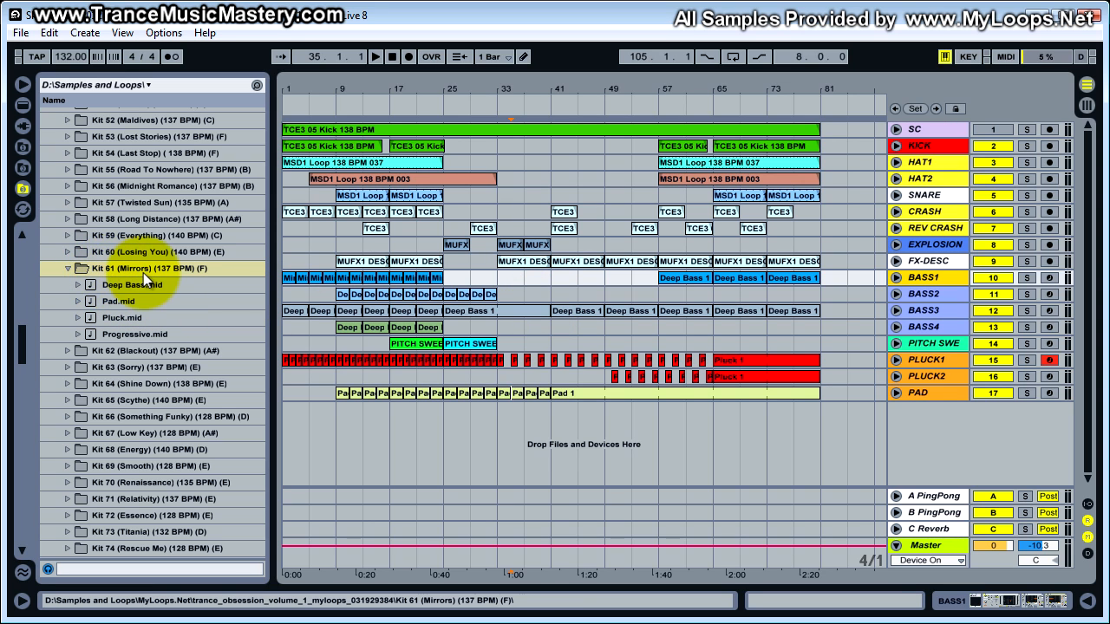
- Browse the kits in the trance_obsession_volume_1 folder and return to the MIDI files of Kit 61 (Mirrors)
{"action": "scroll", "coordinate": [143, 272], "scroll_direction": "up", "scroll_amount": 12}
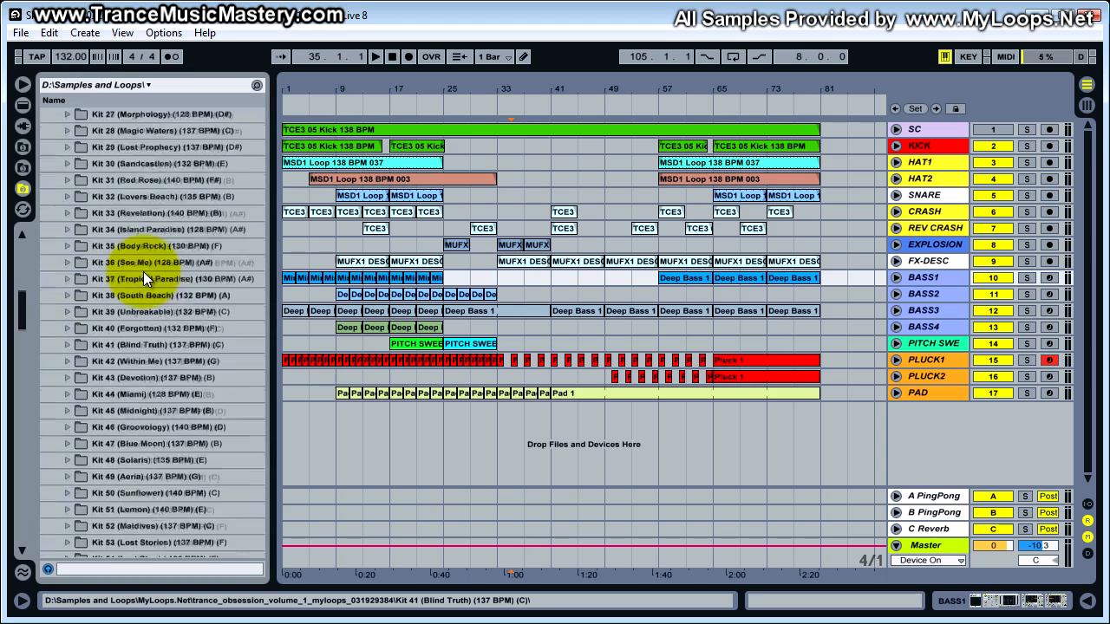
{"action": "scroll", "coordinate": [143, 271], "scroll_direction": "up", "scroll_amount": 10}
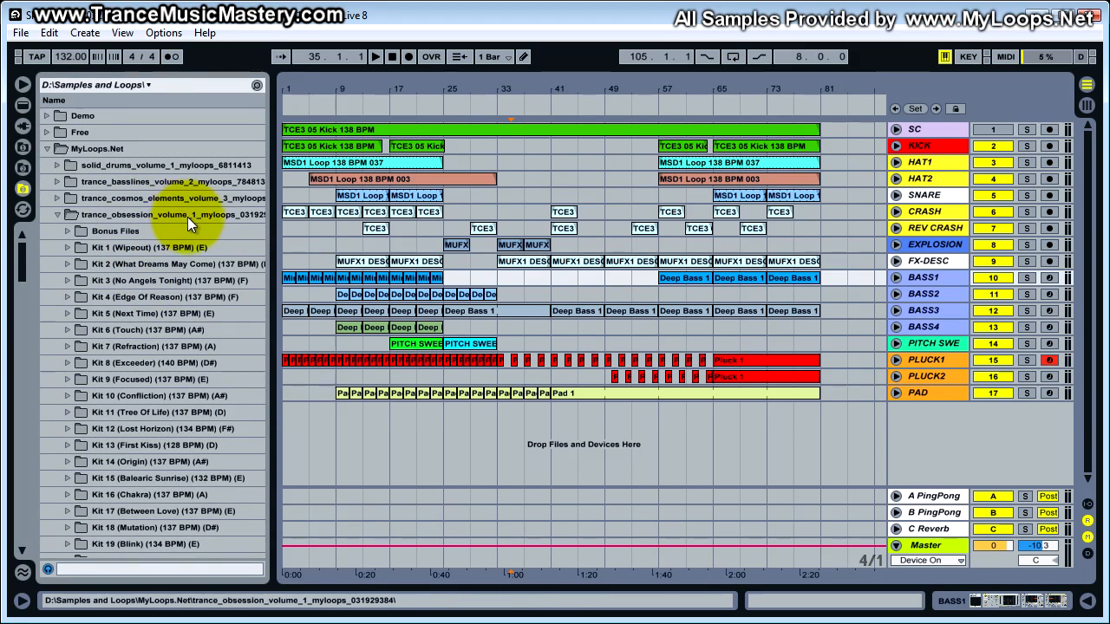
{"action": "scroll", "coordinate": [185, 402], "scroll_direction": "down", "scroll_amount": 9}
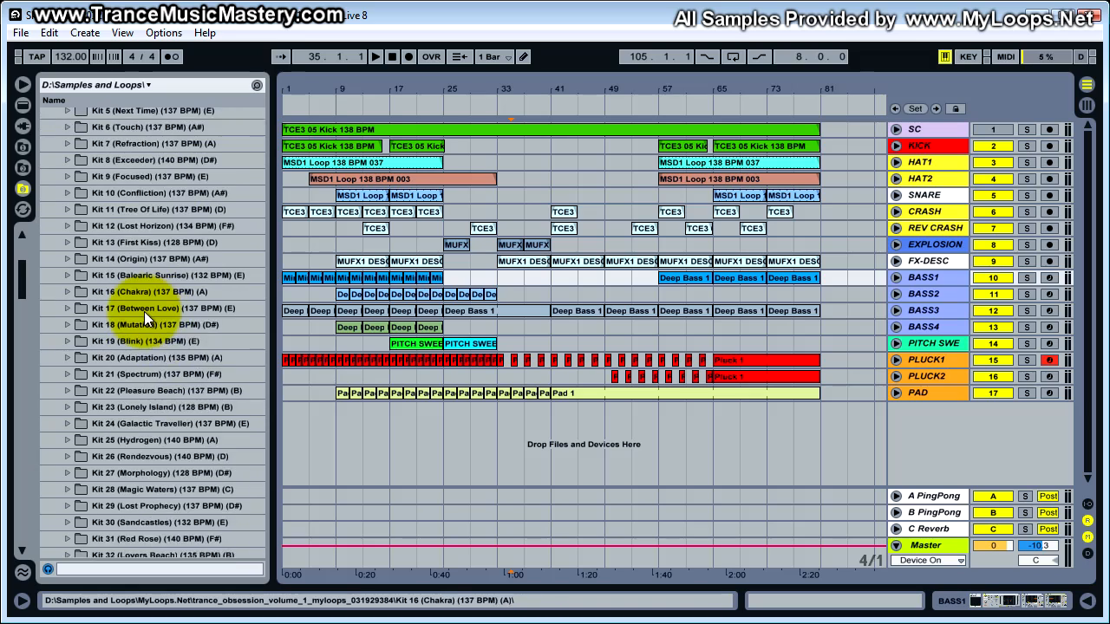
{"action": "scroll", "coordinate": [126, 295], "scroll_direction": "down", "scroll_amount": 8}
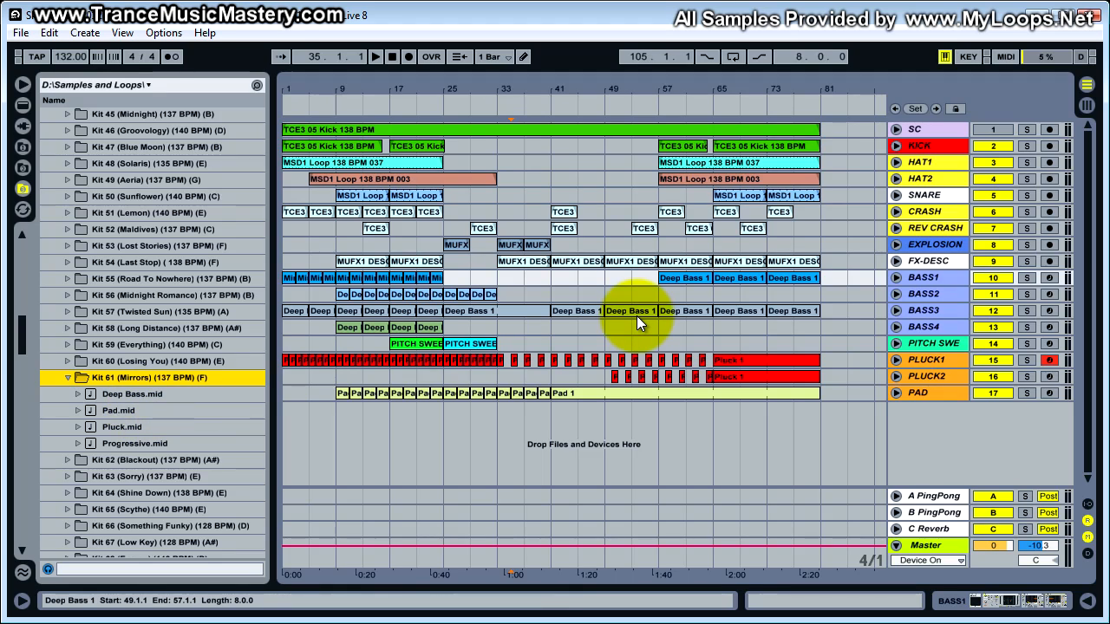
{"action": "left_click_drag", "start_coordinate": [139, 395], "coordinate": [504, 310]}
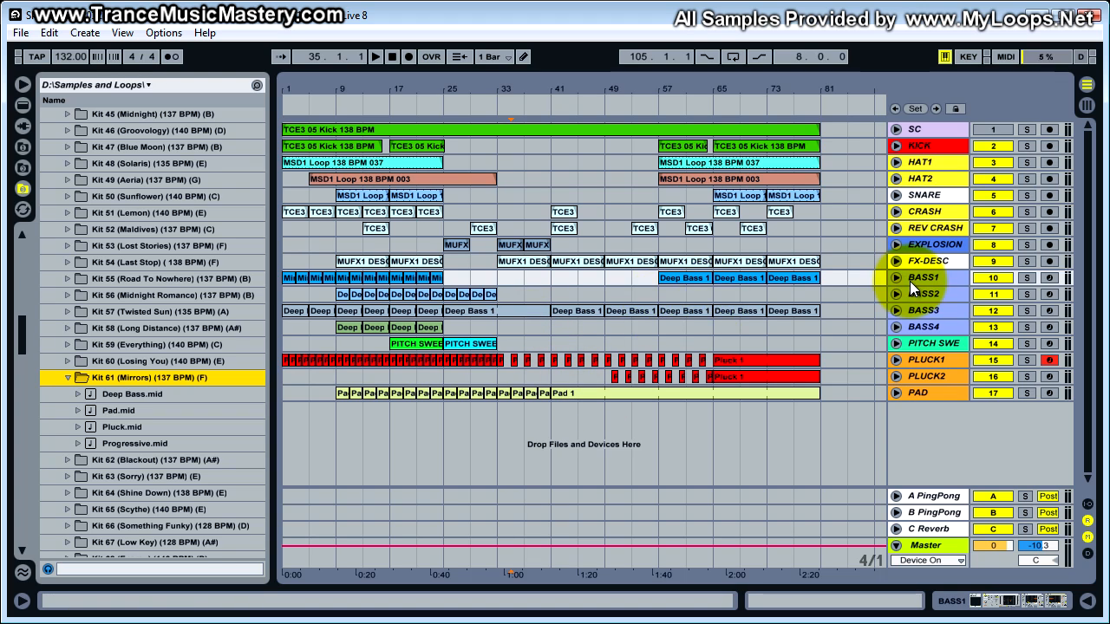
- Select the BASS1 through BASS4 tracks as a range and return the selection to BASS1 alone
{"action": "left_click", "coordinate": [935, 276]}
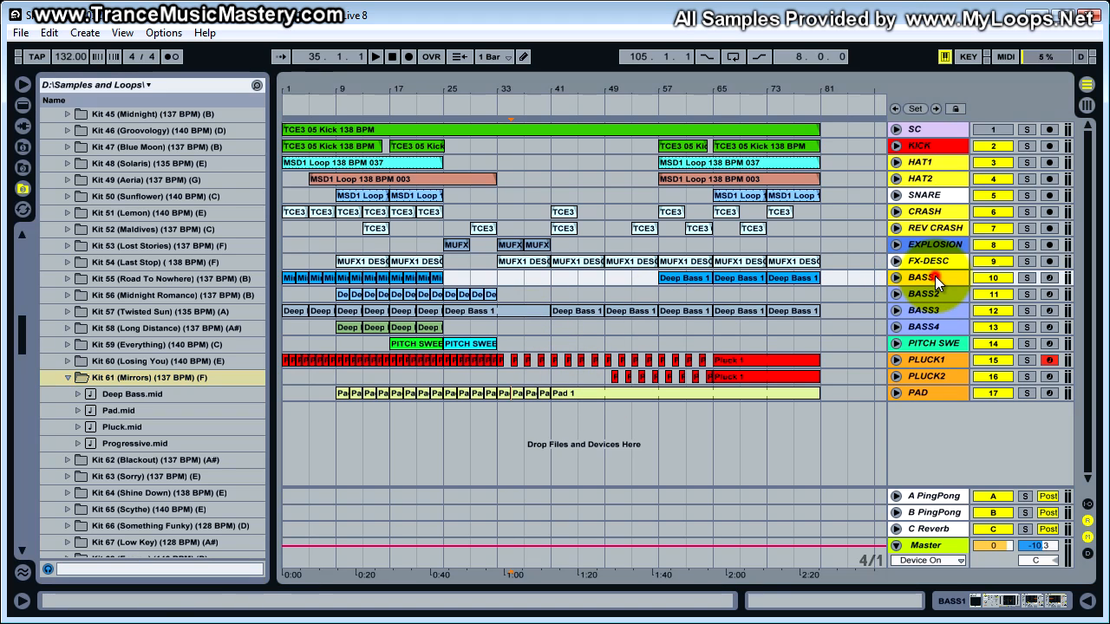
{"action": "left_click", "coordinate": [943, 327]}
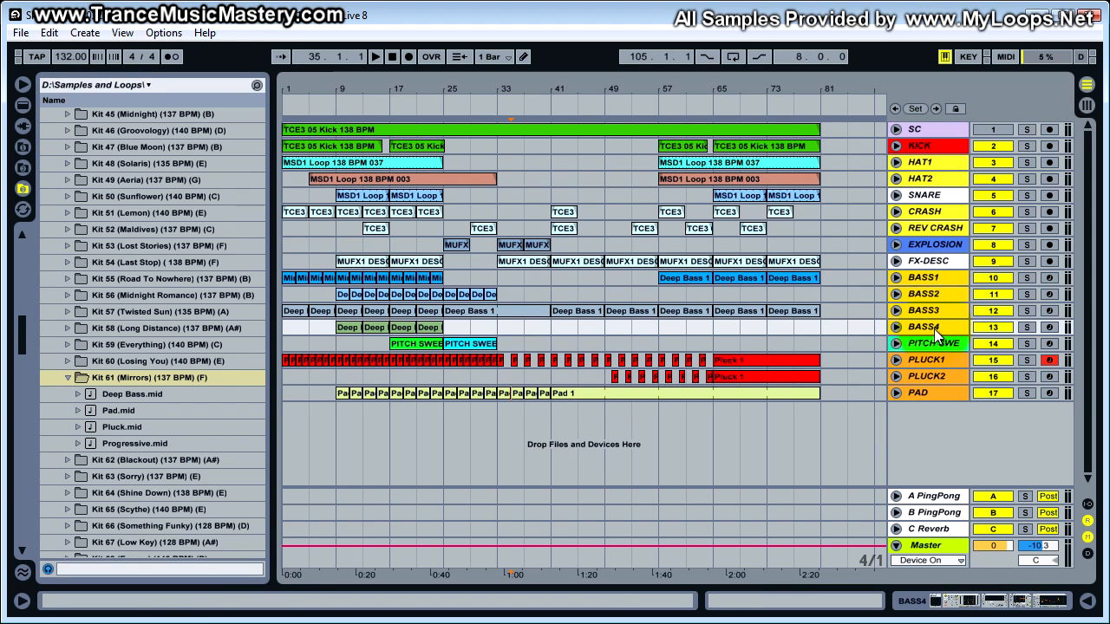
{"action": "left_click", "coordinate": [944, 278]}
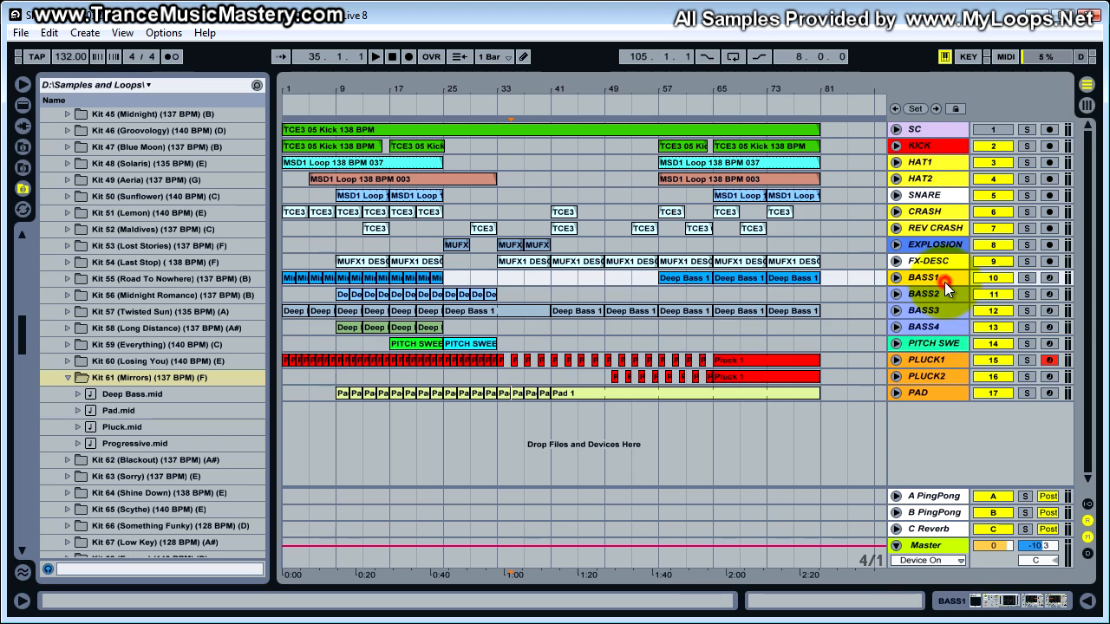
- Solo the BASS1 track and audition it from the start of the arrangement
{"action": "left_click", "coordinate": [1026, 277]}
{"action": "left_click", "coordinate": [285, 295]}
{"action": "key", "text": "space"}
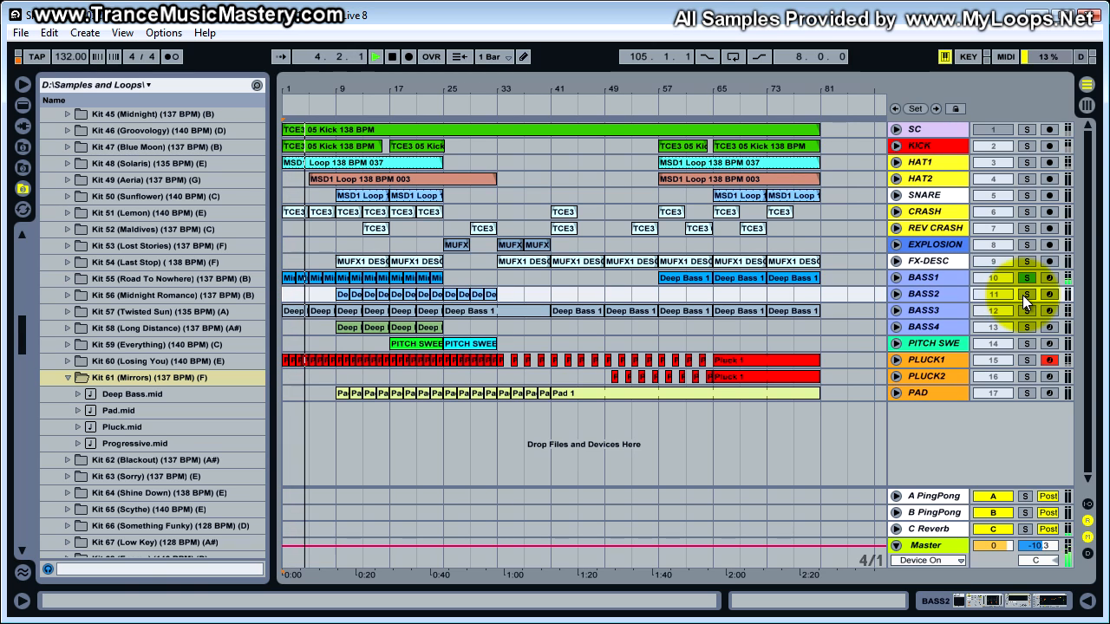
{"action": "key", "text": "space"}
- Solo the BASS2 track instead and audition it from bar 9
{"action": "left_click", "coordinate": [336, 249]}
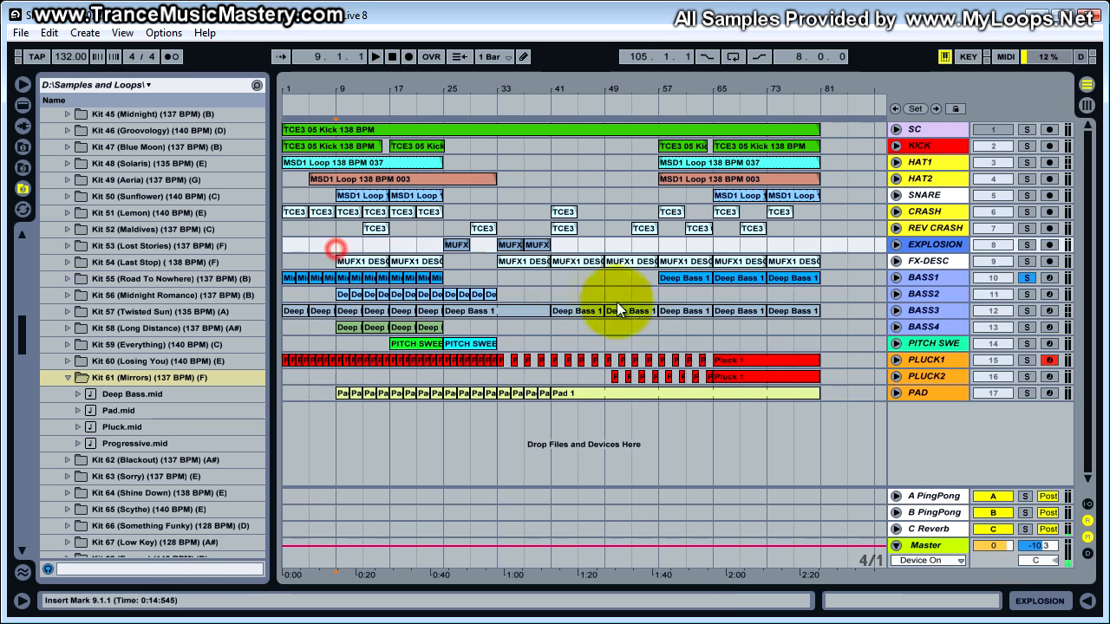
{"action": "left_click", "coordinate": [1031, 298]}
{"action": "key", "text": "space"}
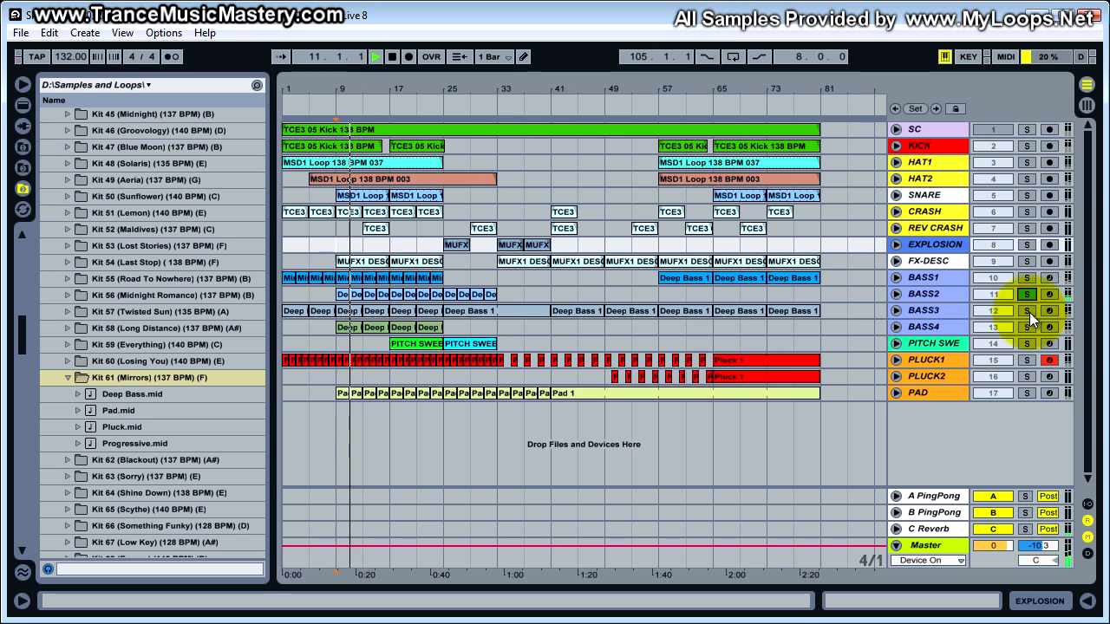
{"action": "key", "text": "space"}
- Solo the BASS3 track and audition its Deep Bass 1 clip starting at bar 9
{"action": "left_click", "coordinate": [1030, 312]}
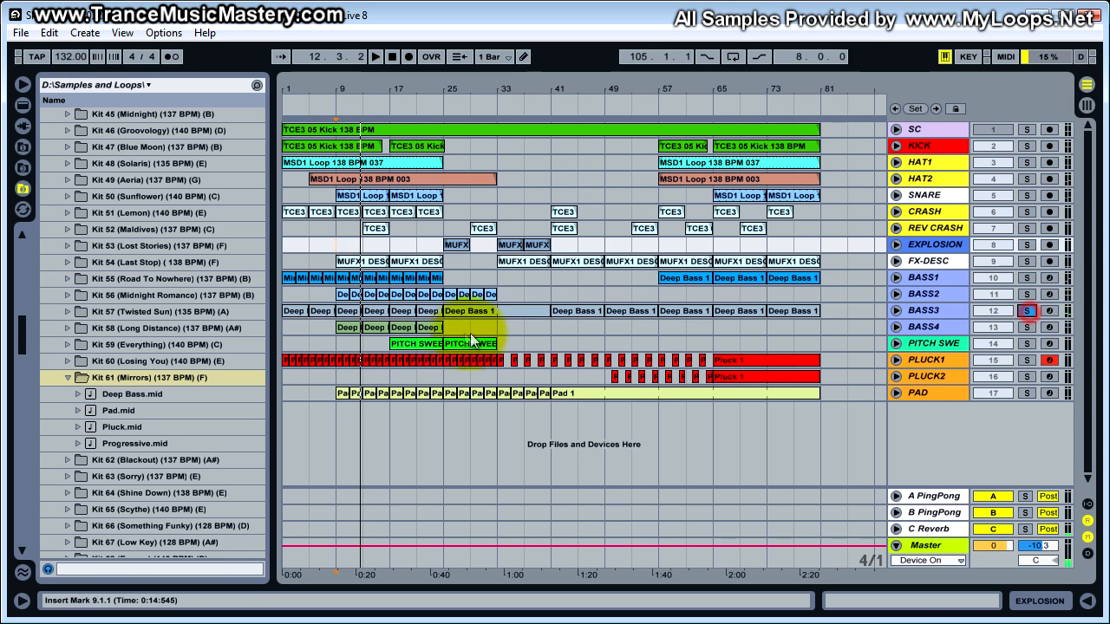
{"action": "left_click", "coordinate": [341, 314]}
{"action": "key", "text": "space"}
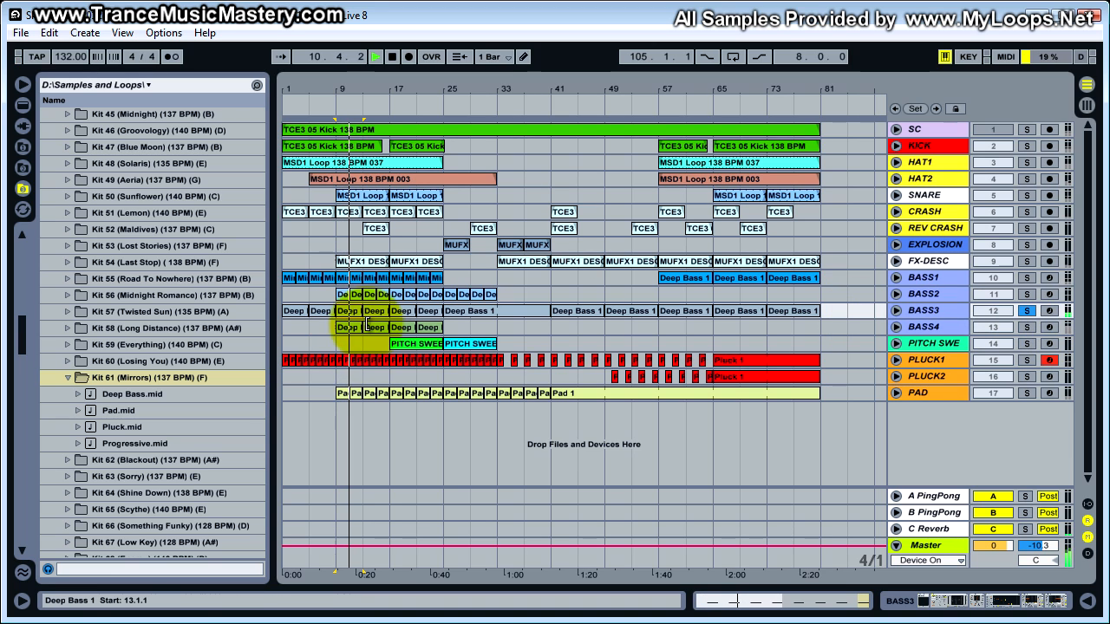
{"action": "left_click", "coordinate": [345, 327]}
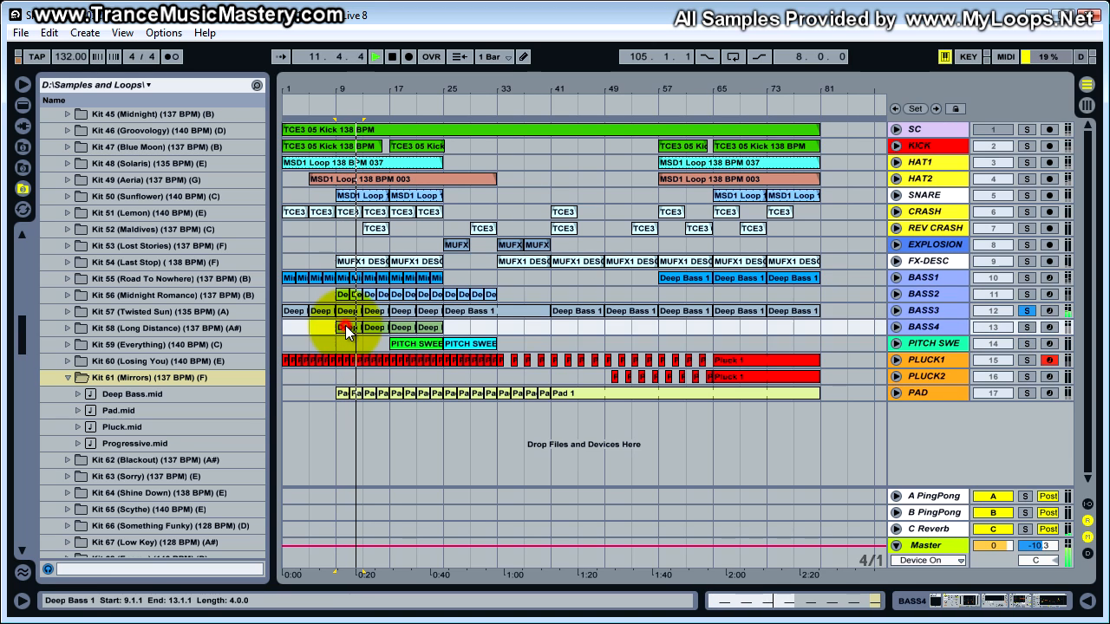
{"action": "key", "text": "space"}
- Solo the BASS4 track and audition its clip starting at bar 9
{"action": "left_click", "coordinate": [1026, 327]}
{"action": "key", "text": "space"}
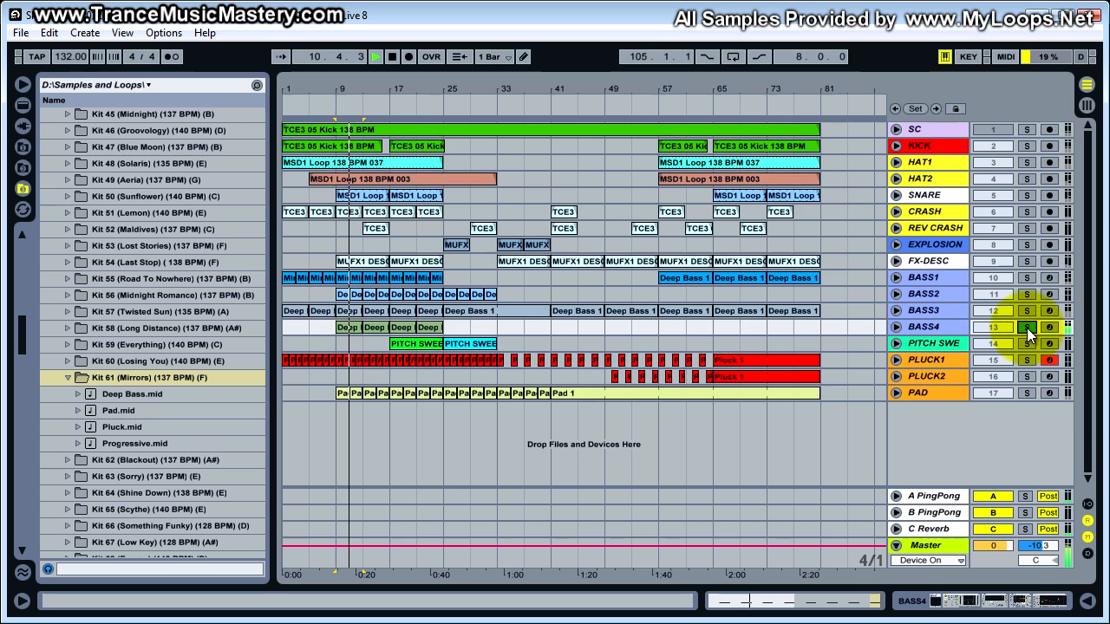
{"action": "key", "text": "space"}
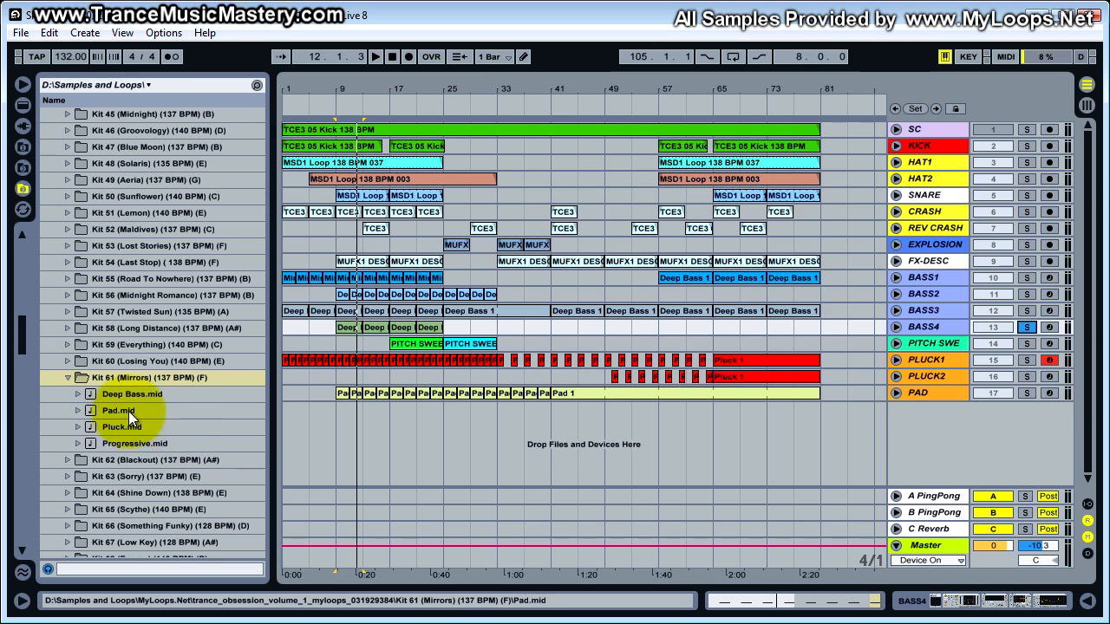
- Examine the notes of the BASS3 Deep Bass 1 clip at bar 57 in an enlarged note editor, and restore the full arrangement
{"action": "left_click", "coordinate": [587, 311]}
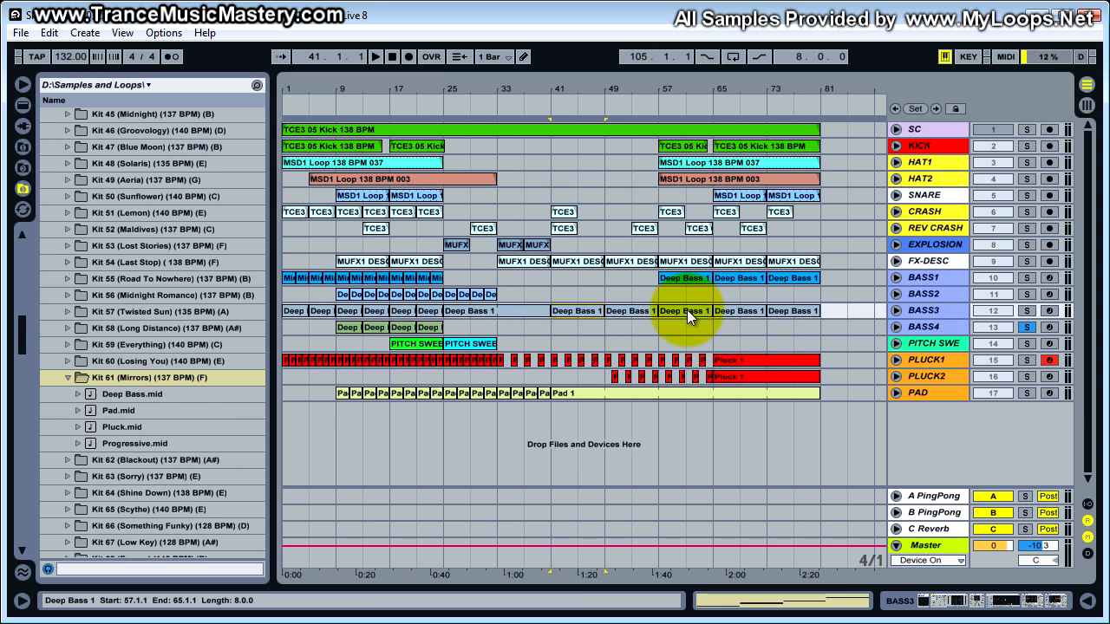
{"action": "left_click", "coordinate": [629, 312]}
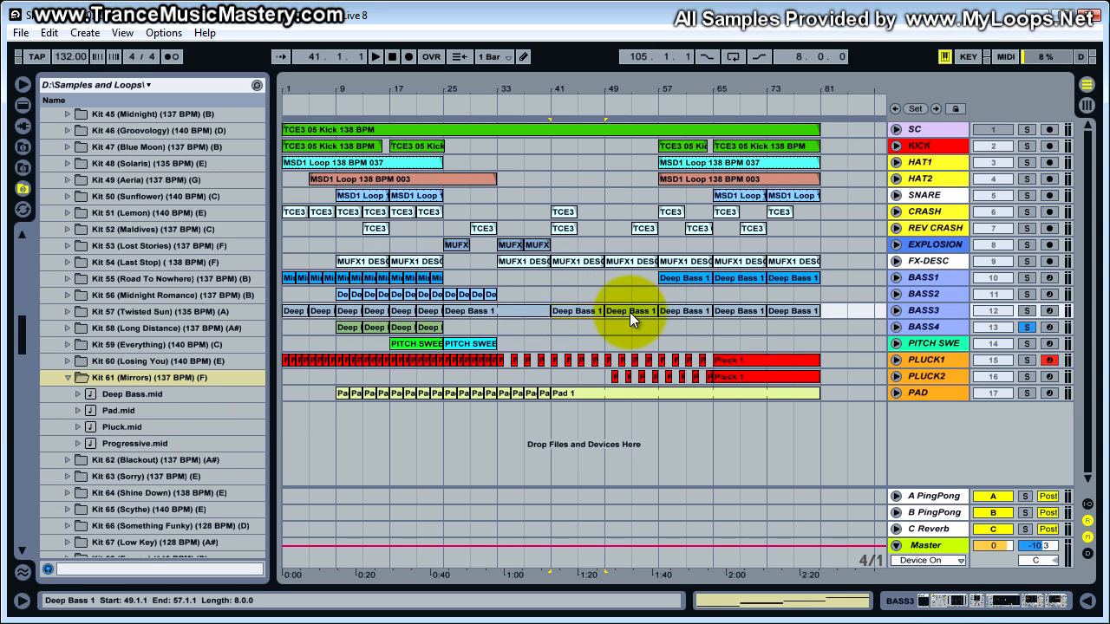
{"action": "double_click", "coordinate": [681, 312]}
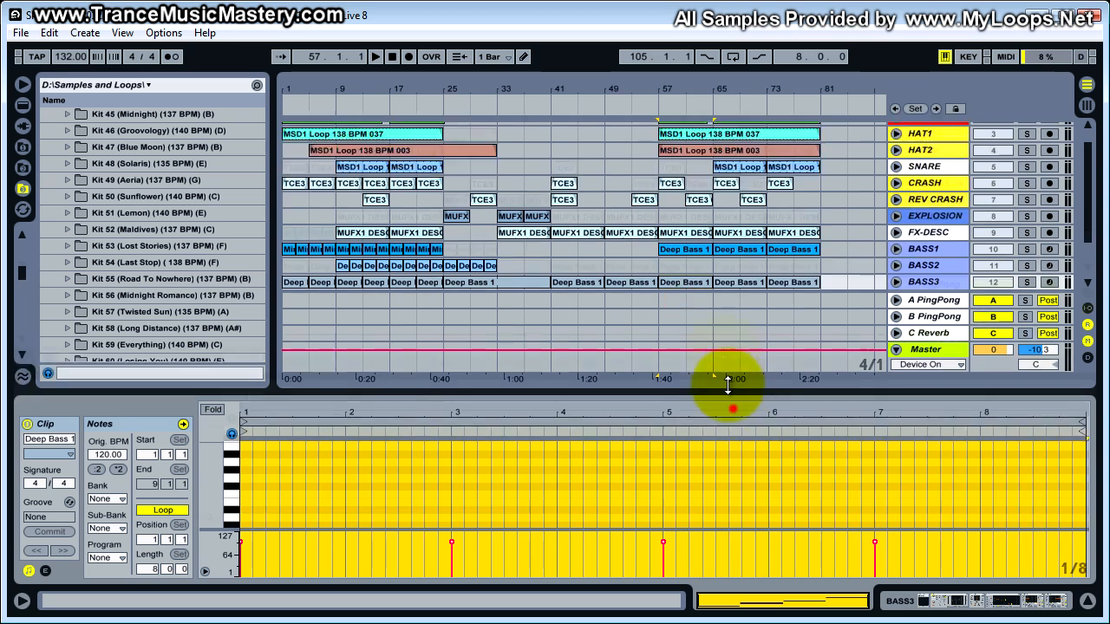
{"action": "left_click_drag", "start_coordinate": [728, 385], "coordinate": [723, 208]}
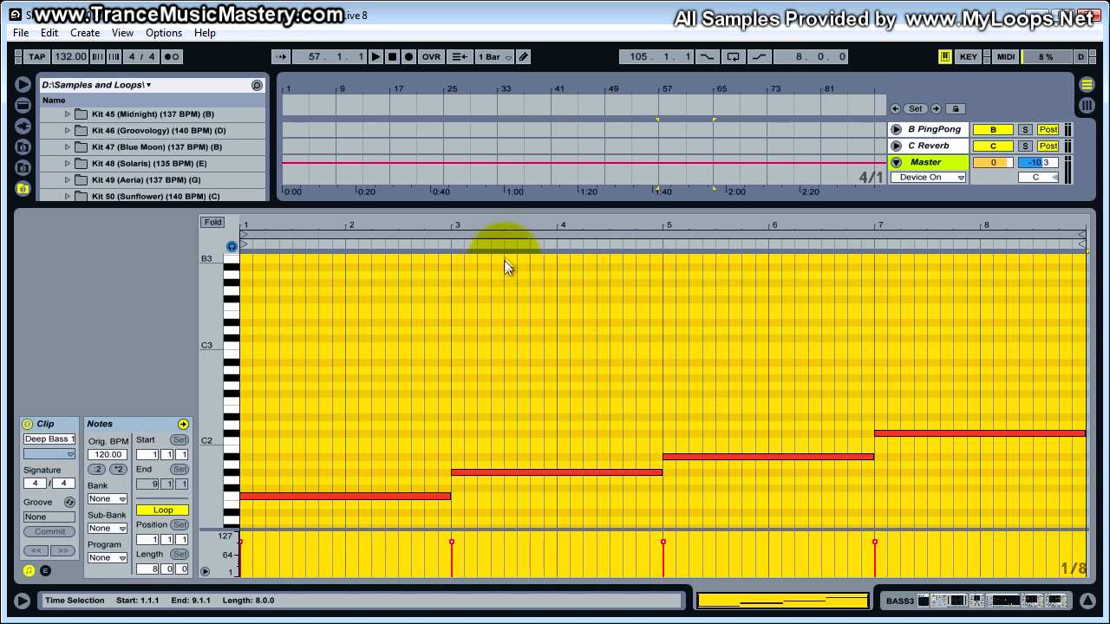
{"action": "left_click_drag", "start_coordinate": [503, 204], "coordinate": [178, 416]}
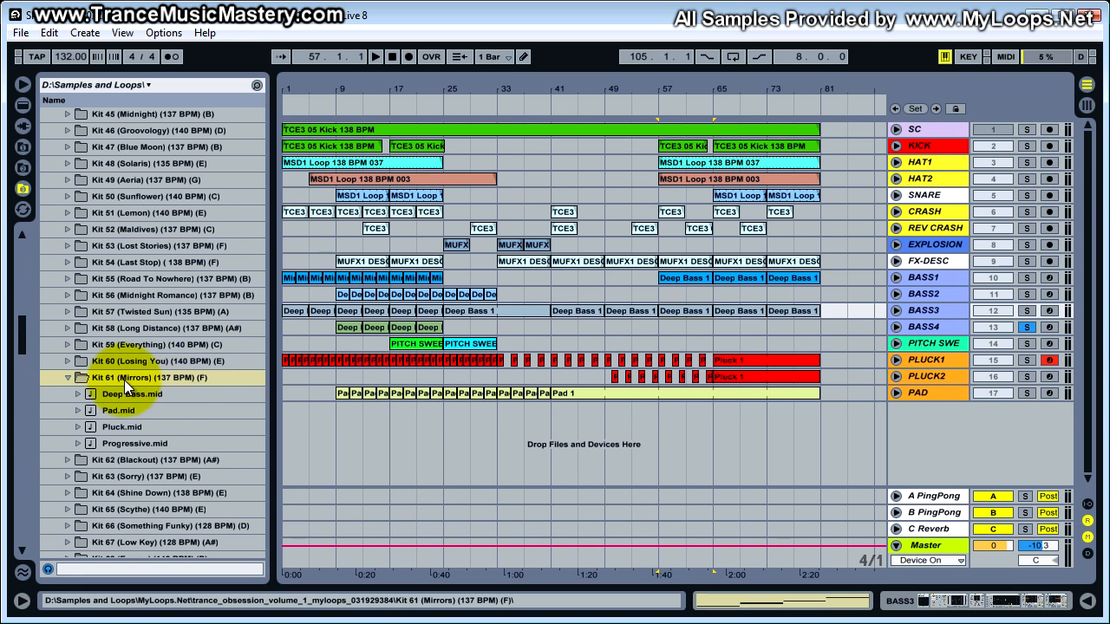
- Open the first Mirrors clip on the BASS1 track and enlarge its note editor
{"action": "left_click", "coordinate": [546, 277]}
{"action": "double_click", "coordinate": [296, 309]}
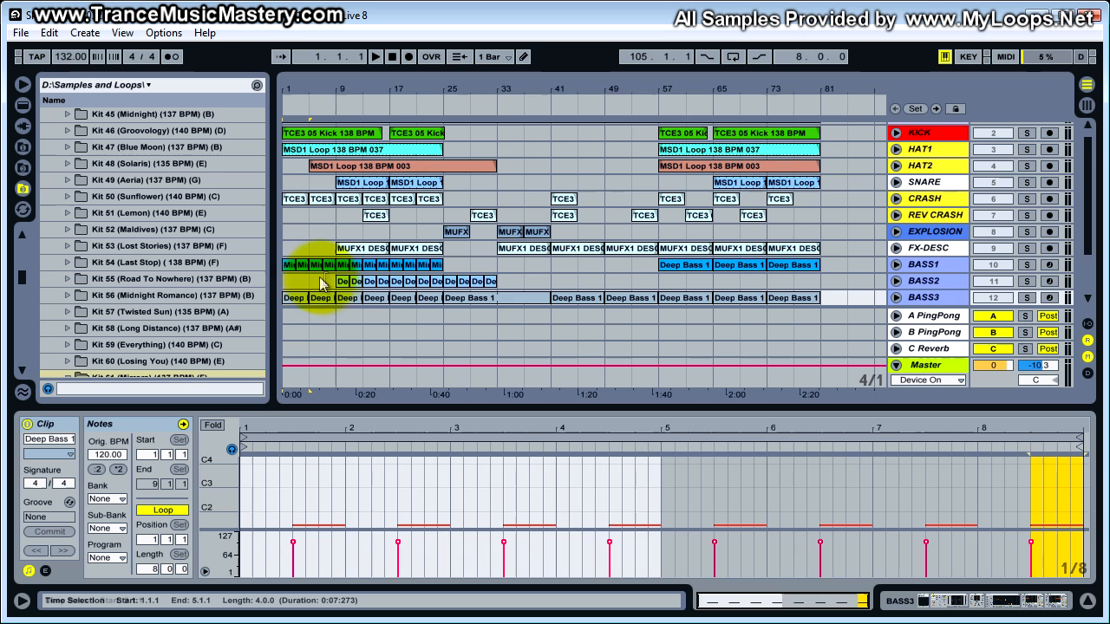
{"action": "left_click", "coordinate": [290, 264]}
{"action": "left_click", "coordinate": [935, 268]}
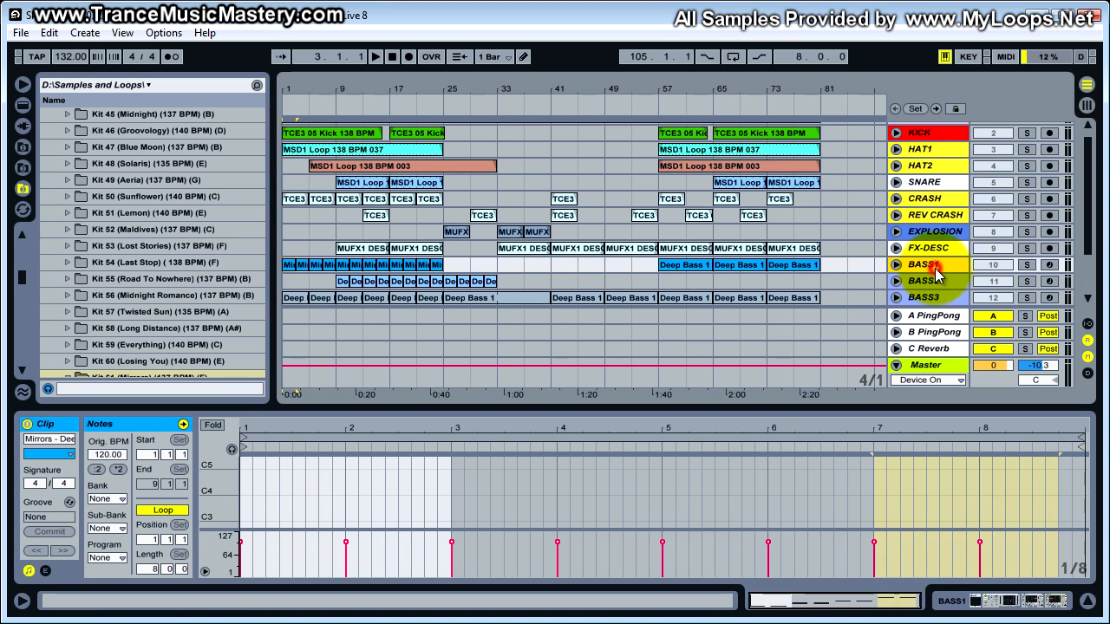
{"action": "left_click_drag", "start_coordinate": [960, 408], "coordinate": [961, 220]}
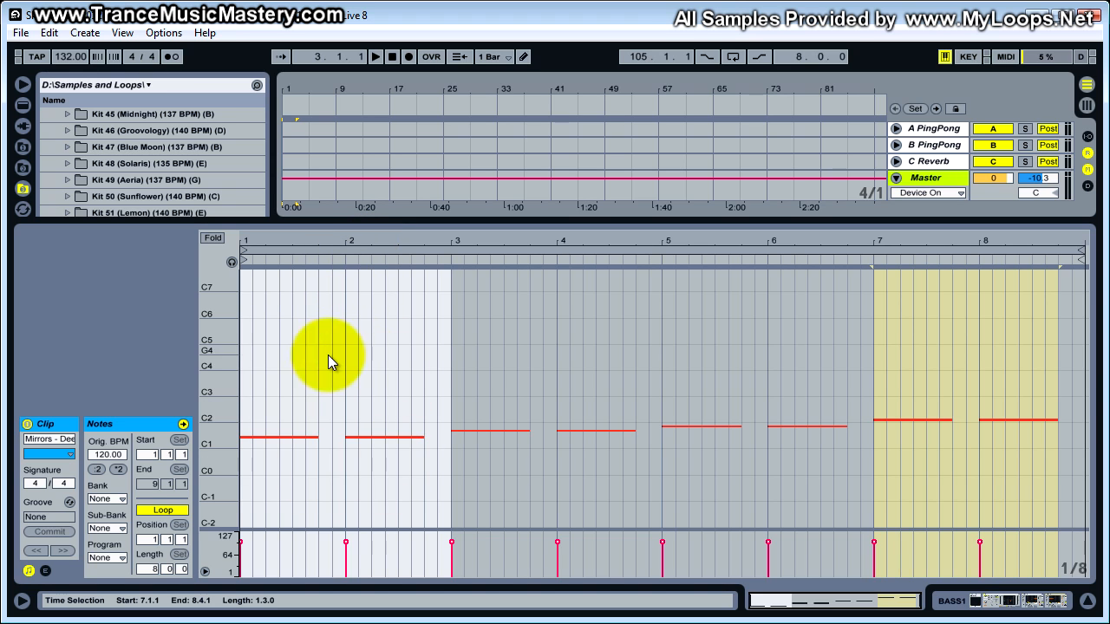
- Set the BASS1 clip's note editor to a fixed grid of 1/4
{"action": "left_click", "coordinate": [347, 241]}
{"action": "mouse_move", "coordinate": [346, 241]}
{"action": "left_mouse_down"}
{"action": "mouse_move", "coordinate": [364, 245]}
{"action": "mouse_move", "coordinate": [349, 244]}
{"action": "left_mouse_up"}
{"action": "right_click", "coordinate": [586, 303]}
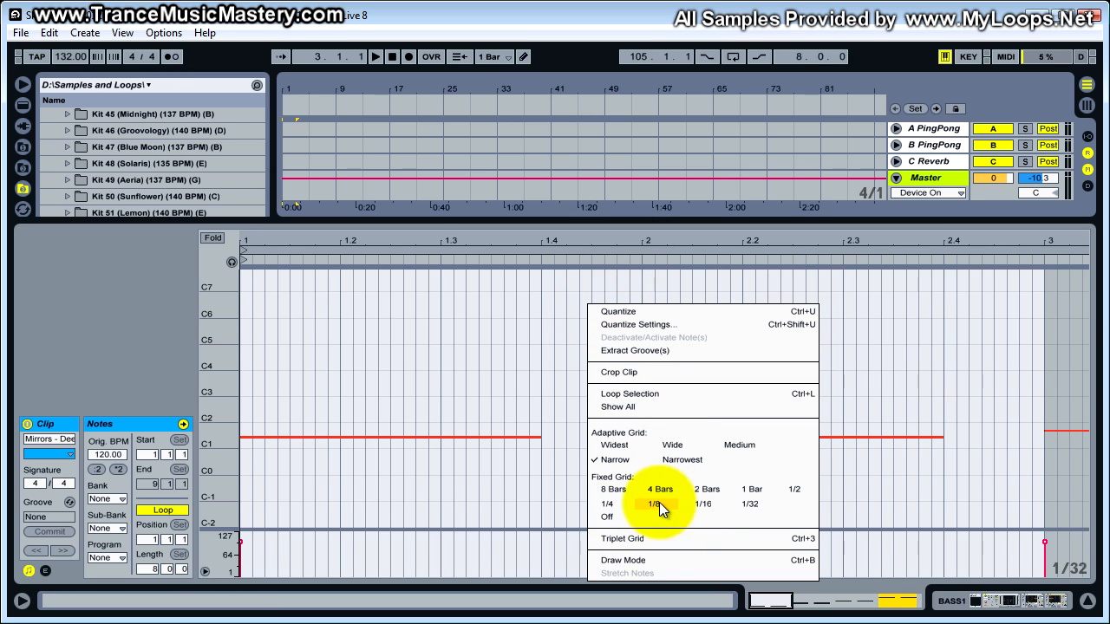
{"action": "left_click", "coordinate": [620, 508]}
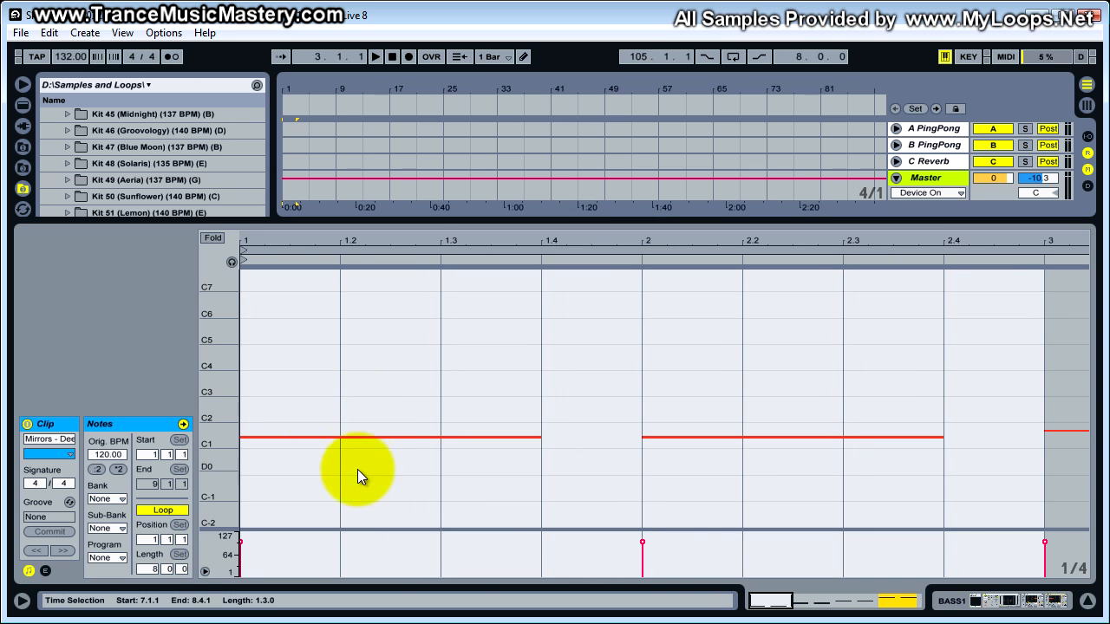
- Magnify the piano roll around the F1 notes in the opening bars of the BASS1 clip
{"action": "left_click_drag", "start_coordinate": [224, 442], "coordinate": [227, 443]}
{"action": "left_click", "coordinate": [276, 423]}
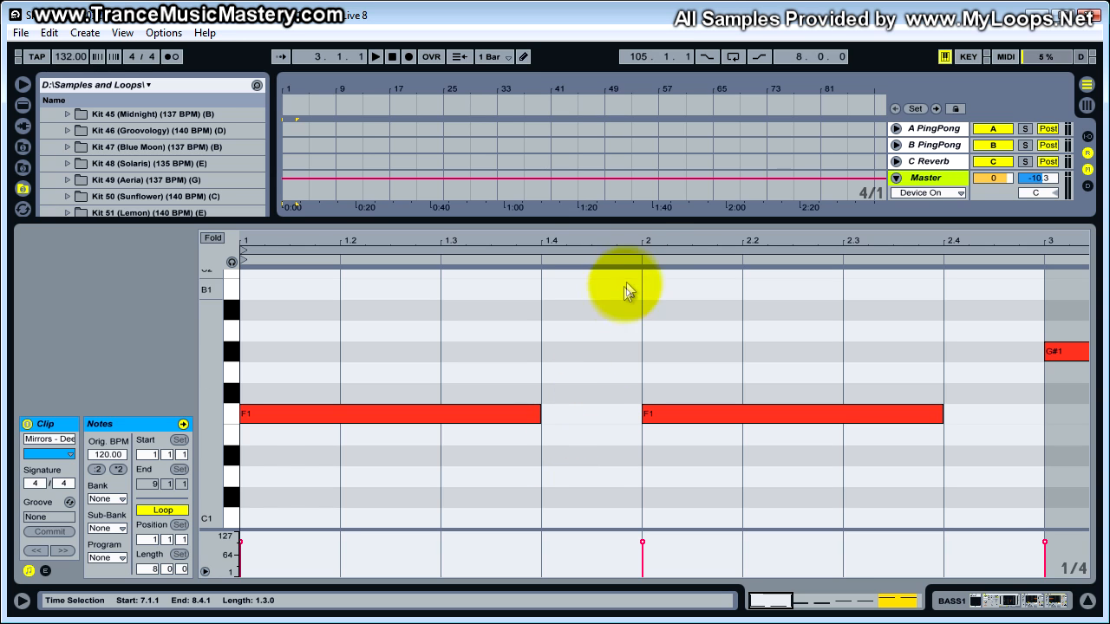
{"action": "left_click_drag", "start_coordinate": [646, 224], "coordinate": [617, 282]}
{"action": "left_click_drag", "start_coordinate": [614, 300], "coordinate": [617, 299]}
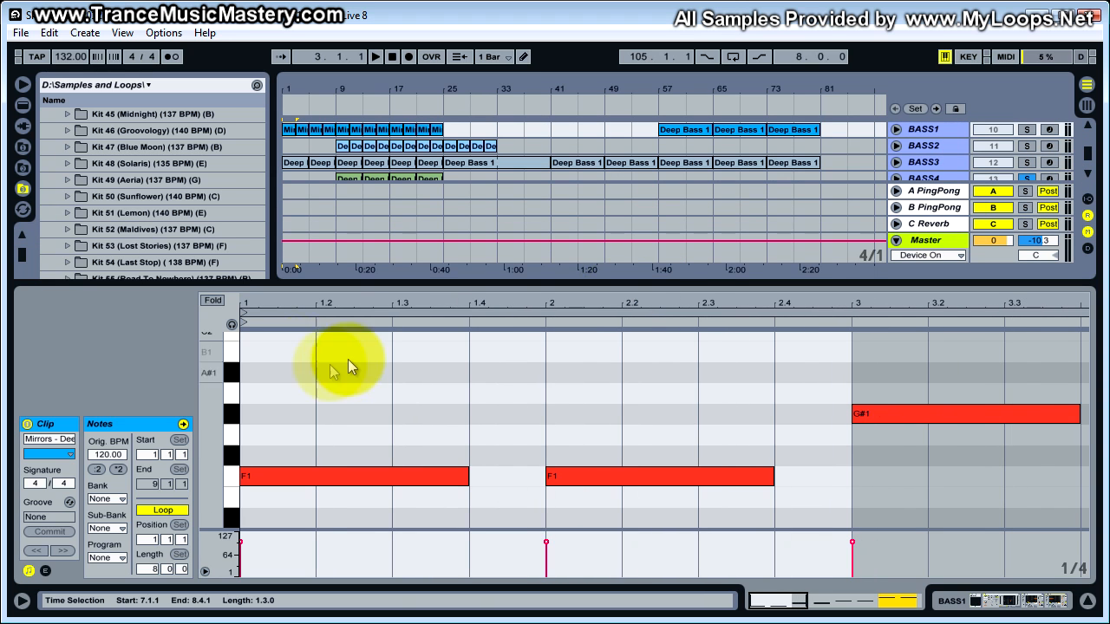
- Solo the BASS1 and KICK tracks together
{"action": "left_click_drag", "start_coordinate": [640, 287], "coordinate": [639, 411]}
{"action": "scroll", "coordinate": [842, 299], "scroll_direction": "up", "scroll_amount": 3}
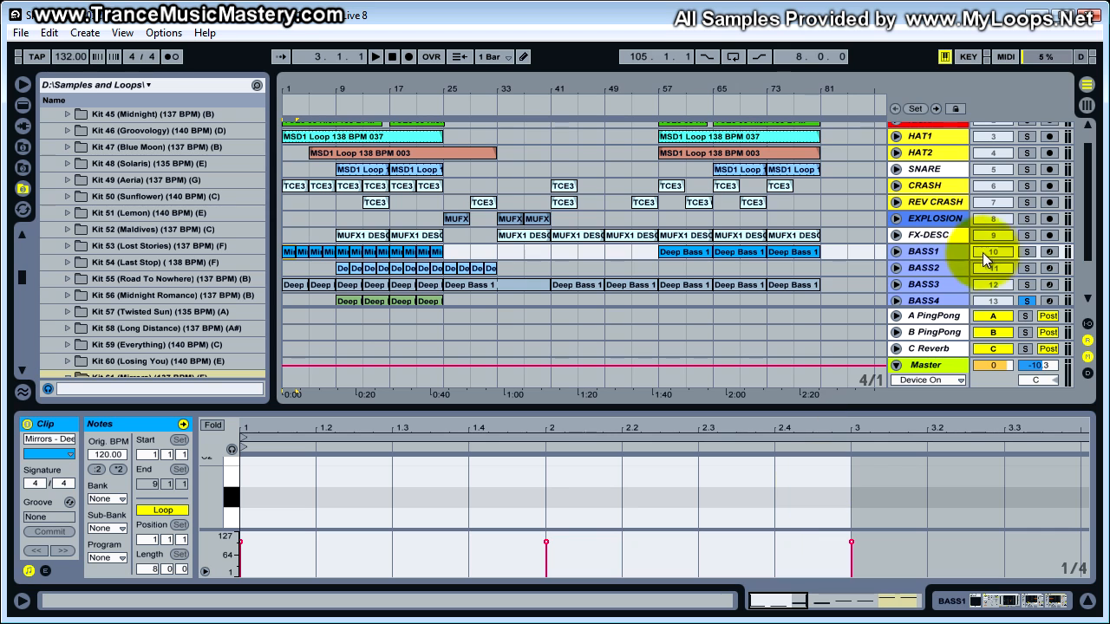
{"action": "scroll", "coordinate": [967, 227], "scroll_direction": "up", "scroll_amount": 2}
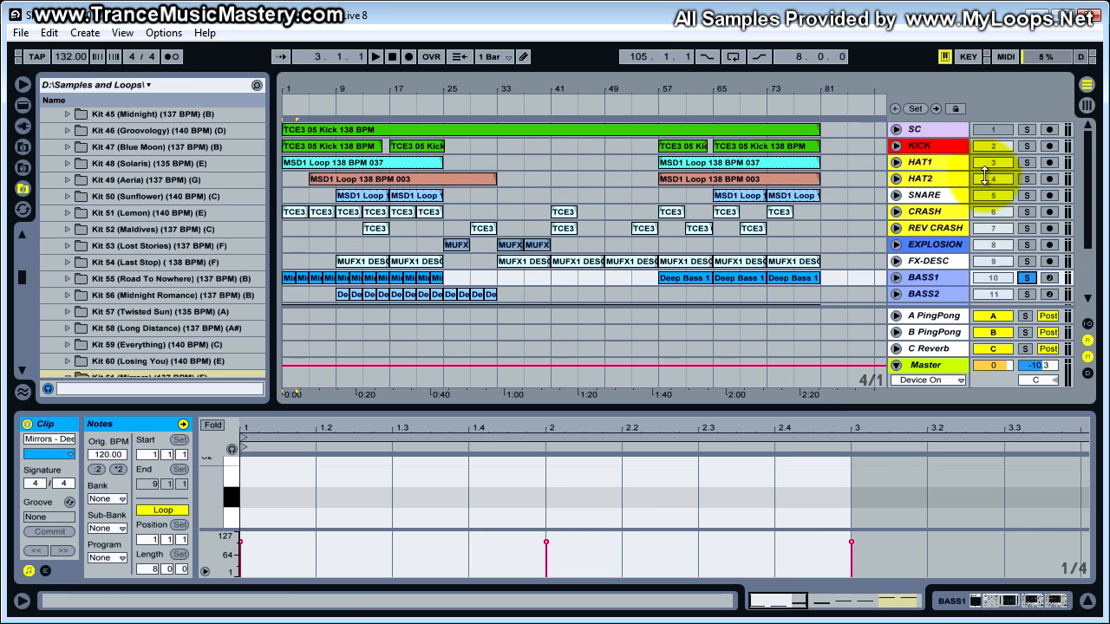
{"action": "left_click", "coordinate": [1026, 145]}
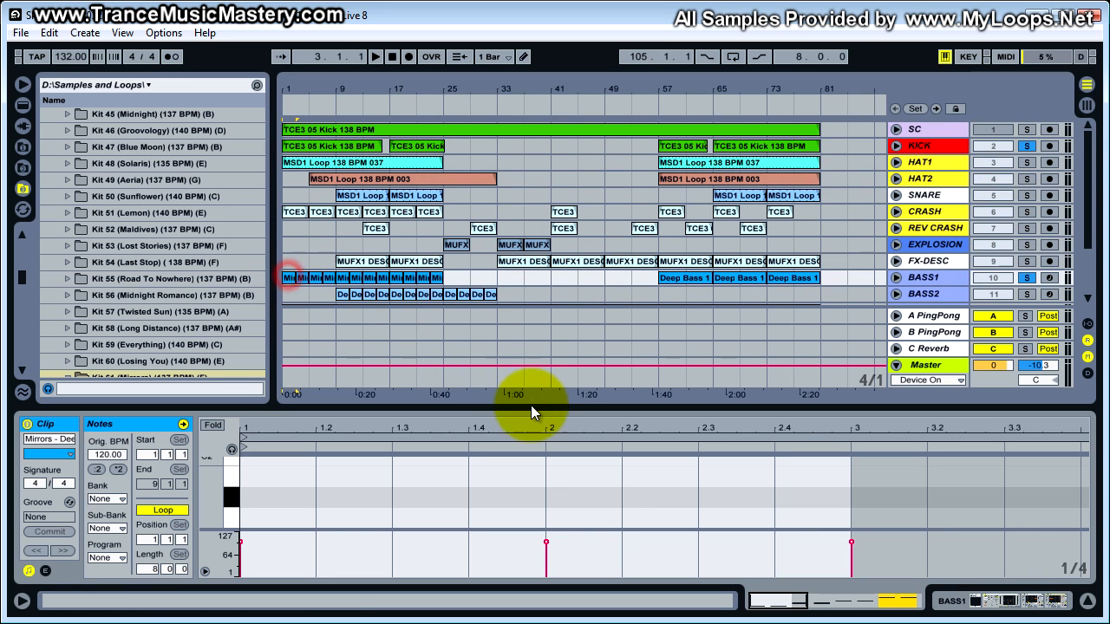
- Audition the soloed kick and bass from bar 1 with the BASS1 clip's notes enlarged in view
{"action": "left_click_drag", "start_coordinate": [533, 408], "coordinate": [528, 242]}
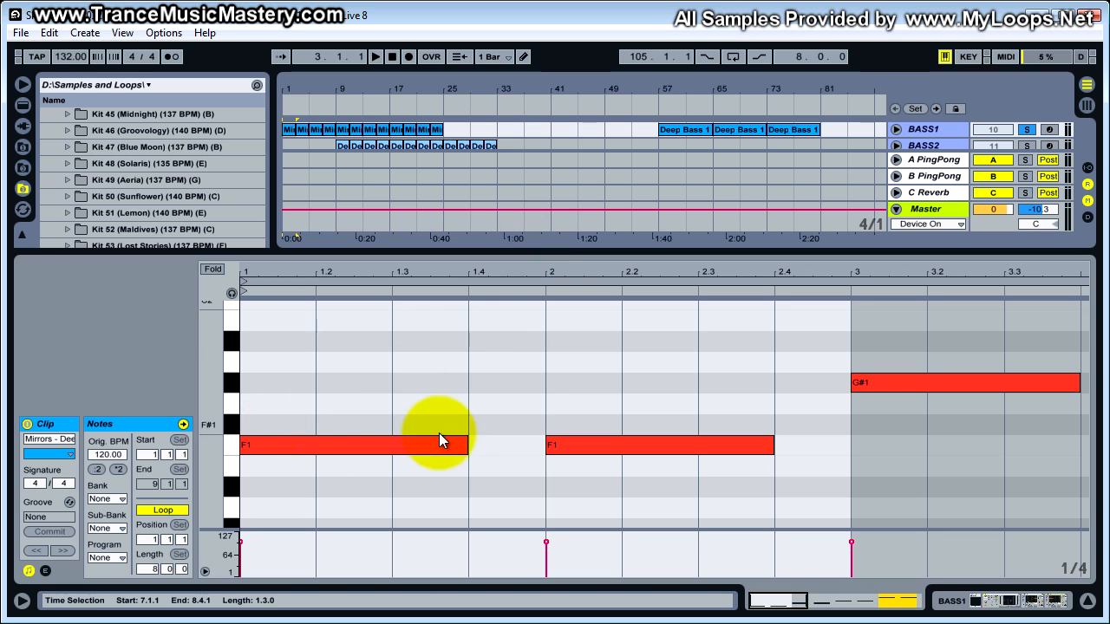
{"action": "key", "text": "space"}
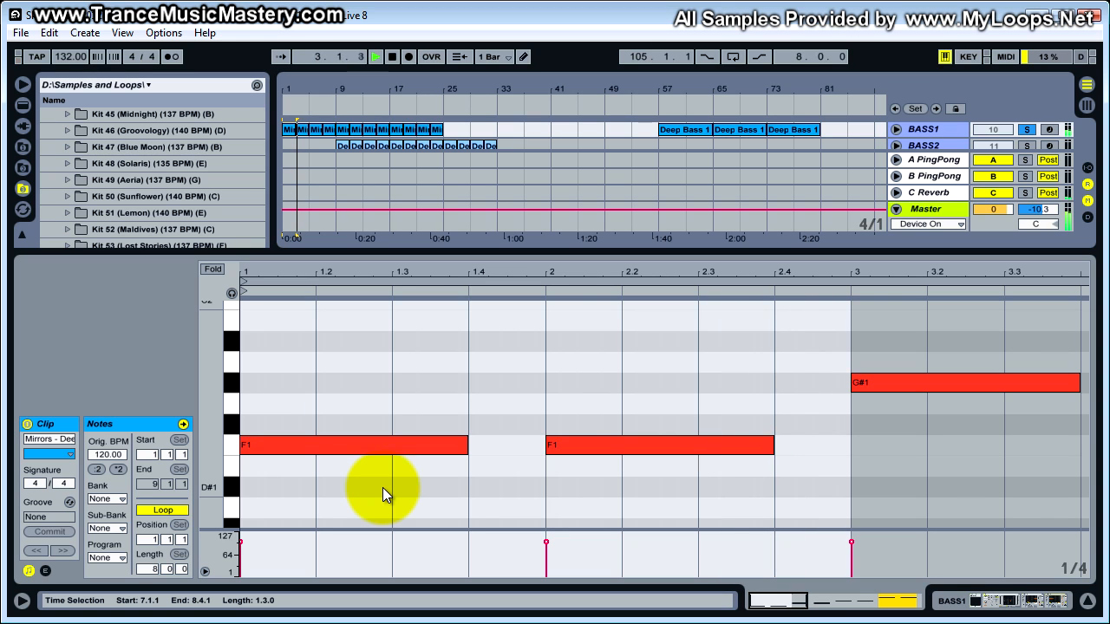
{"action": "key", "text": "space"}
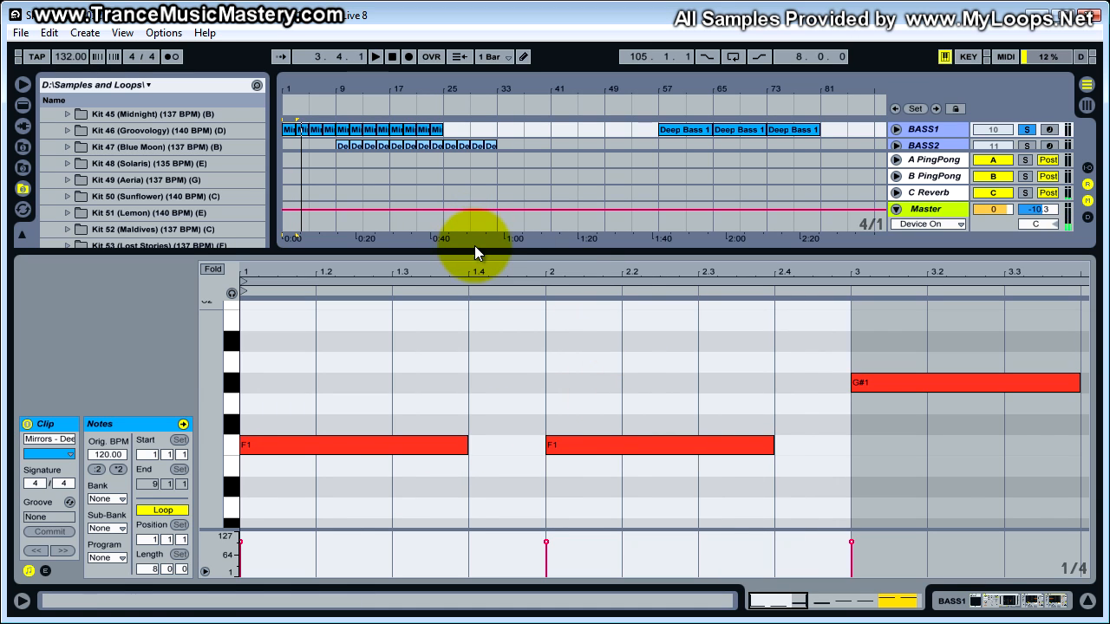
- Loop the arrangement over the first BASS1 clip and audition the soloed kick and bass within that loop
{"action": "left_click", "coordinate": [293, 129]}
{"action": "right_click", "coordinate": [293, 130]}
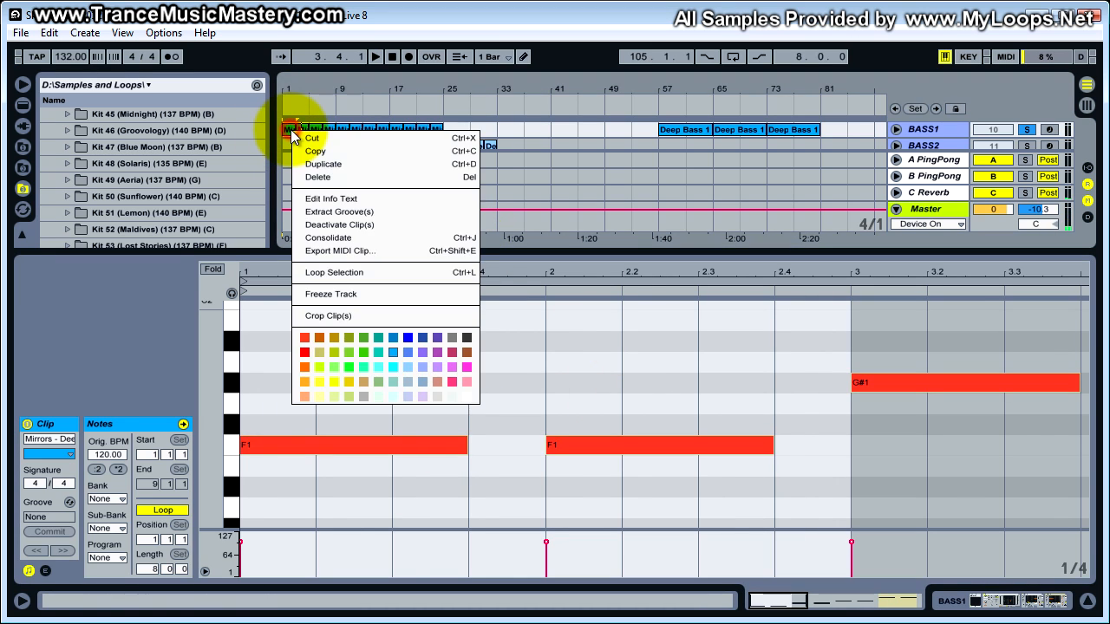
{"action": "left_click", "coordinate": [340, 275]}
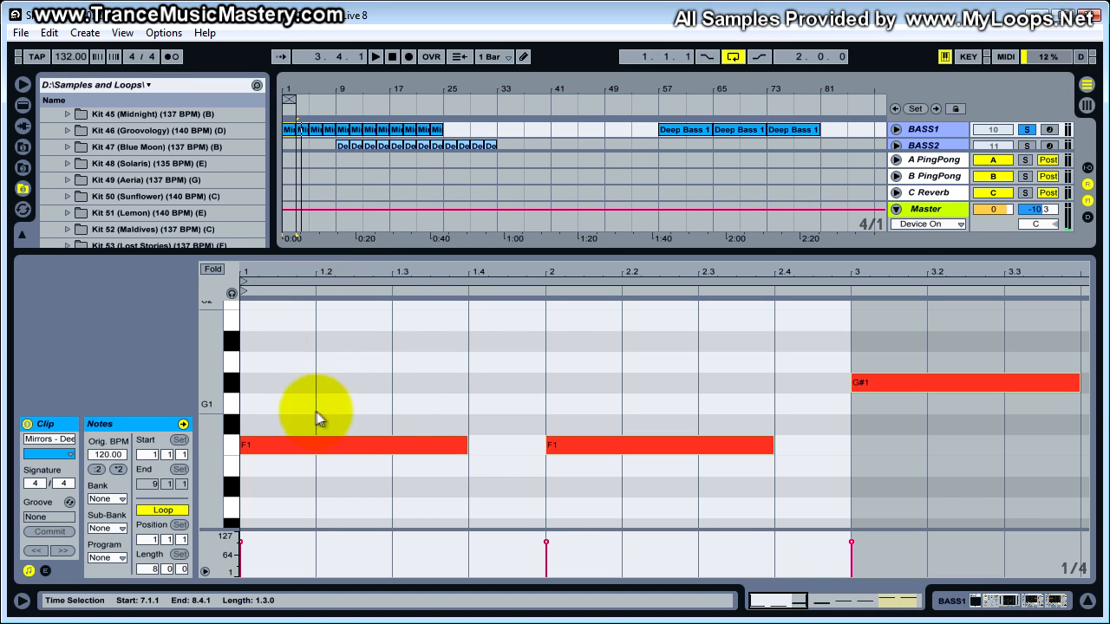
{"action": "key", "text": "space"}
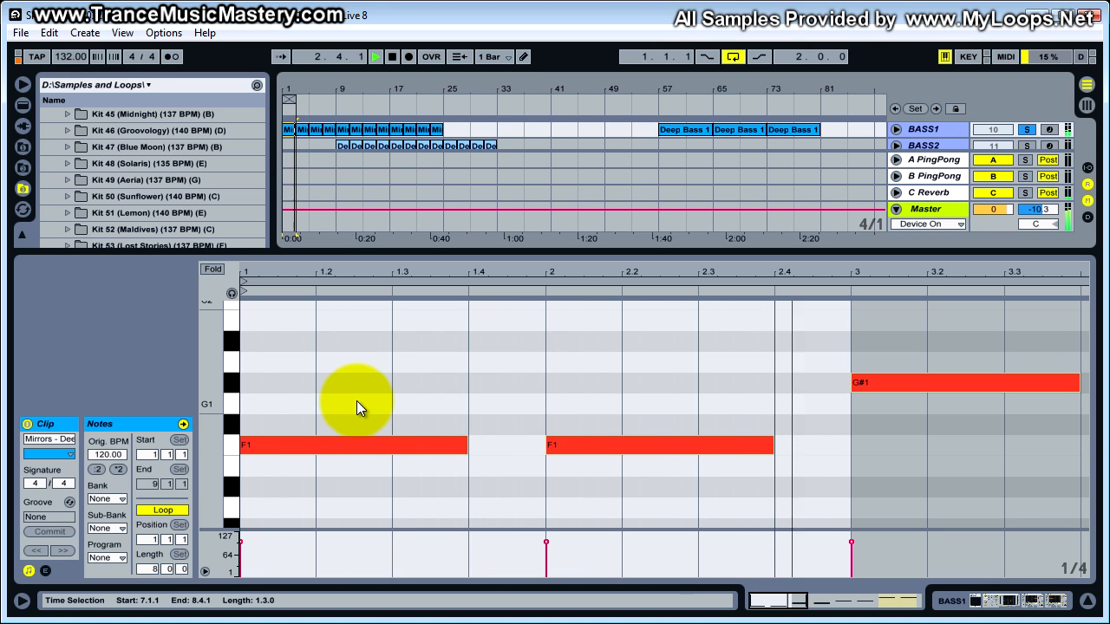
{"action": "key", "text": "space"}
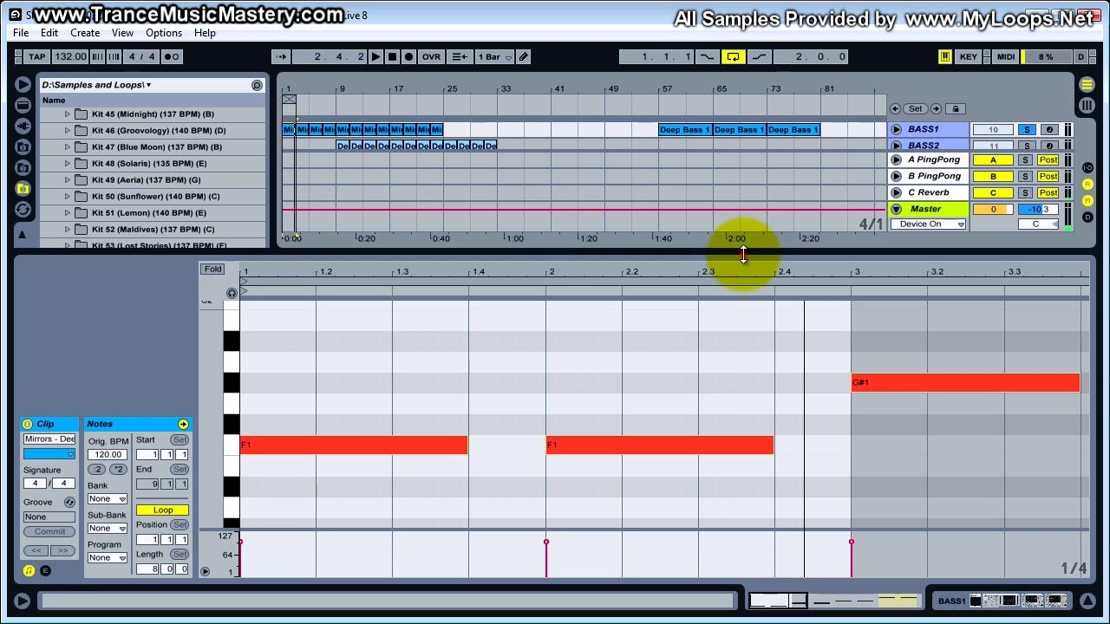
- Switch off the C Reverb return track and replay the looped kick and bass with the BASS1 notes enlarged in view
{"action": "left_click_drag", "start_coordinate": [743, 254], "coordinate": [739, 409]}
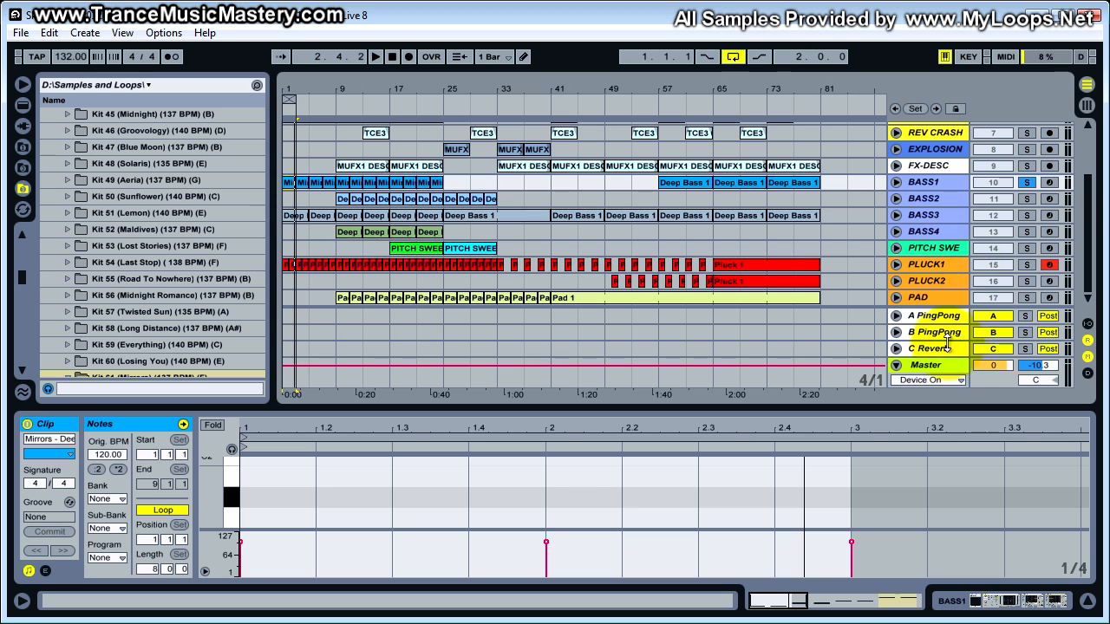
{"action": "left_click", "coordinate": [993, 348]}
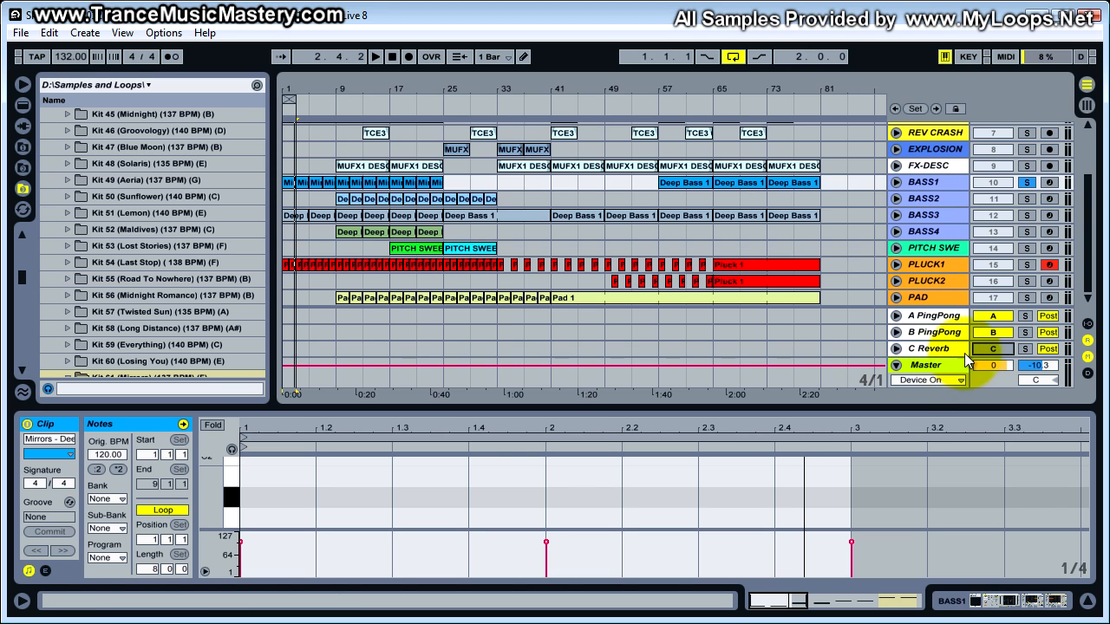
{"action": "left_click_drag", "start_coordinate": [902, 411], "coordinate": [902, 297]}
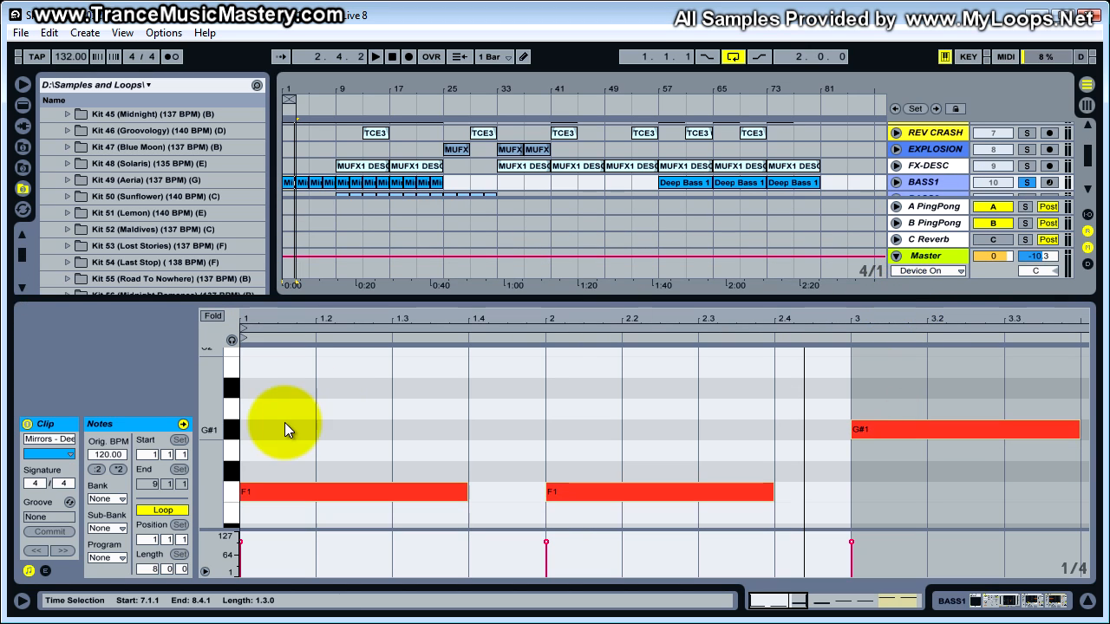
{"action": "left_click", "coordinate": [318, 431]}
{"action": "key", "text": "space"}
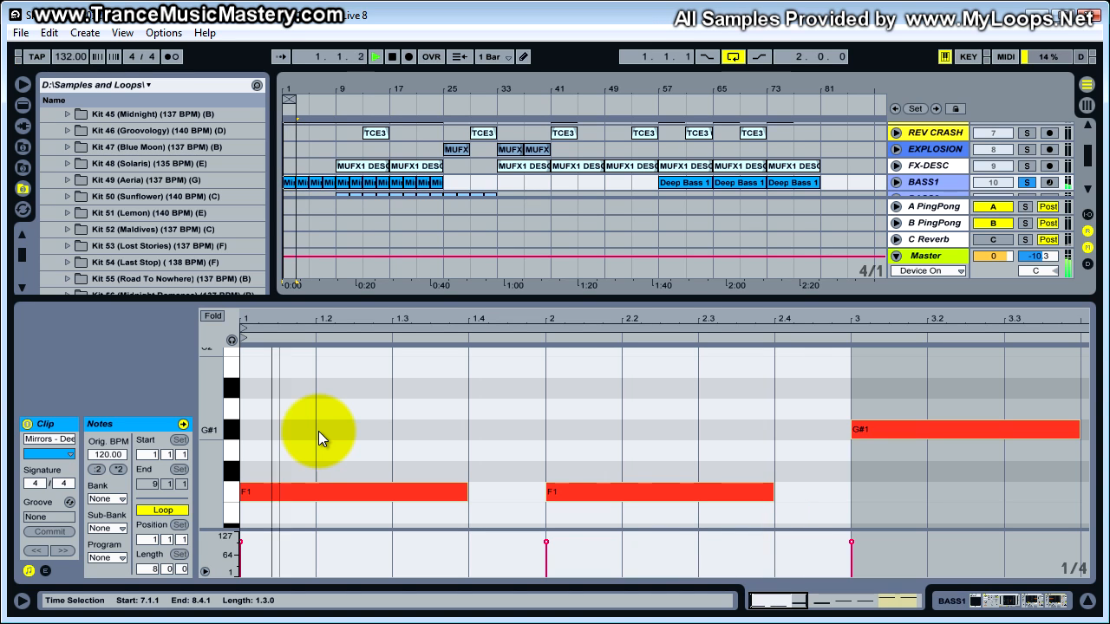
{"action": "key", "text": "space"}
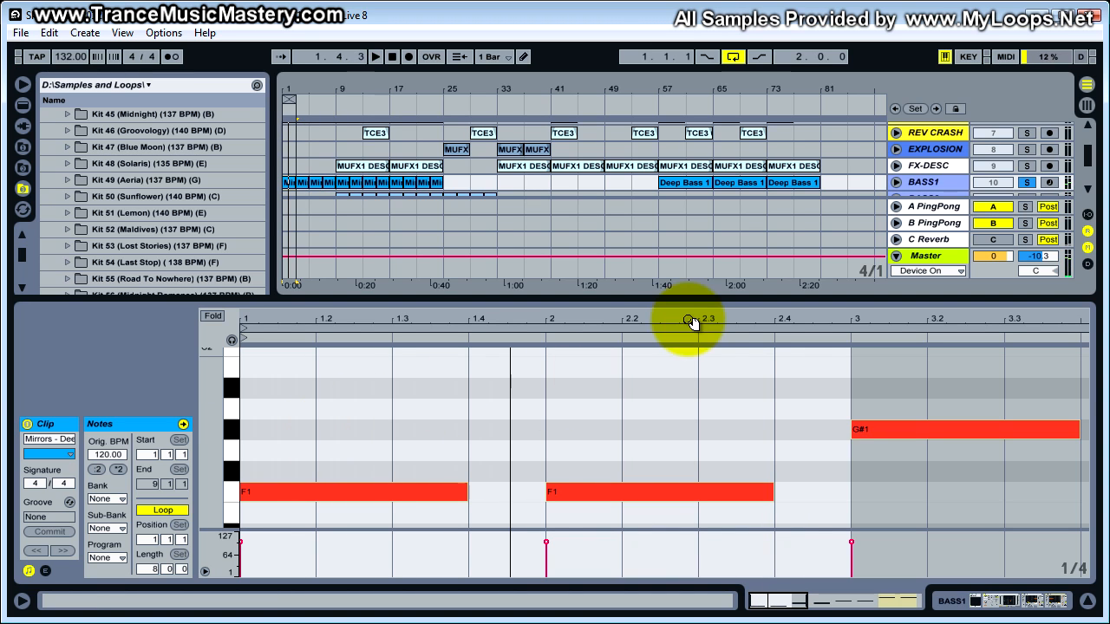
- Examine the sidechained Compressor in BASS1's device chain
{"action": "left_click_drag", "start_coordinate": [704, 300], "coordinate": [736, 398]}
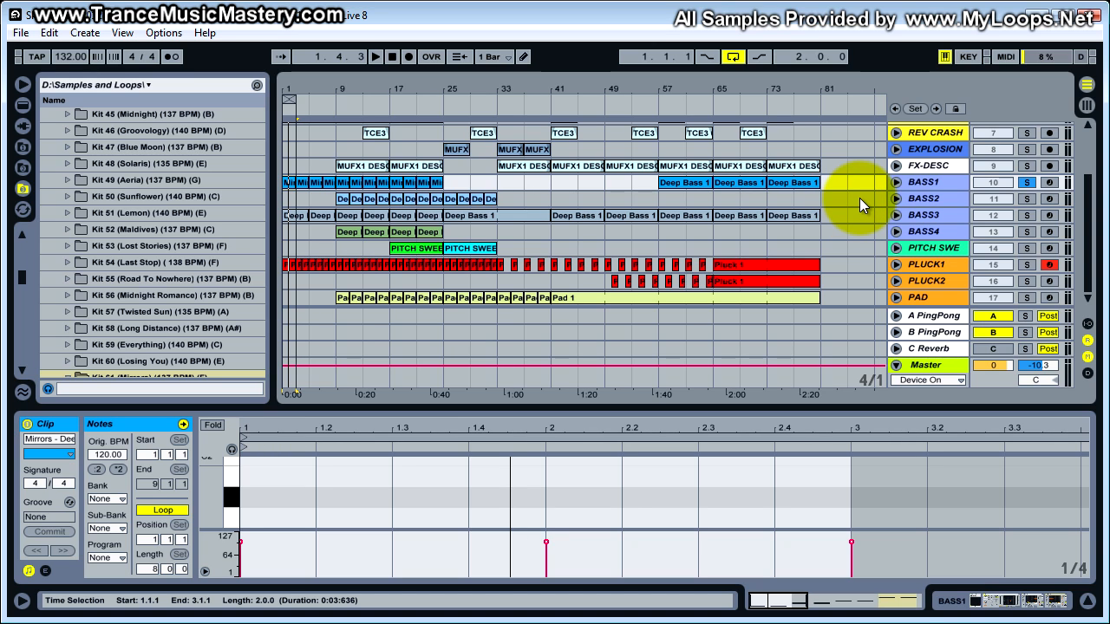
{"action": "left_click", "coordinate": [926, 183]}
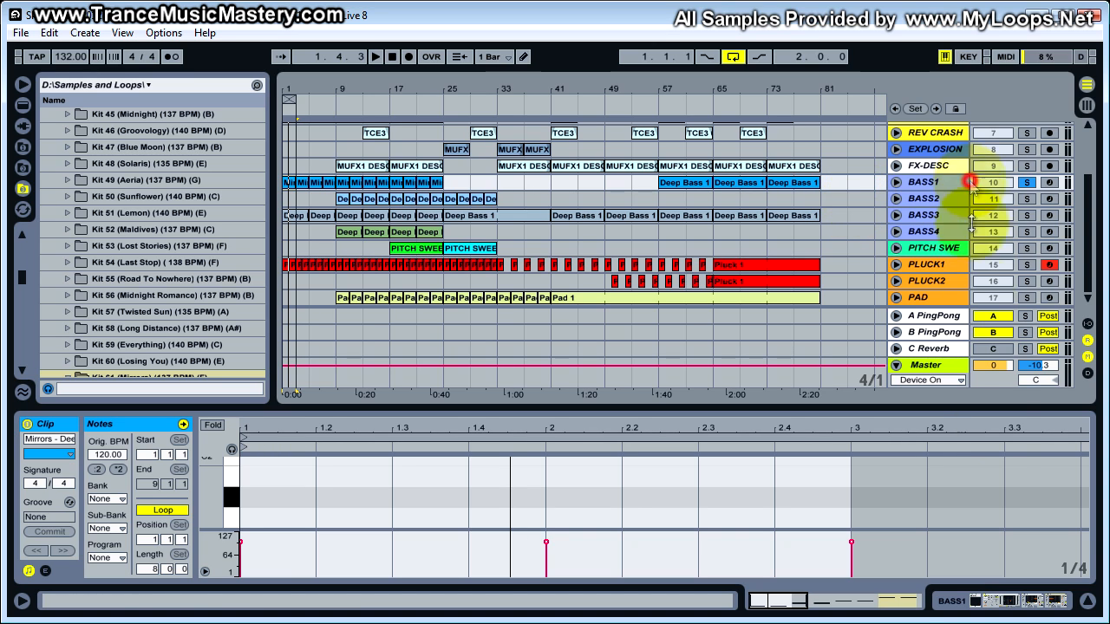
{"action": "left_click", "coordinate": [1032, 601]}
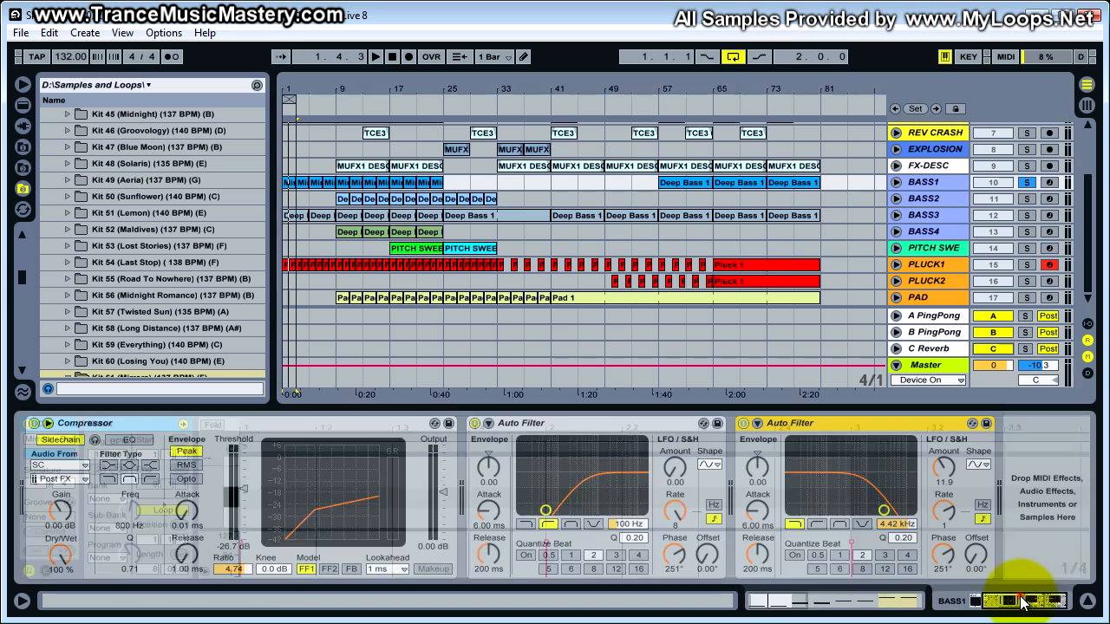
{"action": "left_click", "coordinate": [141, 423]}
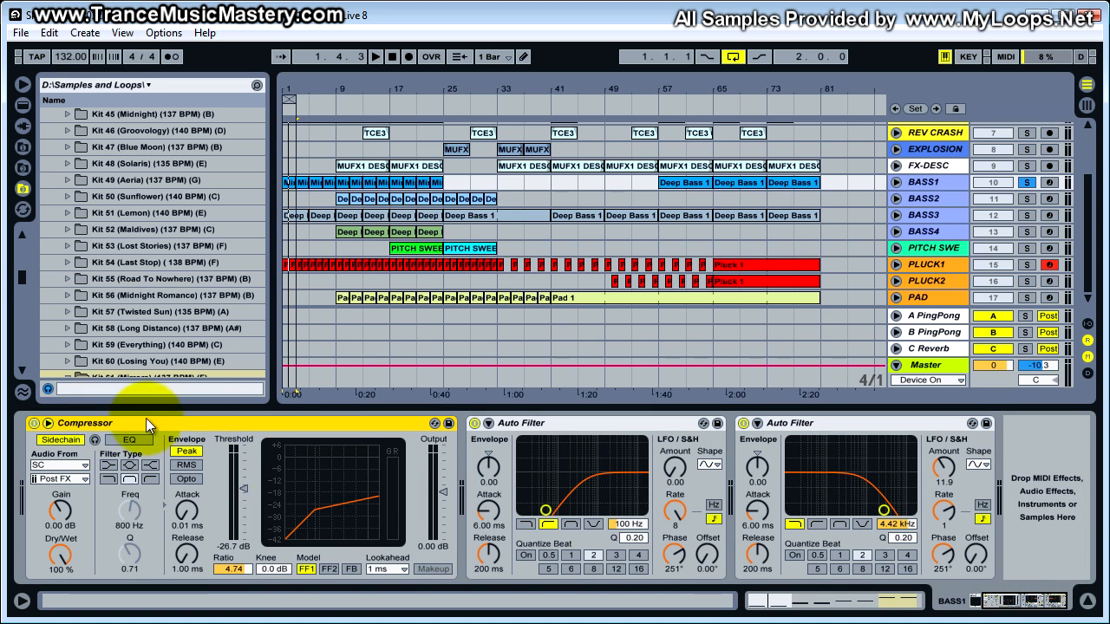
- Open the BASS1 clip at bar 3, set its note editor to a fixed 1/4 grid and magnify the opening notes
{"action": "left_click", "coordinate": [288, 183]}
{"action": "left_click_drag", "start_coordinate": [312, 88], "coordinate": [313, 93]}
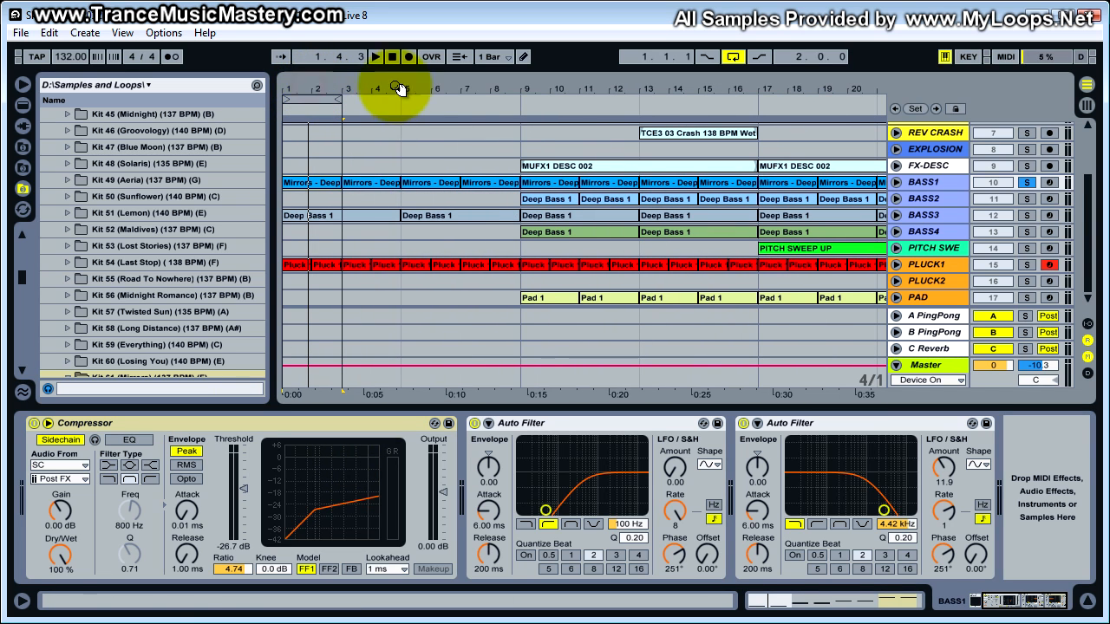
{"action": "double_click", "coordinate": [365, 186]}
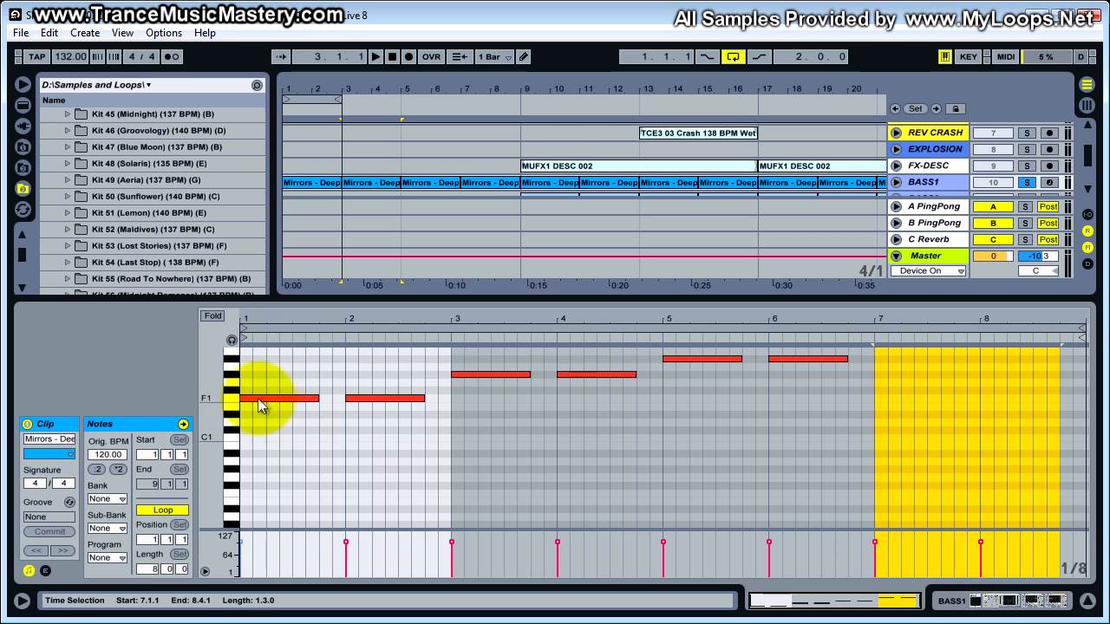
{"action": "right_click", "coordinate": [292, 368]}
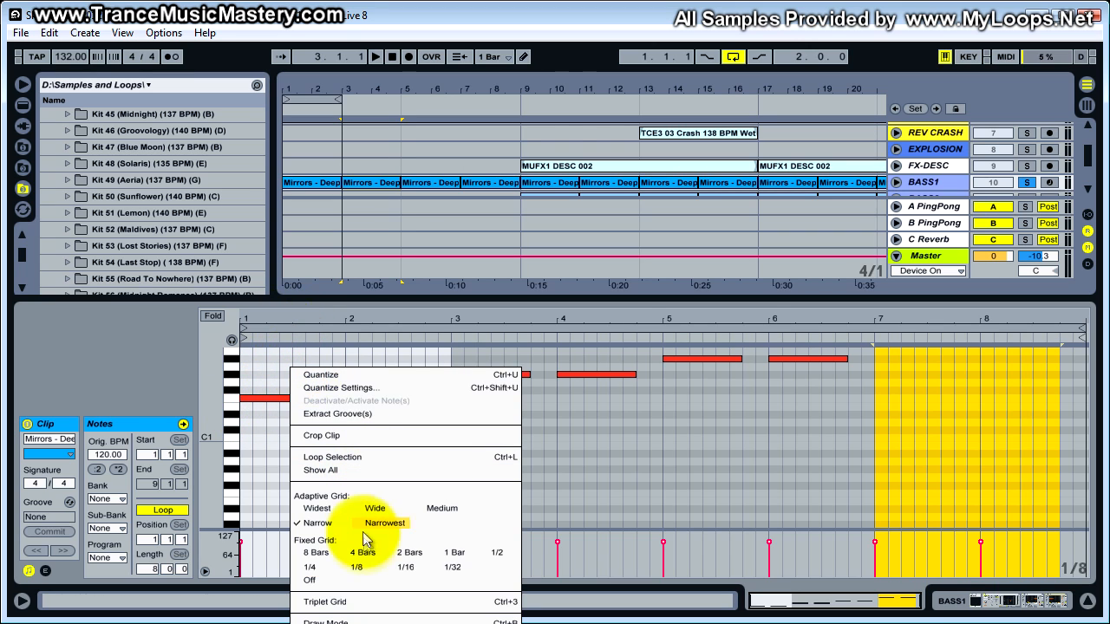
{"action": "left_click", "coordinate": [312, 567]}
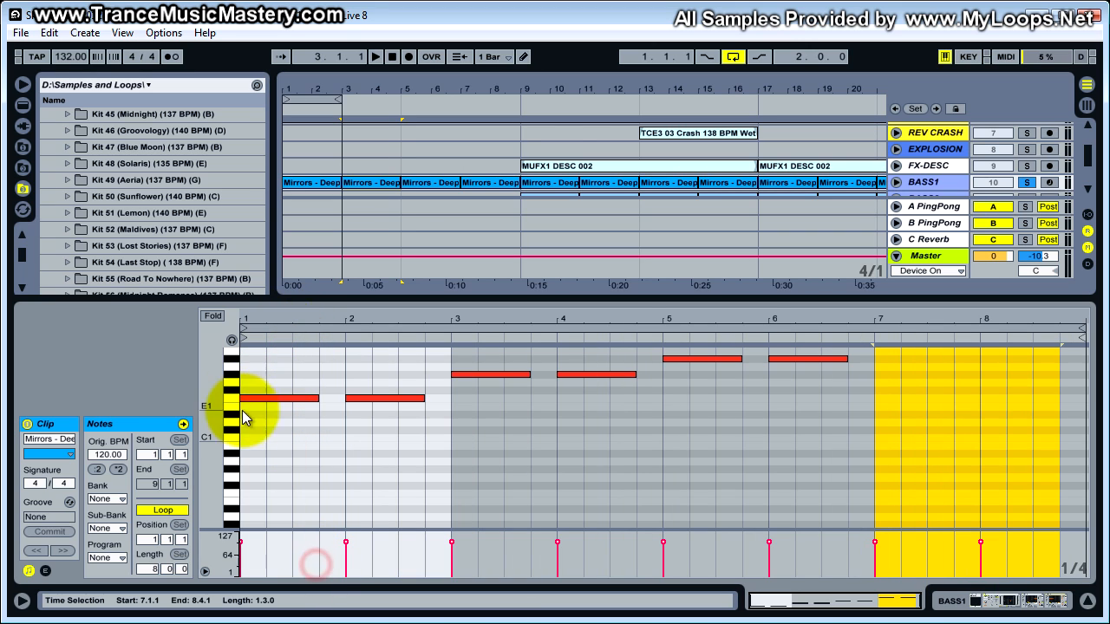
{"action": "left_click_drag", "start_coordinate": [313, 324], "coordinate": [255, 396]}
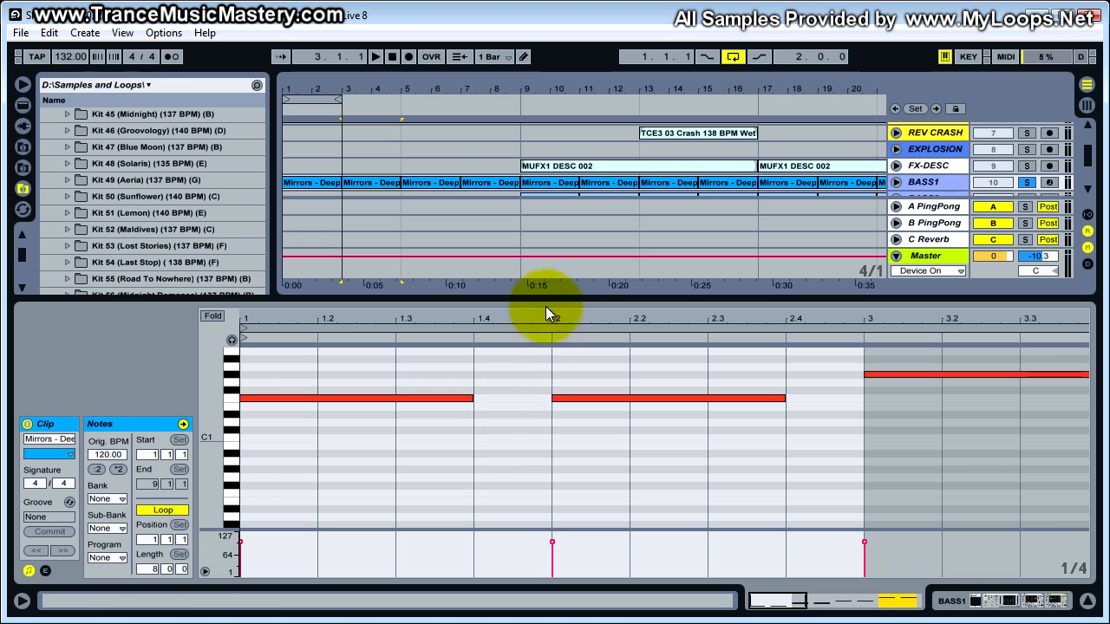
- Review BASS1's sidechain Compressor and compare the volume envelopes of the SC and KICK tracks' kick clips
{"action": "left_click_drag", "start_coordinate": [552, 299], "coordinate": [553, 500]}
{"action": "left_click", "coordinate": [1034, 603]}
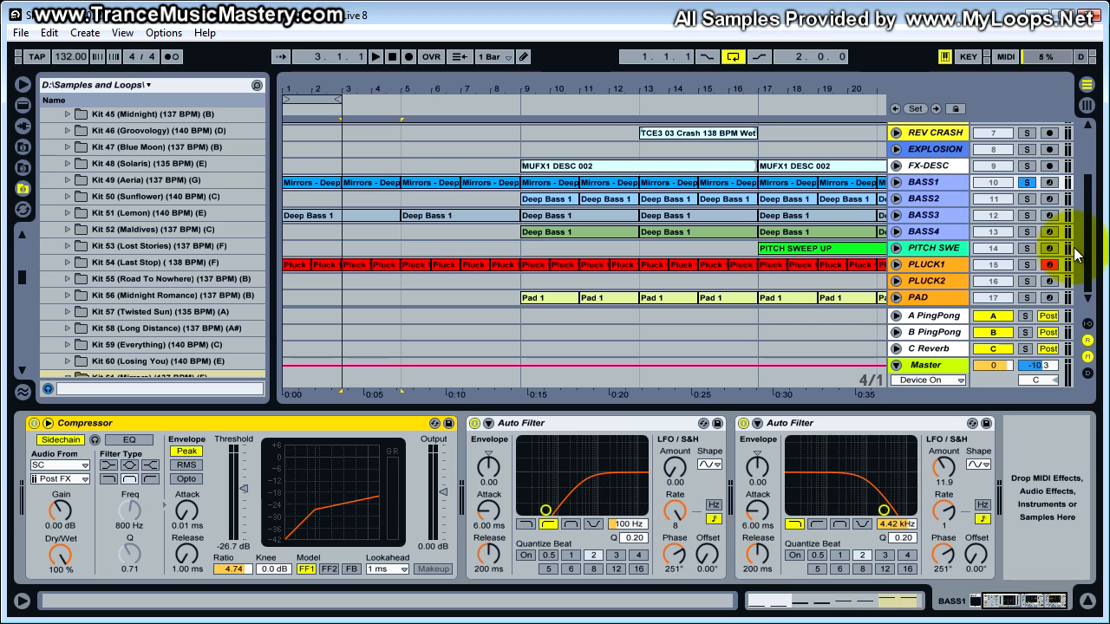
{"action": "scroll", "coordinate": [1091, 251], "scroll_direction": "up", "scroll_amount": 5}
{"action": "left_click", "coordinate": [938, 124]}
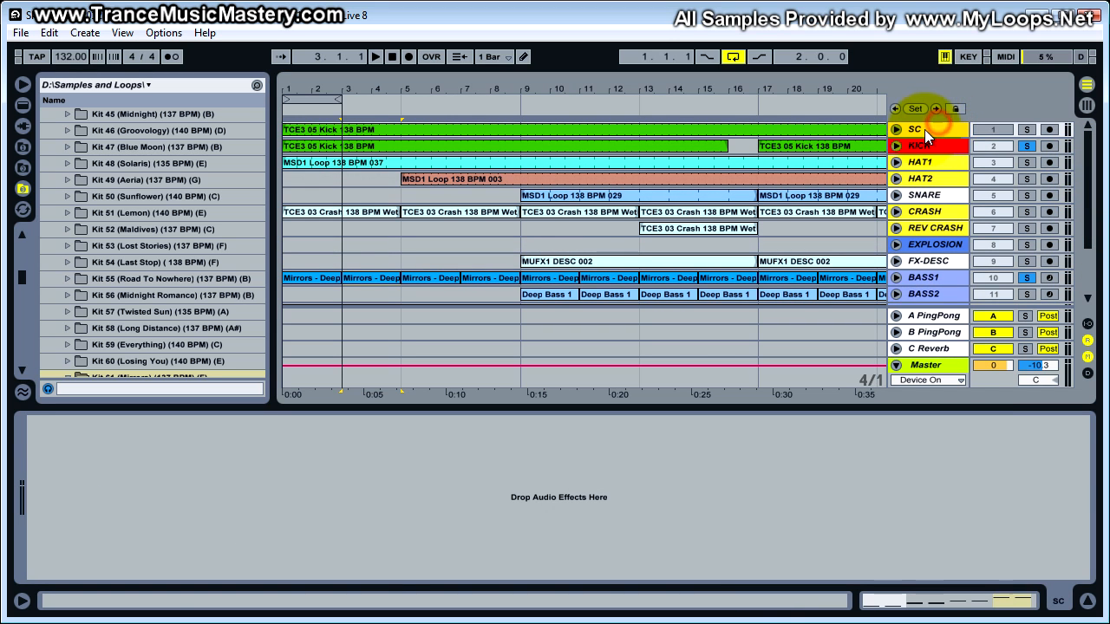
{"action": "left_click", "coordinate": [622, 129]}
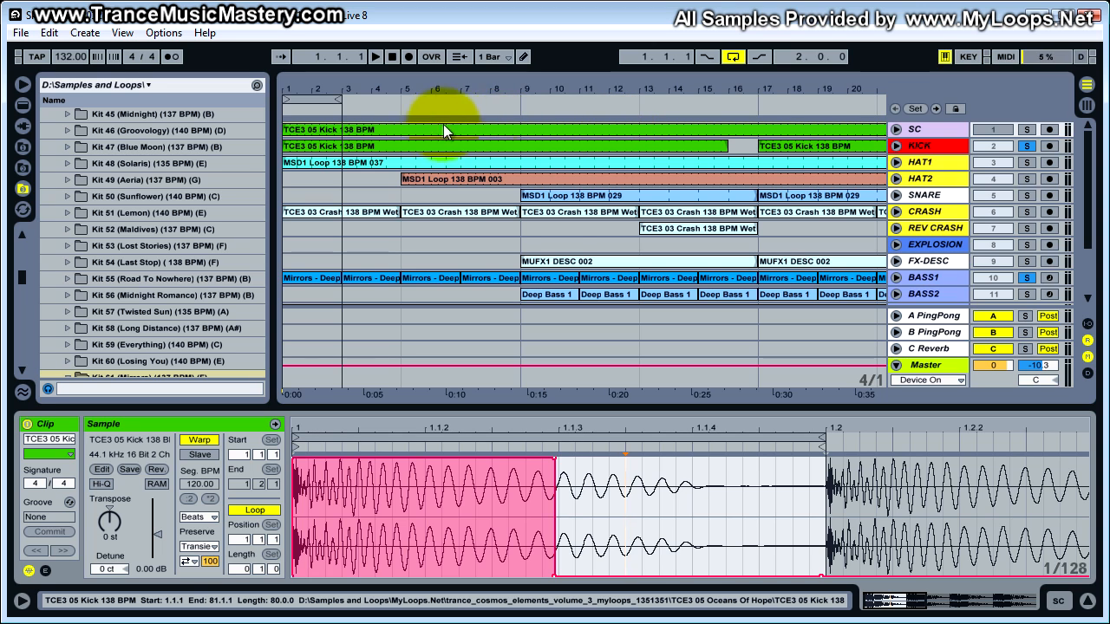
{"action": "left_click", "coordinate": [416, 148]}
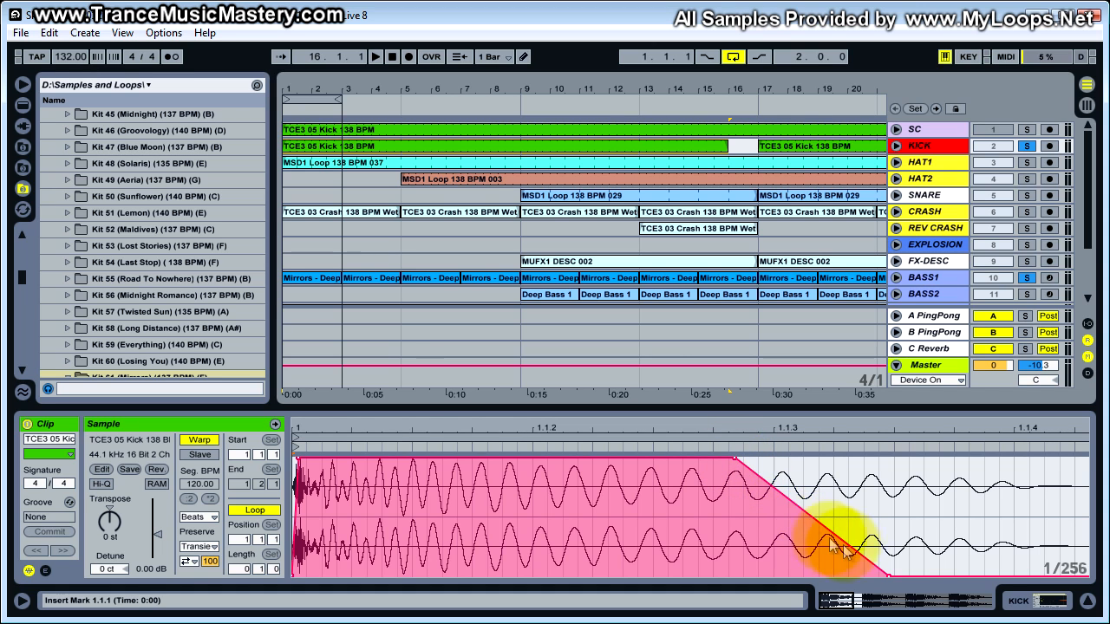
{"action": "left_click", "coordinate": [648, 131]}
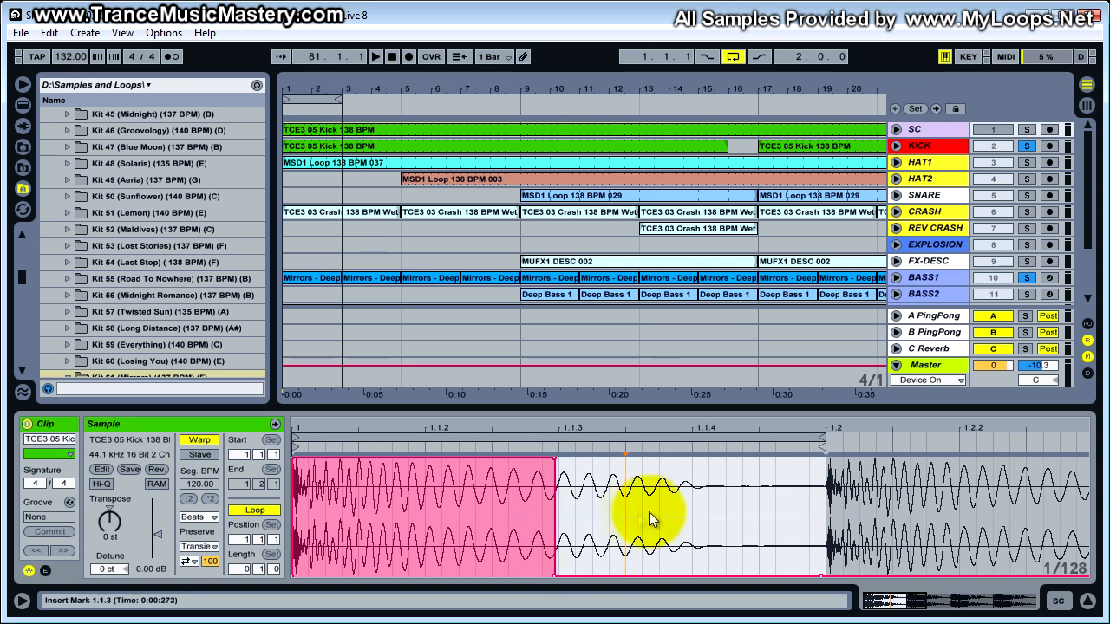
- Set the SC clip's sample editor grid to 1/16 and inspect the volume envelope's drop at 1.1.3
{"action": "right_click", "coordinate": [678, 513]}
{"action": "left_click", "coordinate": [729, 448]}
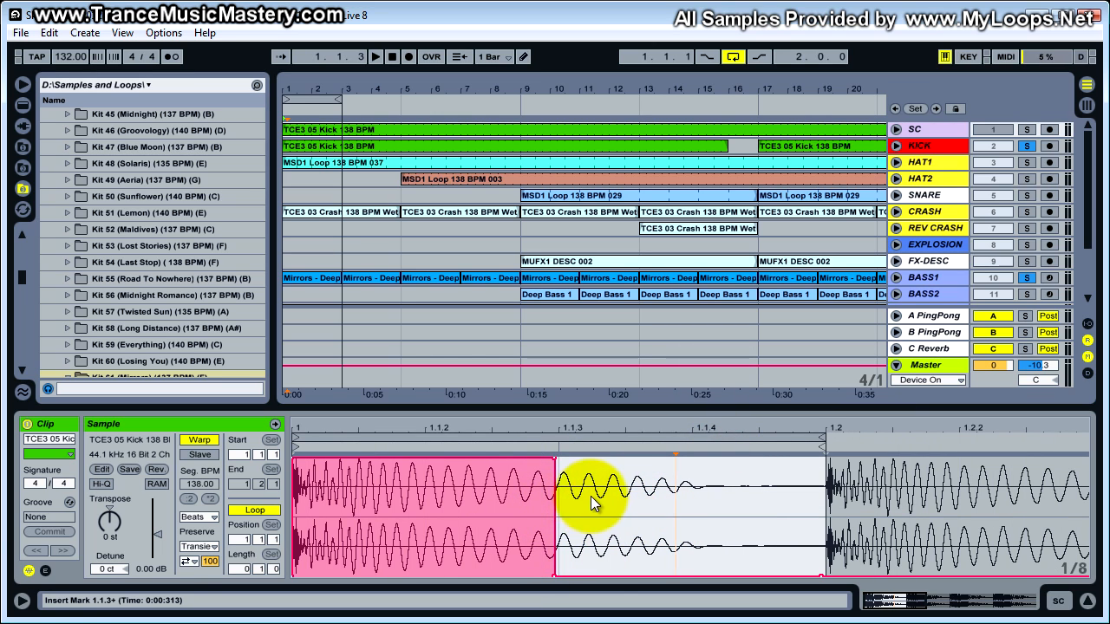
{"action": "right_click", "coordinate": [664, 495]}
{"action": "left_click", "coordinate": [779, 431]}
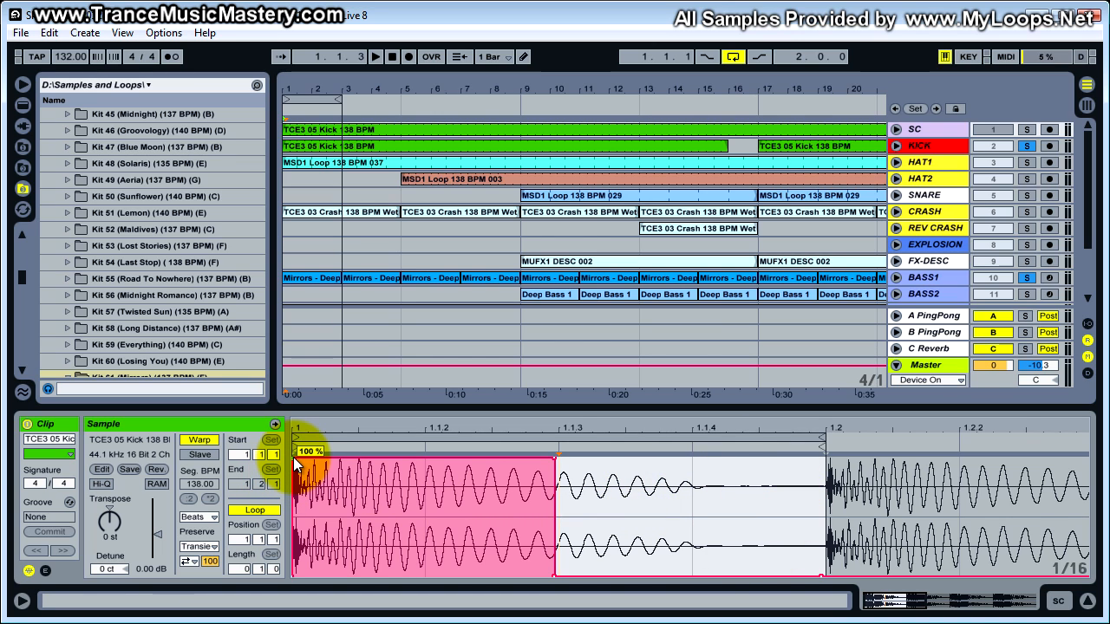
{"action": "left_click", "coordinate": [552, 461]}
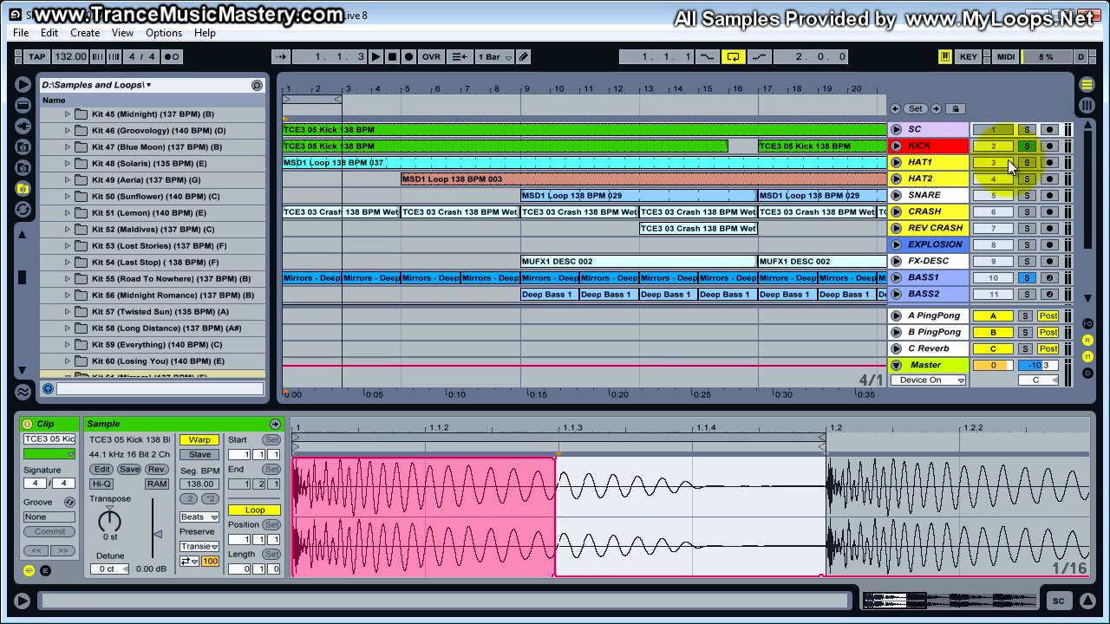
- Check the first BASS1 clip's notes against the KICK clip's volume envelope
{"action": "left_click", "coordinate": [328, 278]}
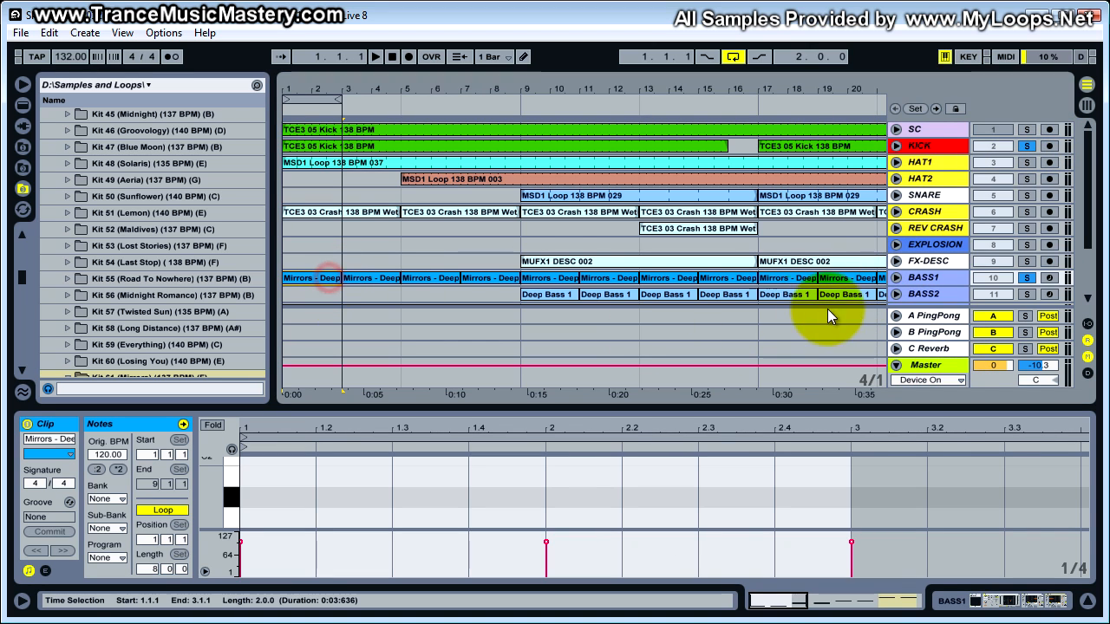
{"action": "left_click", "coordinate": [926, 277]}
{"action": "left_click", "coordinate": [952, 364]}
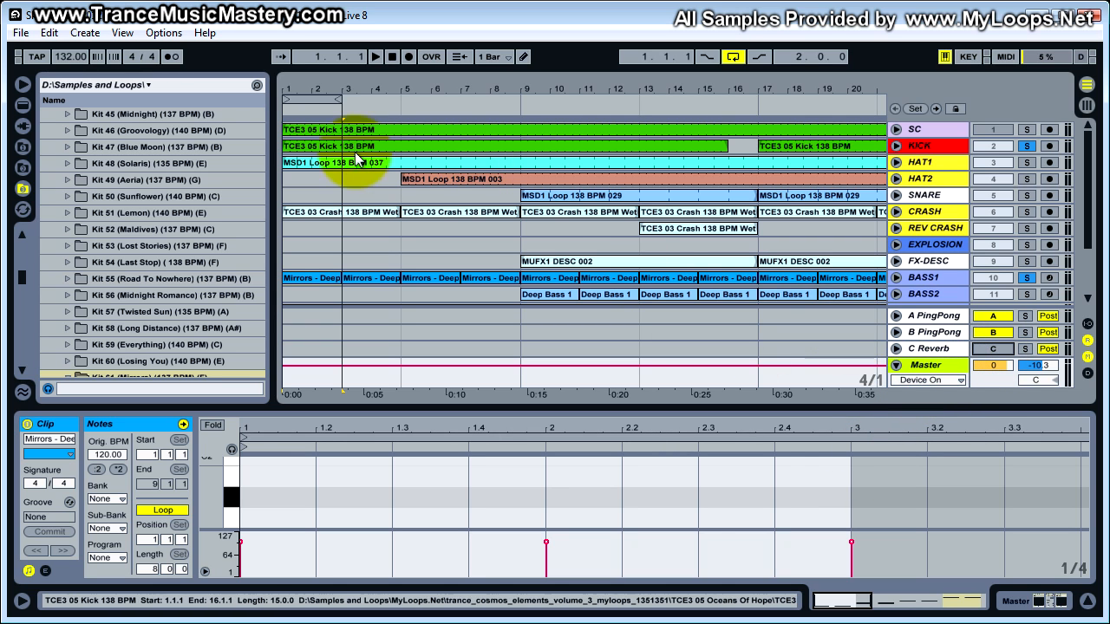
{"action": "left_click", "coordinate": [292, 149]}
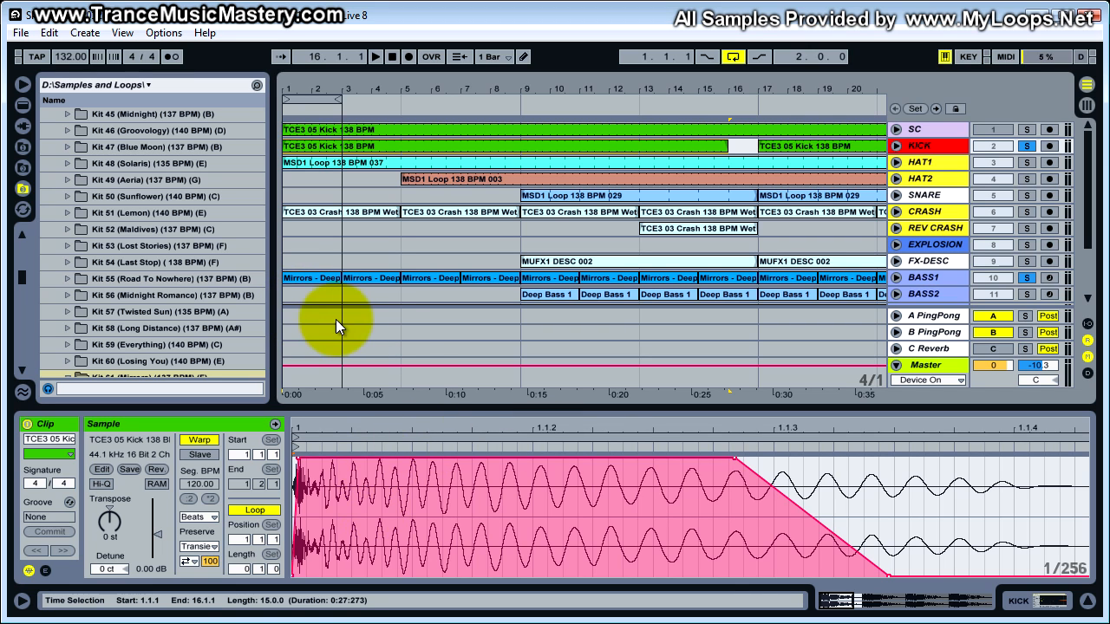
- Audition the looped kick and bass from bar 1 while bringing up the SC clip's volume envelope
{"action": "left_click", "coordinate": [931, 277]}
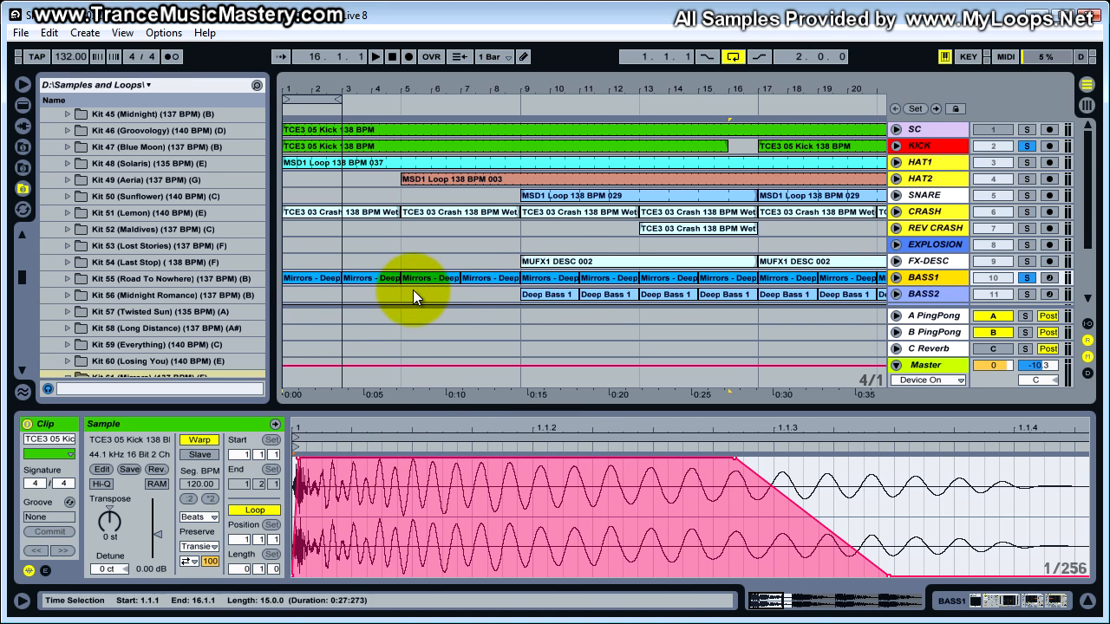
{"action": "left_click", "coordinate": [299, 278]}
{"action": "key", "text": "space"}
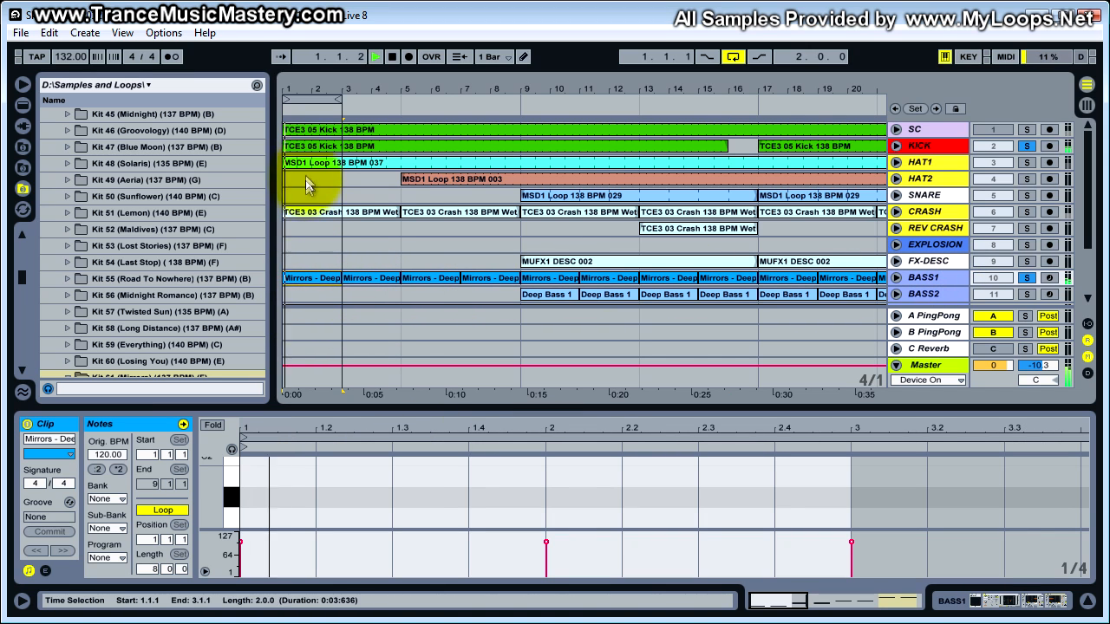
{"action": "left_click", "coordinate": [319, 132]}
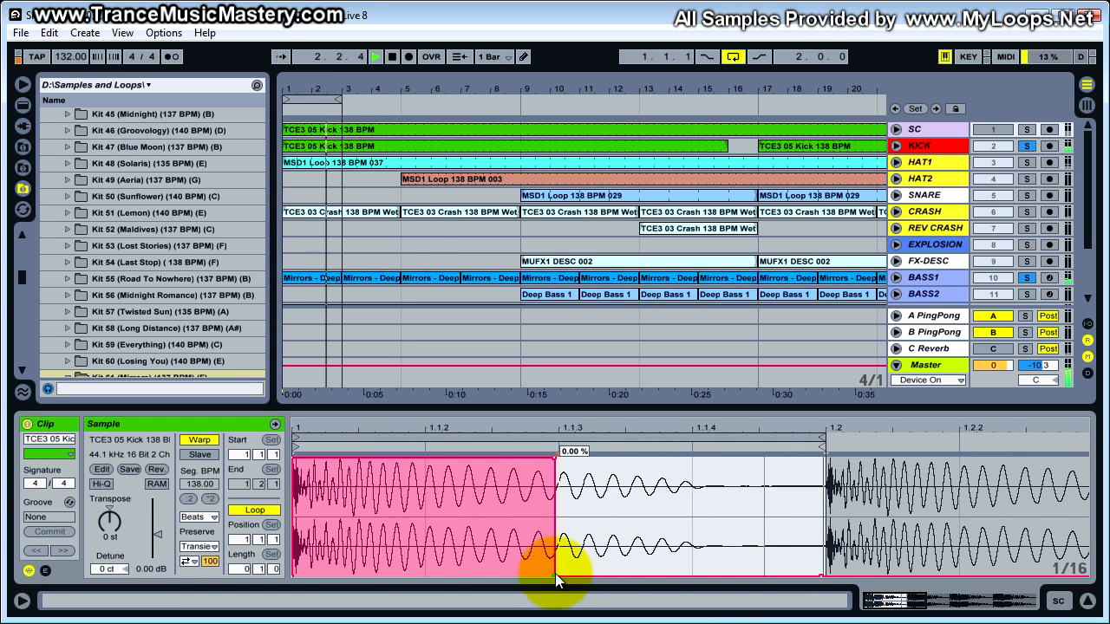
{"action": "key", "text": "space"}
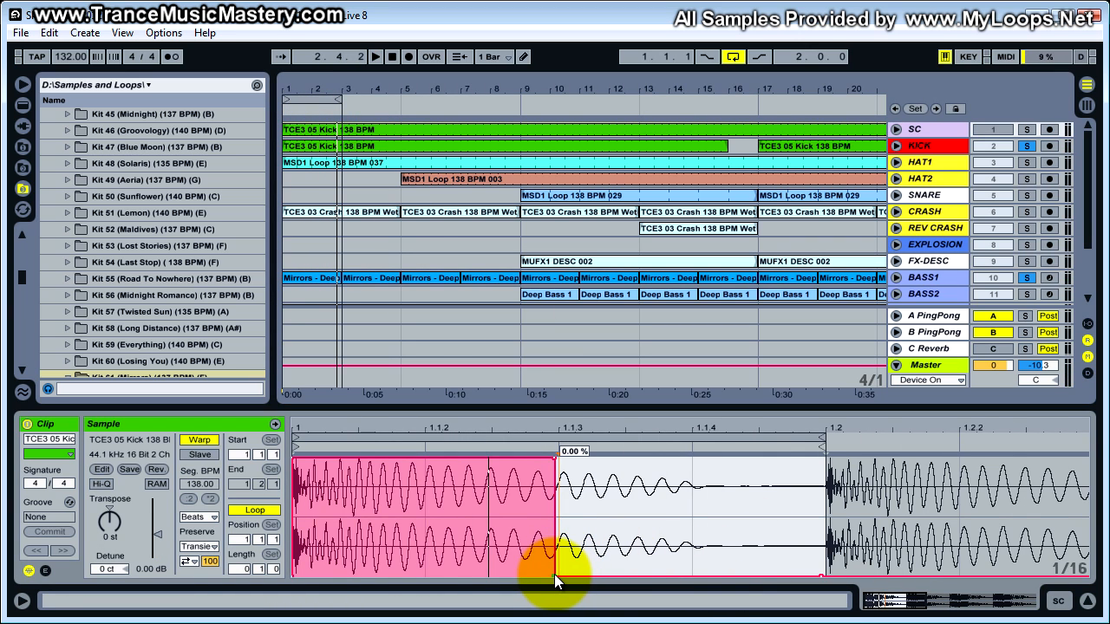
- Reshape the SC clip's volume envelope so it holds 100 % from the start of the beat through to 1.2
{"action": "mouse_move", "coordinate": [555, 576]}
{"action": "left_mouse_down"}
{"action": "mouse_move", "coordinate": [691, 544]}
{"action": "mouse_move", "coordinate": [716, 458]}
{"action": "mouse_move", "coordinate": [821, 455]}
{"action": "mouse_move", "coordinate": [819, 568]}
{"action": "mouse_move", "coordinate": [555, 576]}
{"action": "left_mouse_up"}
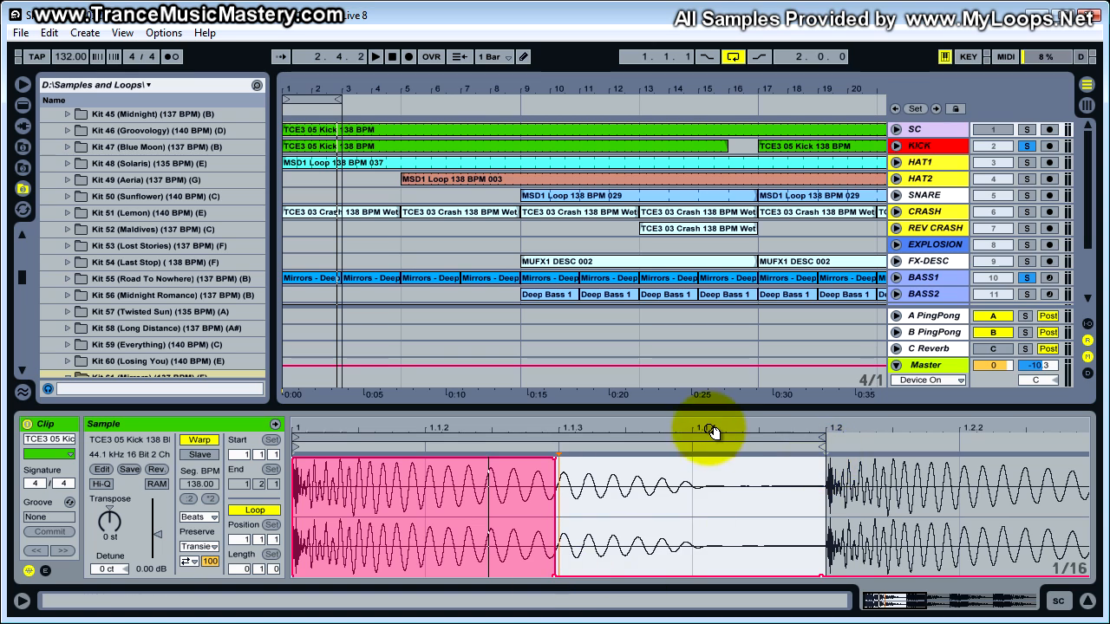
{"action": "left_click_drag", "start_coordinate": [555, 576], "coordinate": [822, 458]}
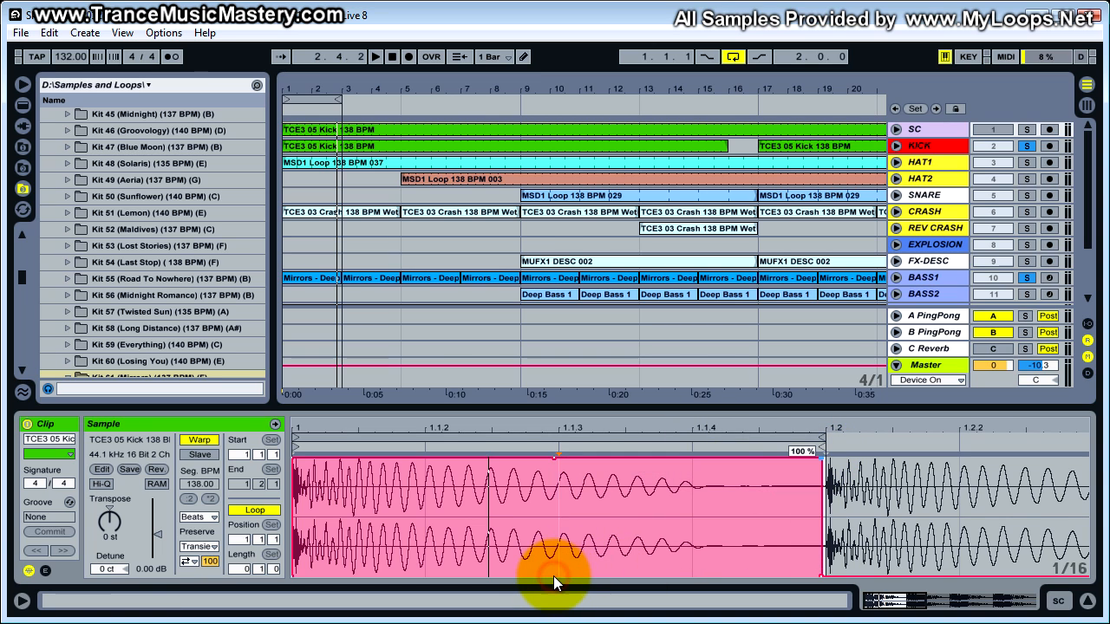
- Audition the loop while moving the SC volume envelope's drop to 0 % first to 1.1.4, and finally to 1.1.3
{"action": "key", "text": "space"}
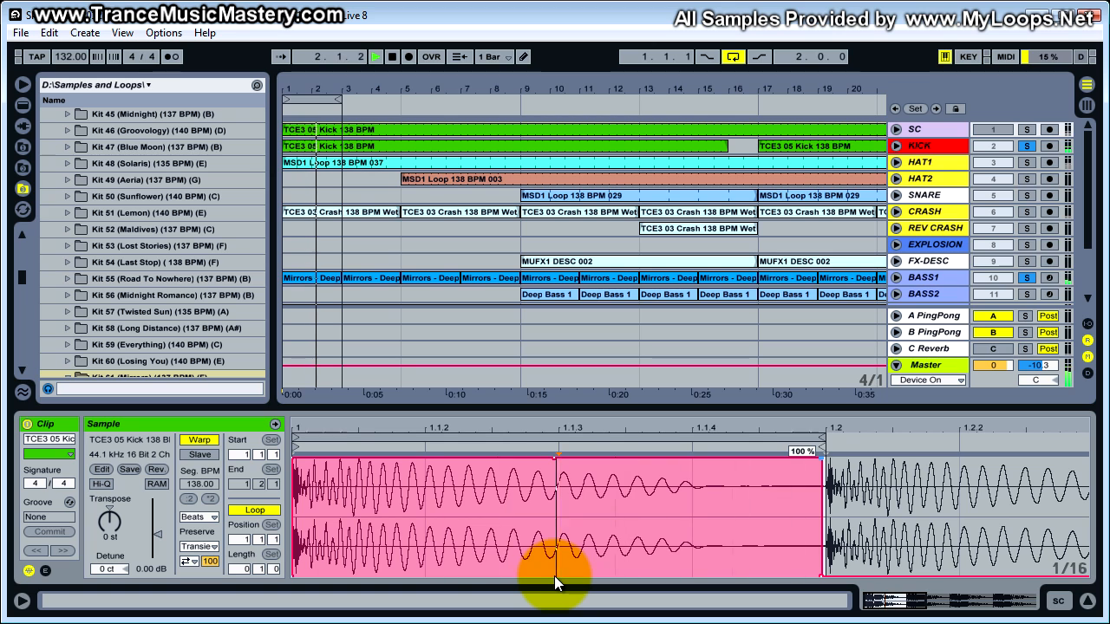
{"action": "left_click_drag", "start_coordinate": [822, 456], "coordinate": [704, 575]}
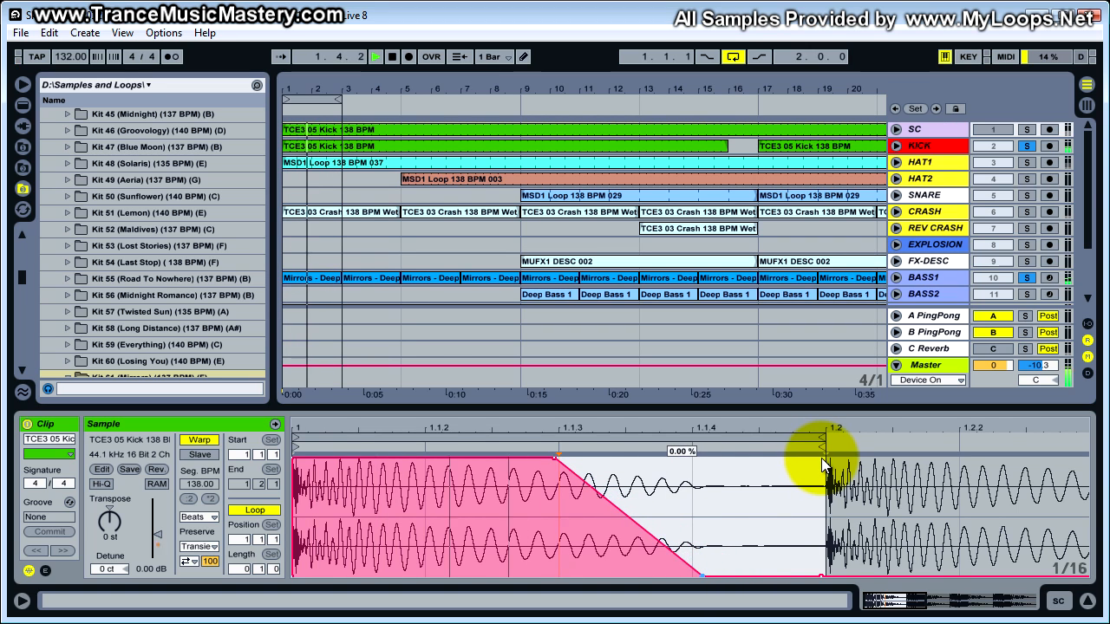
{"action": "left_click_drag", "start_coordinate": [694, 576], "coordinate": [554, 575]}
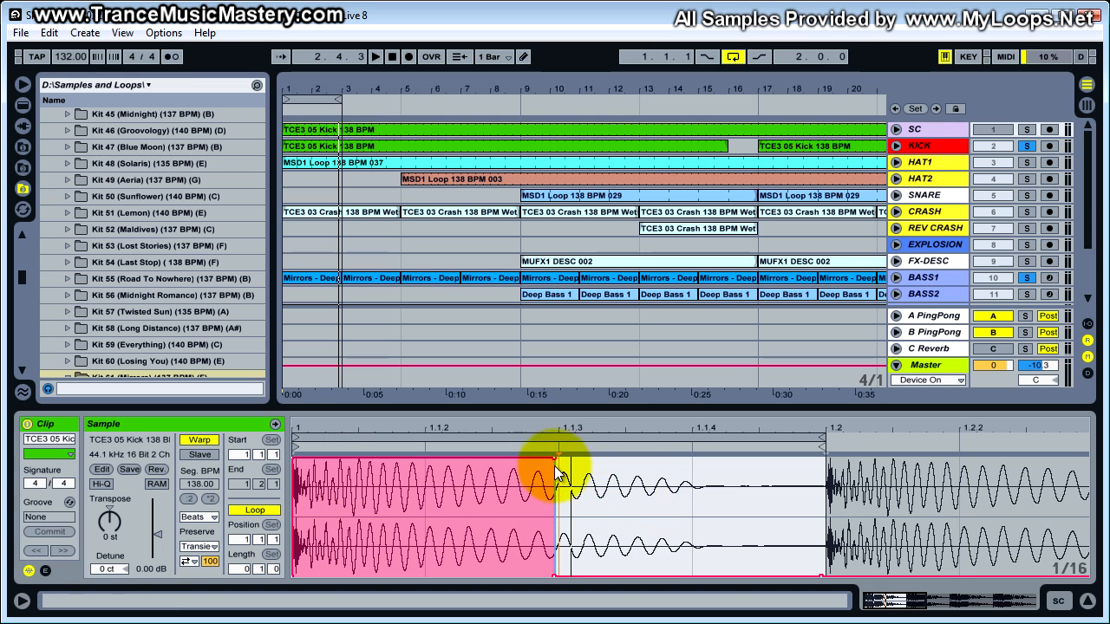
- Try ending the SC envelope's 100 % hold at 1.1.2 and just before 1.1.3, and restore the vertical drop at 1.1.3
{"action": "mouse_move", "coordinate": [554, 458]}
{"action": "left_mouse_down"}
{"action": "mouse_move", "coordinate": [316, 458]}
{"action": "mouse_move", "coordinate": [555, 458]}
{"action": "left_mouse_up"}
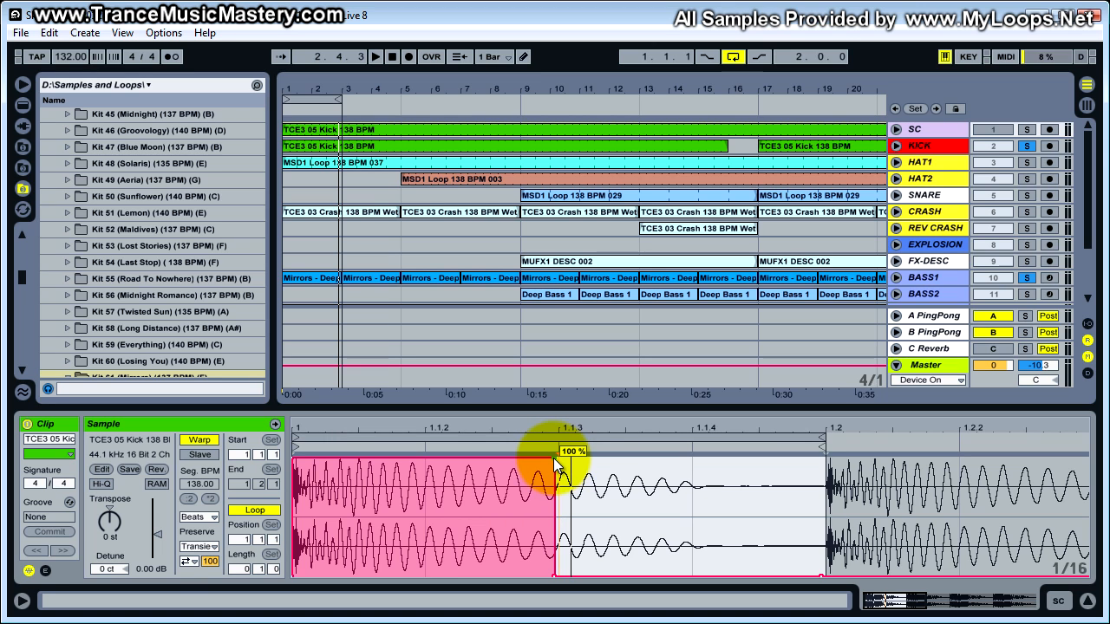
{"action": "left_click_drag", "start_coordinate": [557, 464], "coordinate": [556, 465]}
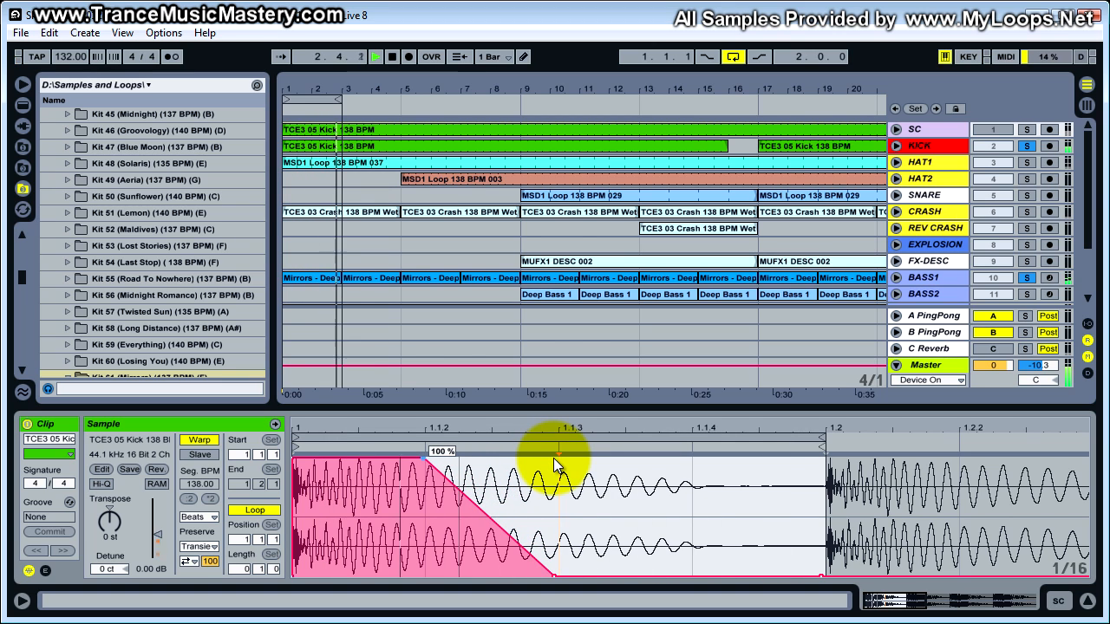
{"action": "left_click_drag", "start_coordinate": [556, 465], "coordinate": [557, 466]}
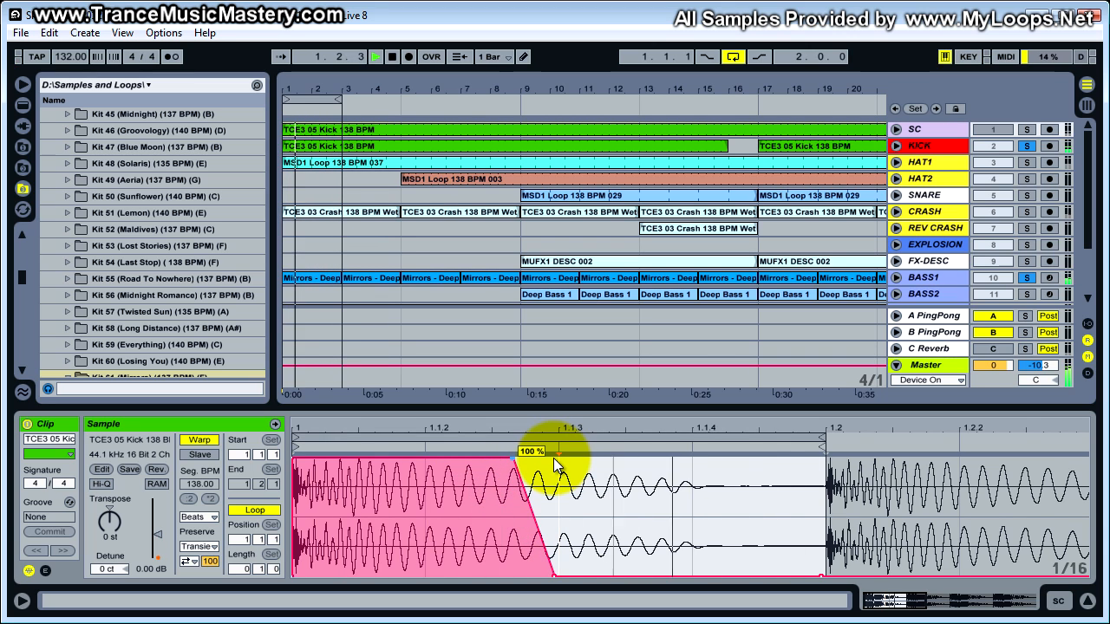
{"action": "left_click_drag", "start_coordinate": [555, 464], "coordinate": [558, 465]}
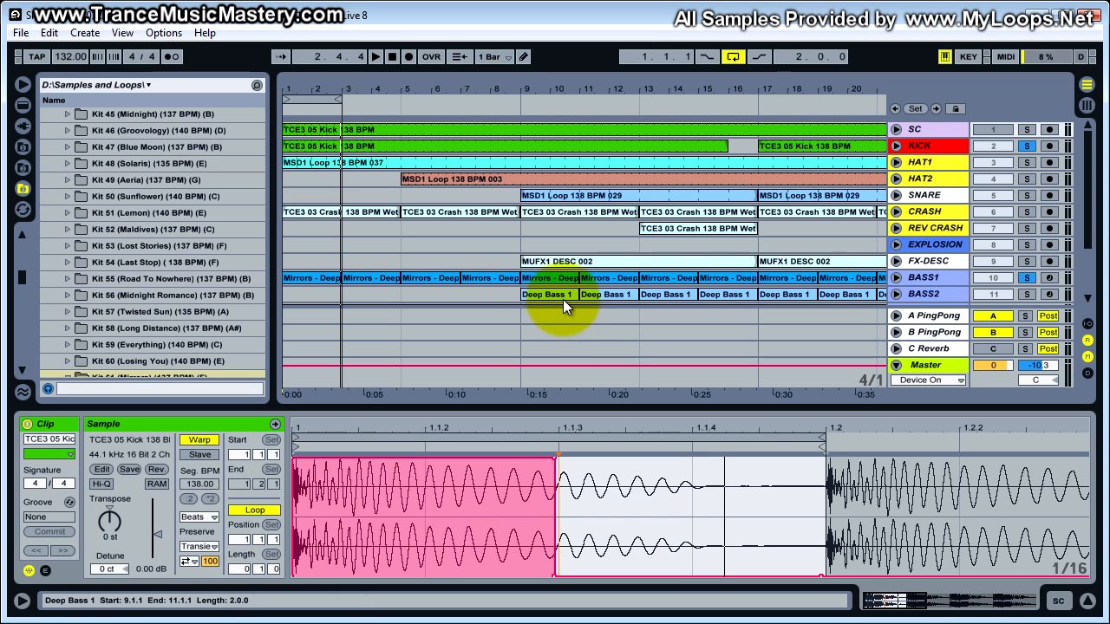
- Unfold the BASS1 track and look over its clips across the whole arrangement up to bar 81
{"action": "left_click", "coordinate": [939, 277]}
{"action": "scroll", "coordinate": [917, 259], "scroll_direction": "down", "scroll_amount": 2}
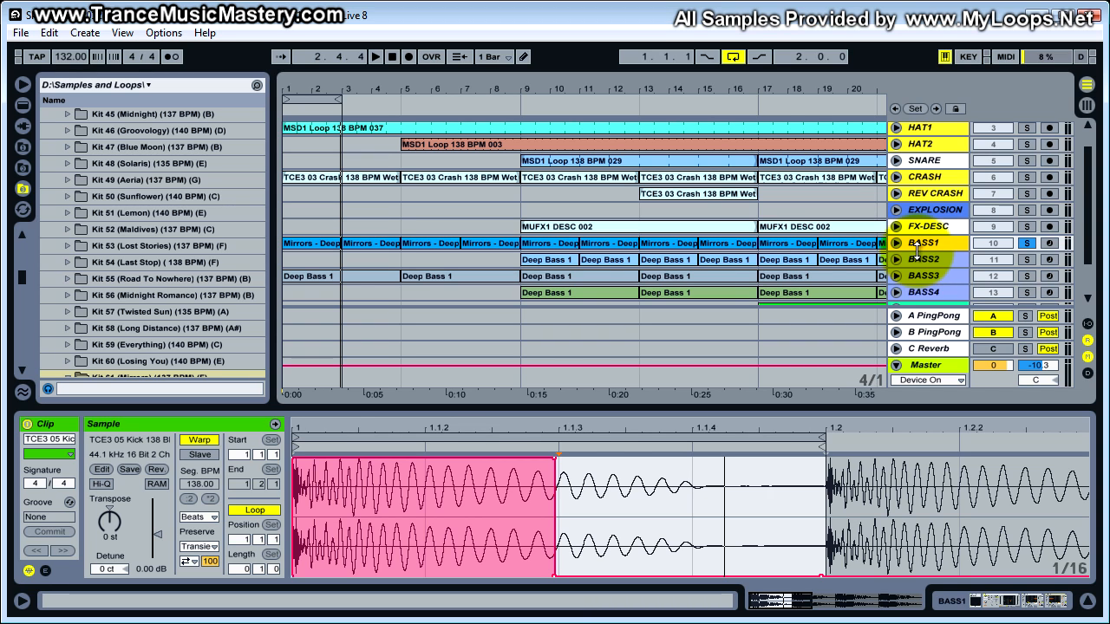
{"action": "left_click_drag", "start_coordinate": [916, 253], "coordinate": [917, 273]}
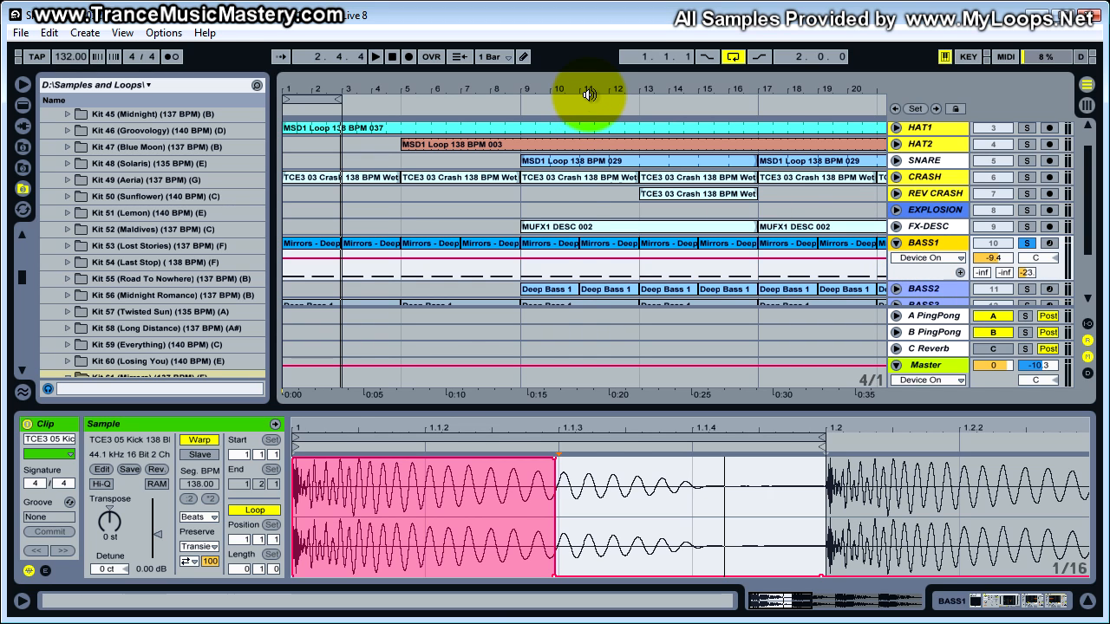
{"action": "left_click_drag", "start_coordinate": [601, 94], "coordinate": [595, 93]}
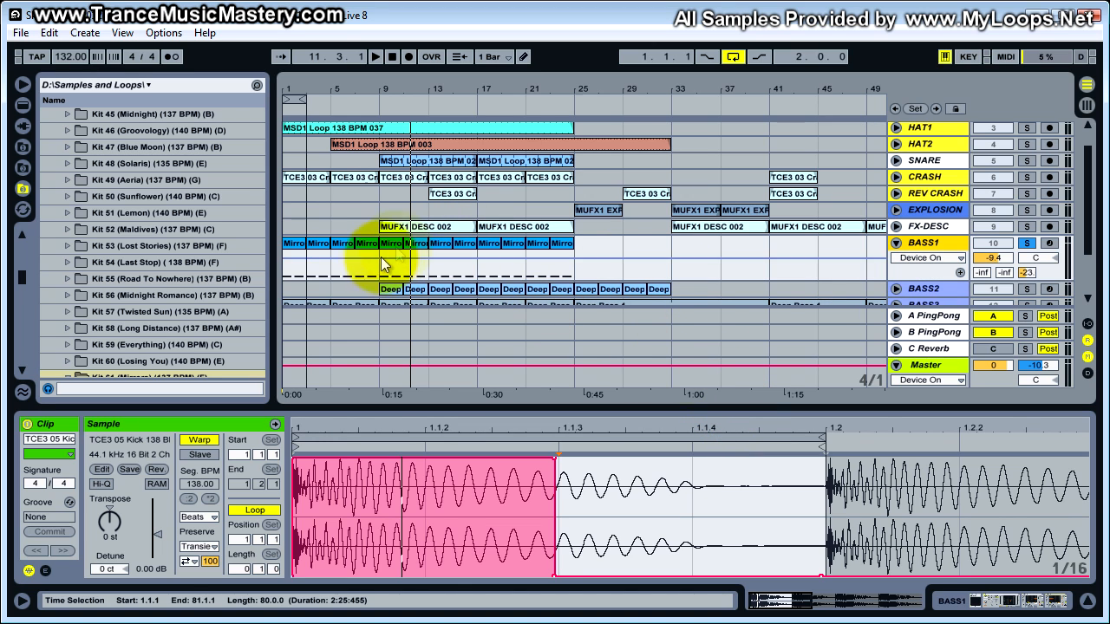
{"action": "left_click_drag", "start_coordinate": [461, 94], "coordinate": [465, 87]}
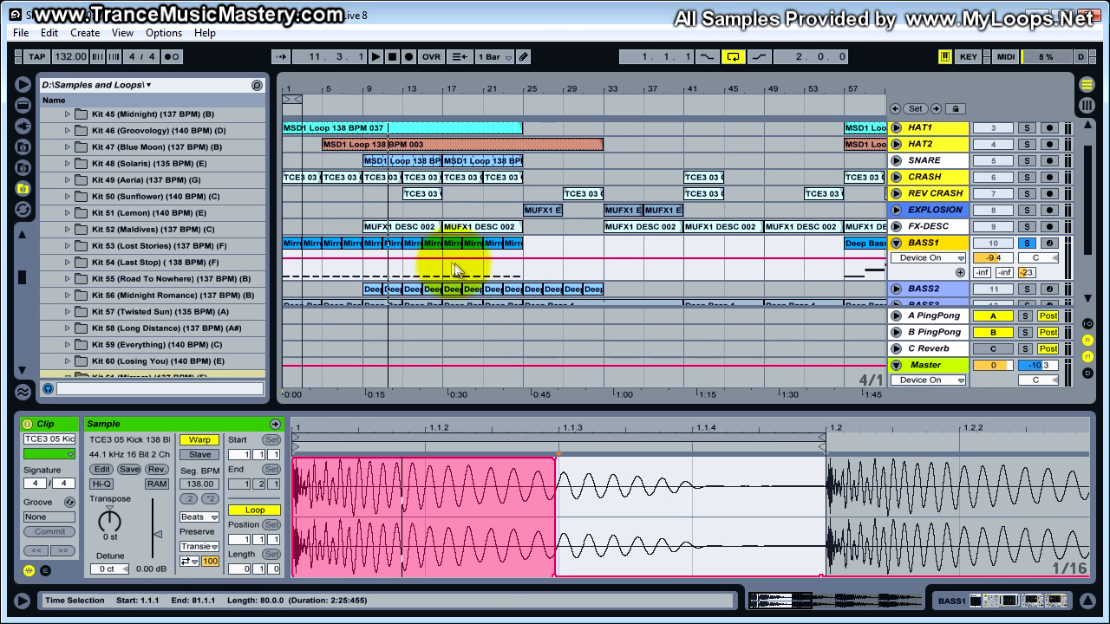
{"action": "left_click_drag", "start_coordinate": [498, 411], "coordinate": [520, 577]}
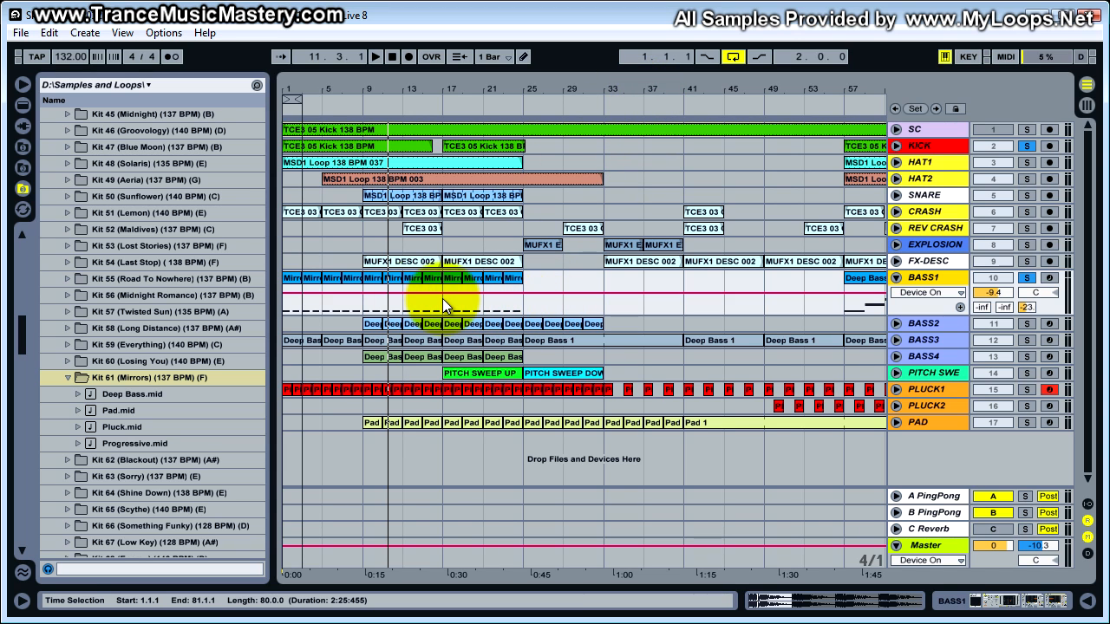
{"action": "left_click_drag", "start_coordinate": [476, 92], "coordinate": [477, 90]}
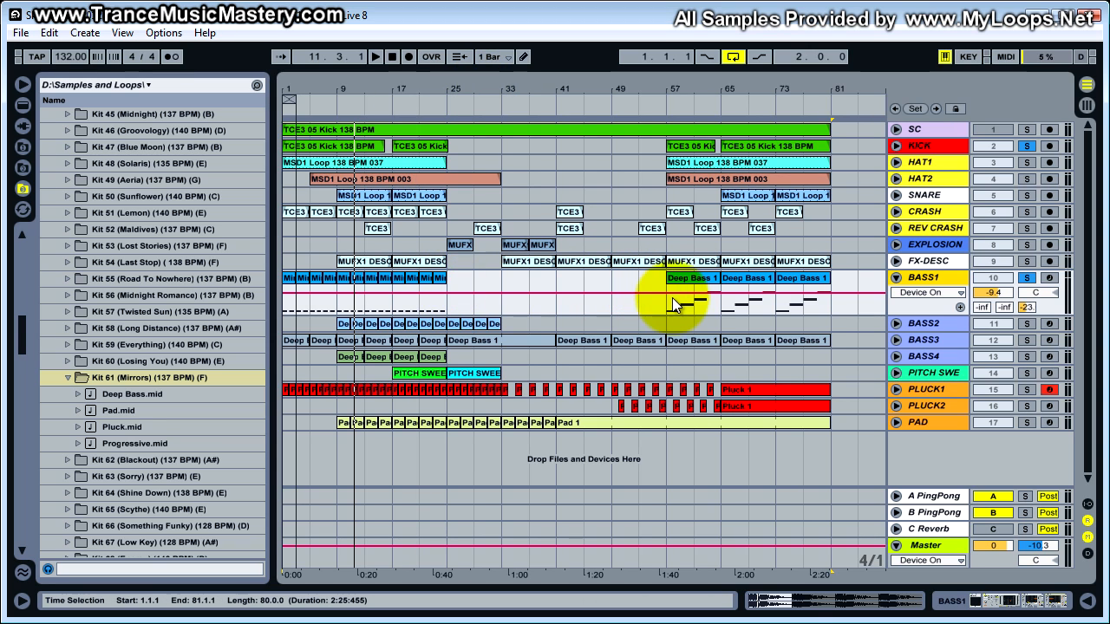
- Examine the notes of BASS1's Deep Bass 1 clip at bar 57 in an enlarged note editor
{"action": "double_click", "coordinate": [698, 281]}
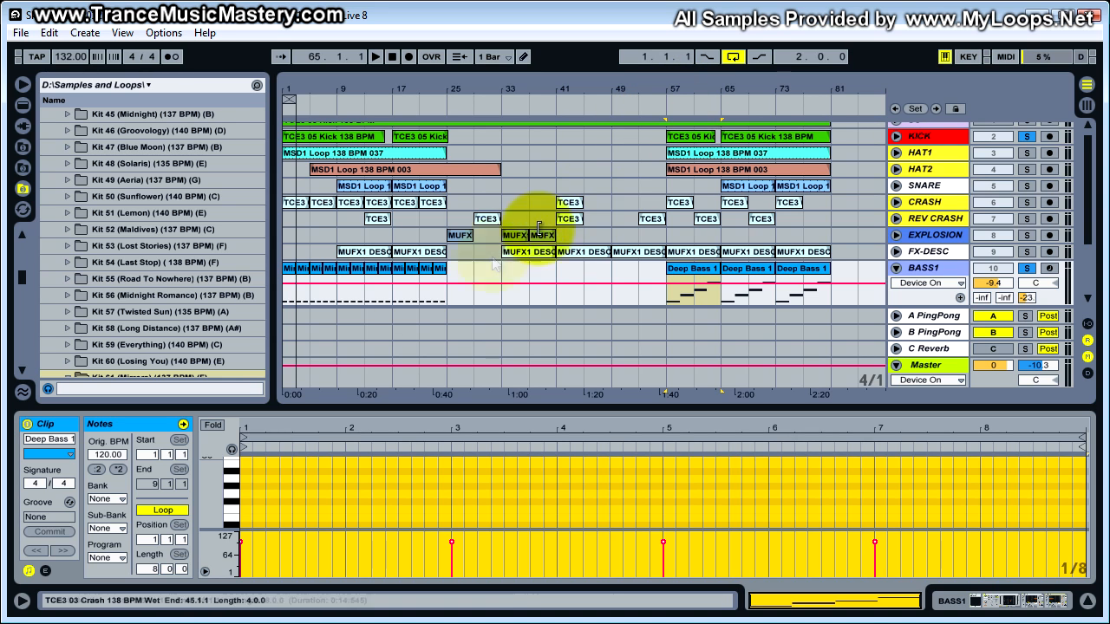
{"action": "scroll", "coordinate": [125, 350], "scroll_direction": "down", "scroll_amount": 9}
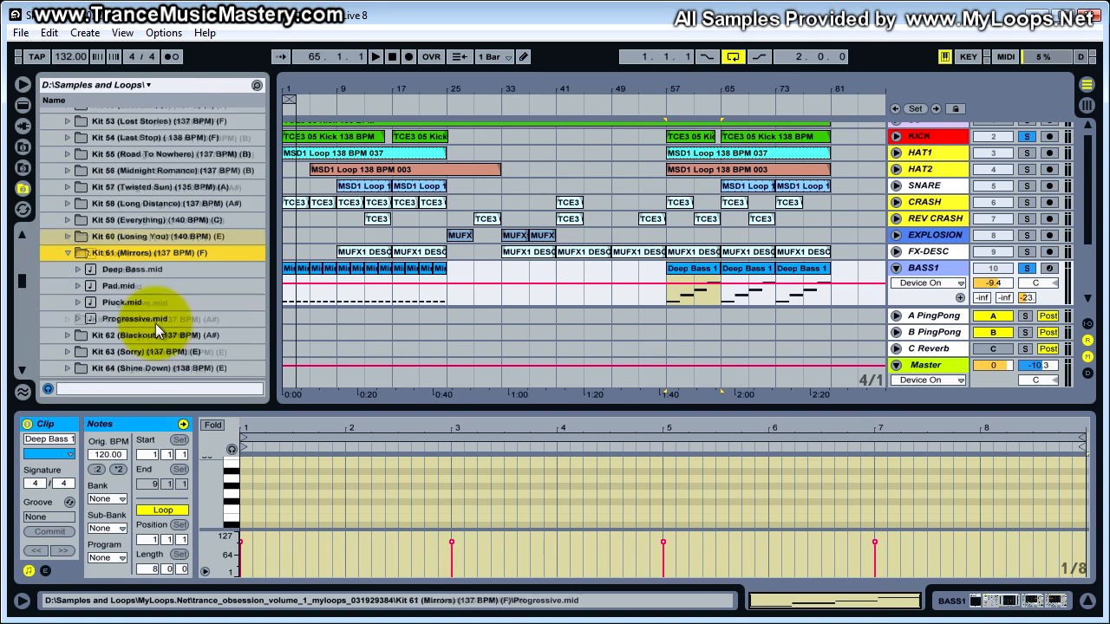
{"action": "double_click", "coordinate": [668, 268]}
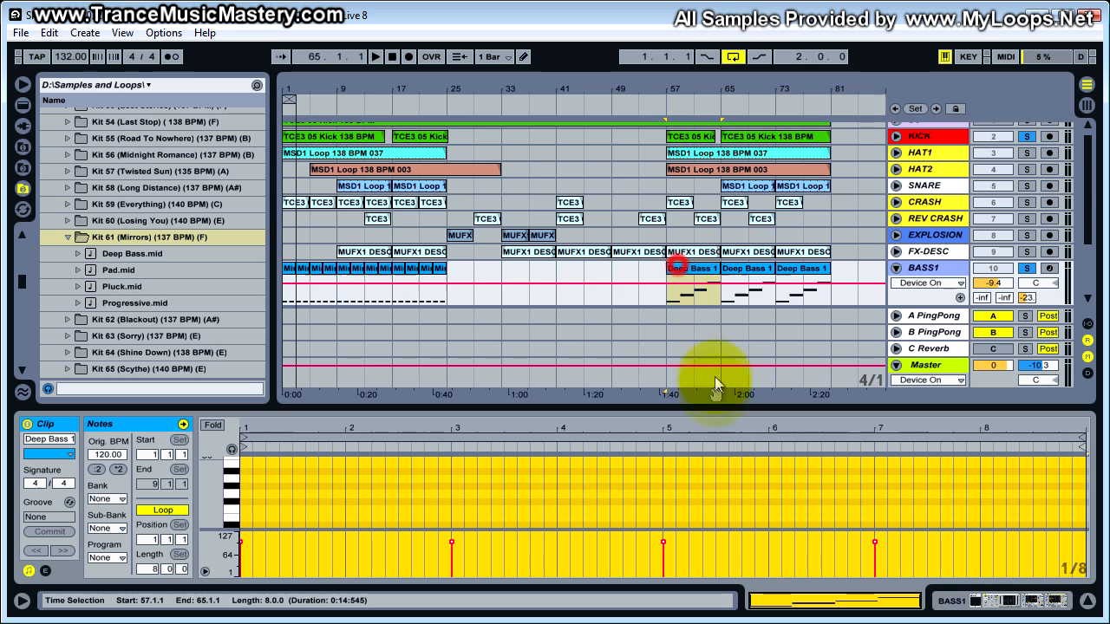
{"action": "left_click_drag", "start_coordinate": [717, 407], "coordinate": [717, 205]}
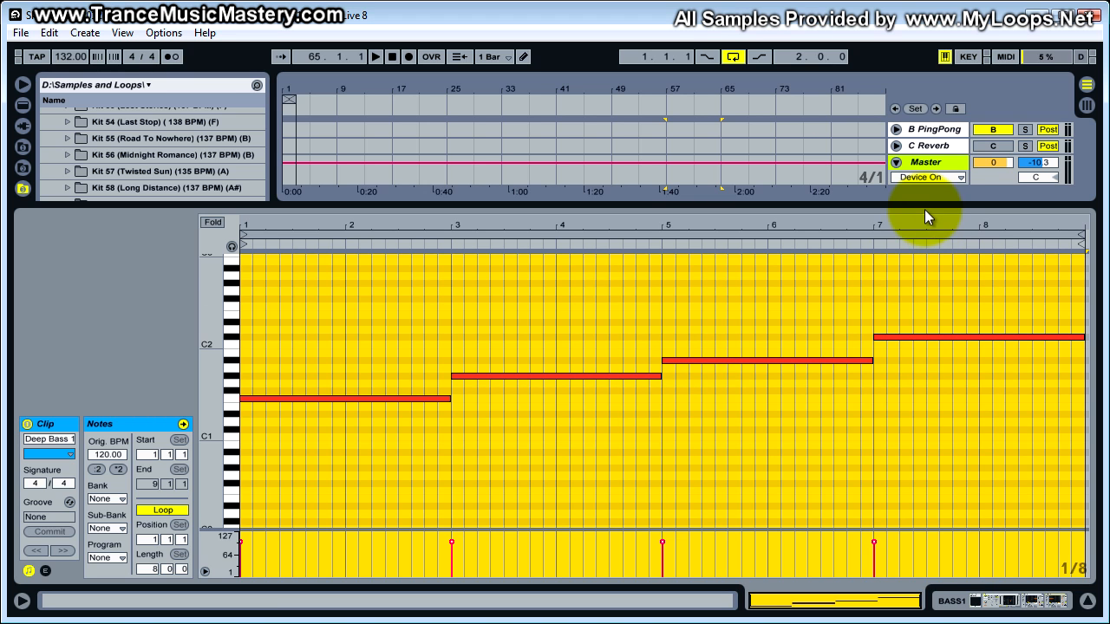
{"action": "left_click_drag", "start_coordinate": [924, 205], "coordinate": [926, 411]}
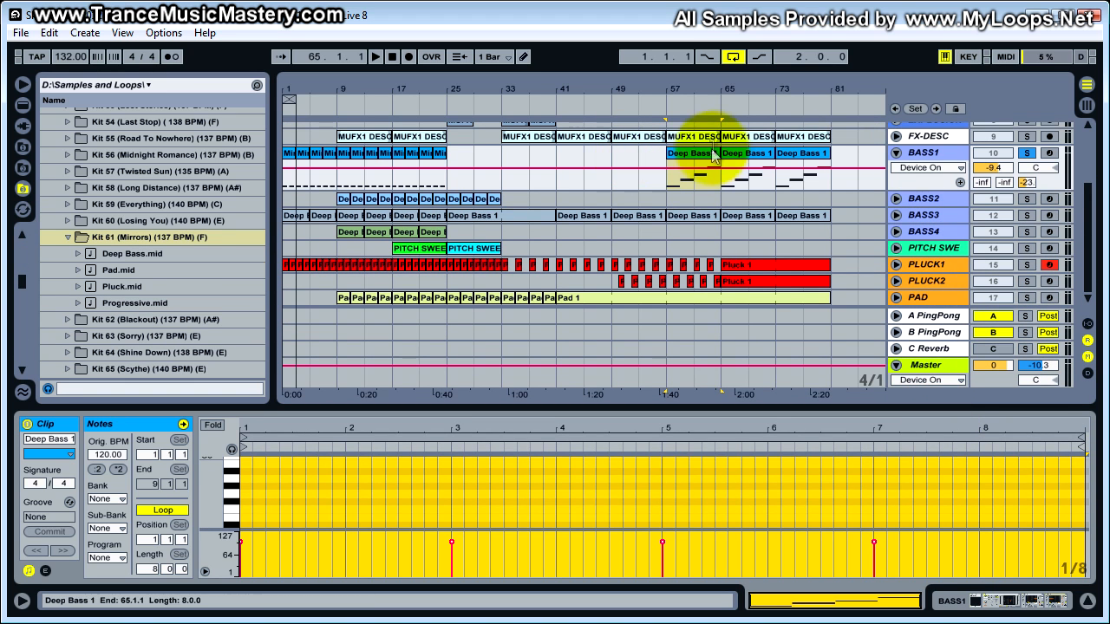
{"action": "left_click", "coordinate": [678, 171]}
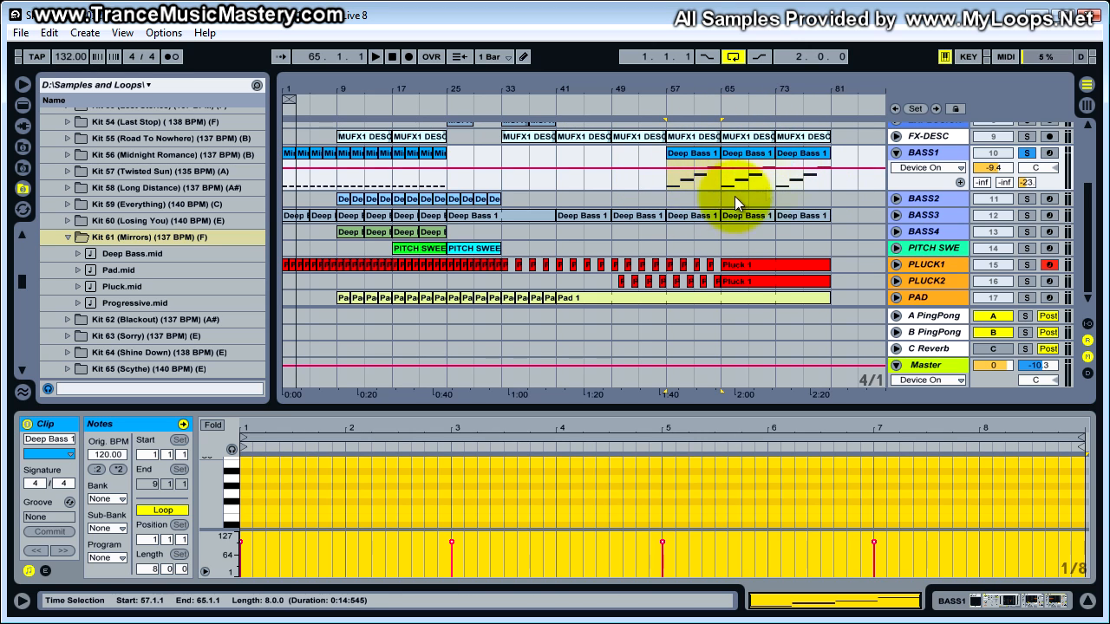
- Bypass both Auto Filters in BASS1's device chain and audition the unfiltered bass loop from bar 1
{"action": "left_click", "coordinate": [355, 178]}
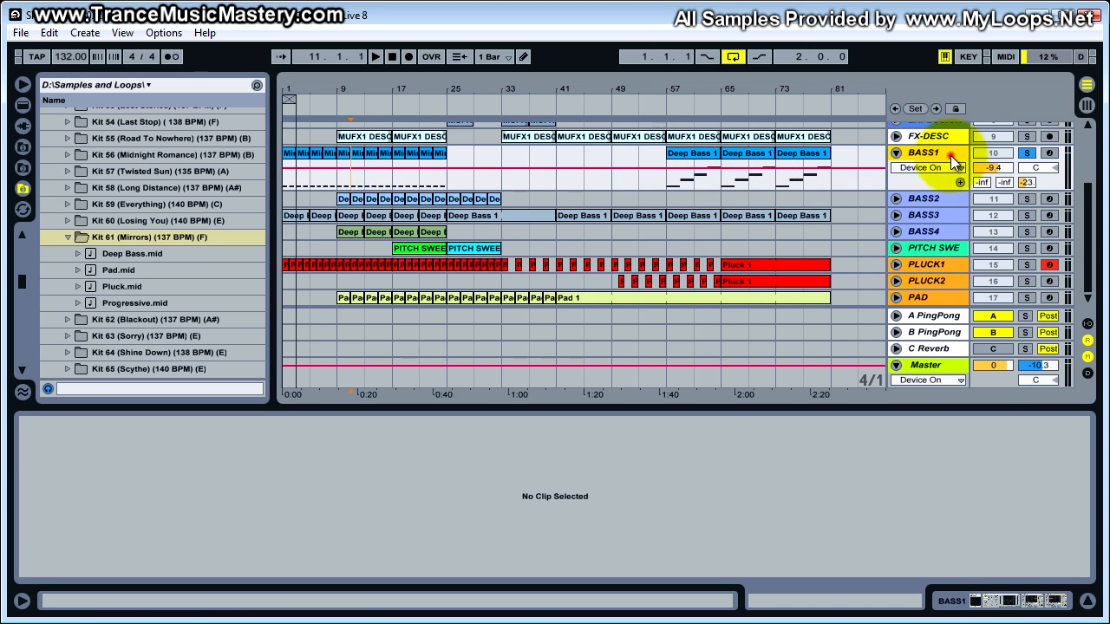
{"action": "left_click", "coordinate": [1017, 602]}
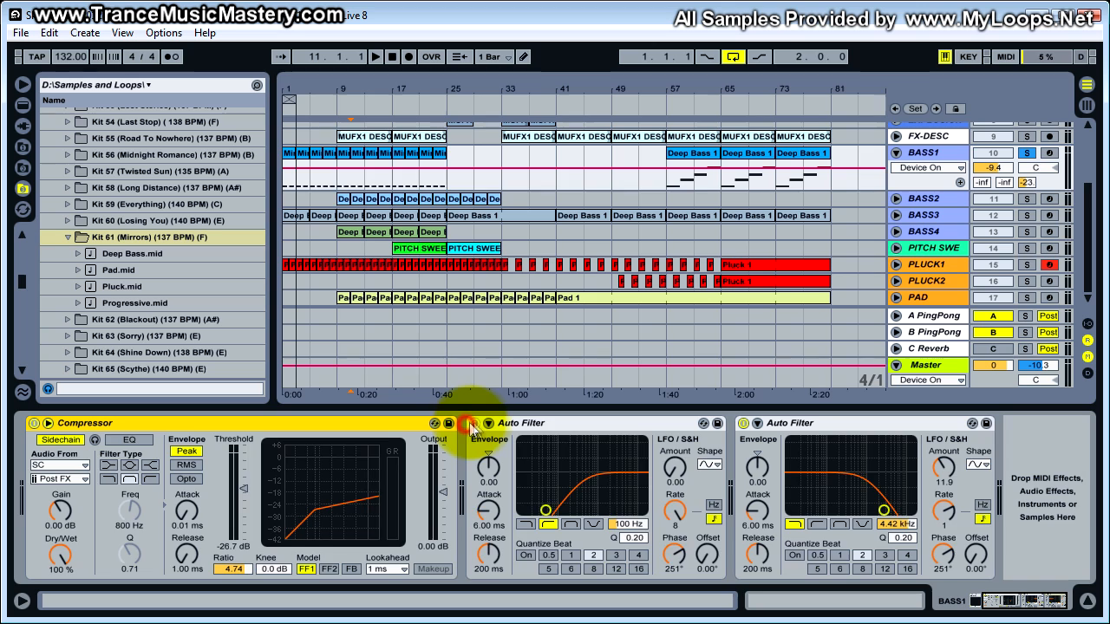
{"action": "left_click", "coordinate": [474, 423]}
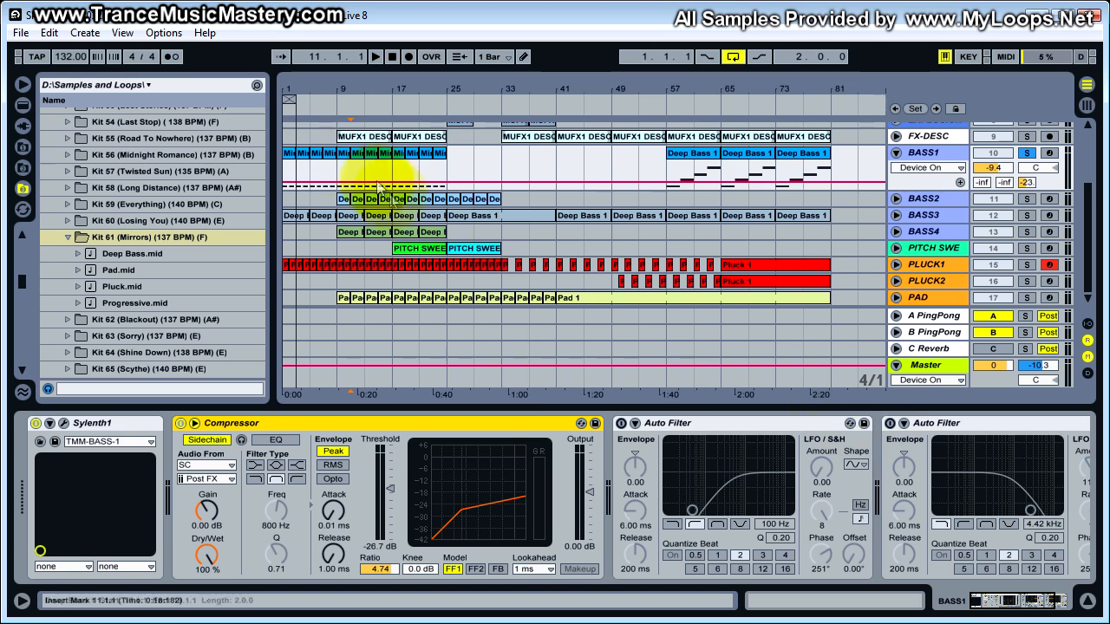
{"action": "left_click", "coordinate": [289, 161]}
{"action": "key", "text": "space"}
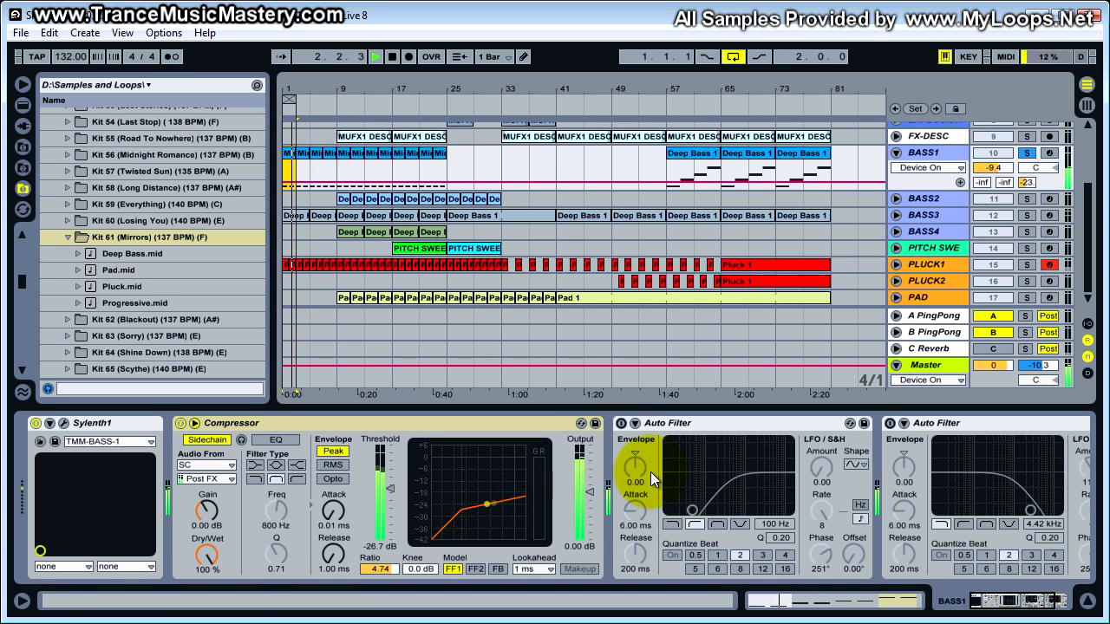
{"action": "key", "text": "space"}
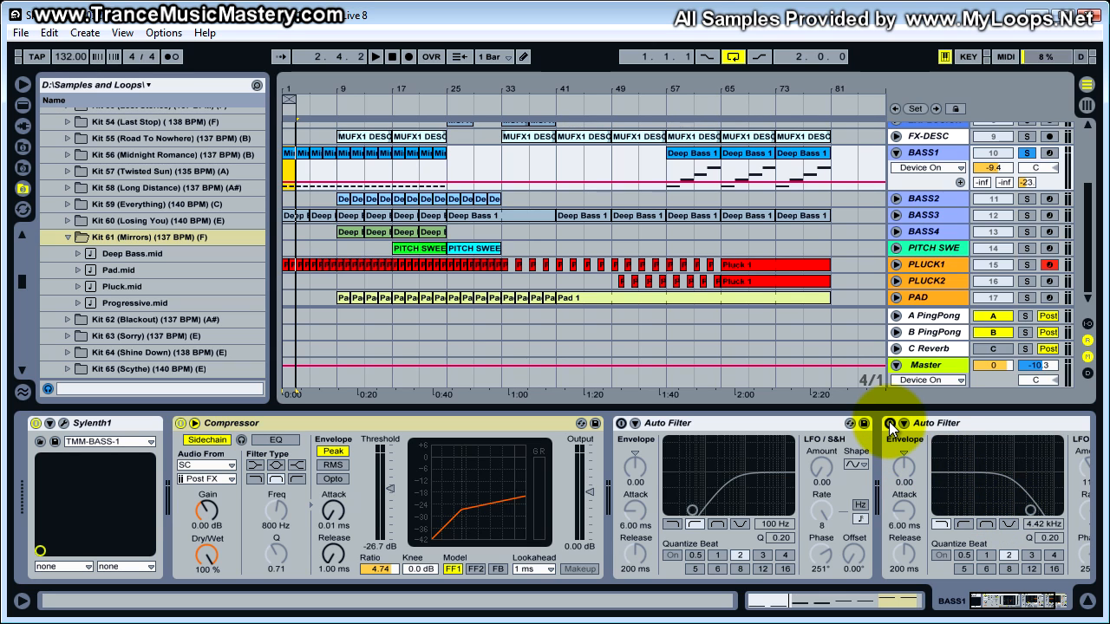
- Switch on BASS1's 4.42 kHz low-pass Auto Filter while the loop plays
{"action": "key", "text": "space"}
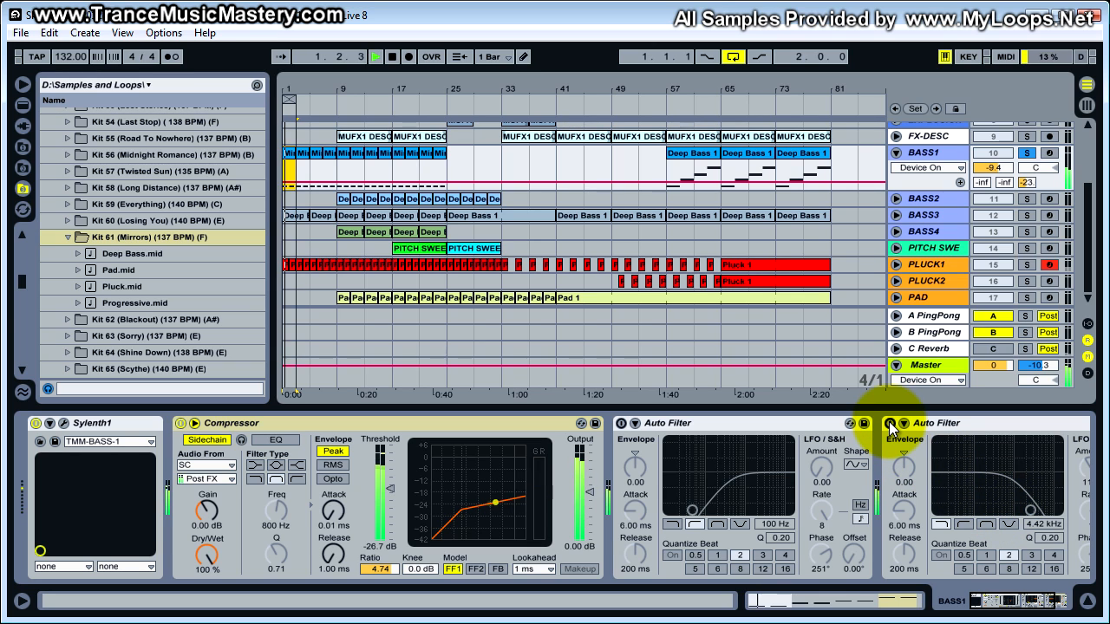
{"action": "left_click", "coordinate": [890, 424]}
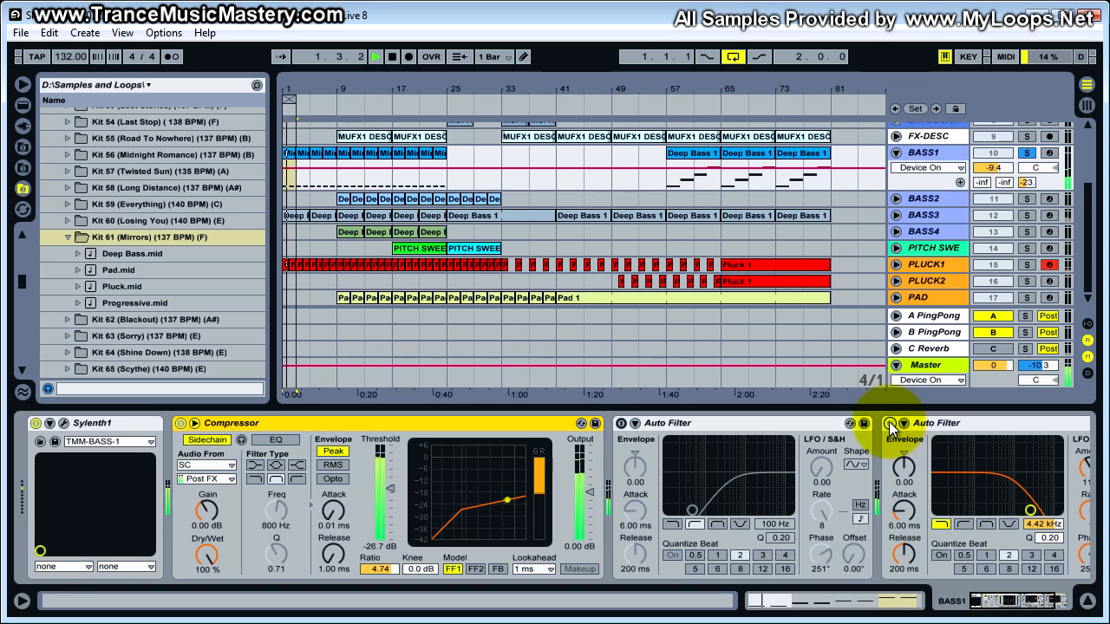
{"action": "key", "text": "space"}
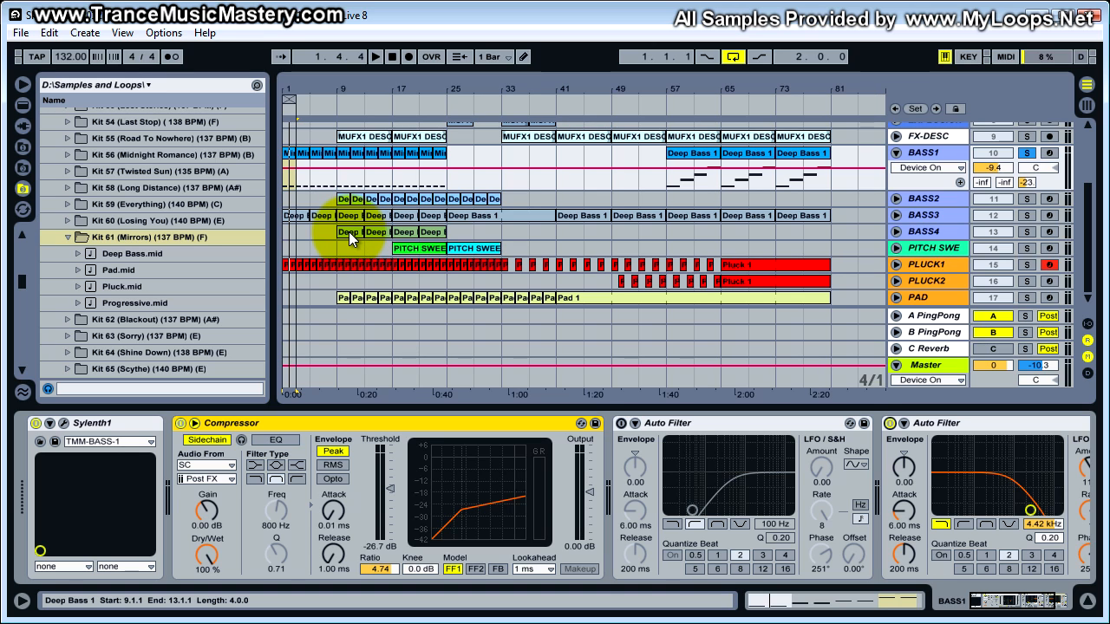
- Compare the loop with BASS1's 100 Hz high-pass Auto Filter on and off, and leave the filter switched on
{"action": "left_click", "coordinate": [670, 427]}
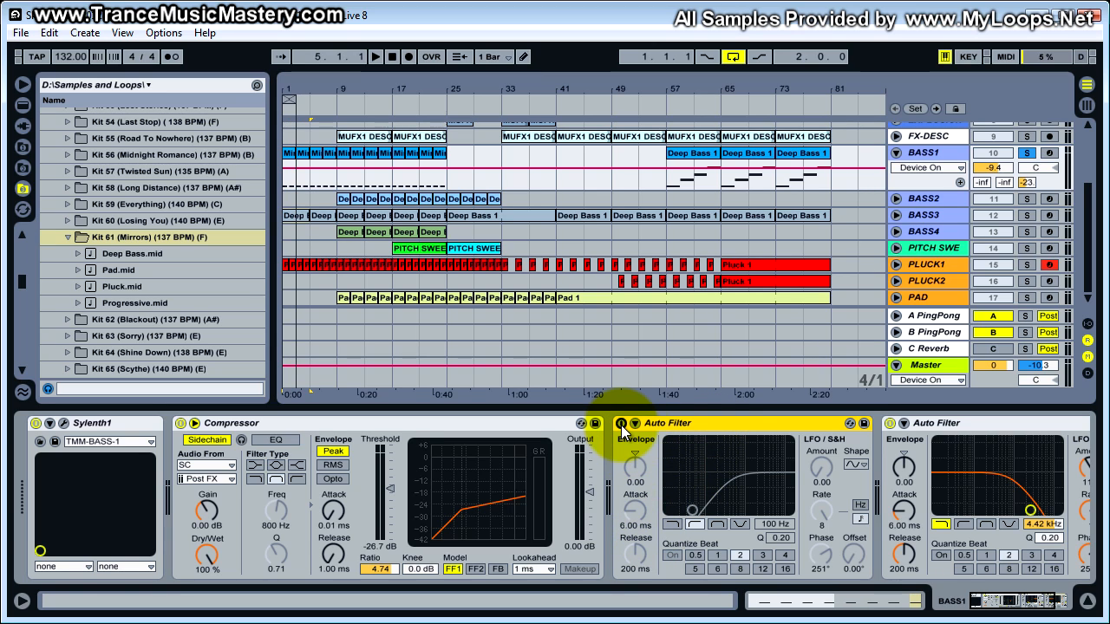
{"action": "key", "text": "space"}
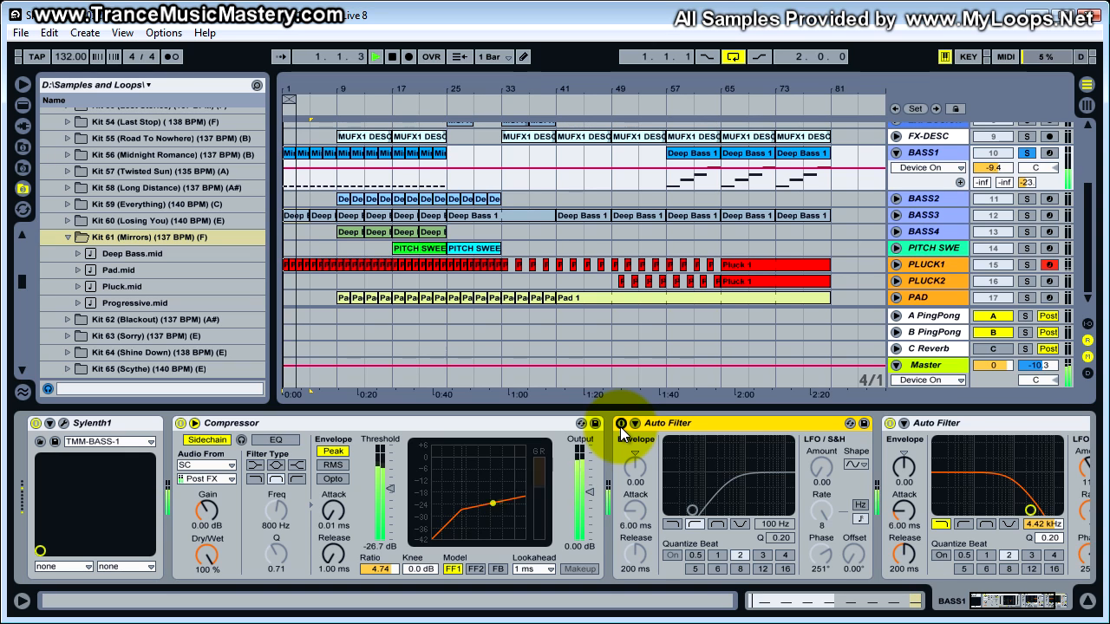
{"action": "left_click", "coordinate": [620, 426]}
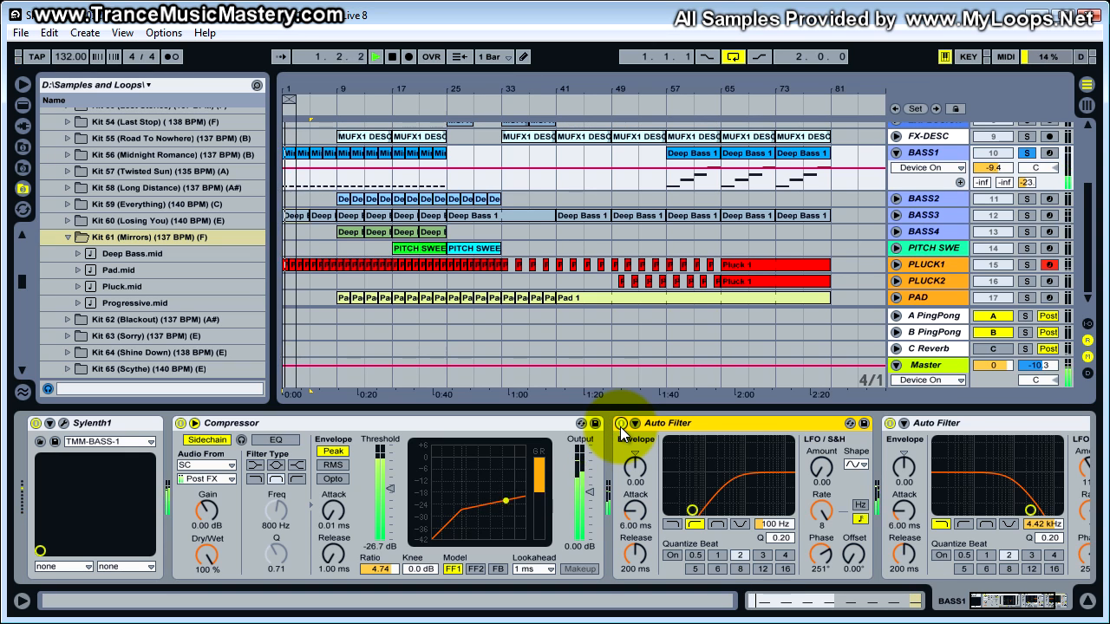
{"action": "left_click", "coordinate": [620, 427]}
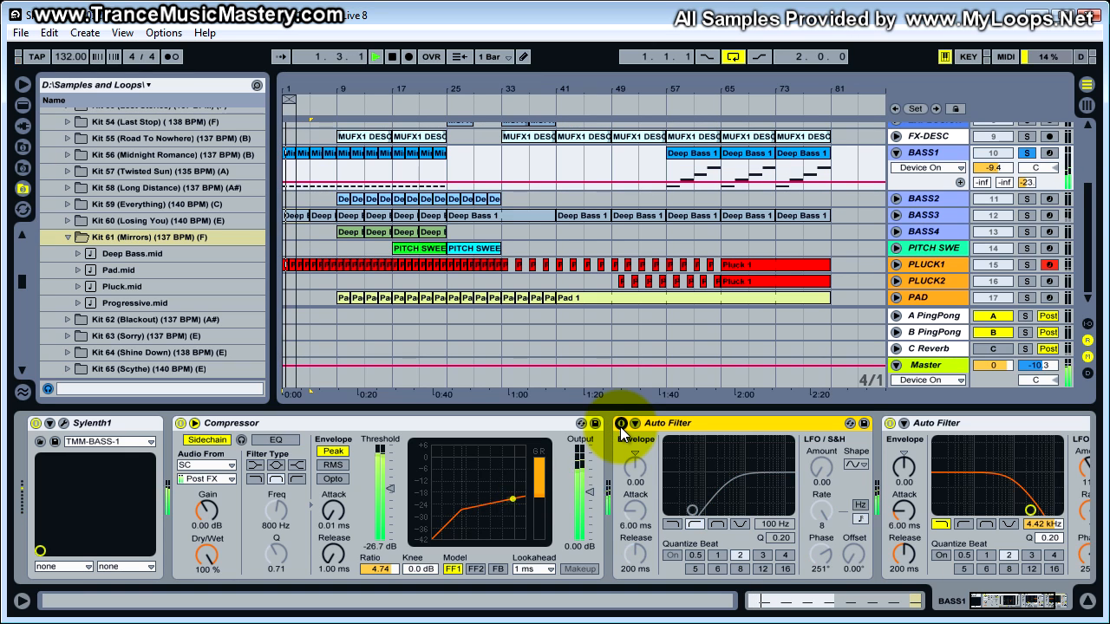
{"action": "left_click", "coordinate": [620, 426]}
{"action": "key", "text": "space"}
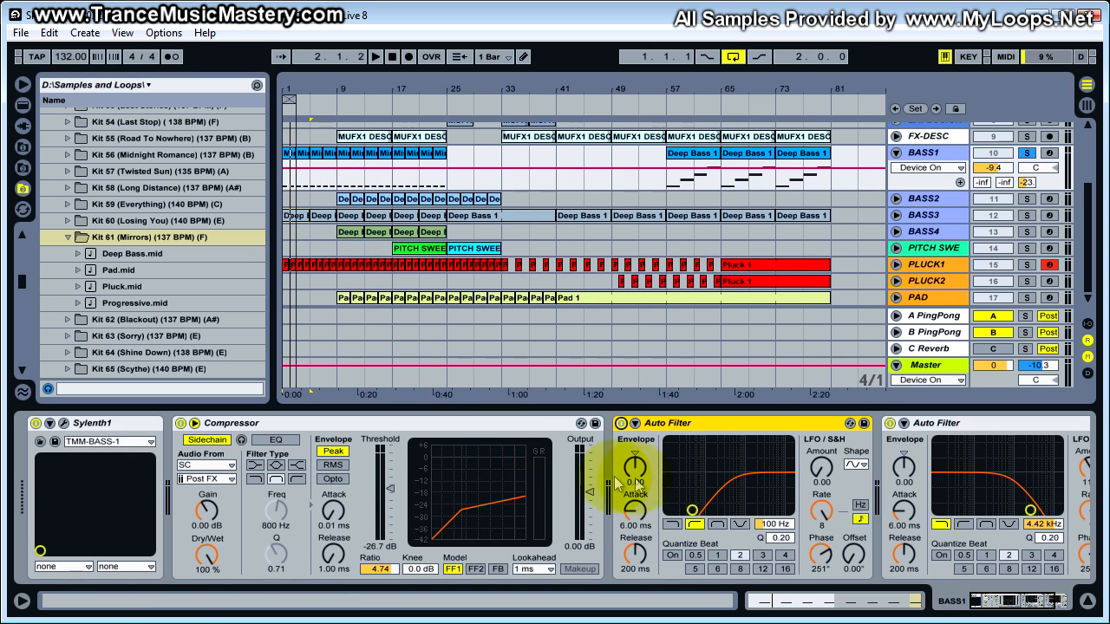
- Inspect the TMM-BASS-1 preset's Part A and Part B in BASS1's Sylenth1 synth and close its window
{"action": "left_click", "coordinate": [63, 423]}
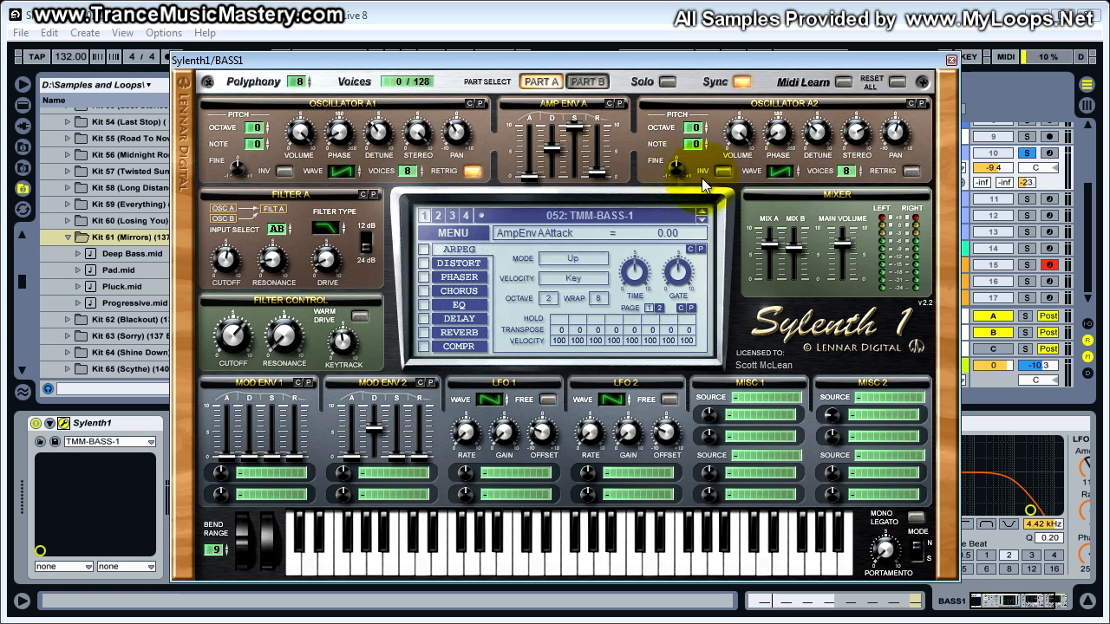
{"action": "left_click", "coordinate": [586, 84]}
{"action": "left_click", "coordinate": [540, 81]}
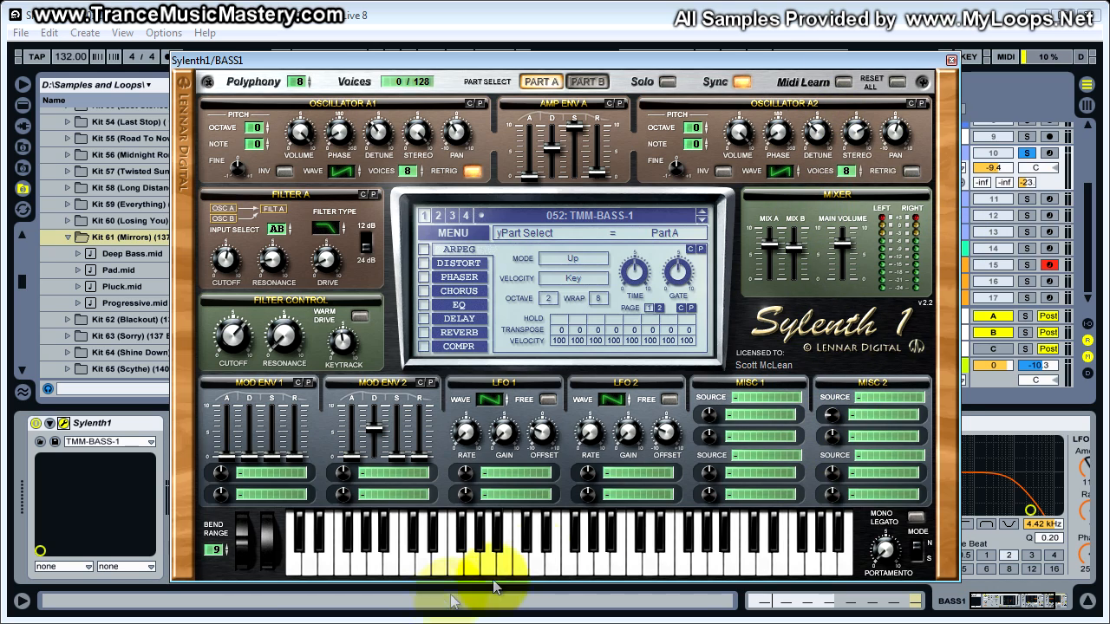
{"action": "left_click_drag", "start_coordinate": [761, 57], "coordinate": [768, 620]}
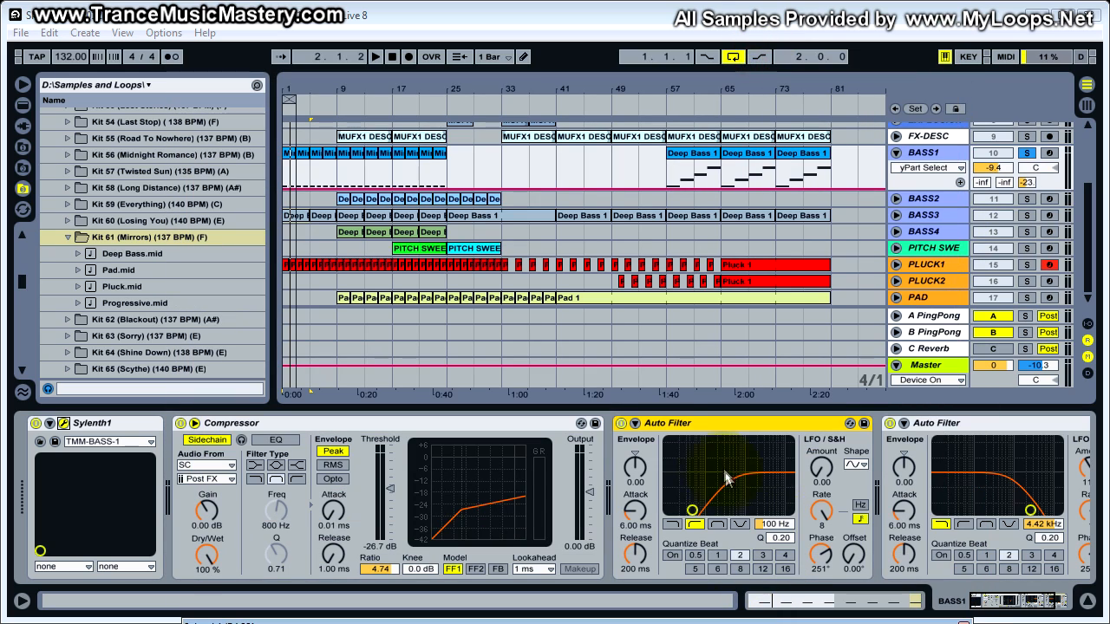
- Bypass BASS1's two Auto Filters and its Compressor, view the TMM-BASS-1 patch in Sylenth1, and close the synth window
{"action": "left_click", "coordinate": [889, 423]}
{"action": "left_click", "coordinate": [622, 423]}
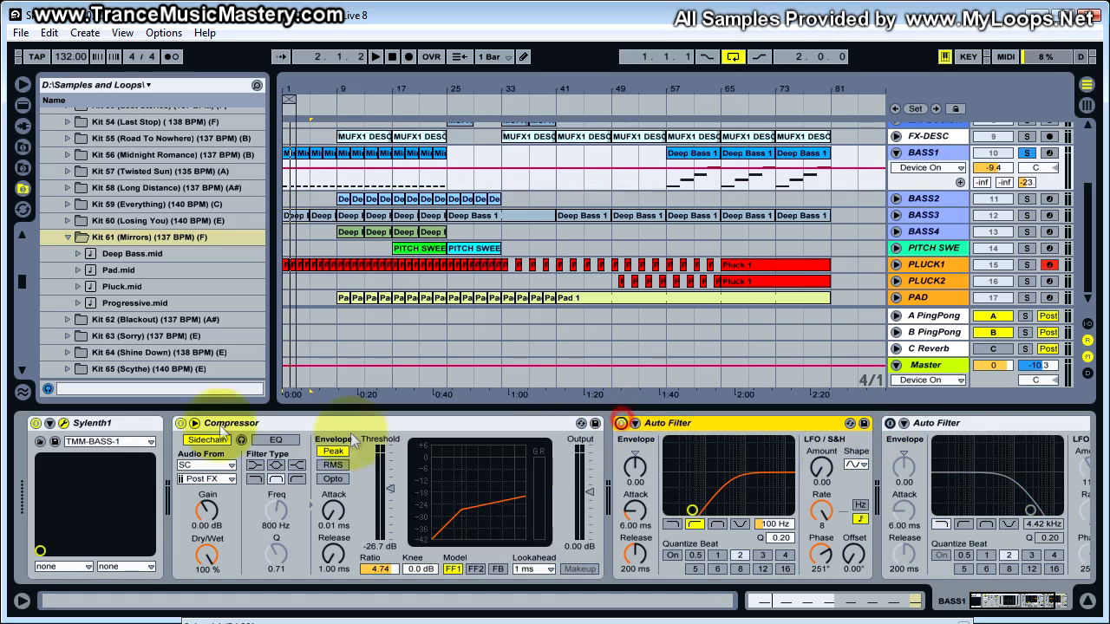
{"action": "left_click", "coordinate": [179, 423]}
{"action": "left_click_drag", "start_coordinate": [572, 621], "coordinate": [547, 60]}
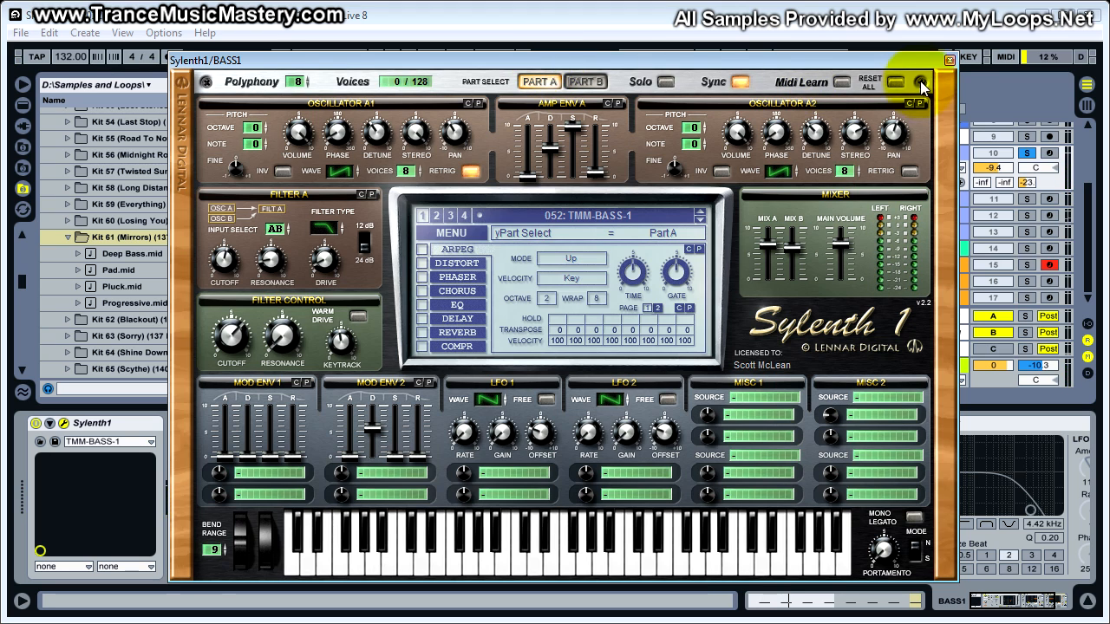
{"action": "left_click", "coordinate": [949, 59]}
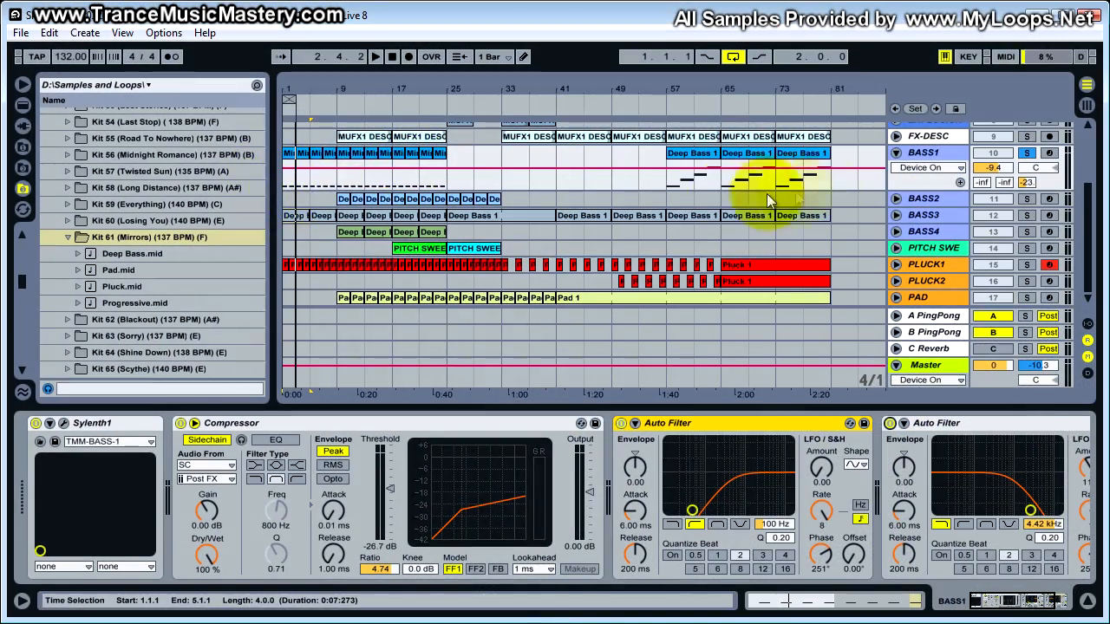
- Fold the BASS1 track, solo BASS3, and audition BASS3's first Deep Bass 1 clip from bar 1
{"action": "left_click", "coordinate": [895, 152]}
{"action": "left_click", "coordinate": [918, 185]}
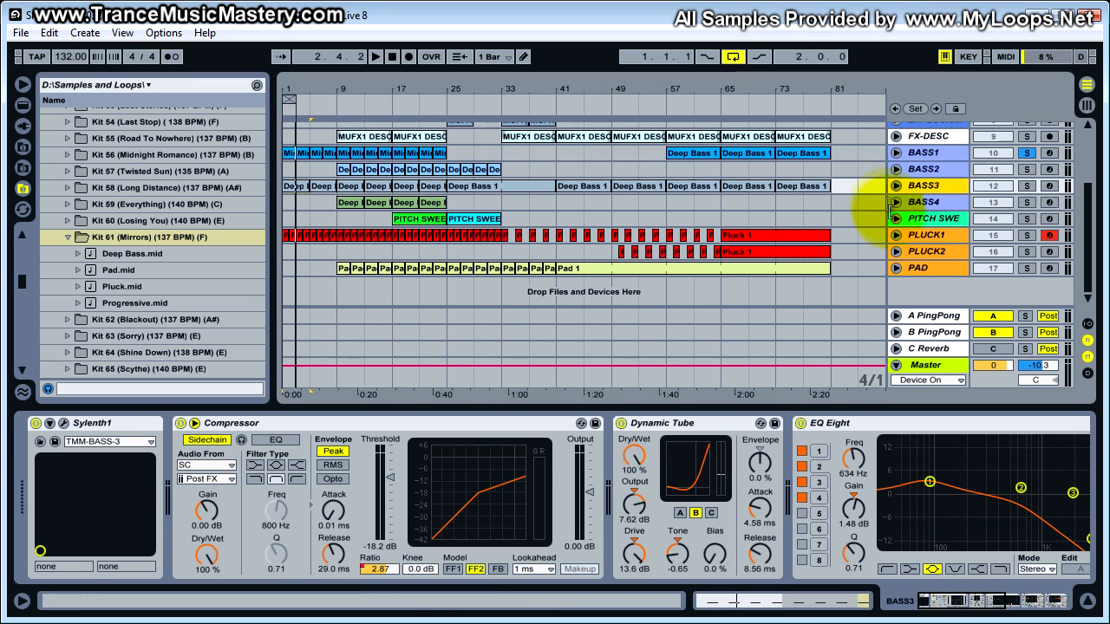
{"action": "left_click", "coordinate": [1025, 185]}
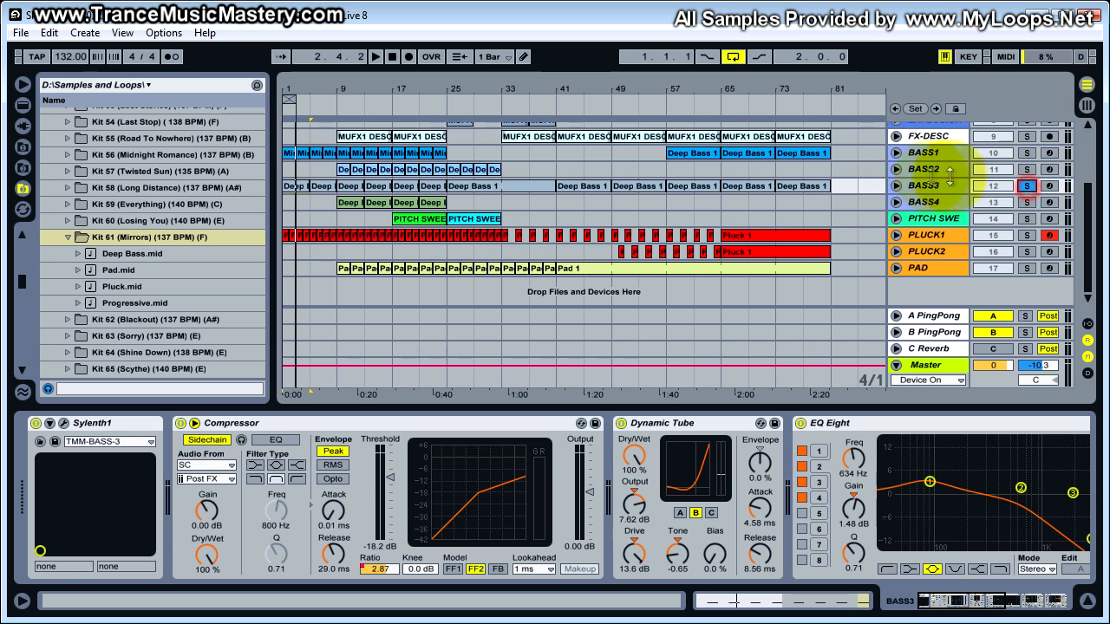
{"action": "left_click", "coordinate": [292, 189]}
{"action": "key", "text": "space"}
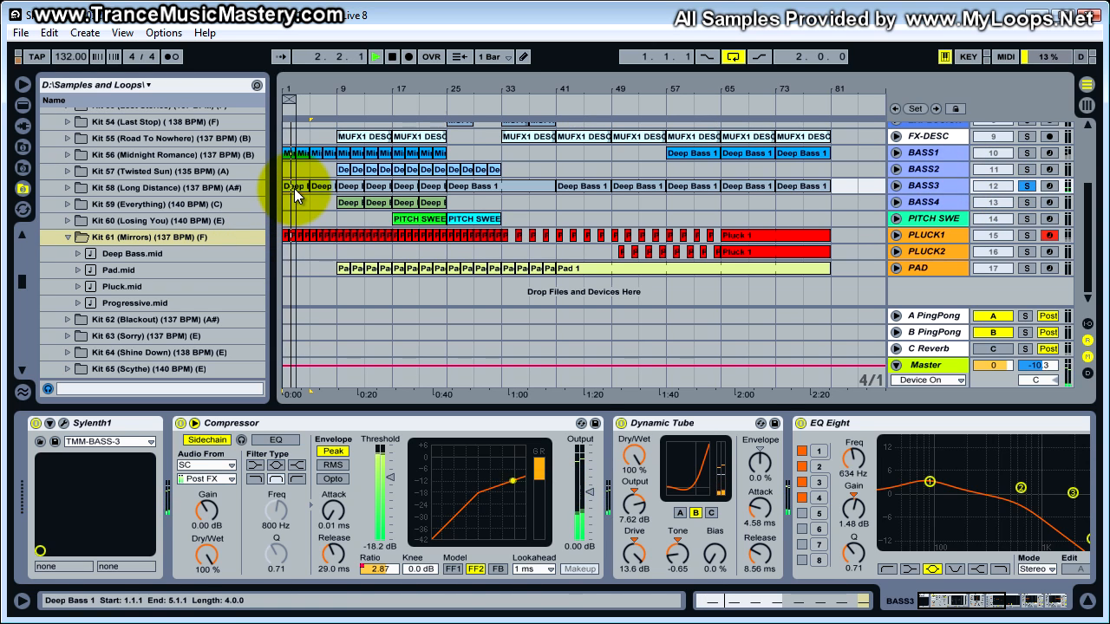
{"action": "key", "text": "space"}
- Open BASS3's first Deep Bass 1 clip in an enlarged note editor and examine the placement and length of its F1 notes
{"action": "double_click", "coordinate": [288, 185]}
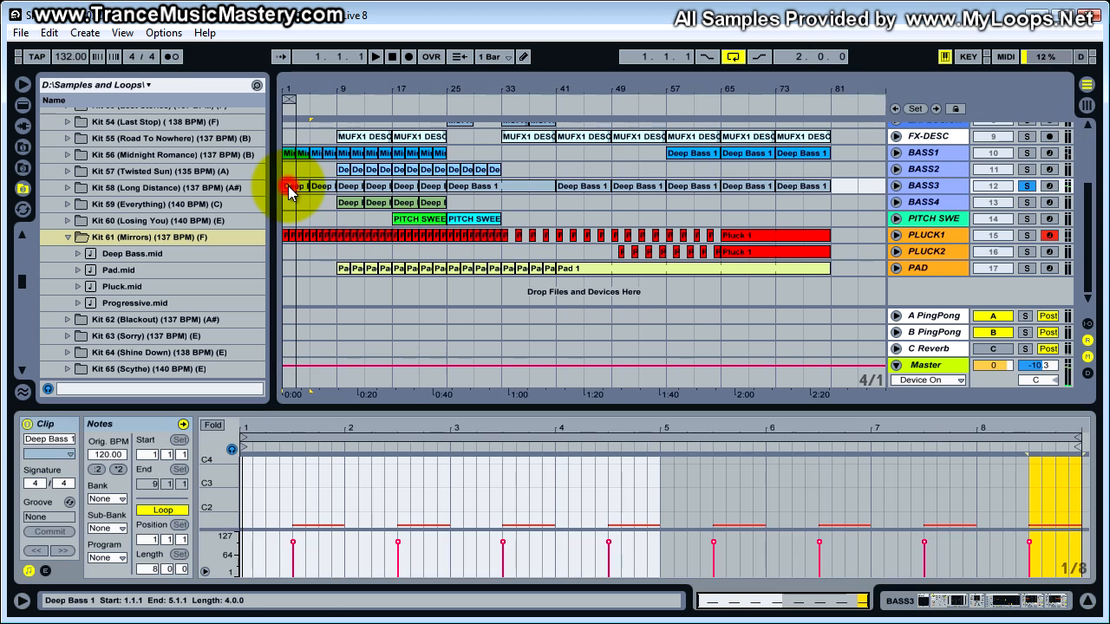
{"action": "left_click_drag", "start_coordinate": [704, 404], "coordinate": [694, 255]}
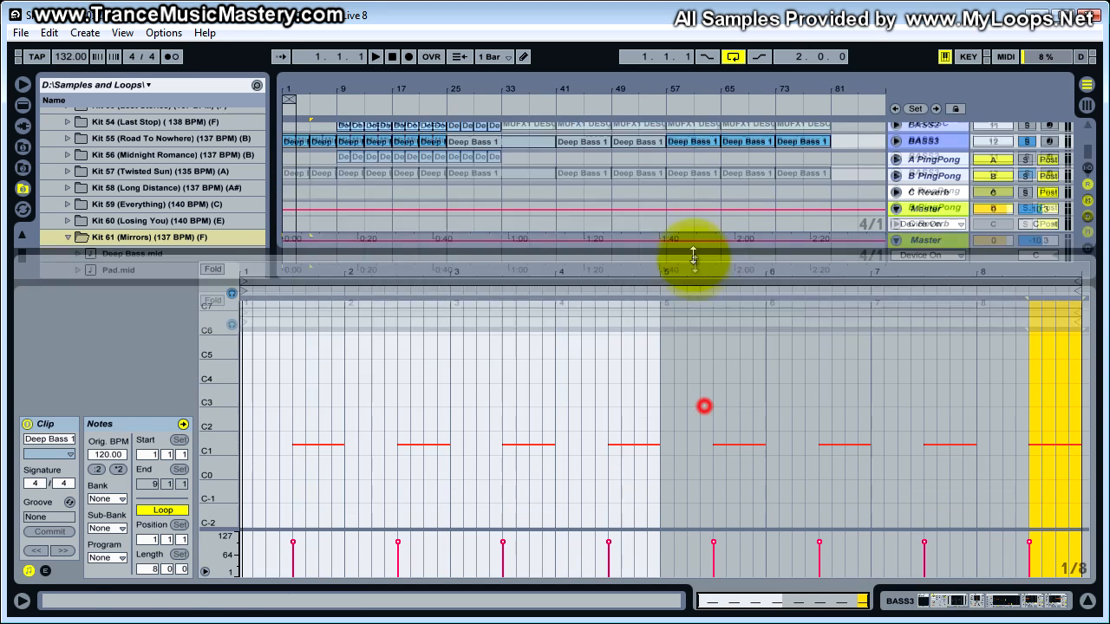
{"action": "left_click_drag", "start_coordinate": [335, 257], "coordinate": [338, 322]}
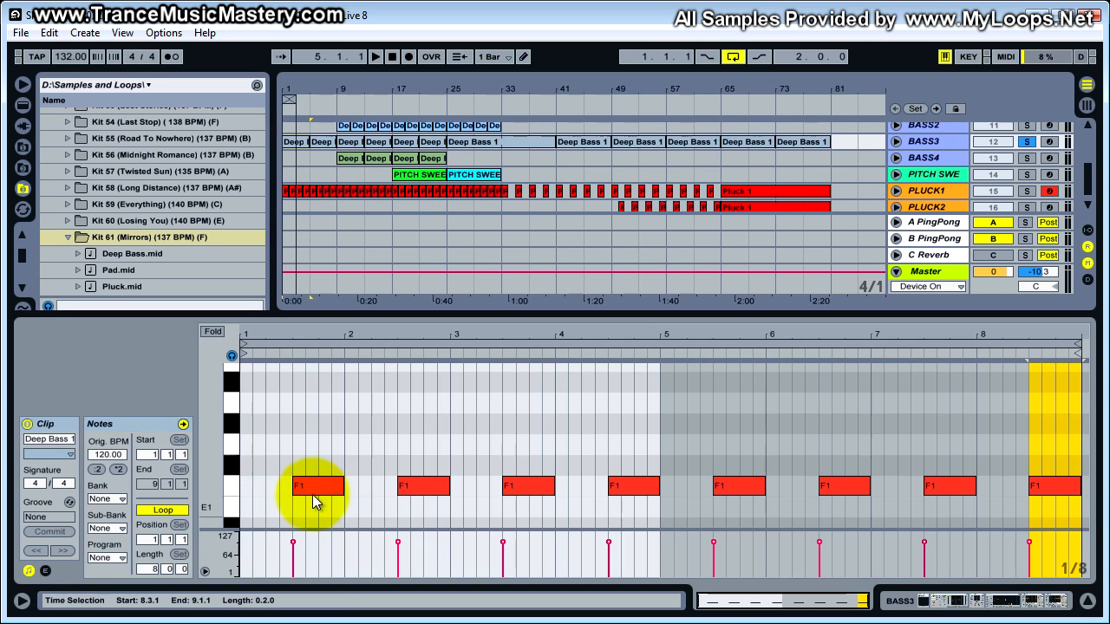
{"action": "left_click", "coordinate": [314, 486]}
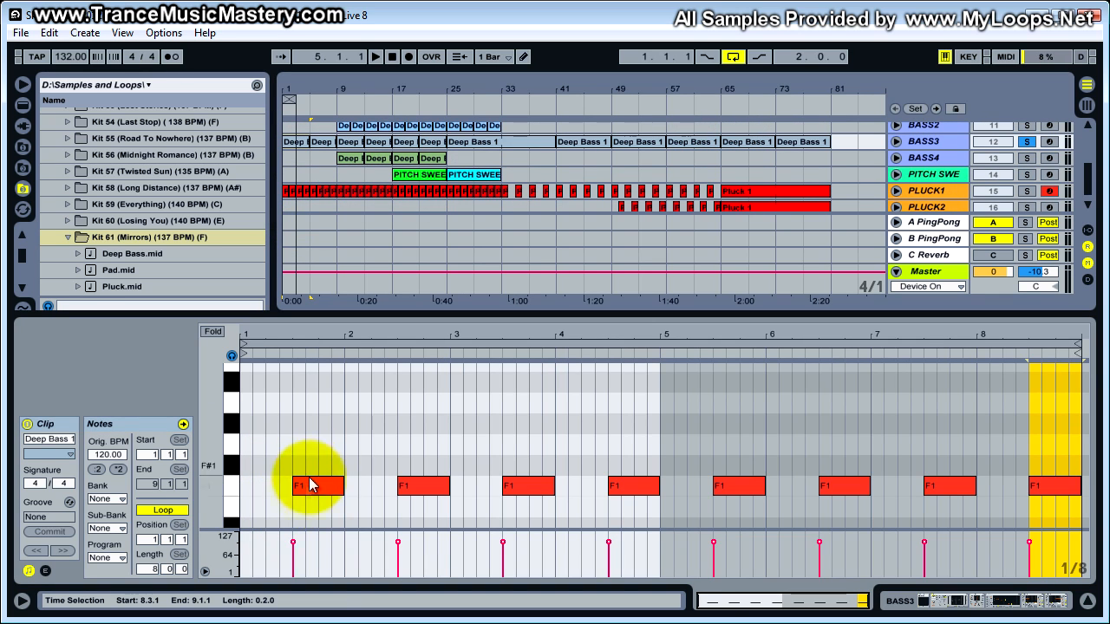
{"action": "left_click", "coordinate": [549, 484]}
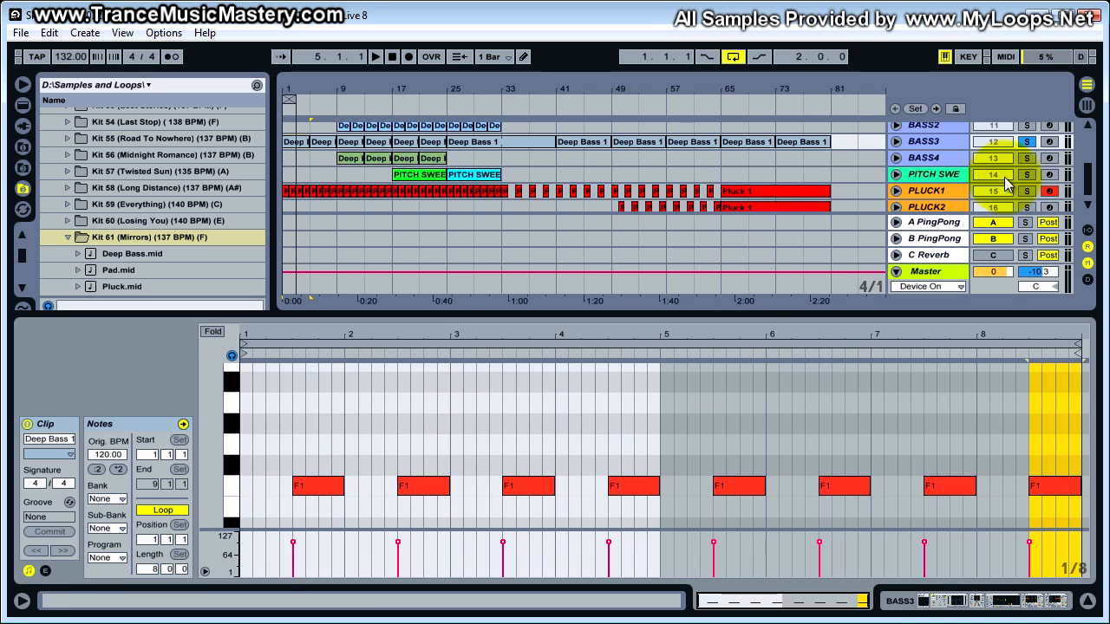
- Solo BASS1 together with BASS3, shrink the note editor, and audition the combined bass layers over the first bars
{"action": "scroll", "coordinate": [1004, 176], "scroll_direction": "up", "scroll_amount": 1}
{"action": "scroll", "coordinate": [1027, 148], "scroll_direction": "up", "scroll_amount": 1}
{"action": "left_click", "coordinate": [1026, 143]}
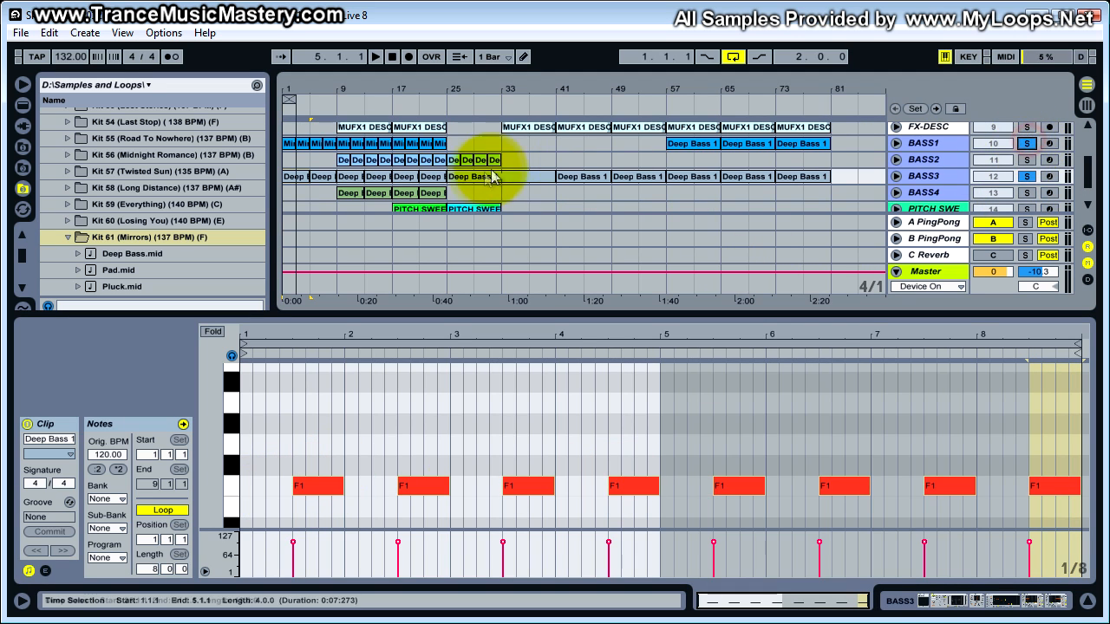
{"action": "left_click_drag", "start_coordinate": [674, 312], "coordinate": [678, 446]}
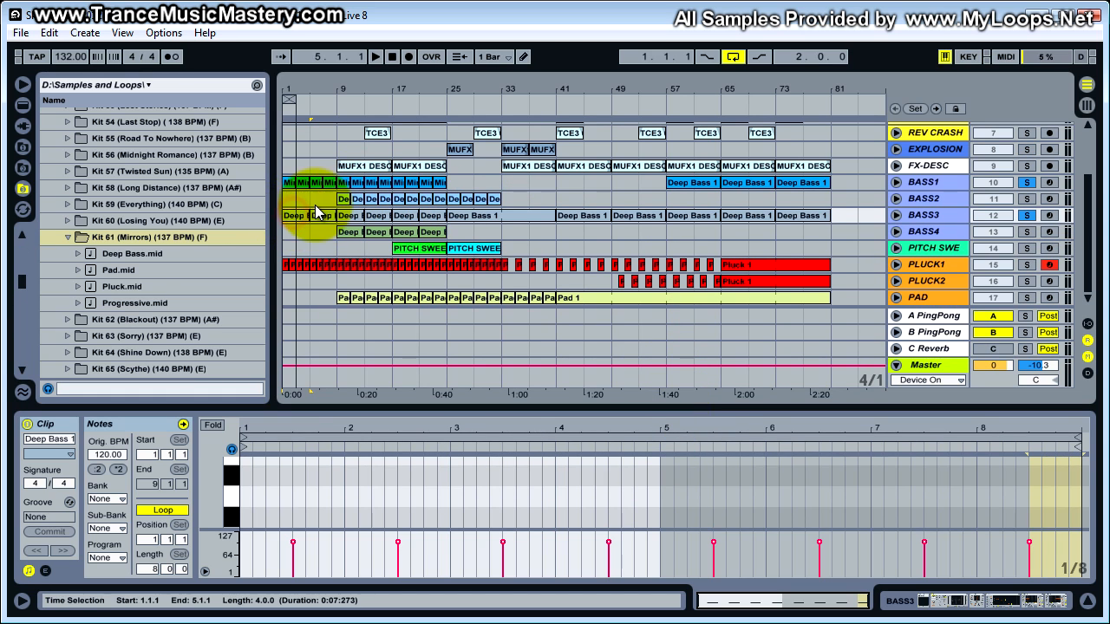
{"action": "key", "text": "space"}
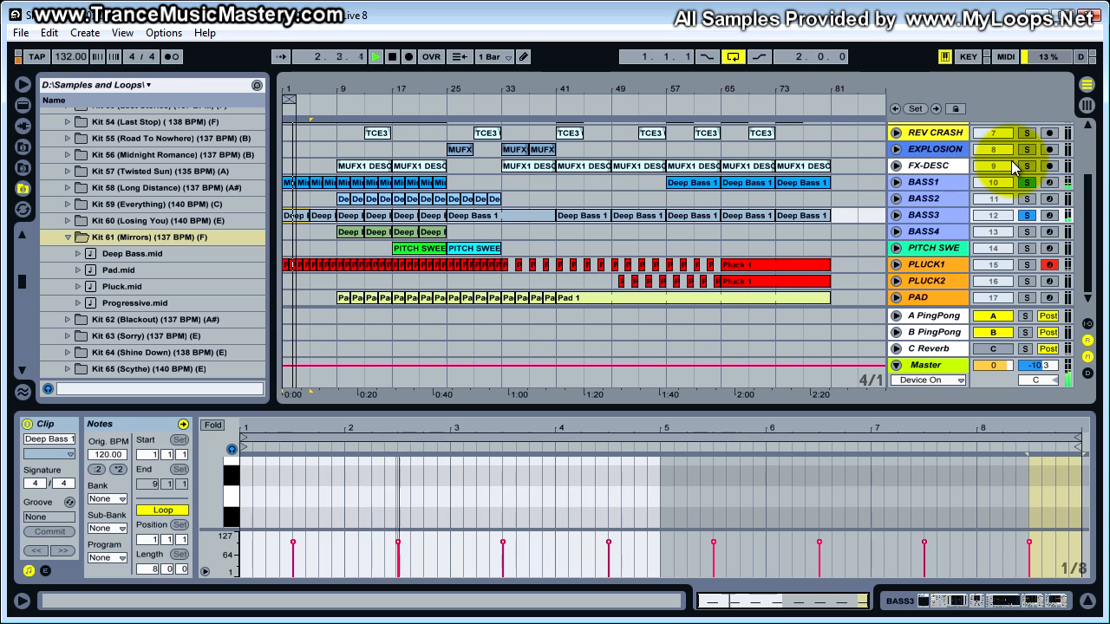
{"action": "scroll", "coordinate": [1015, 167], "scroll_direction": "up", "scroll_amount": 3}
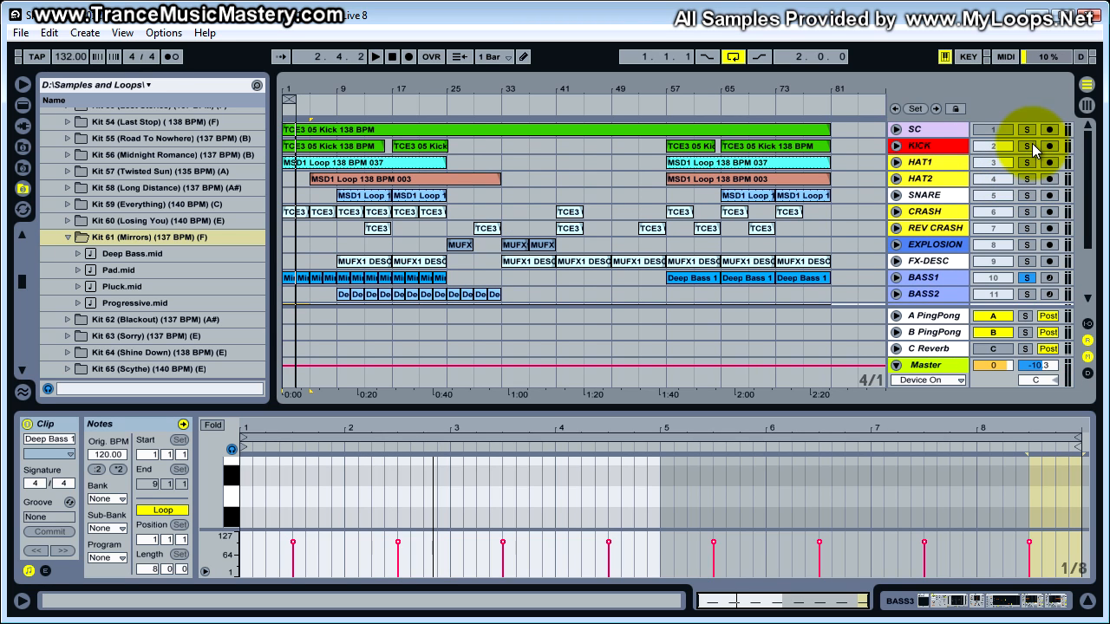
{"action": "scroll", "coordinate": [582, 148], "scroll_direction": "down", "scroll_amount": 3}
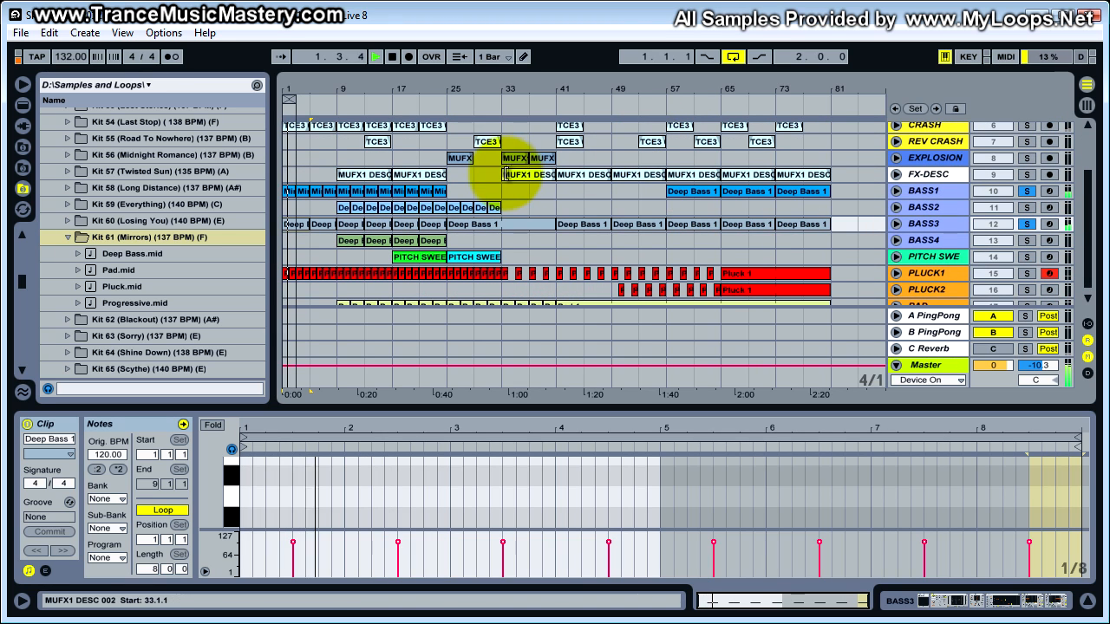
{"action": "left_click", "coordinate": [487, 142]}
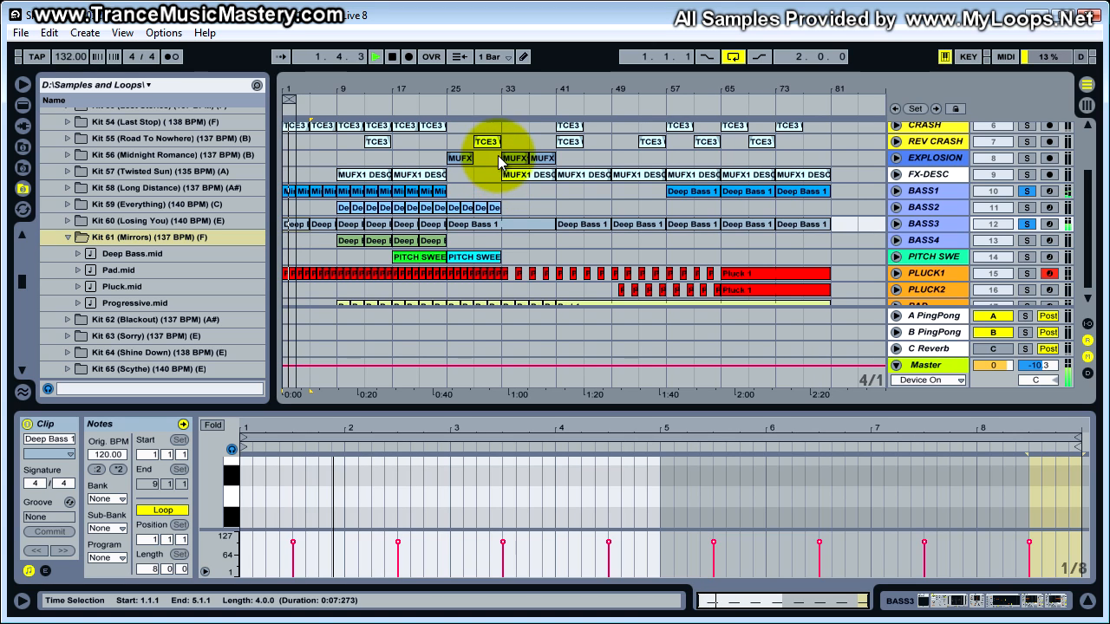
{"action": "key", "text": "space"}
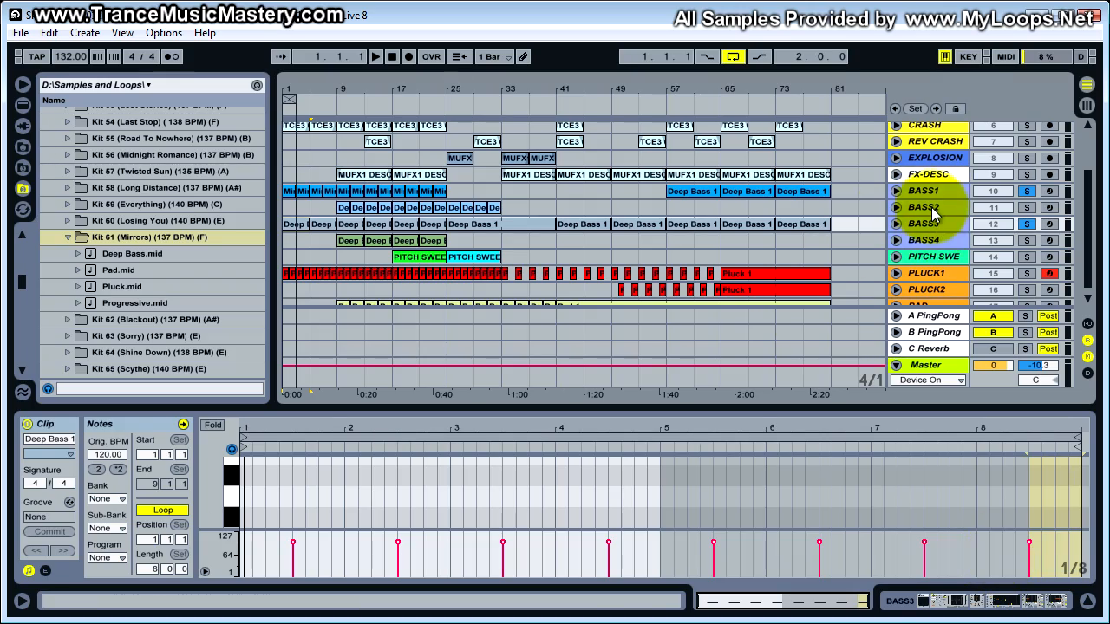
- Open BASS3's Sylenth1 synth and show Part A of the TMM-BASS-3 preset
{"action": "left_click", "coordinate": [940, 274]}
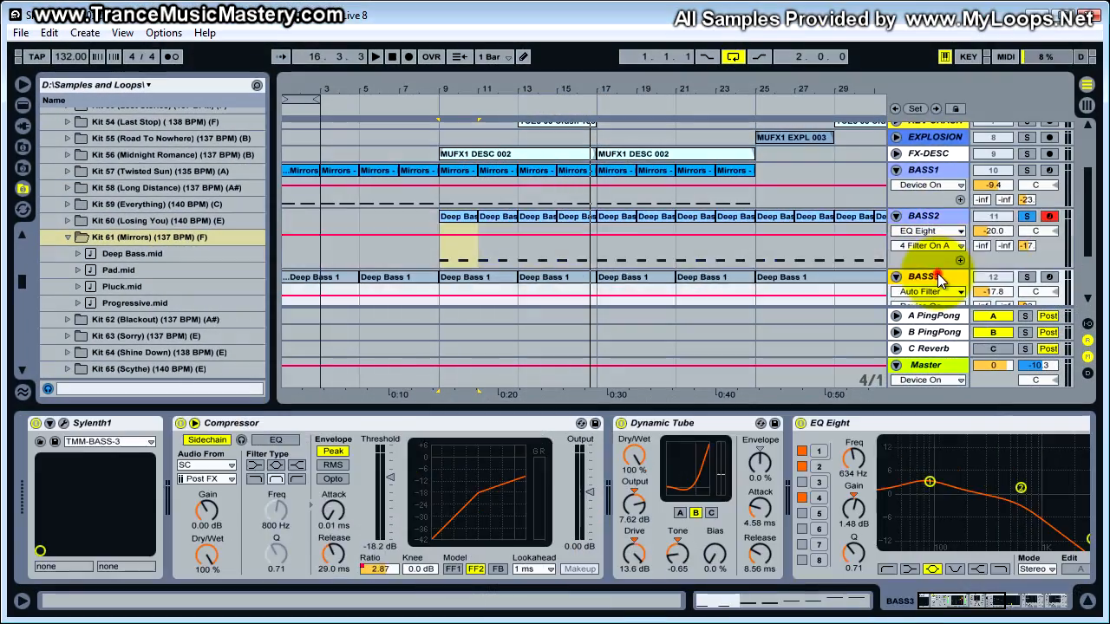
{"action": "scroll", "coordinate": [932, 271], "scroll_direction": "down", "scroll_amount": 4}
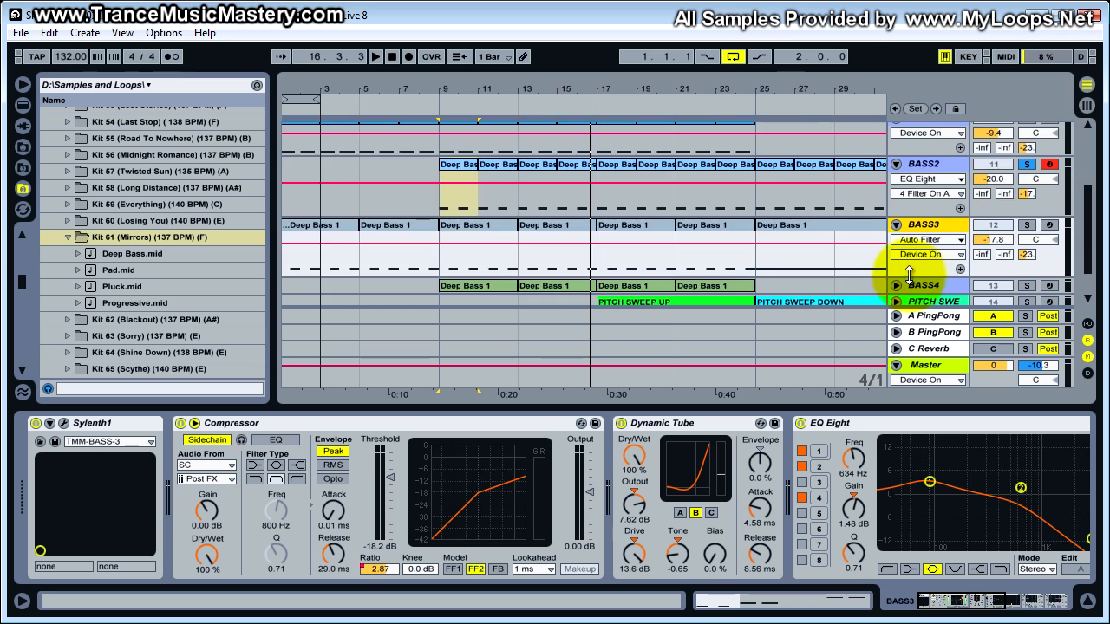
{"action": "left_click", "coordinate": [64, 423]}
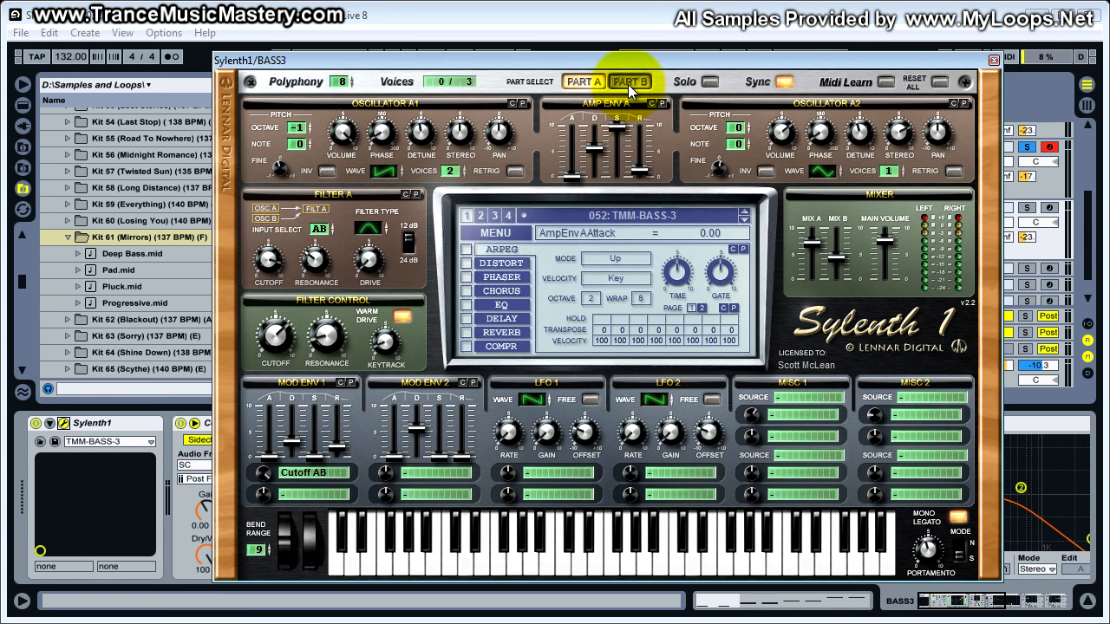
{"action": "left_click", "coordinate": [585, 82]}
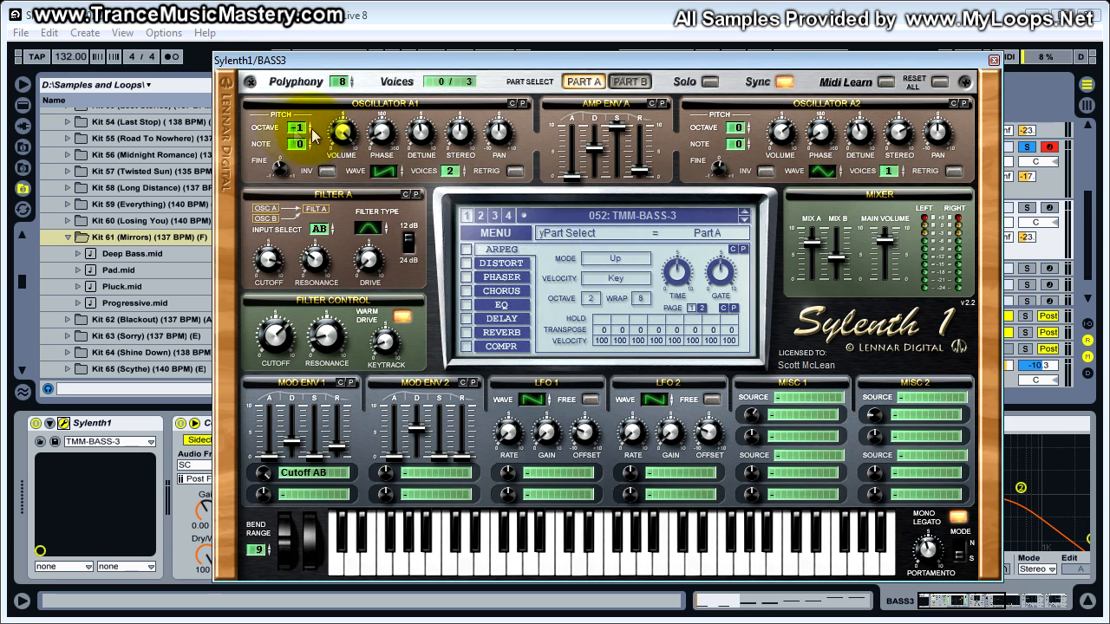
- Review Part A's oscillator A1 octave and oscillator A2 volume, and set oscillator A2's voices to 1
{"action": "left_click_drag", "start_coordinate": [296, 128], "coordinate": [286, 137]}
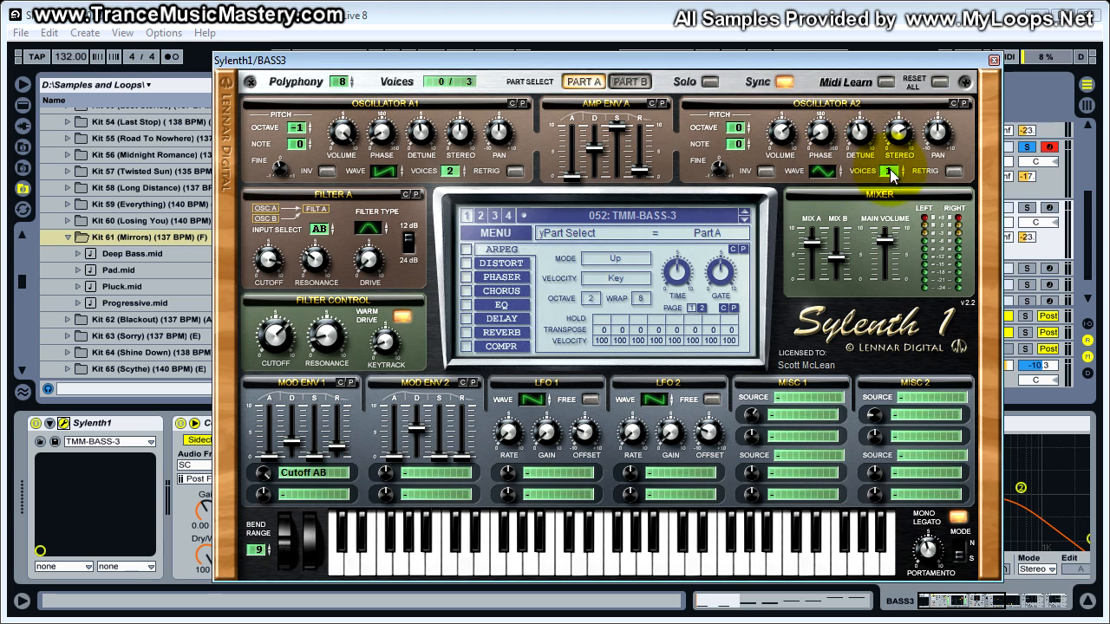
{"action": "left_click", "coordinate": [783, 132]}
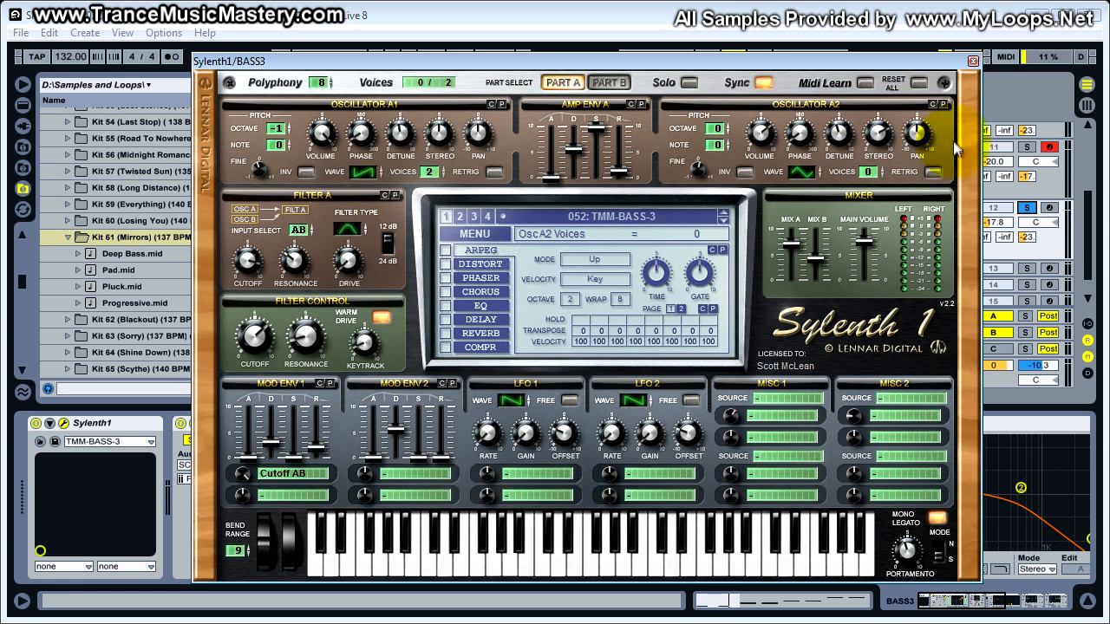
{"action": "left_click", "coordinate": [866, 172]}
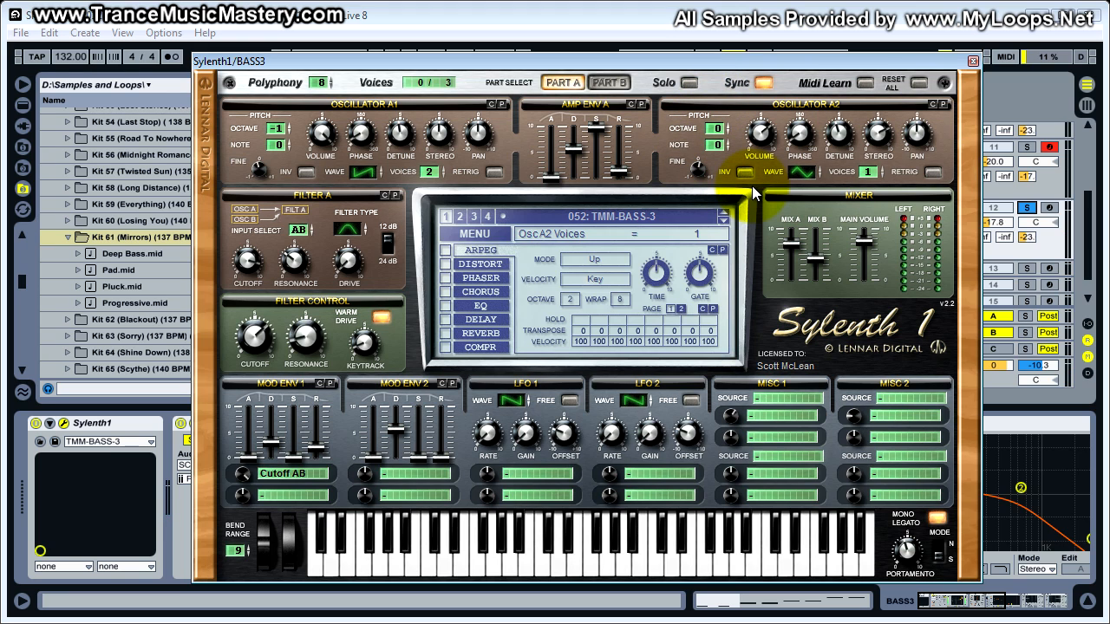
- Check Filter A's type and cutoff in the patch, look at BASS3's EQ Eight curve behind it, and close Sylenth1
{"action": "left_click", "coordinate": [351, 229]}
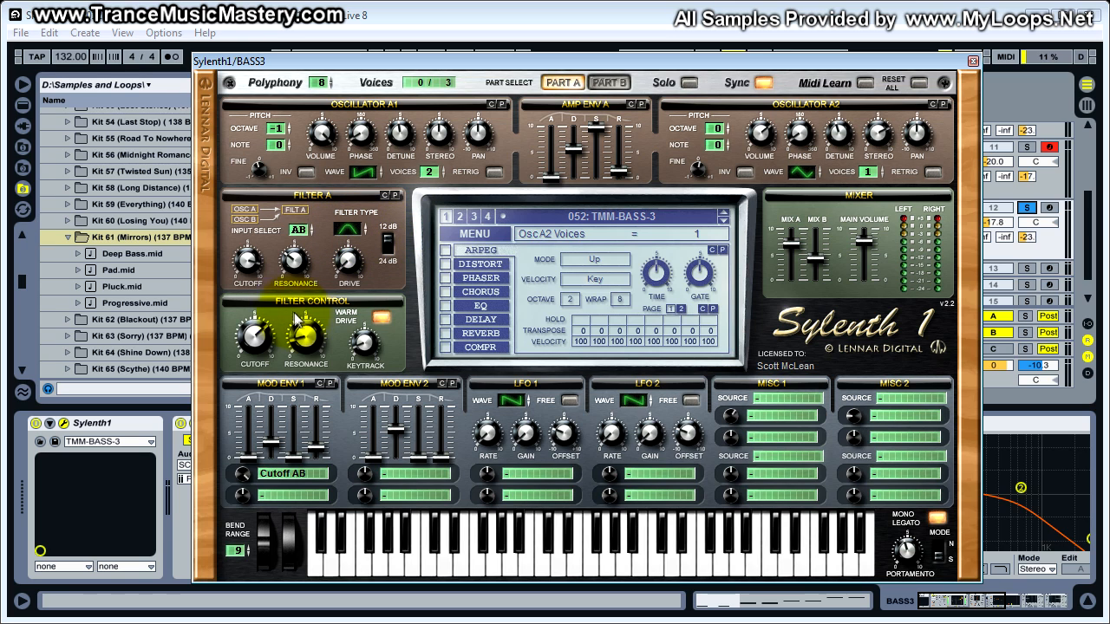
{"action": "left_click", "coordinate": [247, 259]}
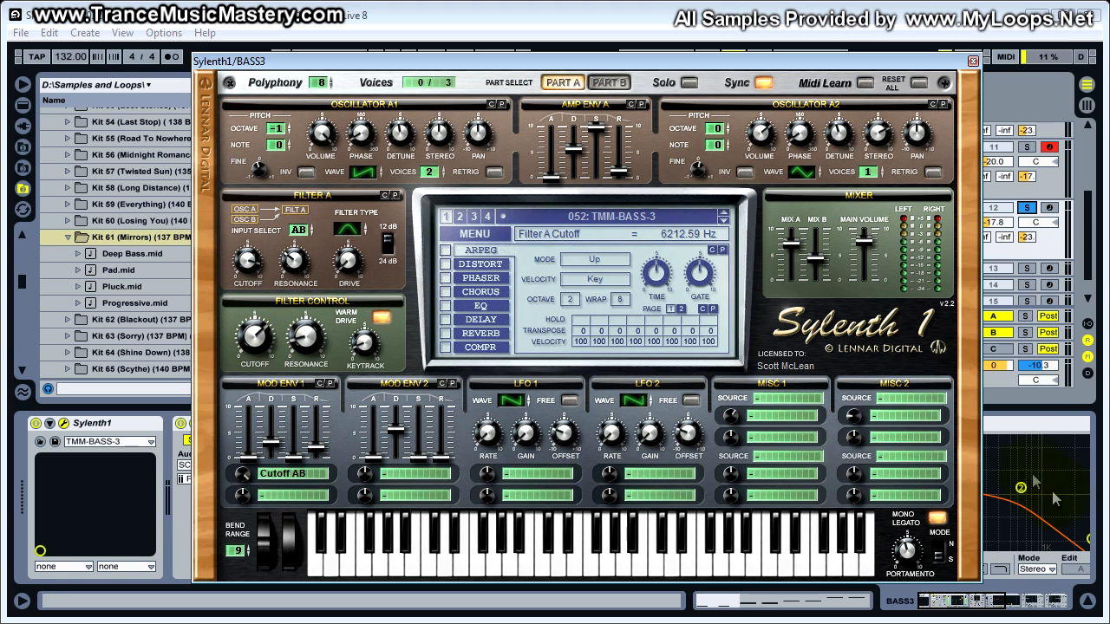
{"action": "left_click_drag", "start_coordinate": [822, 59], "coordinate": [579, 66]}
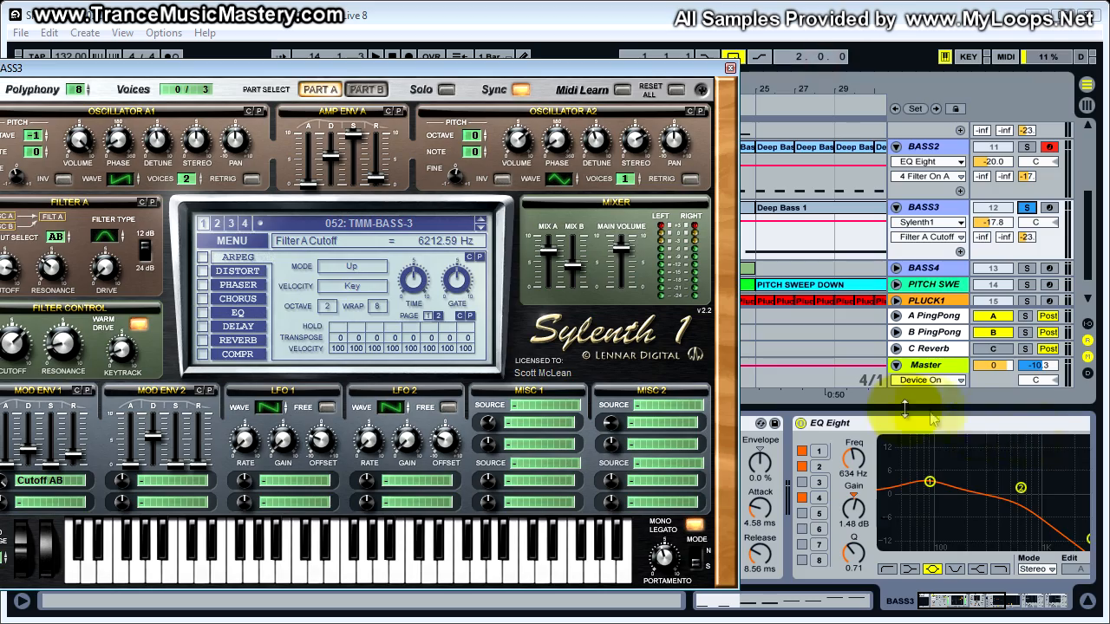
{"action": "left_click_drag", "start_coordinate": [527, 68], "coordinate": [789, 72]}
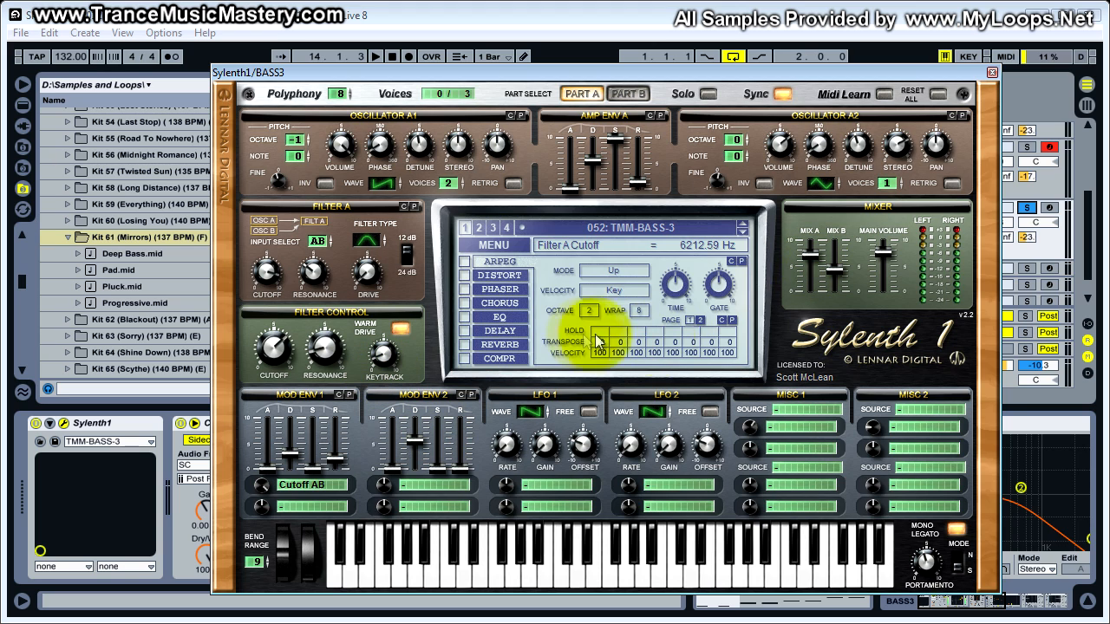
{"action": "left_click", "coordinate": [992, 73]}
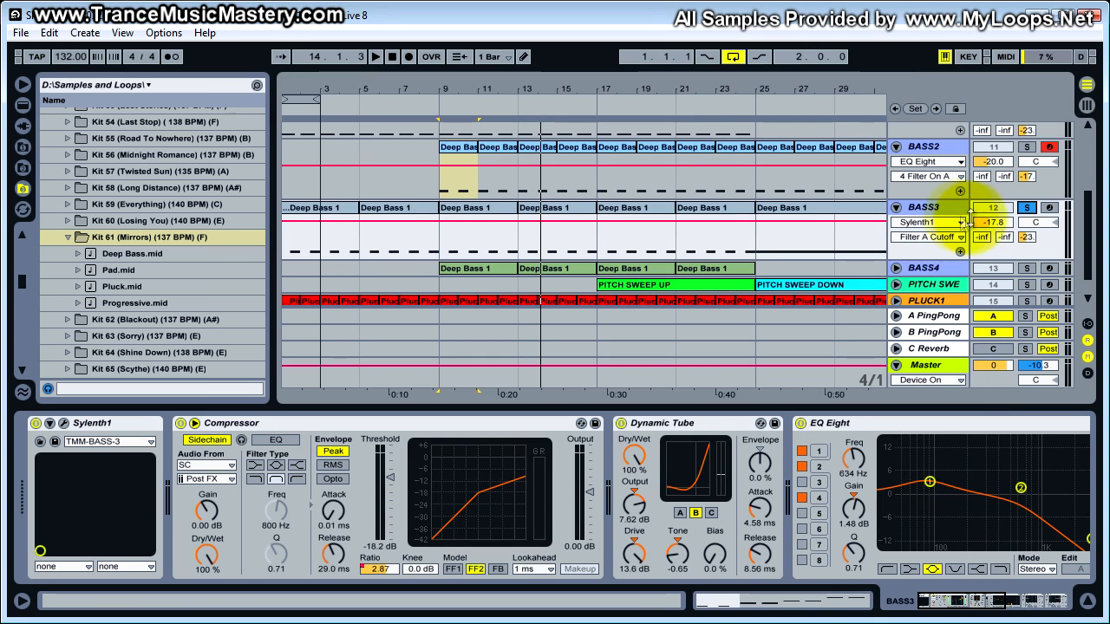
- Audition BASS3's Deep Bass 1 clip spanning bars 9 to 13
{"action": "left_click", "coordinate": [470, 219]}
{"action": "key", "text": "space"}
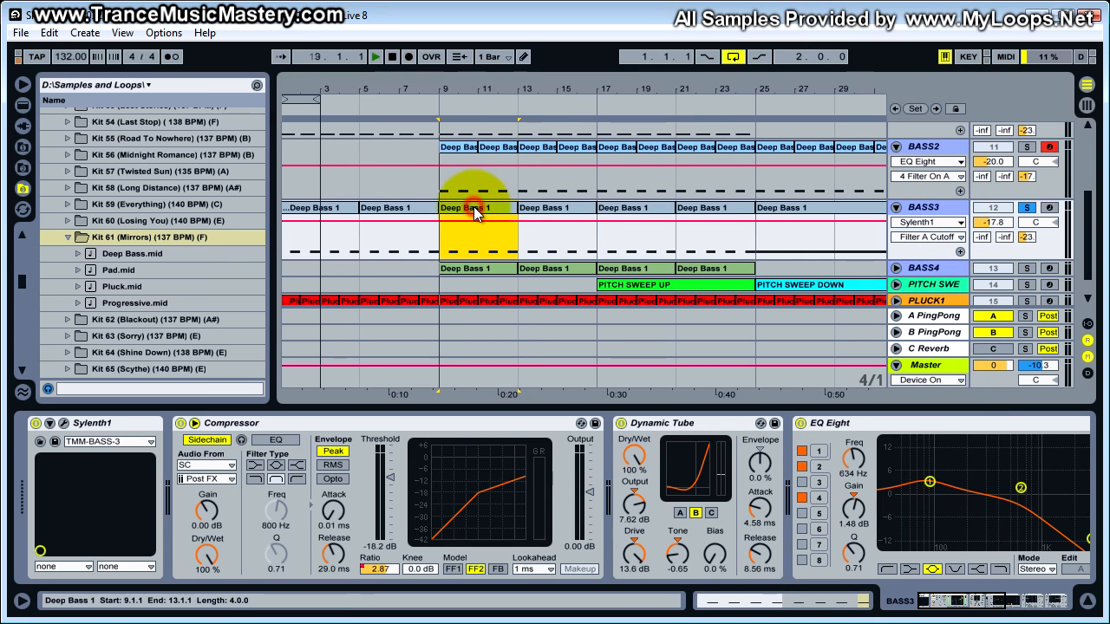
{"action": "mouse_move", "coordinate": [917, 596]}
{"action": "left_mouse_down"}
{"action": "mouse_move", "coordinate": [1006, 607]}
{"action": "mouse_move", "coordinate": [926, 598]}
{"action": "left_mouse_up"}
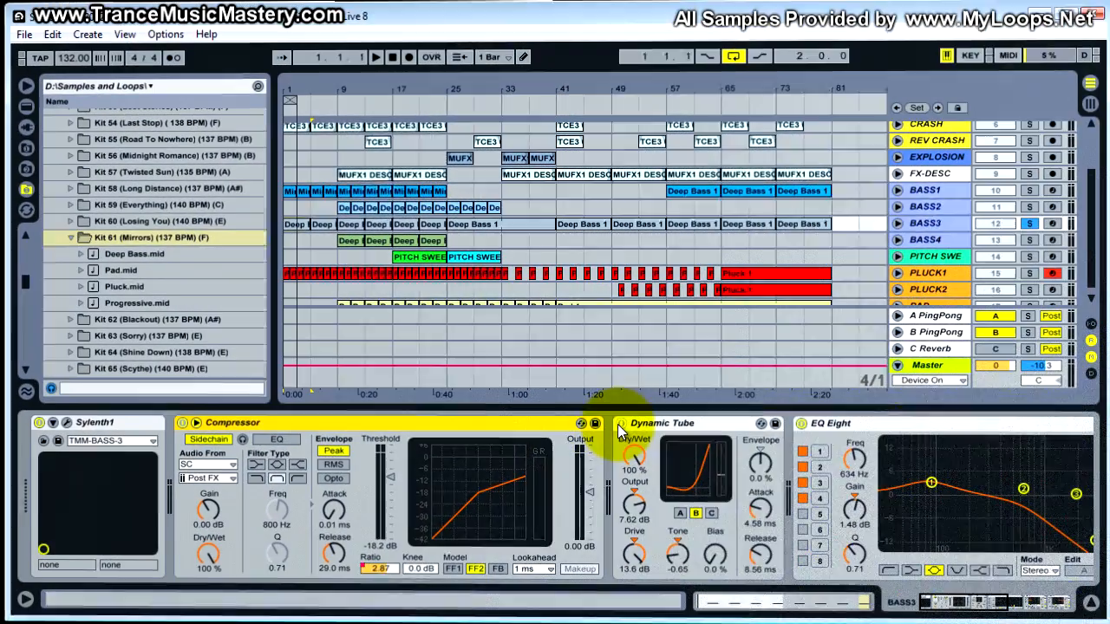
- Bypass the Dynamic Tube, EQ Eight and Compressor in BASS3's device chain, and check its 2.41 kHz Auto Filter
{"action": "left_click", "coordinate": [621, 423]}
{"action": "left_click", "coordinate": [798, 423]}
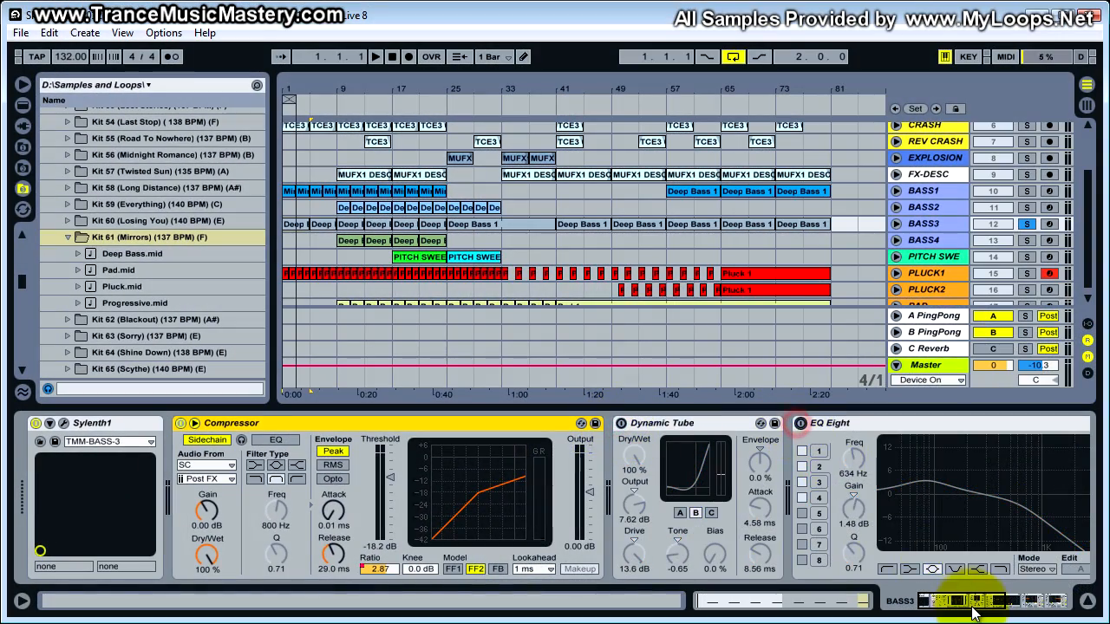
{"action": "left_click_drag", "start_coordinate": [976, 597], "coordinate": [997, 600]}
{"action": "left_click", "coordinate": [581, 423]}
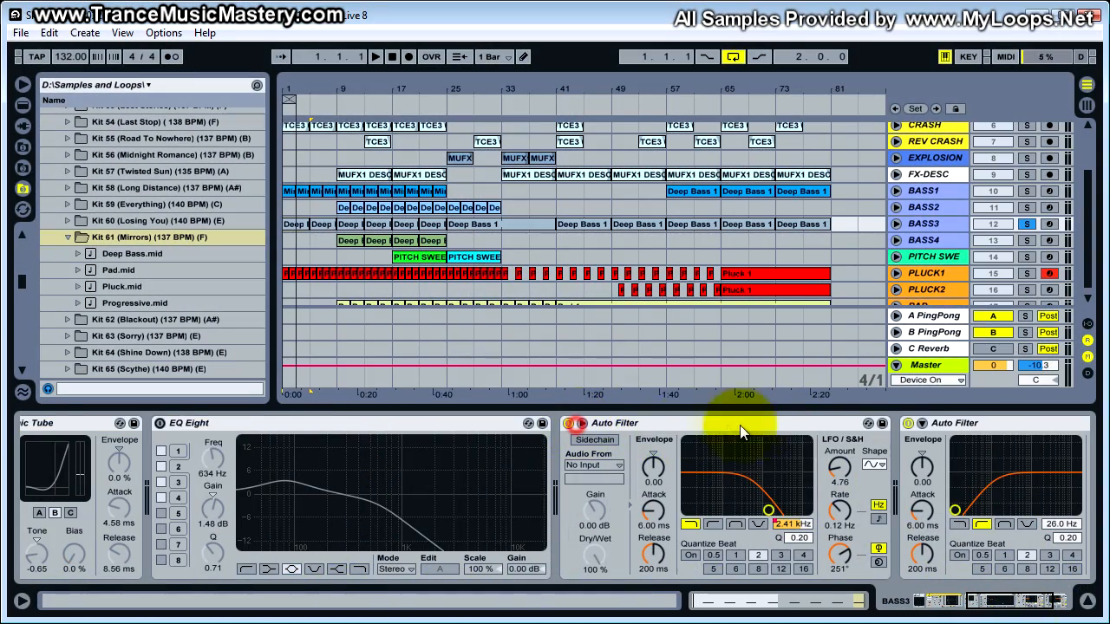
{"action": "left_click", "coordinate": [580, 423]}
{"action": "left_click_drag", "start_coordinate": [978, 598], "coordinate": [924, 598]}
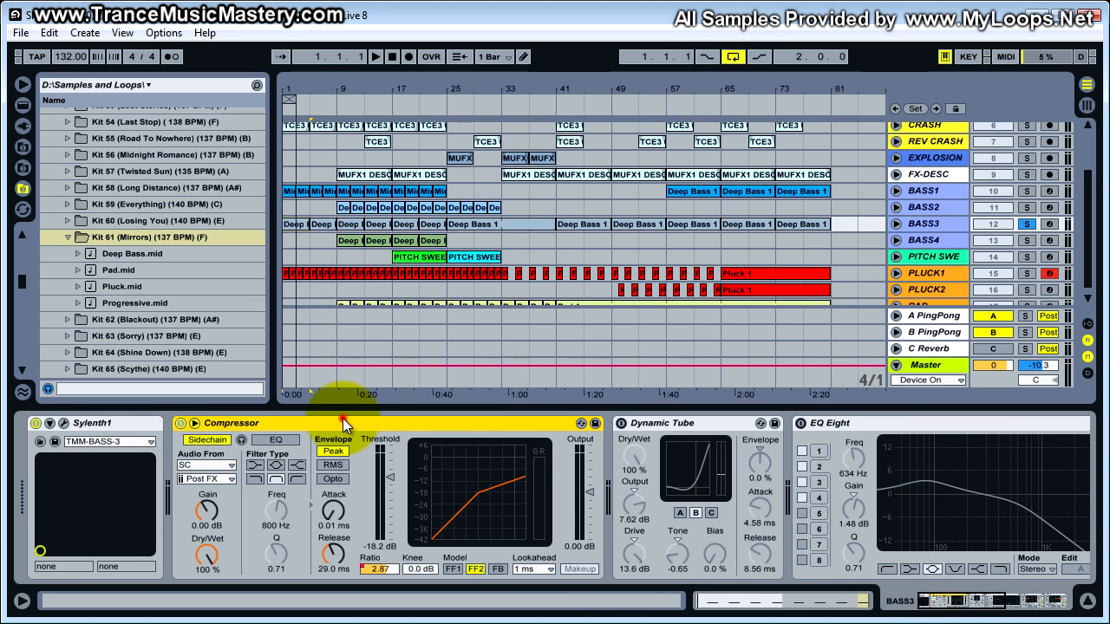
{"action": "left_click", "coordinate": [180, 423]}
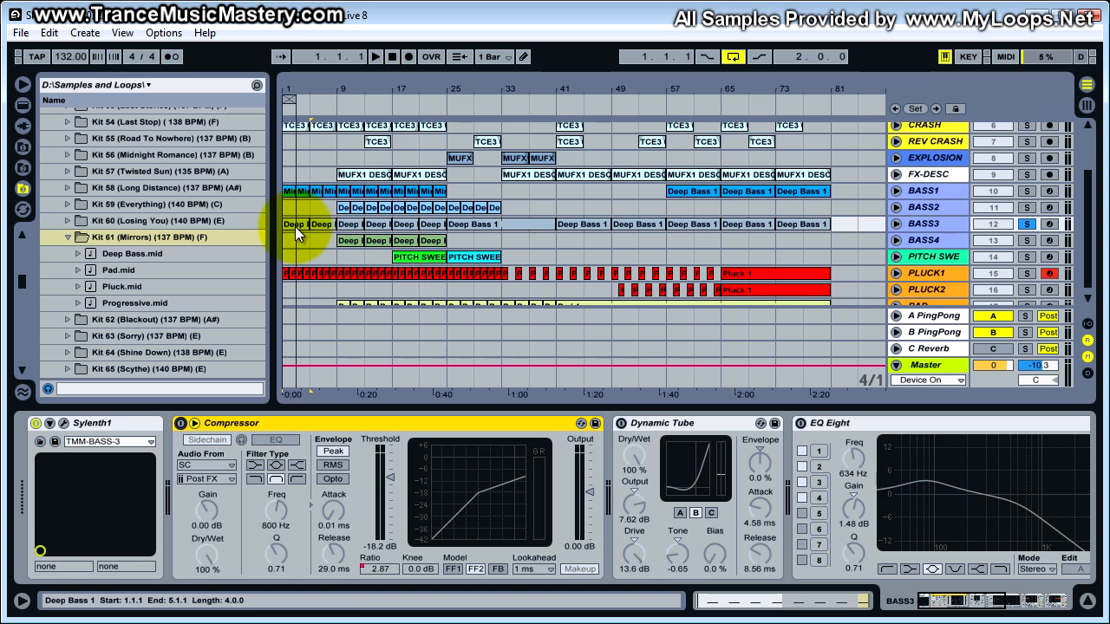
- Audition BASS3 with the sidechain Compressor bypassed, turn the Compressor back on, and play the loop again to compare
{"action": "key", "text": "space"}
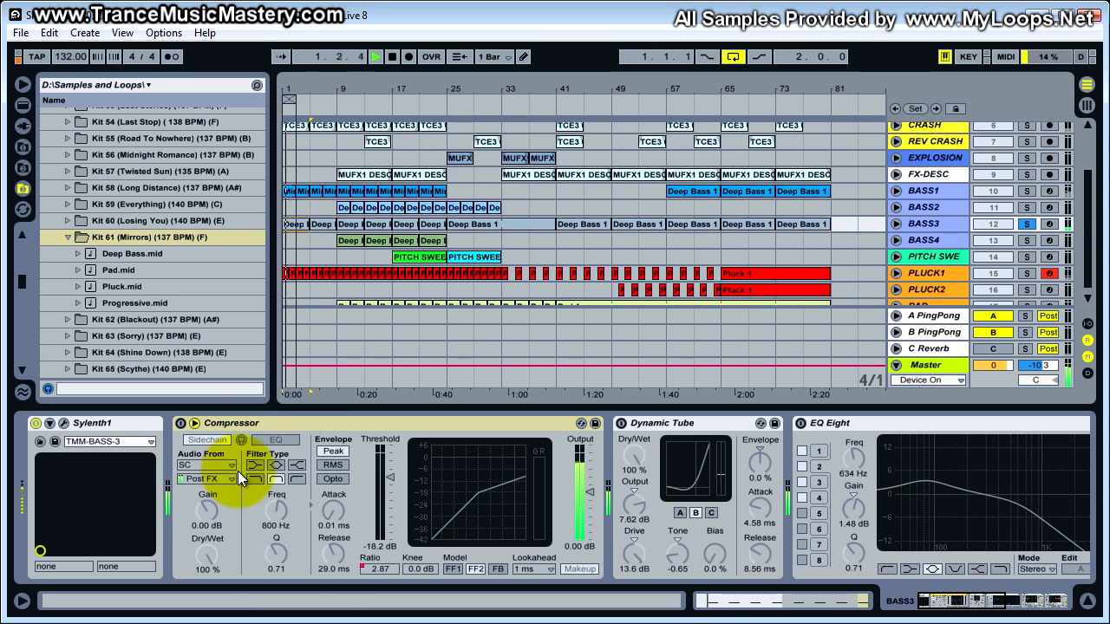
{"action": "key", "text": "space"}
{"action": "left_click", "coordinate": [178, 424]}
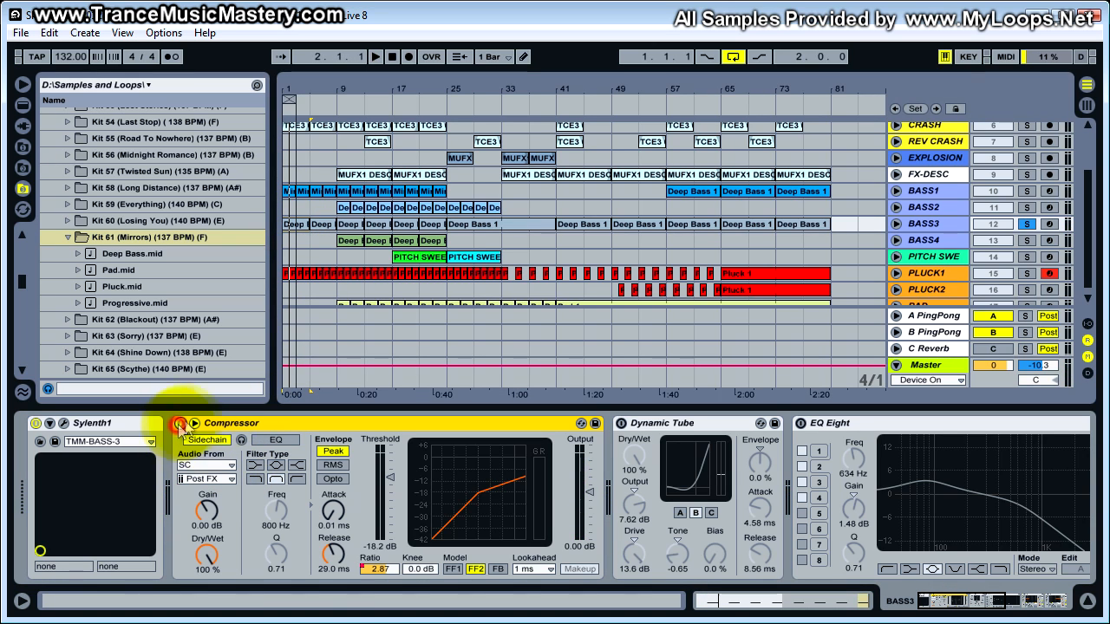
{"action": "key", "text": "space"}
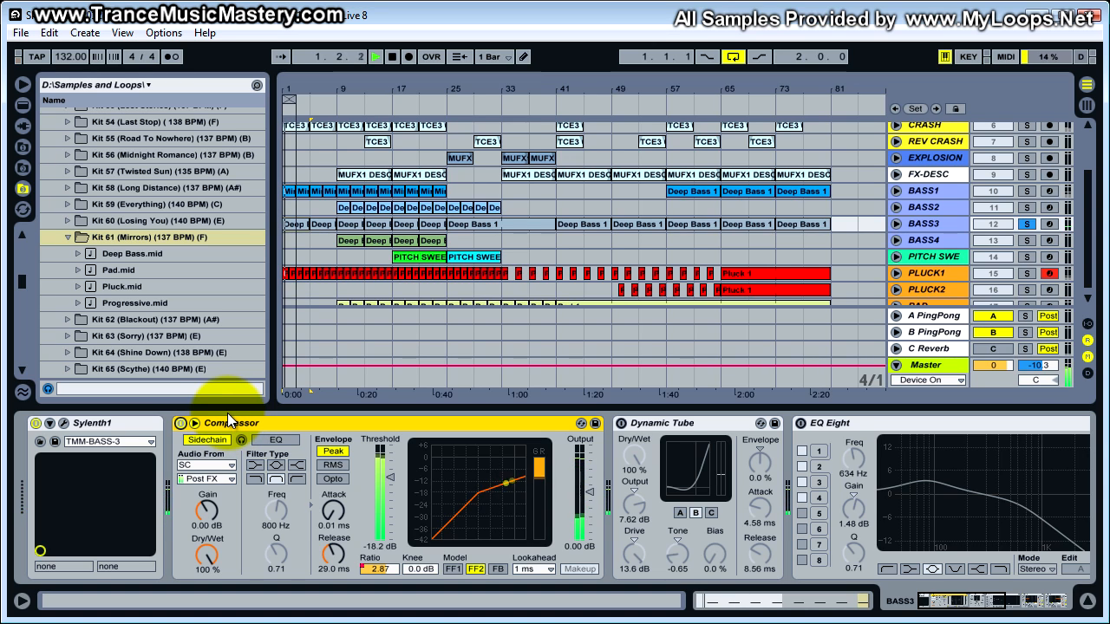
{"action": "key", "text": "space"}
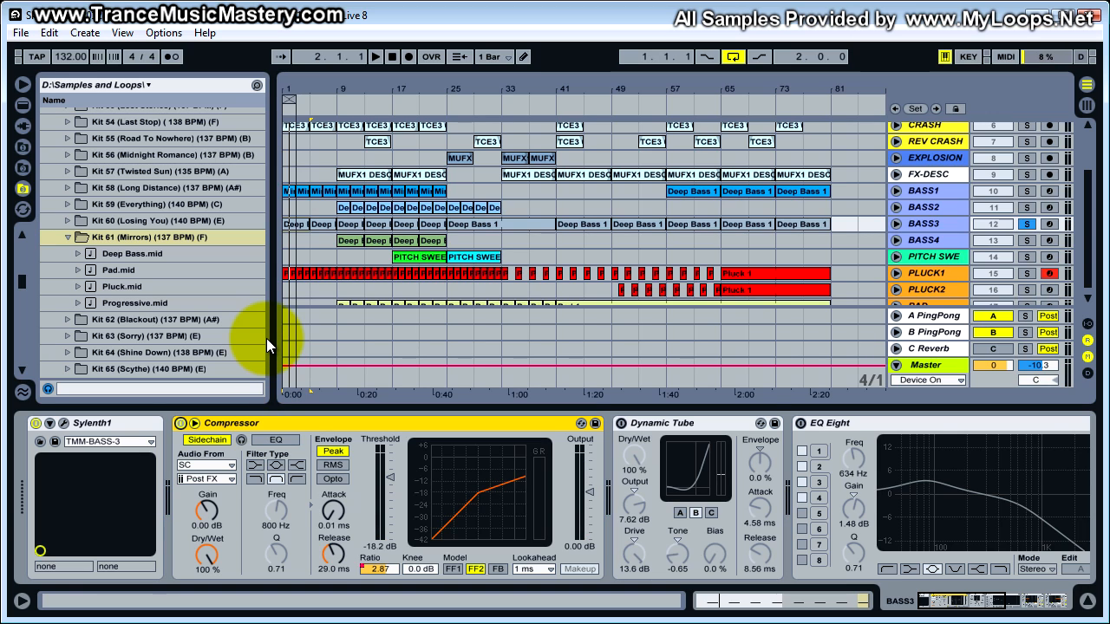
- Turn BASS3's Dynamic Tube back on and compare the sound with it off and on during playback
{"action": "left_click", "coordinate": [621, 424]}
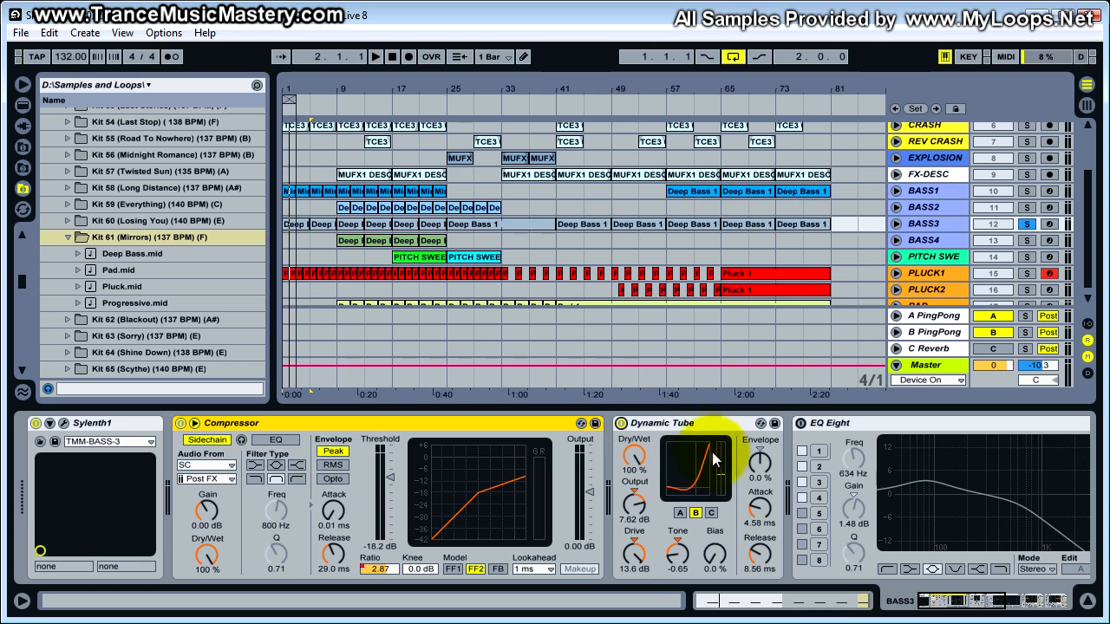
{"action": "key", "text": "space"}
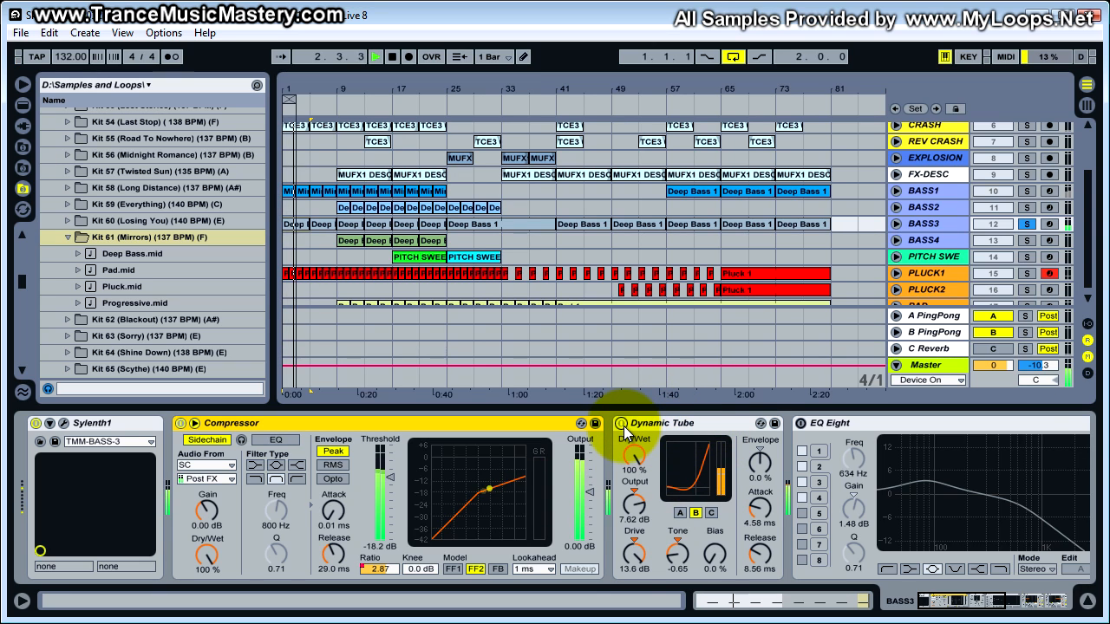
{"action": "left_click", "coordinate": [622, 424]}
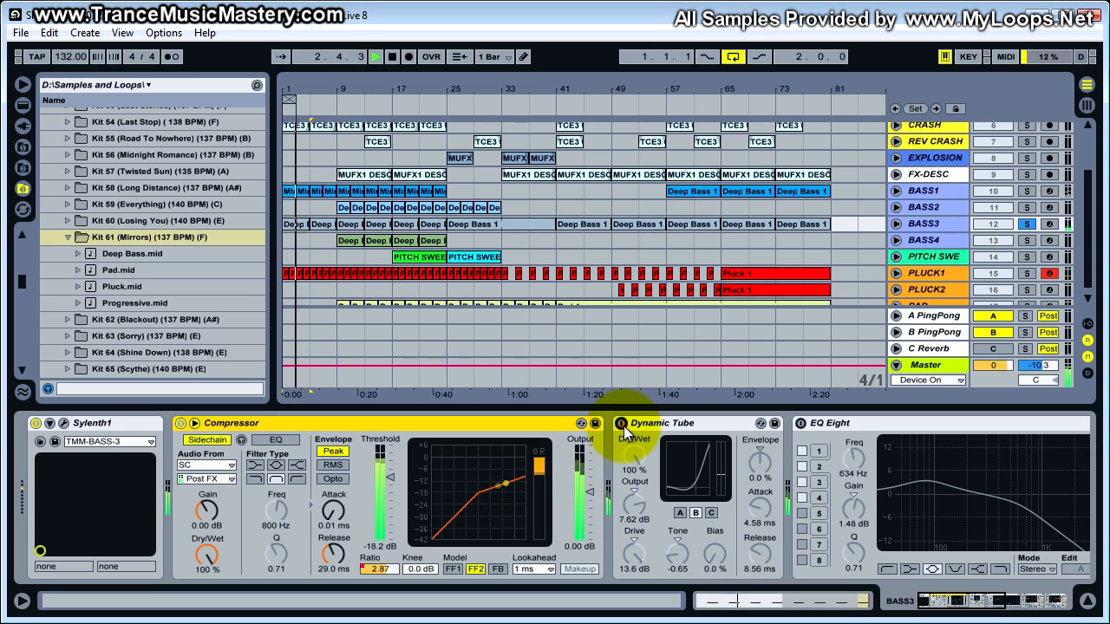
{"action": "left_click", "coordinate": [622, 424]}
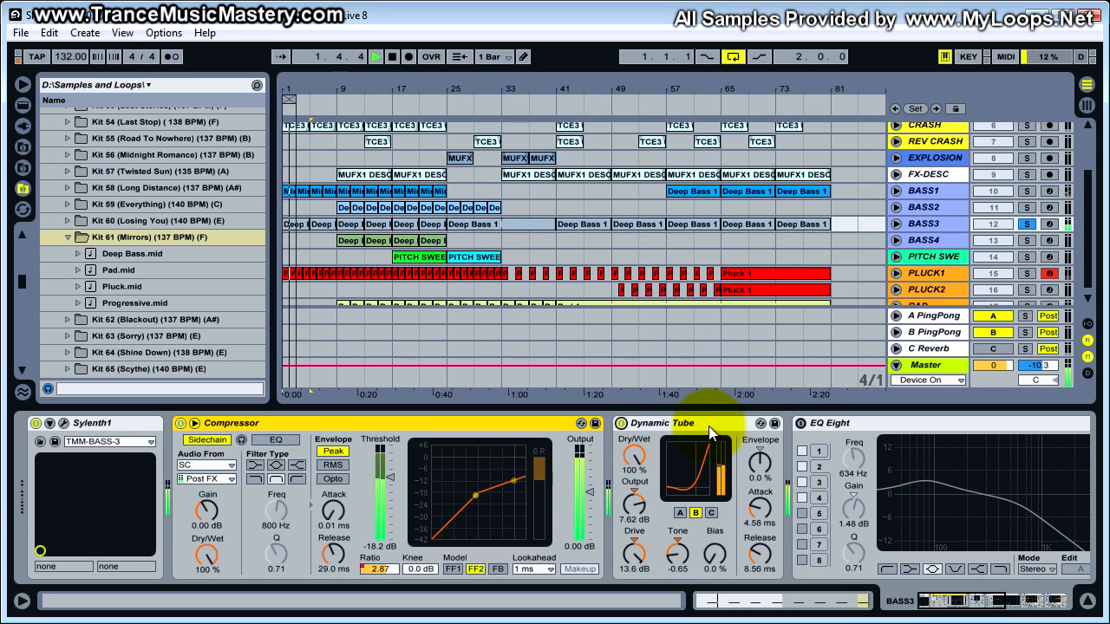
{"action": "key", "text": "space"}
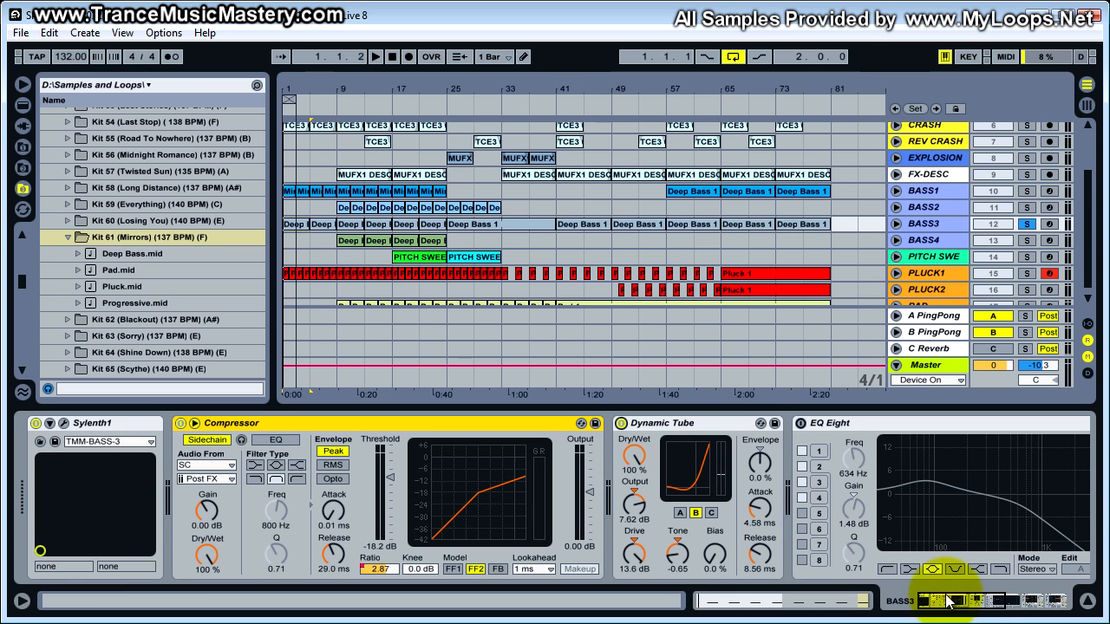
- Turn on BASS3's EQ Eight and compare its curve with band 1 off and on
{"action": "left_click_drag", "start_coordinate": [963, 599], "coordinate": [1004, 599]}
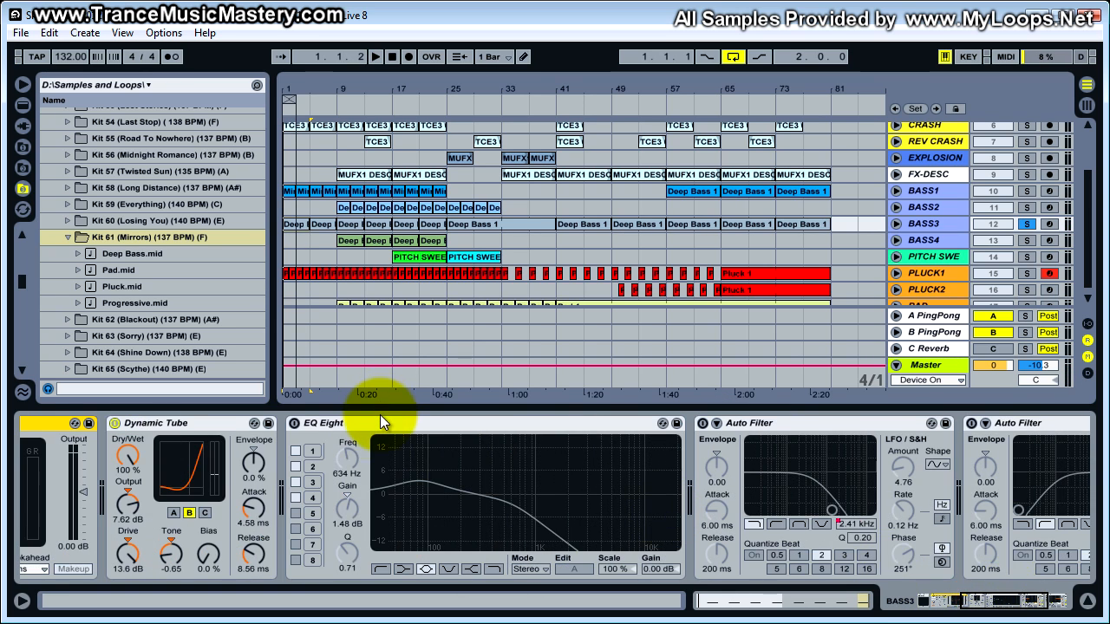
{"action": "left_click", "coordinate": [379, 417]}
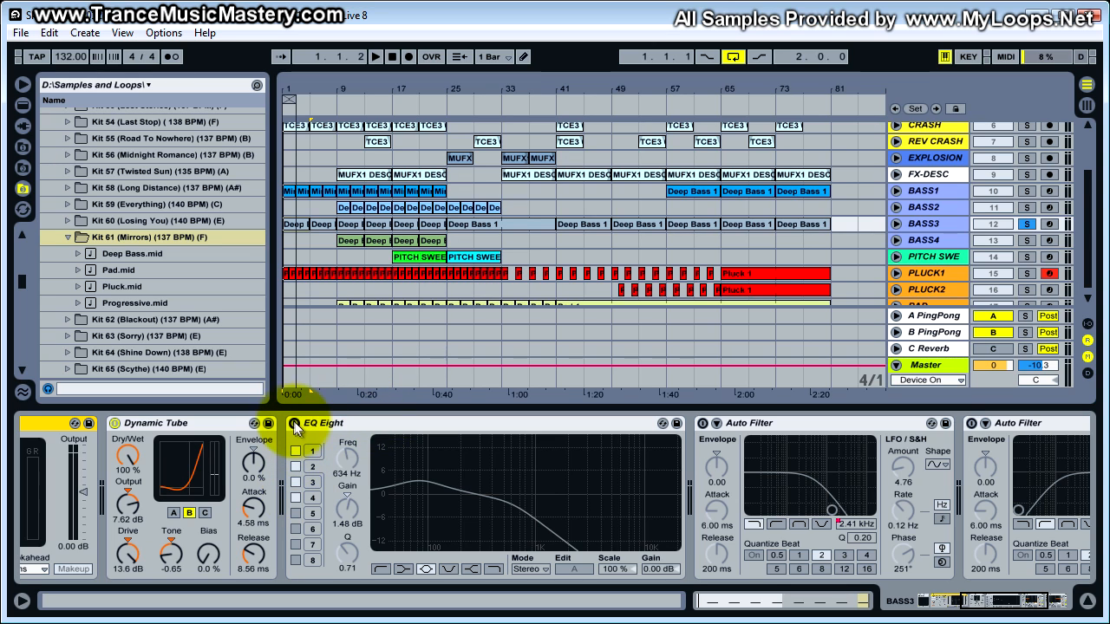
{"action": "left_click", "coordinate": [294, 424]}
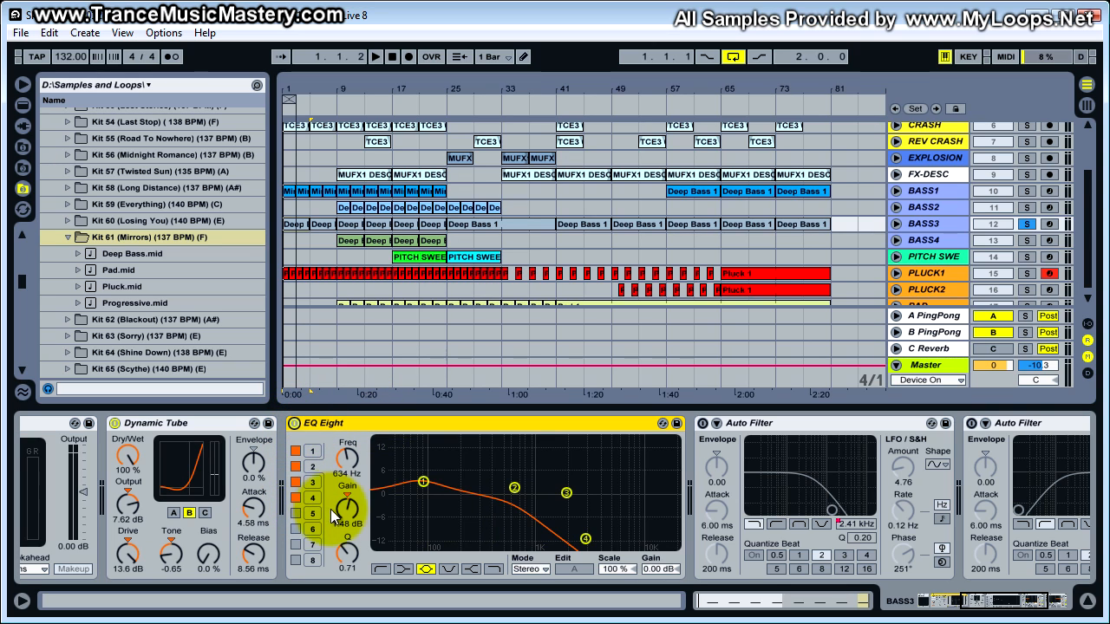
{"action": "left_click", "coordinate": [294, 451]}
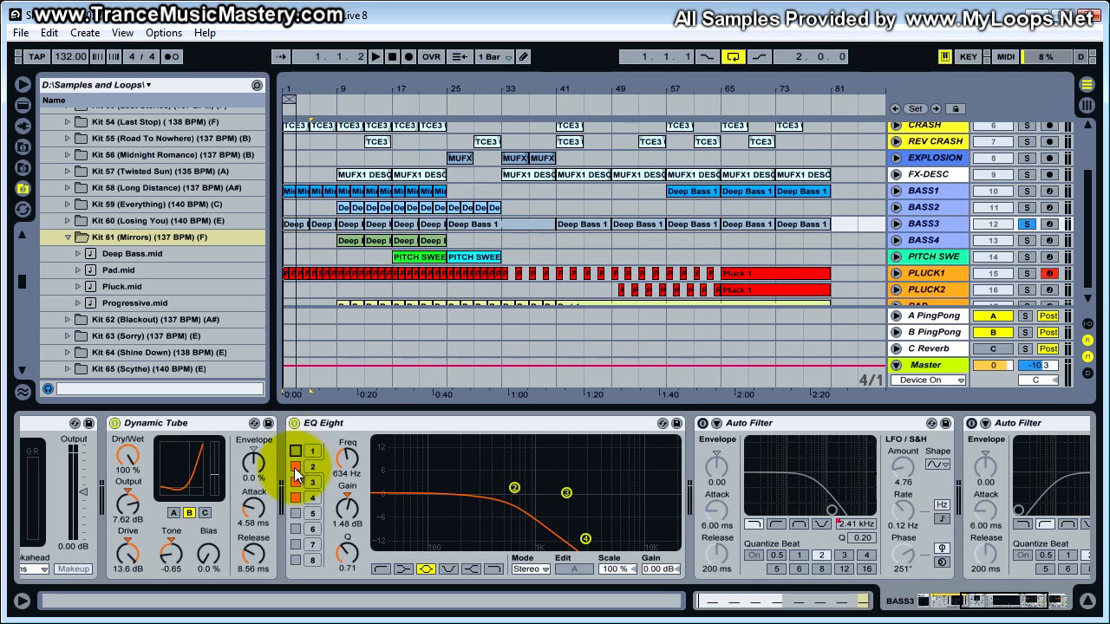
{"action": "left_click", "coordinate": [295, 450]}
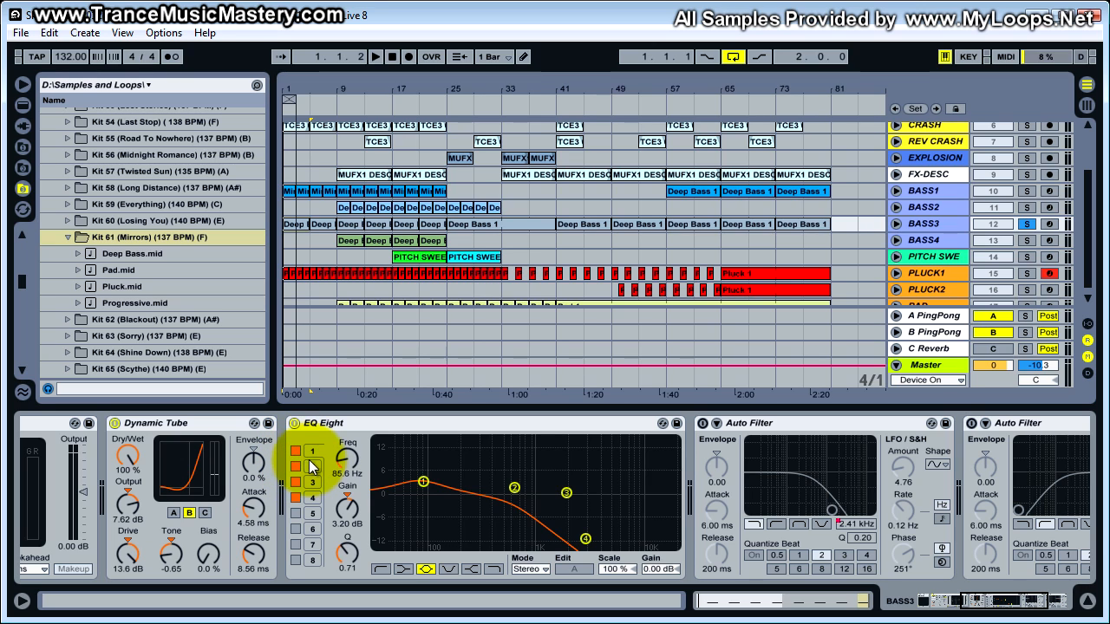
- Switch off band 3 of BASS3's EQ Eight and review the settings of bands 1, 2 and 4
{"action": "left_click", "coordinate": [311, 467]}
{"action": "left_click", "coordinate": [312, 482]}
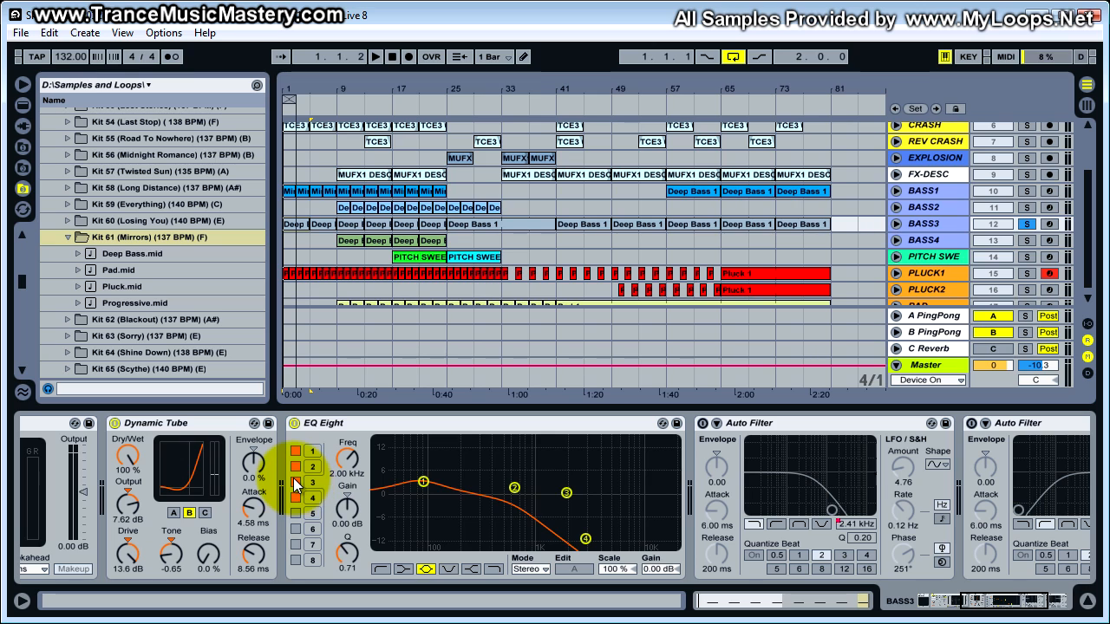
{"action": "left_click", "coordinate": [293, 481]}
{"action": "left_click", "coordinate": [312, 498]}
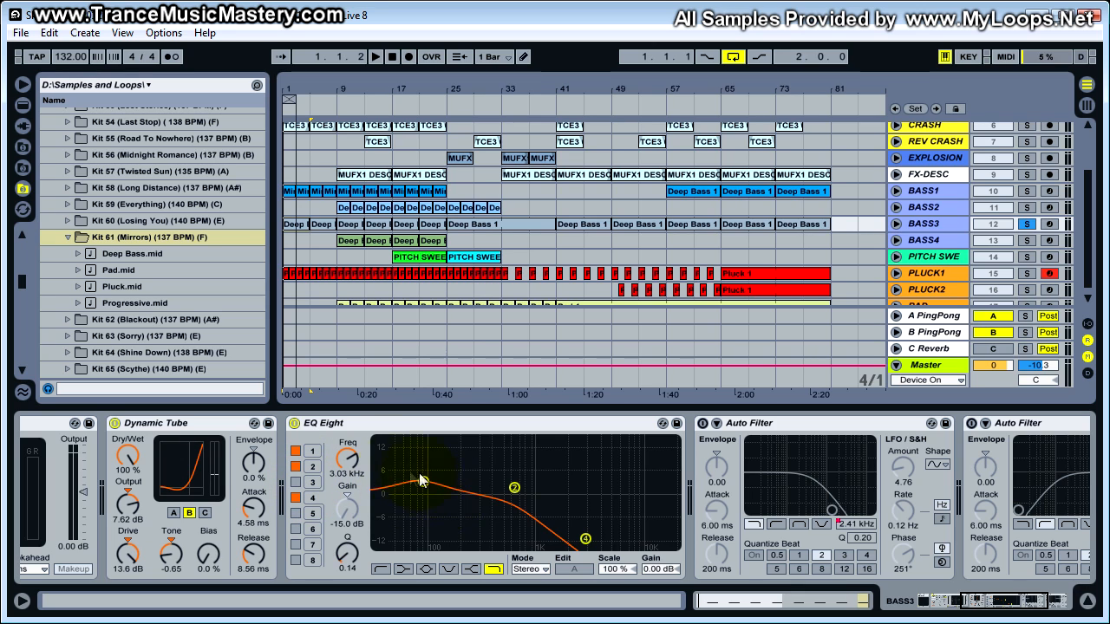
{"action": "left_click", "coordinate": [310, 451]}
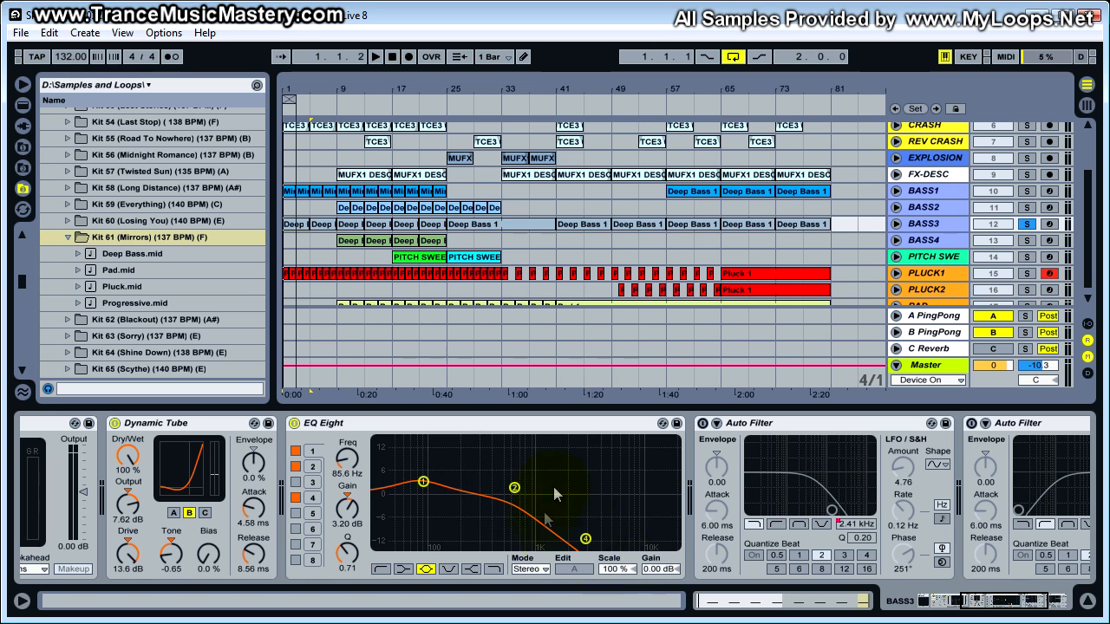
{"action": "left_click", "coordinate": [313, 499]}
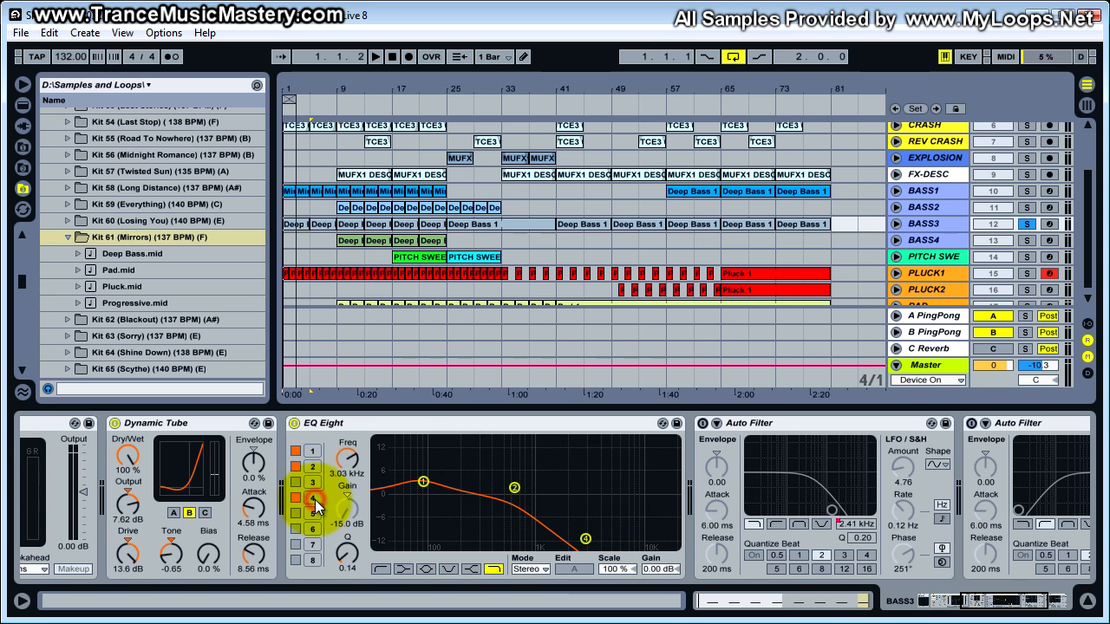
{"action": "left_click", "coordinate": [517, 493]}
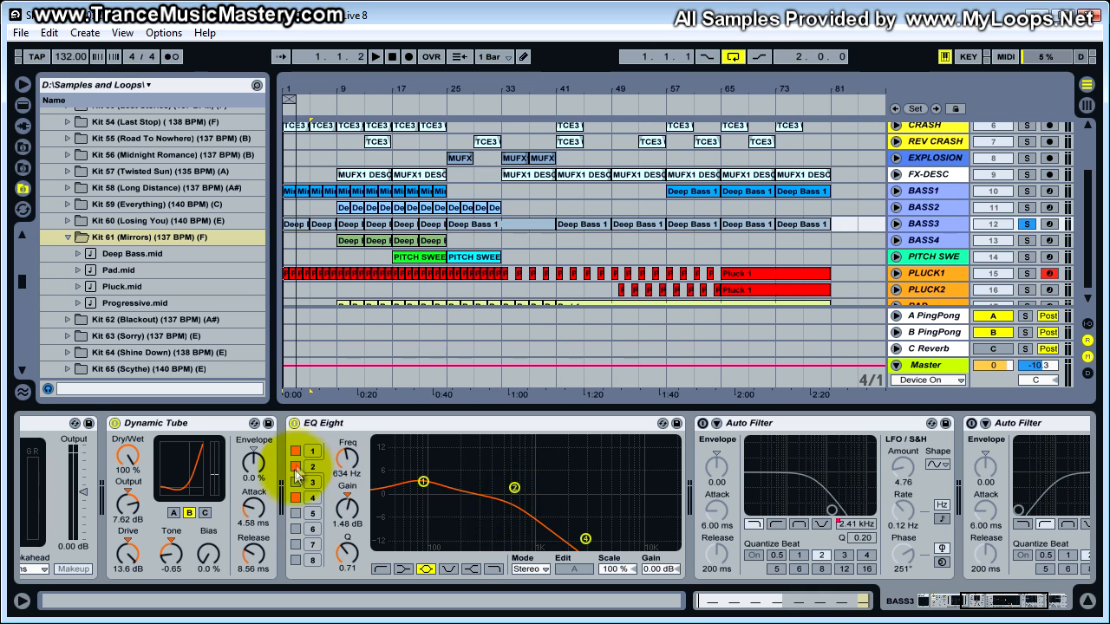
- Switch off EQ Eight bands 4, 2 and 1 and play BASS3 with a flat EQ
{"action": "left_click", "coordinate": [296, 499]}
{"action": "left_click", "coordinate": [296, 467]}
{"action": "left_click", "coordinate": [295, 451]}
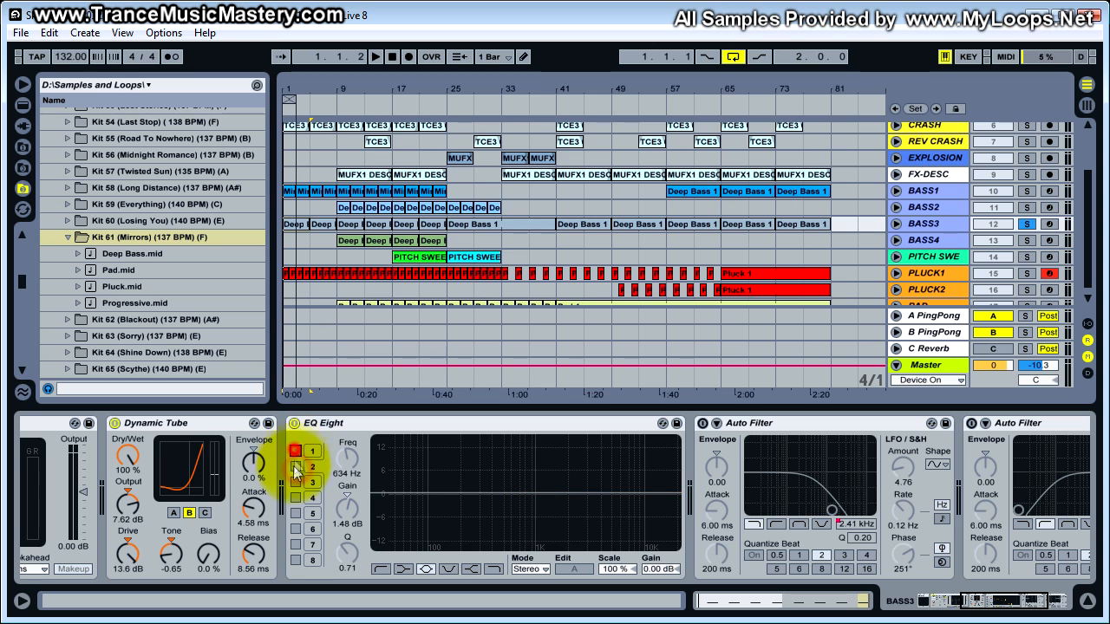
{"action": "left_click", "coordinate": [320, 426]}
{"action": "key", "text": "space"}
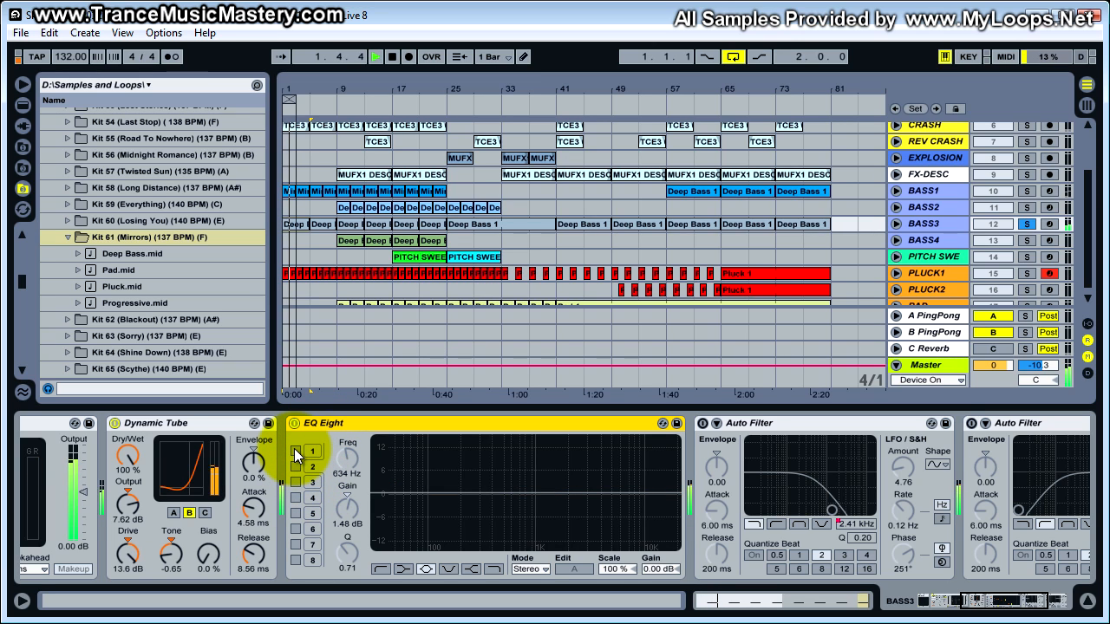
- Re-enable EQ Eight bands 1, 4 and 2 one by one during playback, briefly trying band 3, and stop playback
{"action": "left_click", "coordinate": [294, 450]}
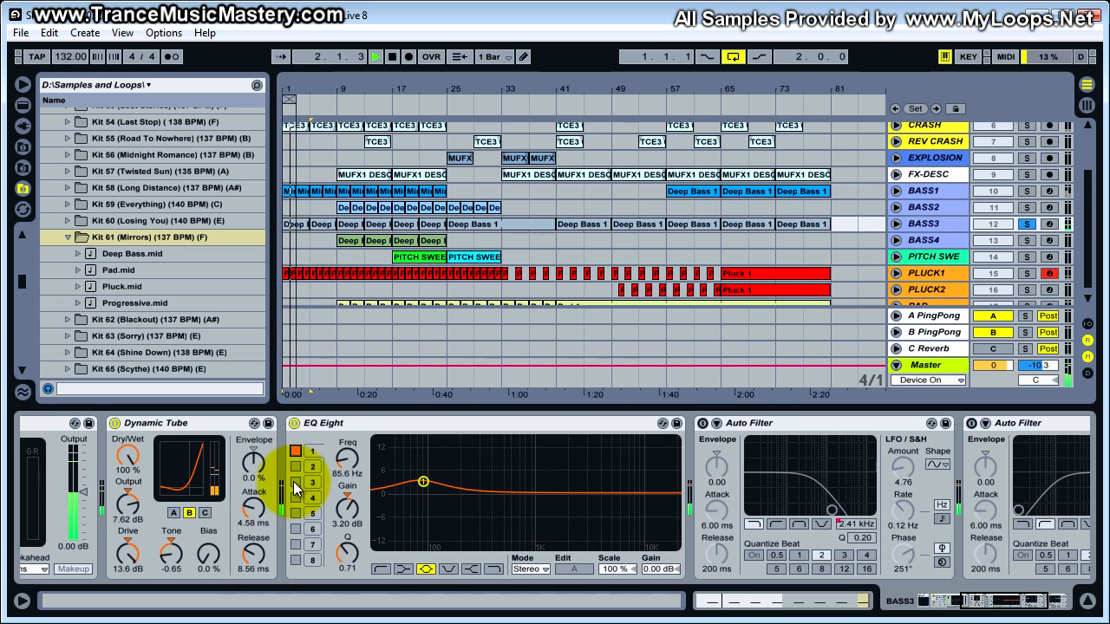
{"action": "left_click", "coordinate": [293, 482]}
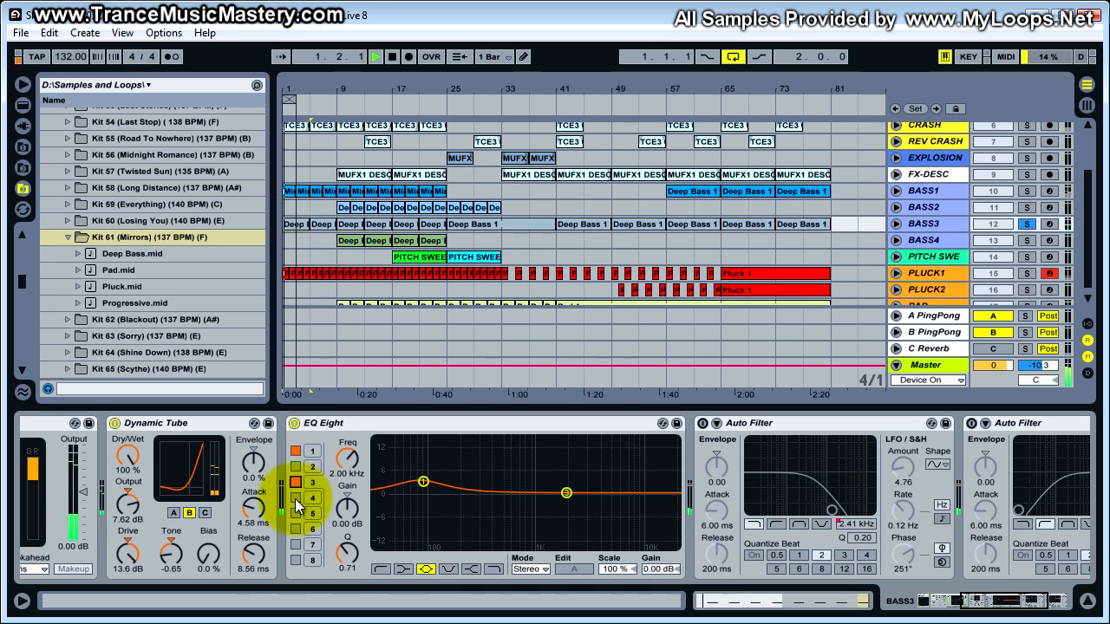
{"action": "left_click", "coordinate": [295, 497]}
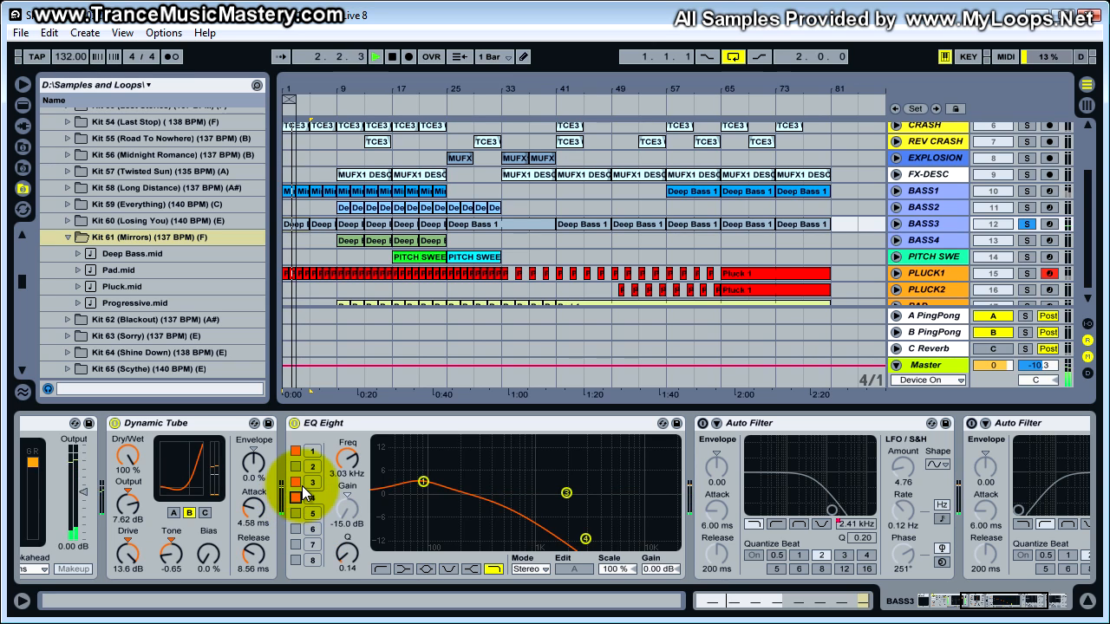
{"action": "left_click", "coordinate": [308, 485]}
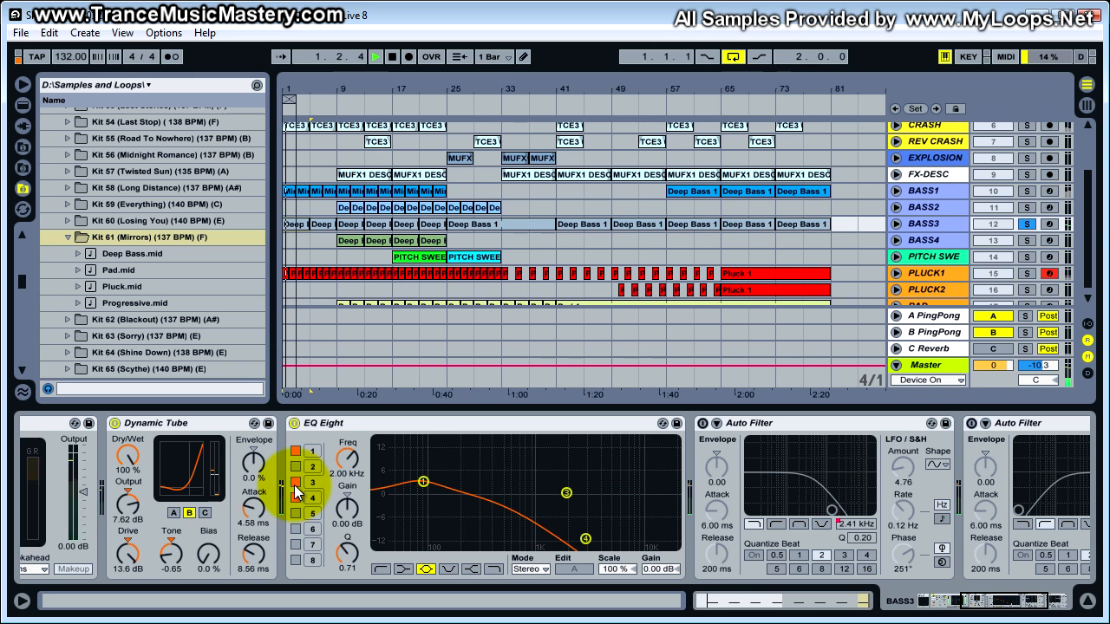
{"action": "left_click", "coordinate": [294, 482]}
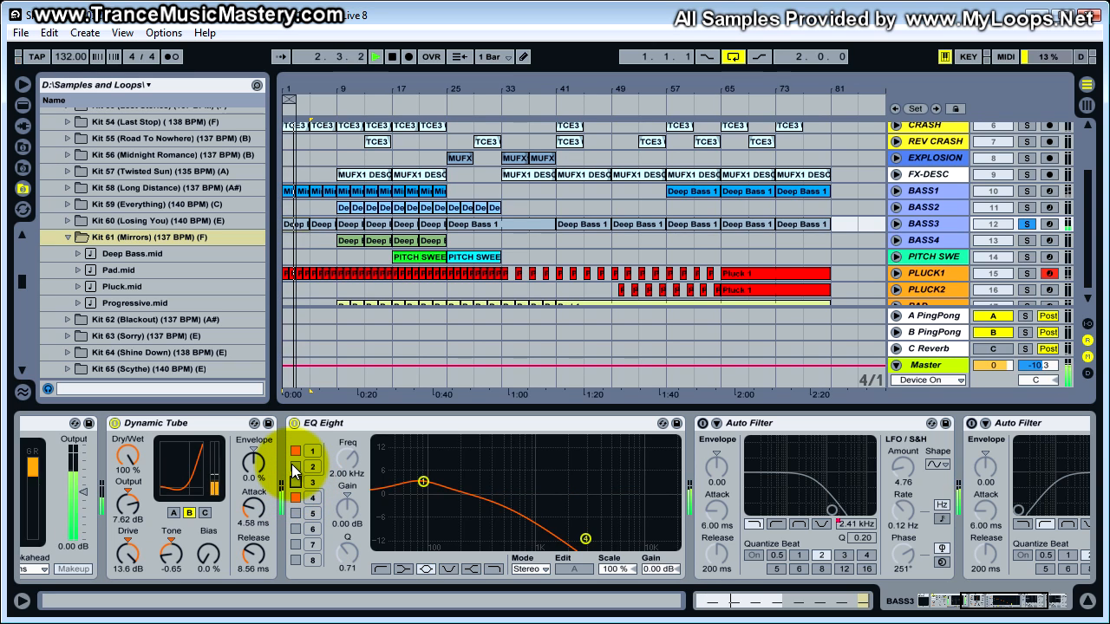
{"action": "left_click", "coordinate": [293, 466]}
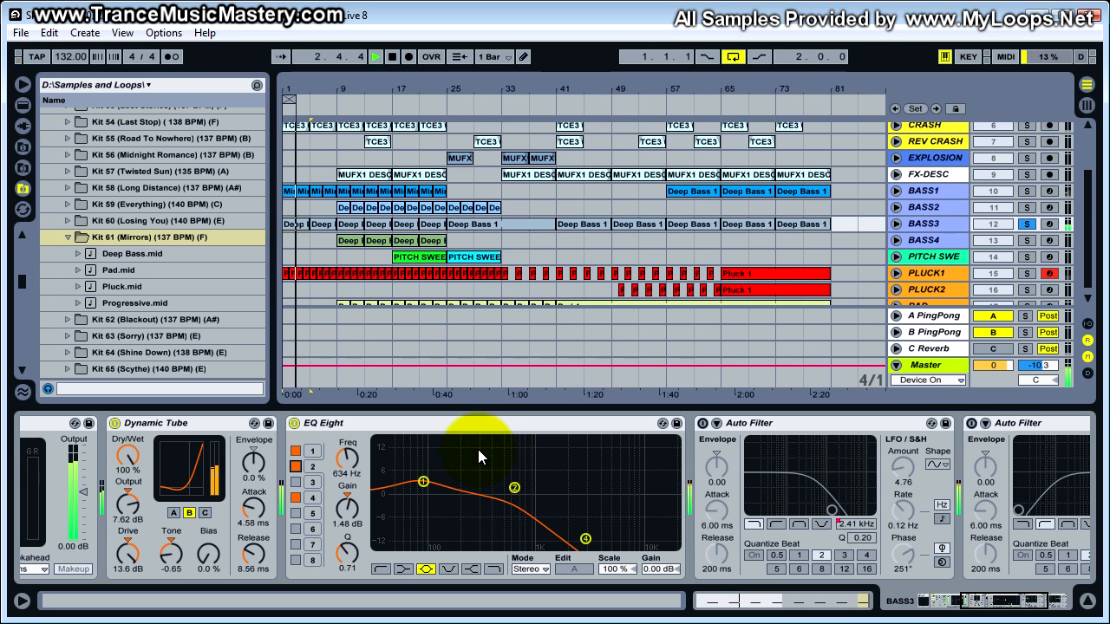
{"action": "key", "text": "space"}
- Inspect the filter type, cutoff and Q of BASS3's first Auto Filter, next to the EQ Eight
{"action": "left_click_drag", "start_coordinate": [981, 599], "coordinate": [1007, 599]}
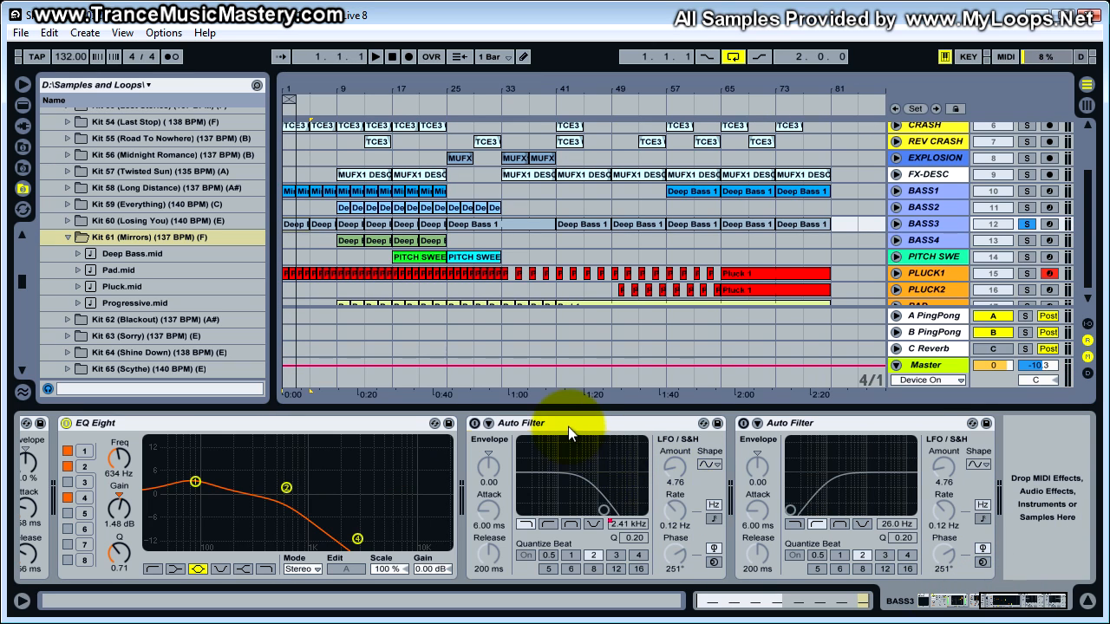
{"action": "left_click", "coordinate": [568, 427]}
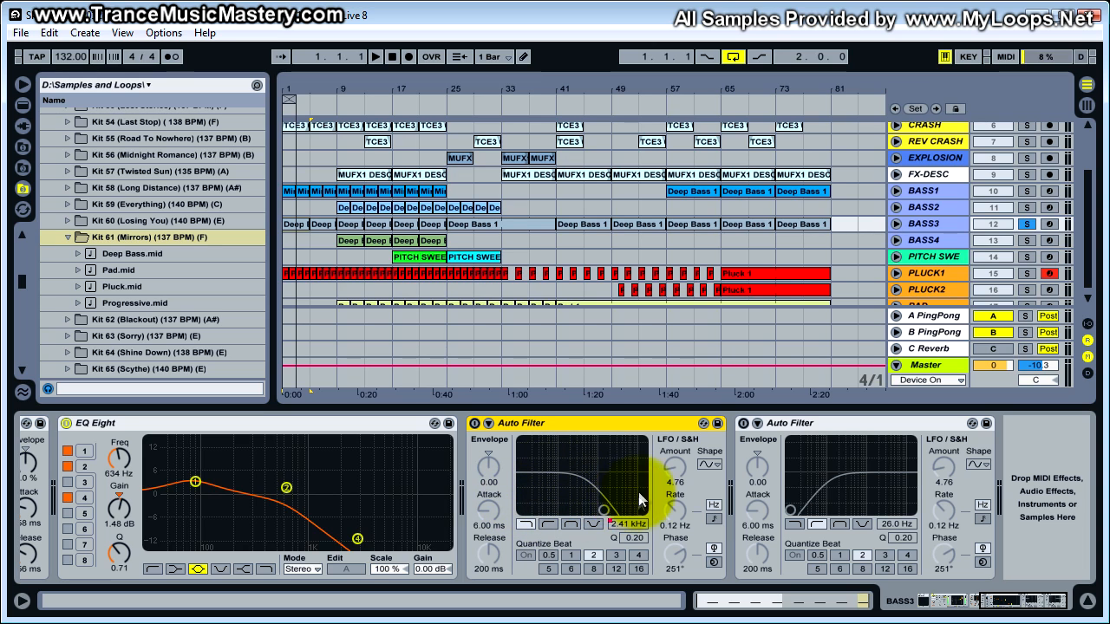
{"action": "left_click", "coordinate": [530, 424]}
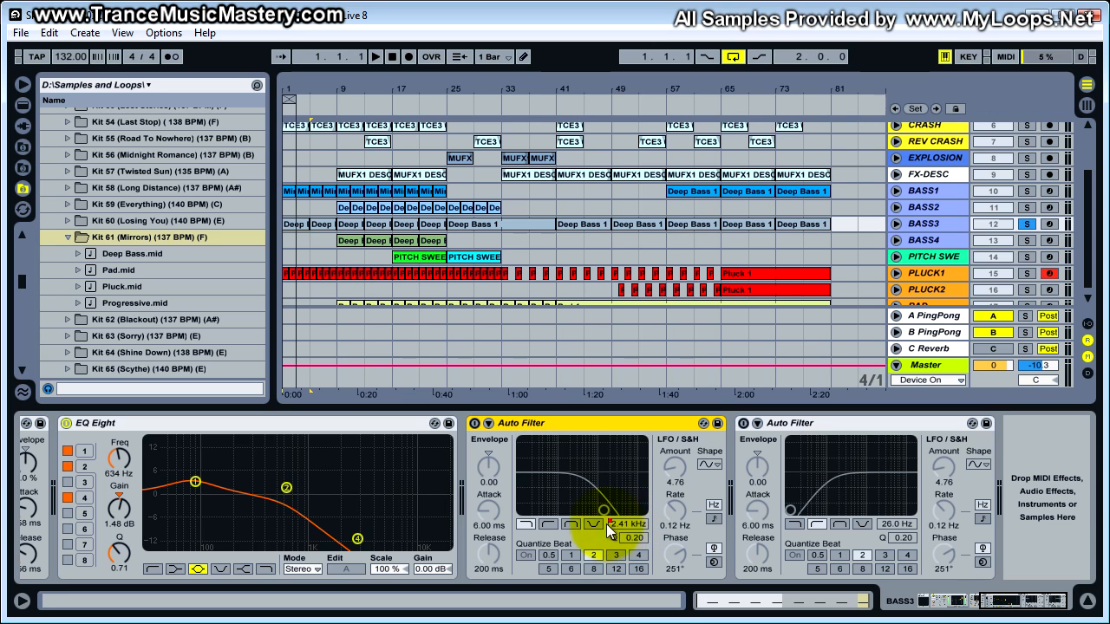
- Unfold the BASS3 track and display the Frequency automation of its first Auto Filter
{"action": "left_click", "coordinate": [520, 210]}
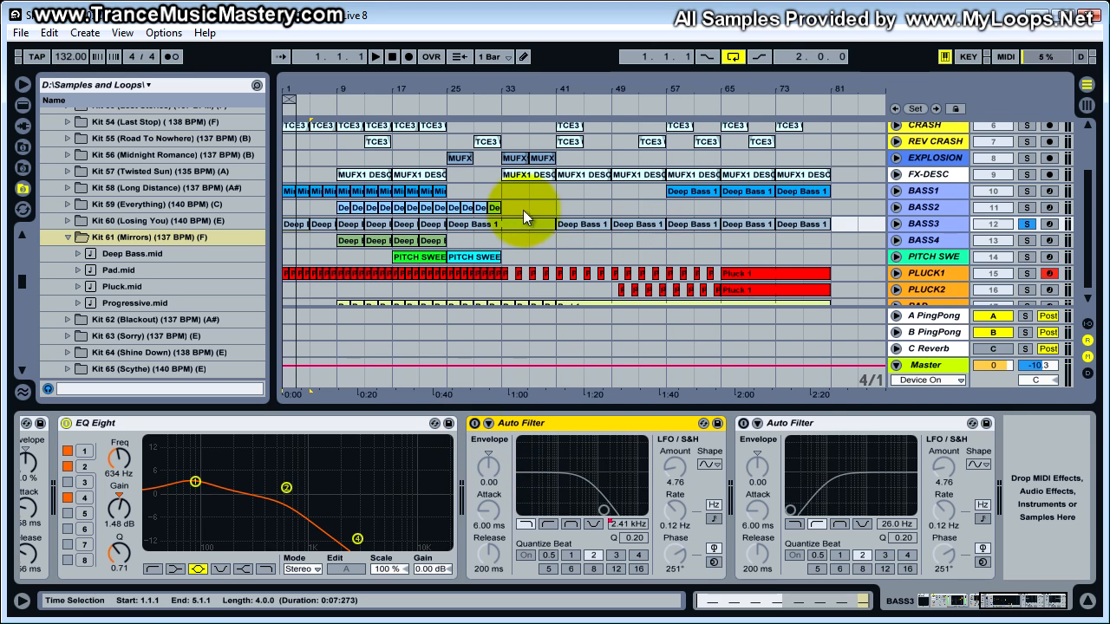
{"action": "left_click", "coordinate": [894, 223]}
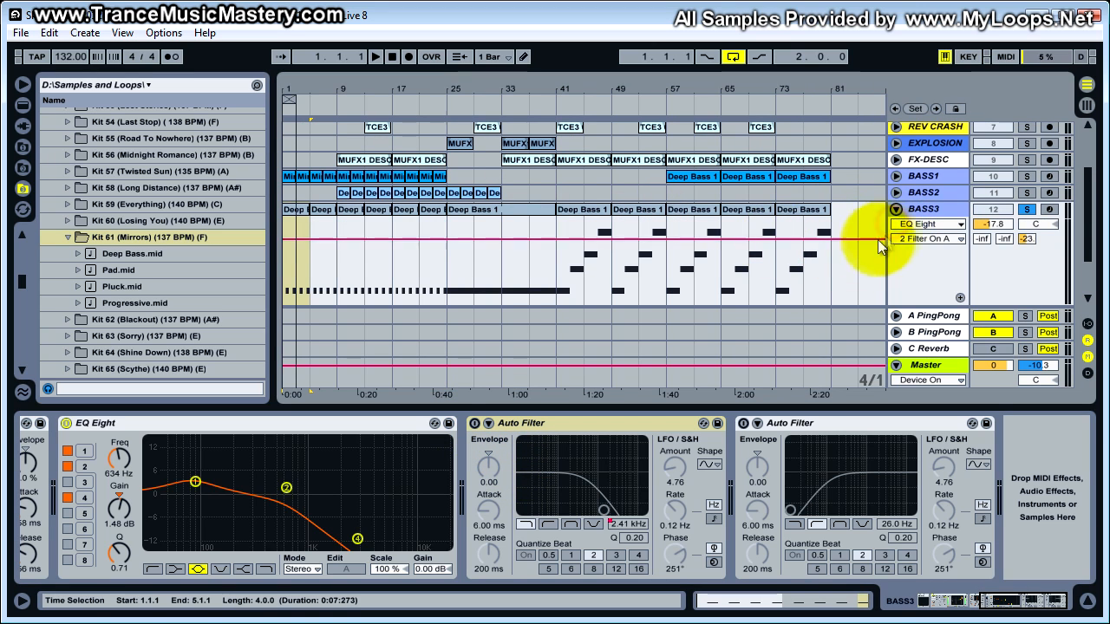
{"action": "left_click", "coordinate": [924, 225]}
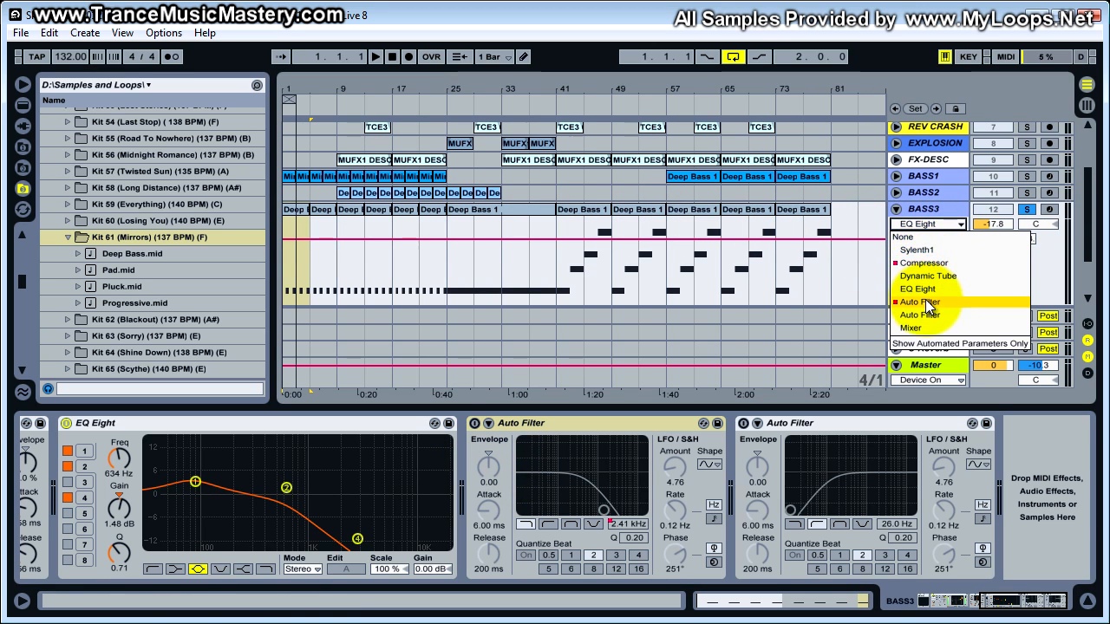
{"action": "left_click", "coordinate": [925, 302]}
{"action": "left_click", "coordinate": [935, 241]}
{"action": "left_click", "coordinate": [932, 274]}
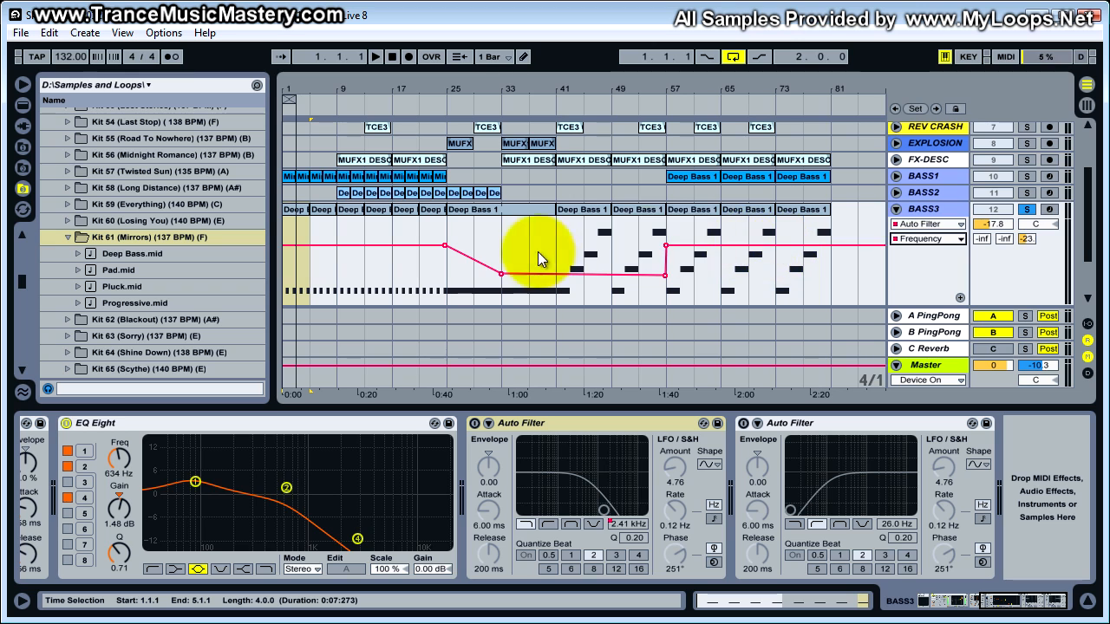
- Review the list of BASS3's automatable devices and fold the BASS3 track again
{"action": "left_click", "coordinate": [939, 225]}
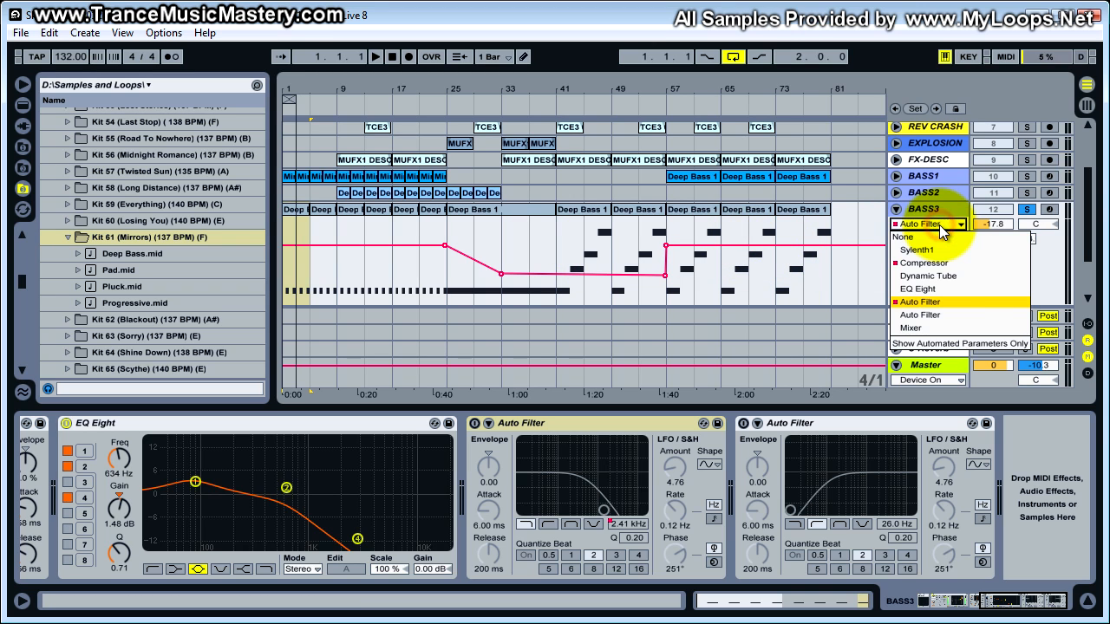
{"action": "left_click", "coordinate": [893, 216]}
{"action": "left_click", "coordinate": [896, 209]}
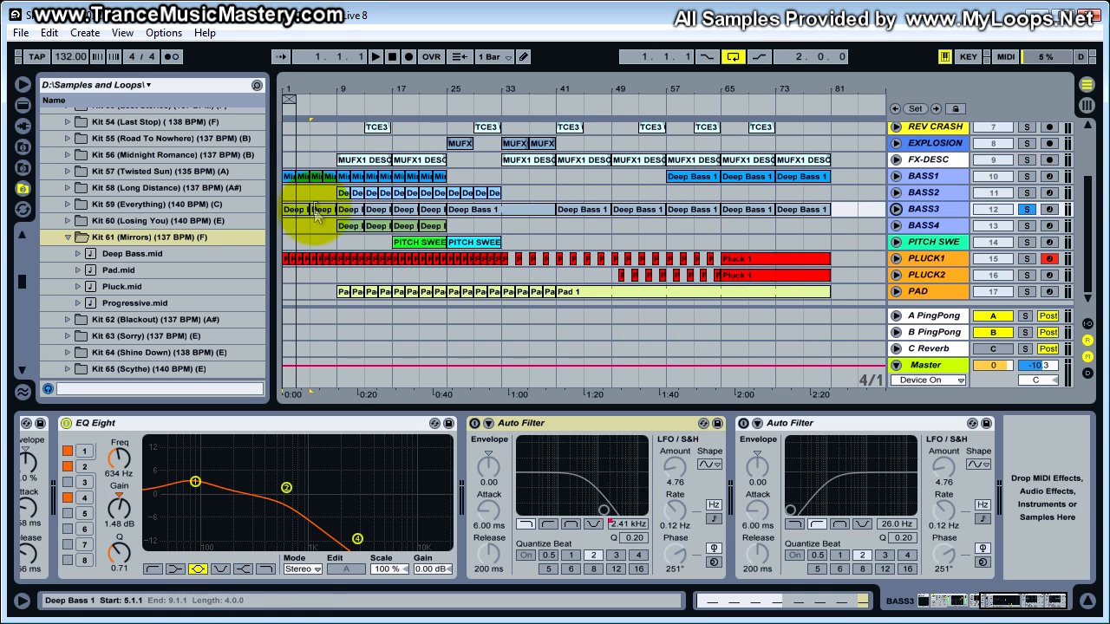
- Play the arrangement from 1.1.1, switch on BASS3's first Auto Filter during playback, and stop
{"action": "left_click", "coordinate": [524, 424]}
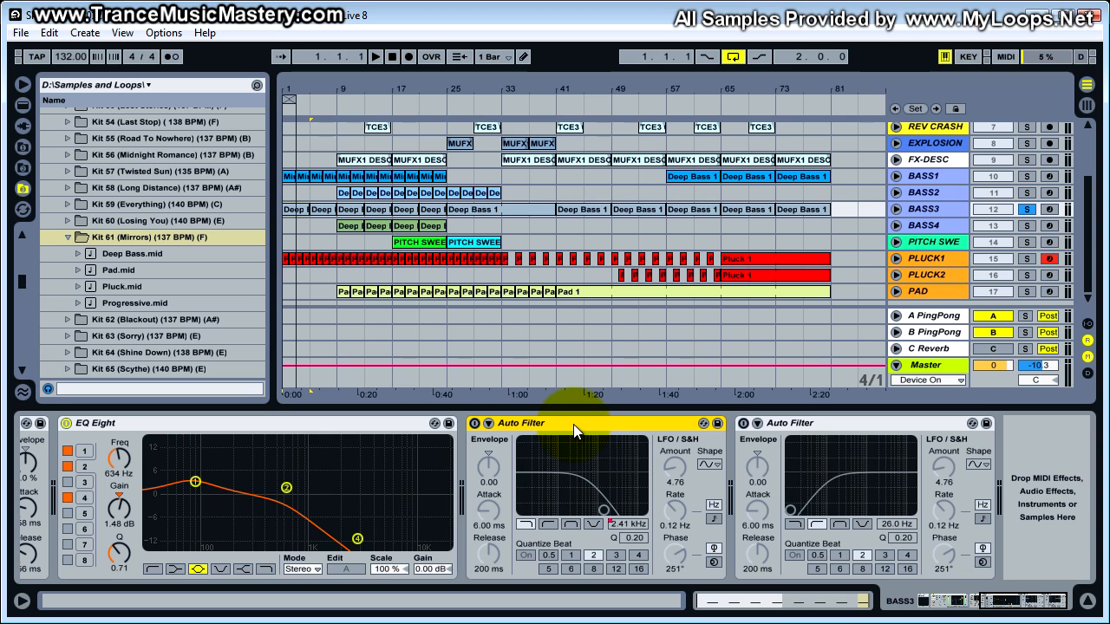
{"action": "left_click", "coordinate": [573, 424]}
{"action": "left_click", "coordinate": [564, 429]}
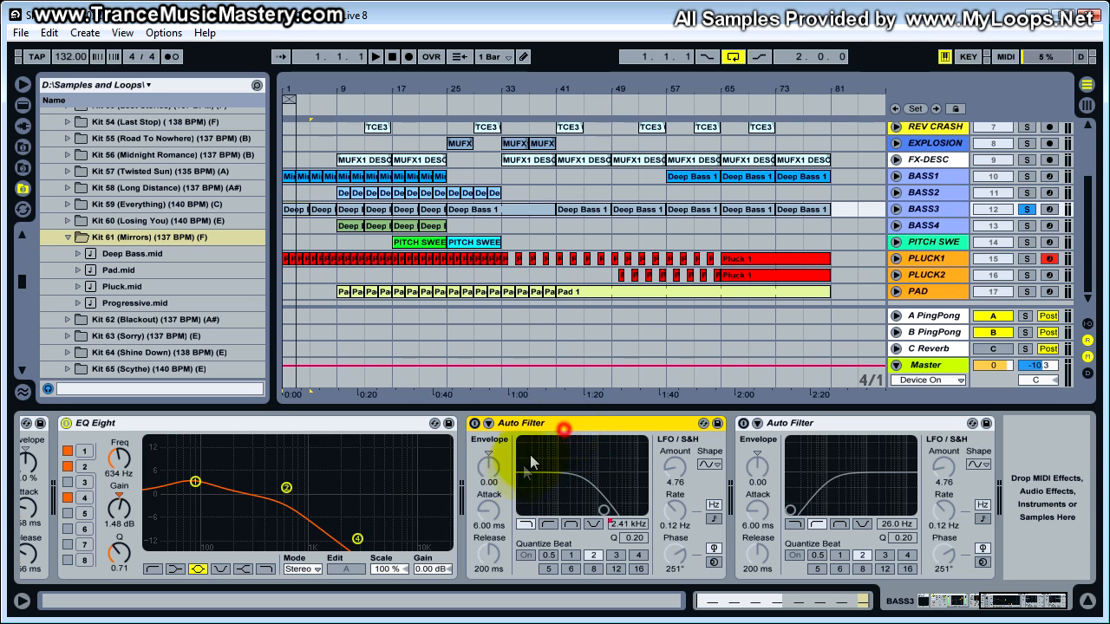
{"action": "left_click", "coordinate": [287, 248]}
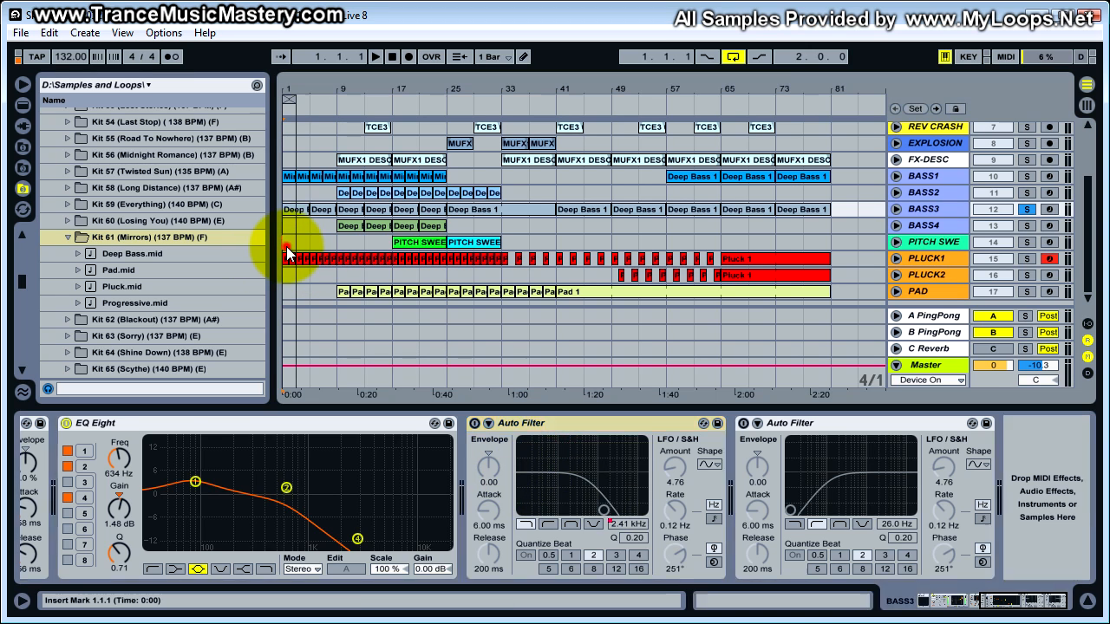
{"action": "left_click", "coordinate": [287, 243]}
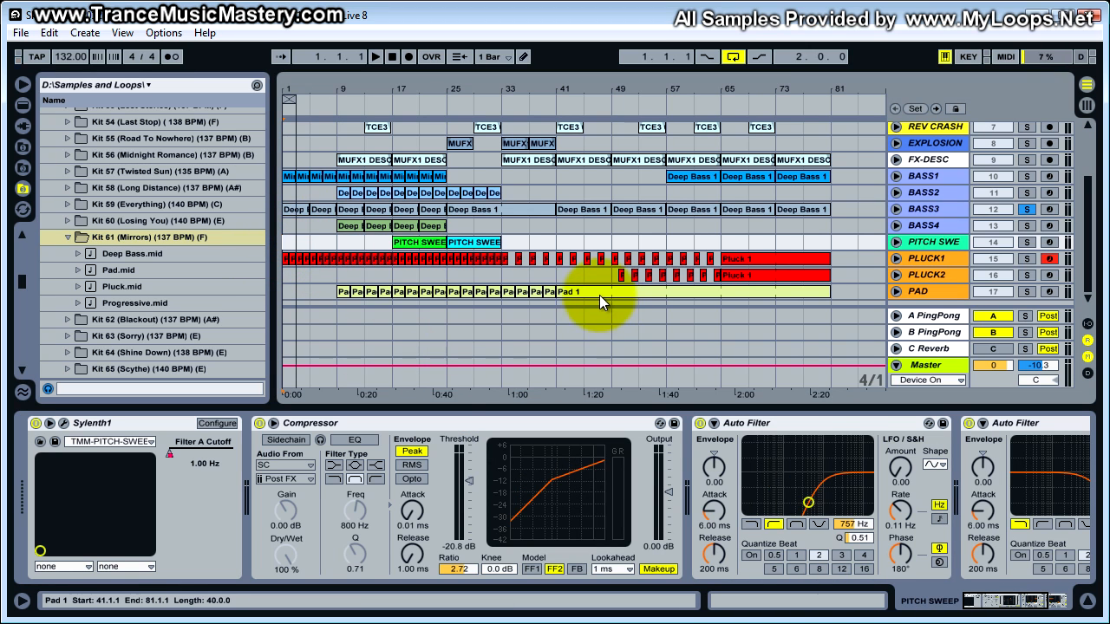
{"action": "key", "text": "space"}
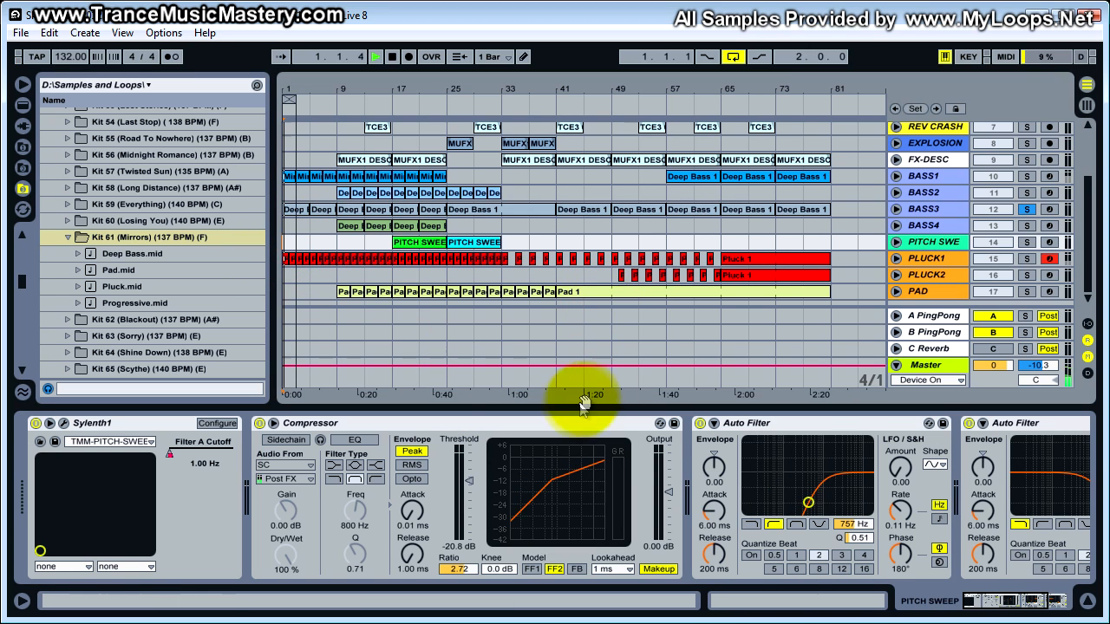
{"action": "left_click", "coordinate": [945, 209]}
{"action": "left_click", "coordinate": [478, 425]}
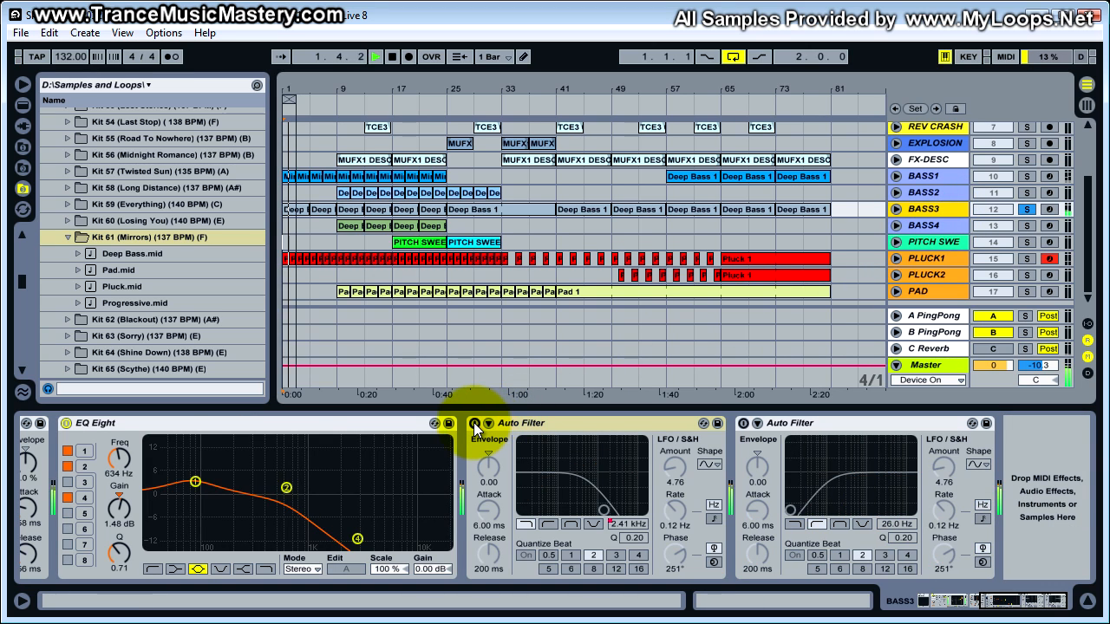
{"action": "left_click", "coordinate": [474, 423]}
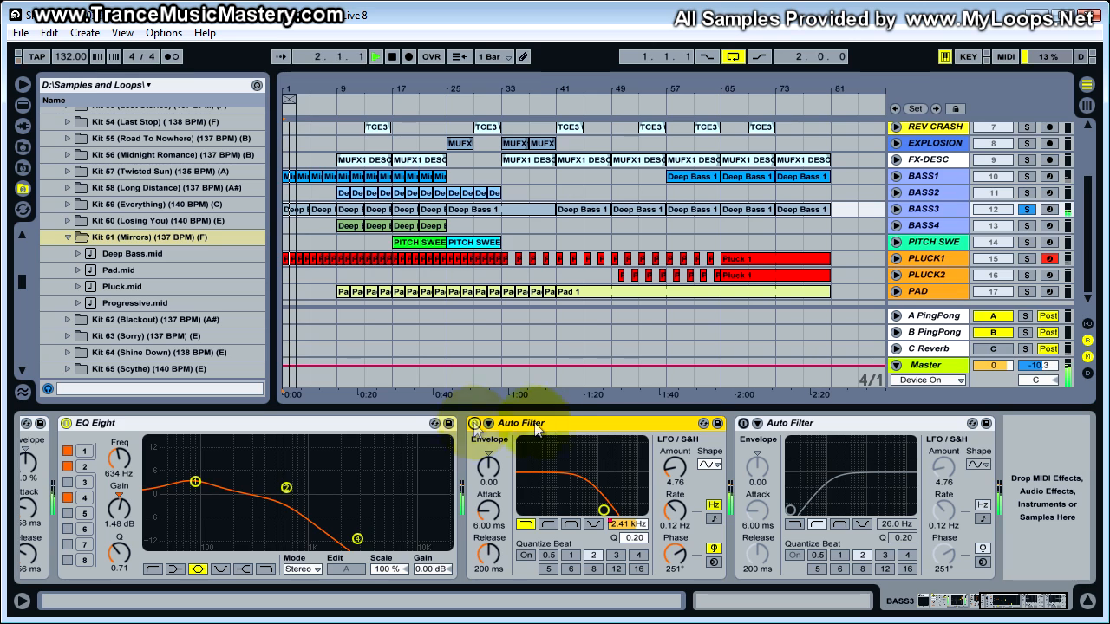
{"action": "key", "text": "space"}
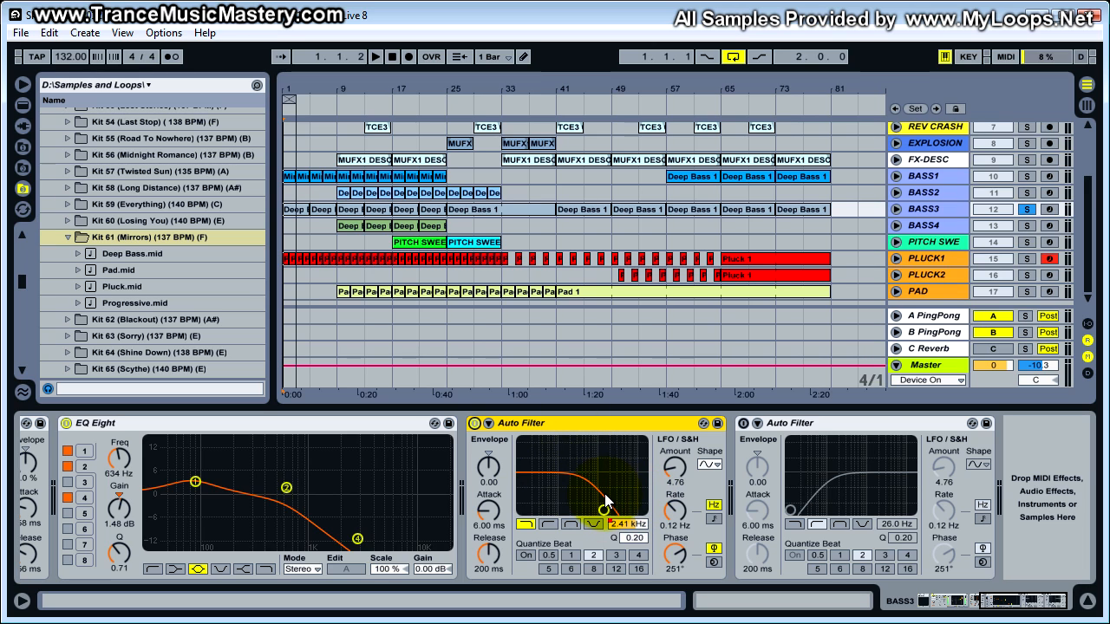
- Switch on BASS3's second Auto Filter, the high-pass one, during playback and stop
{"action": "left_click", "coordinate": [850, 425]}
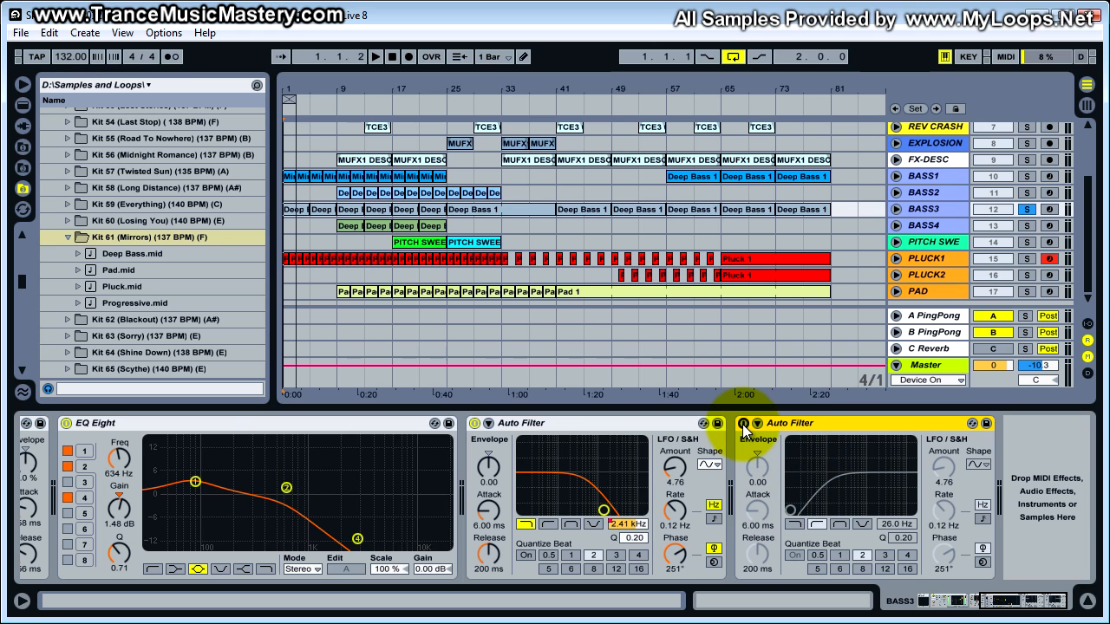
{"action": "left_click", "coordinate": [780, 424]}
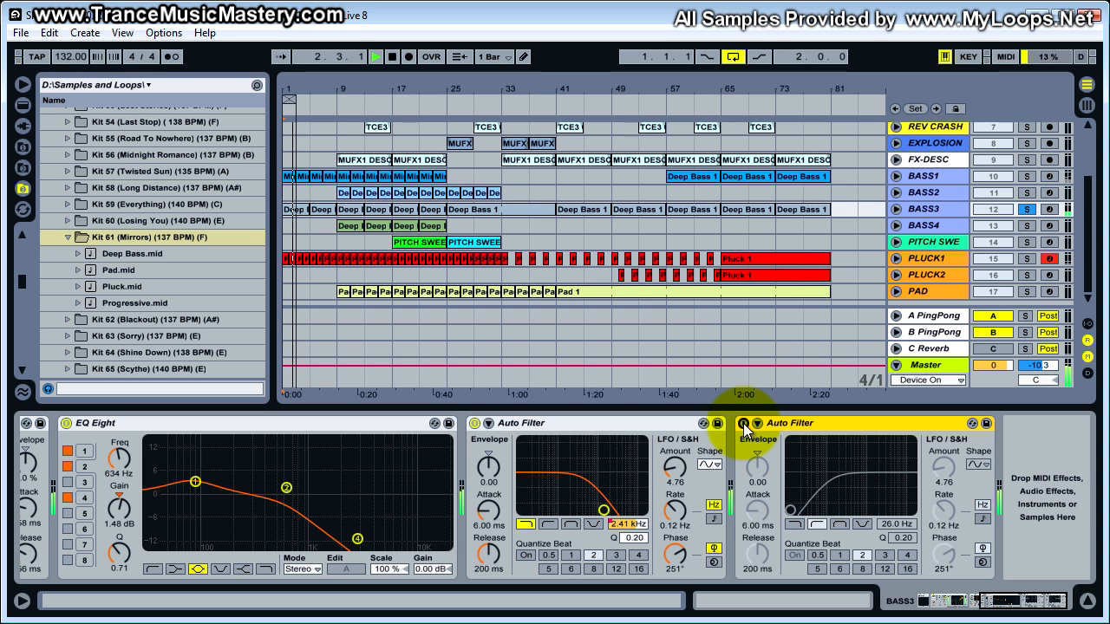
{"action": "left_click", "coordinate": [743, 423]}
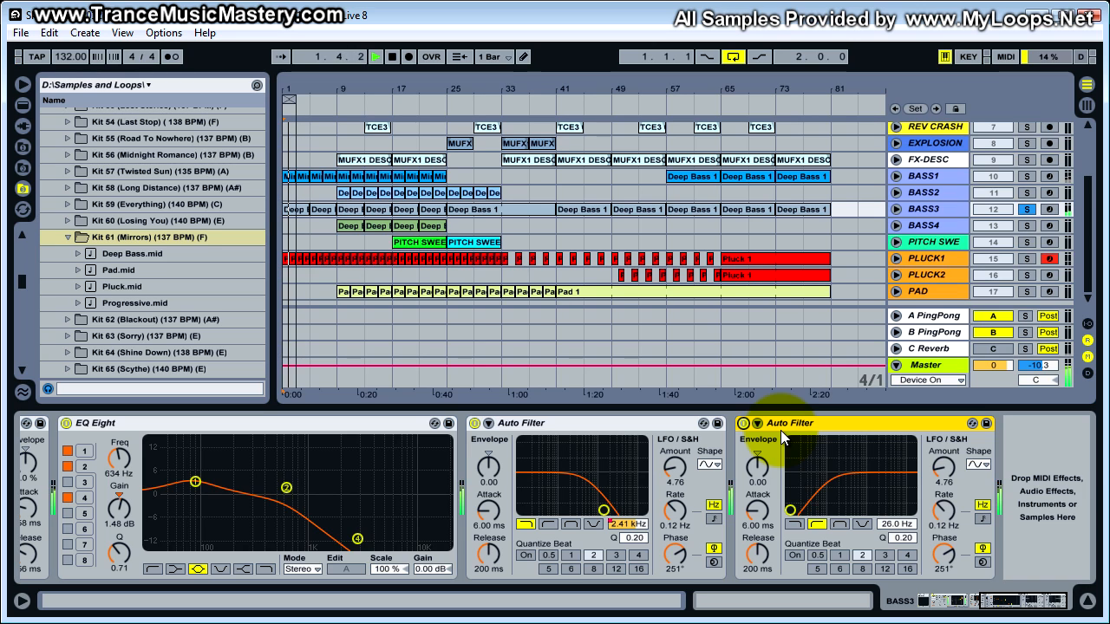
{"action": "key", "text": "space"}
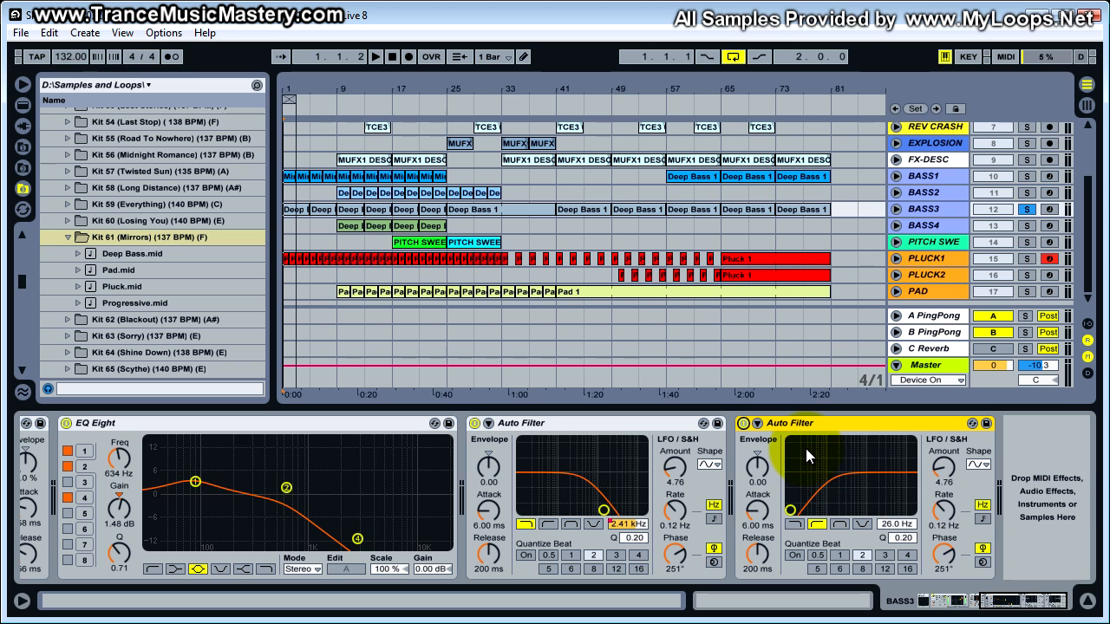
- Unfold the BASS3 and BASS1 tracks and select BASS3's first clip range from 1.1.1 to 5.1.1
{"action": "left_click", "coordinate": [1026, 209]}
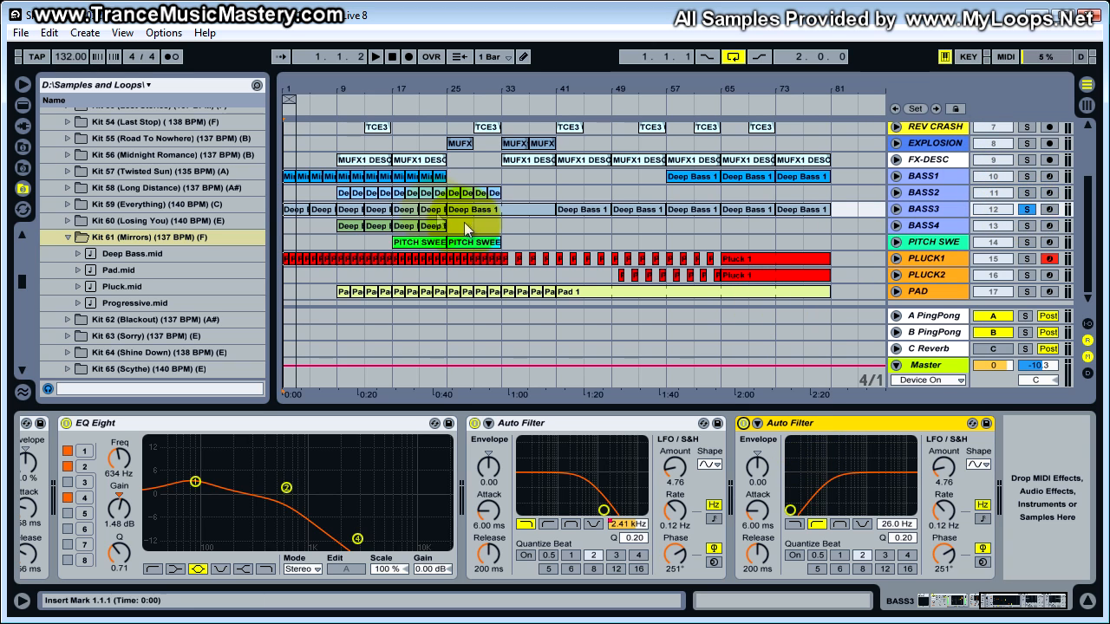
{"action": "left_click", "coordinate": [335, 242]}
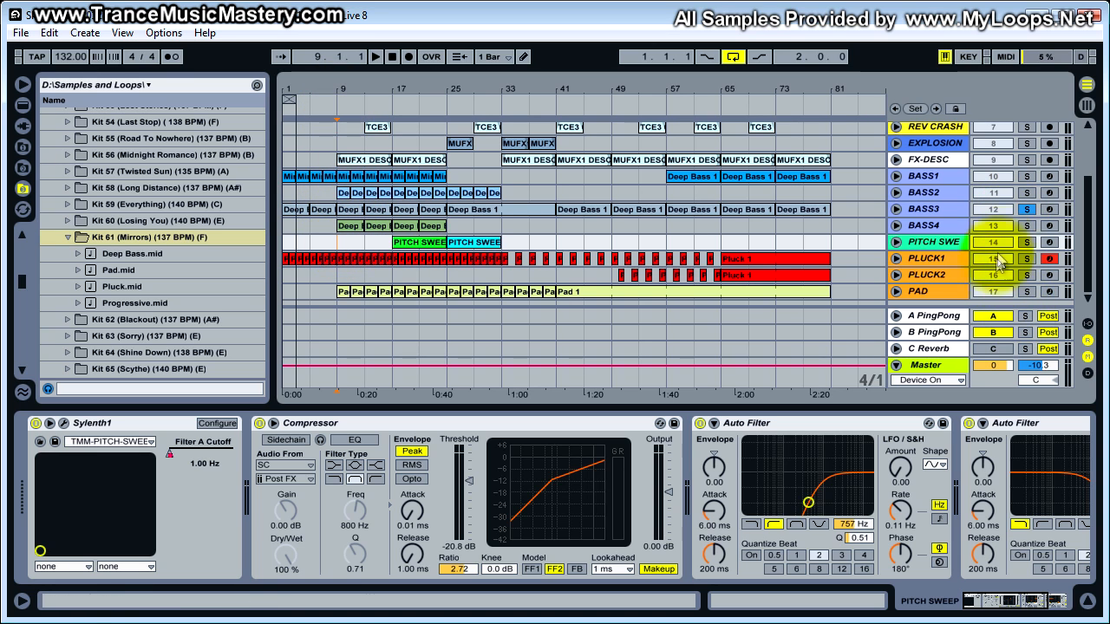
{"action": "left_click", "coordinate": [896, 209]}
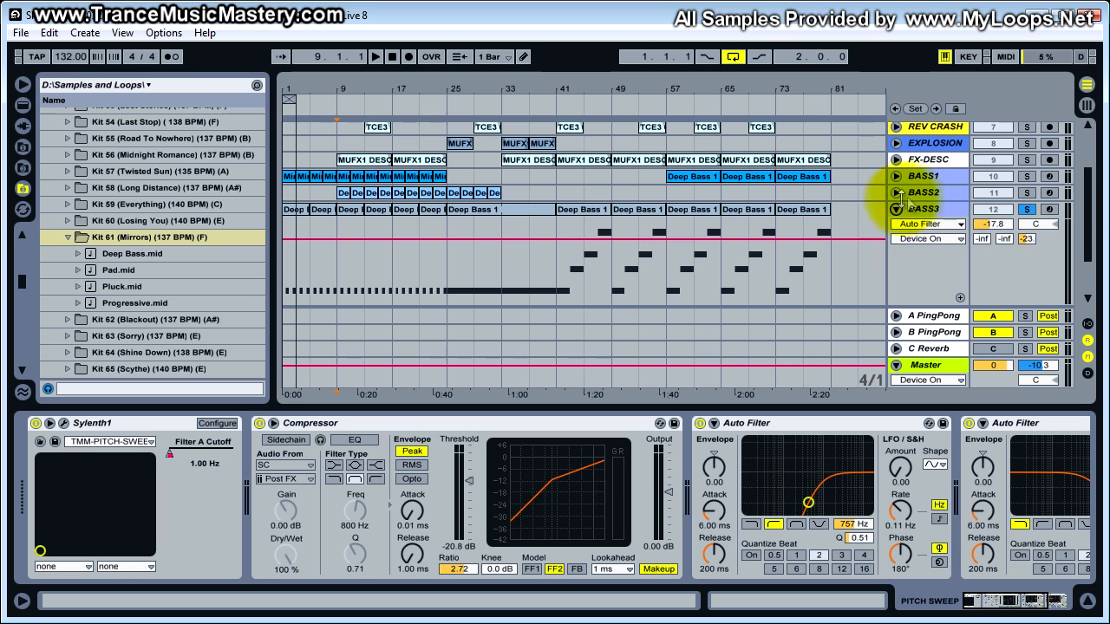
{"action": "left_click", "coordinate": [896, 176]}
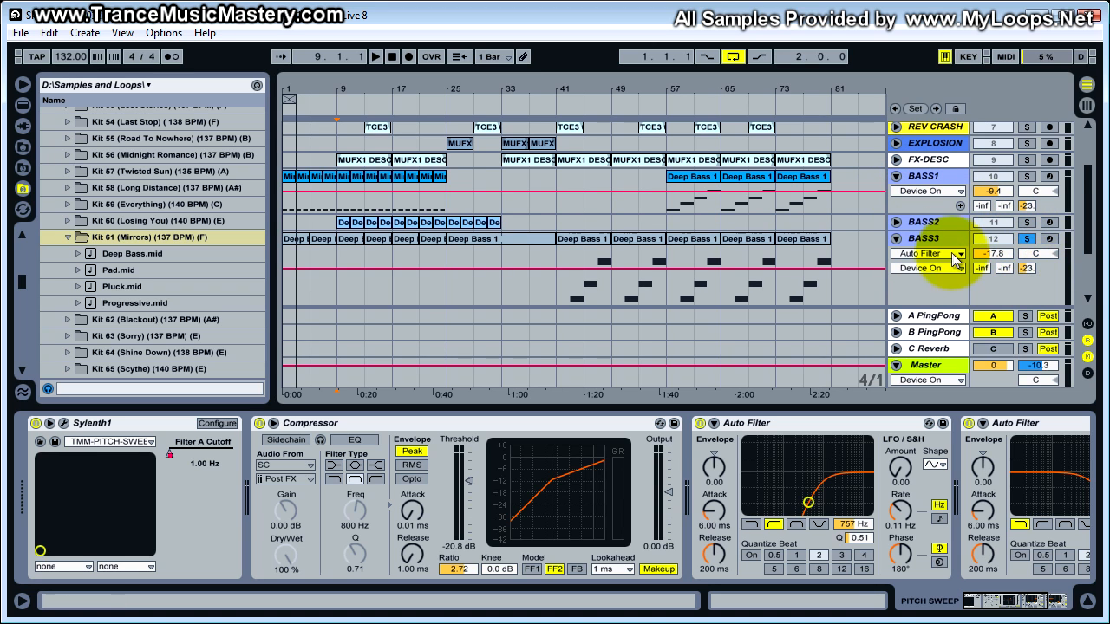
{"action": "left_click", "coordinate": [293, 240]}
- Play the soloed BASS3 from the start with the C Reverb return switched on, stop, and switch the return off
{"action": "left_click", "coordinate": [1001, 349]}
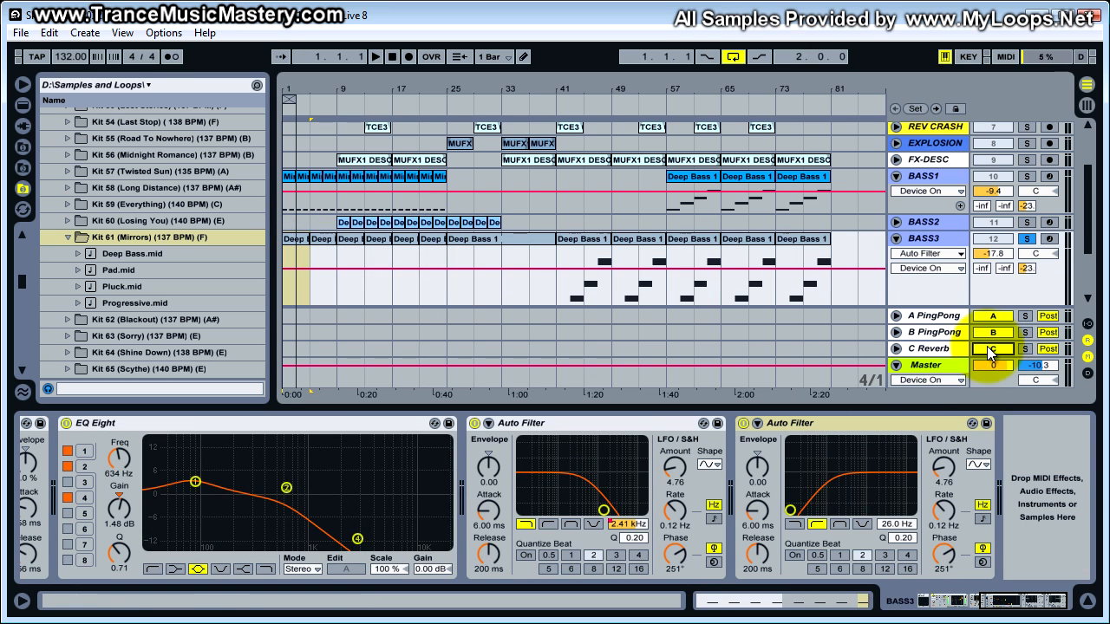
{"action": "left_click", "coordinate": [291, 239]}
{"action": "key", "text": "space"}
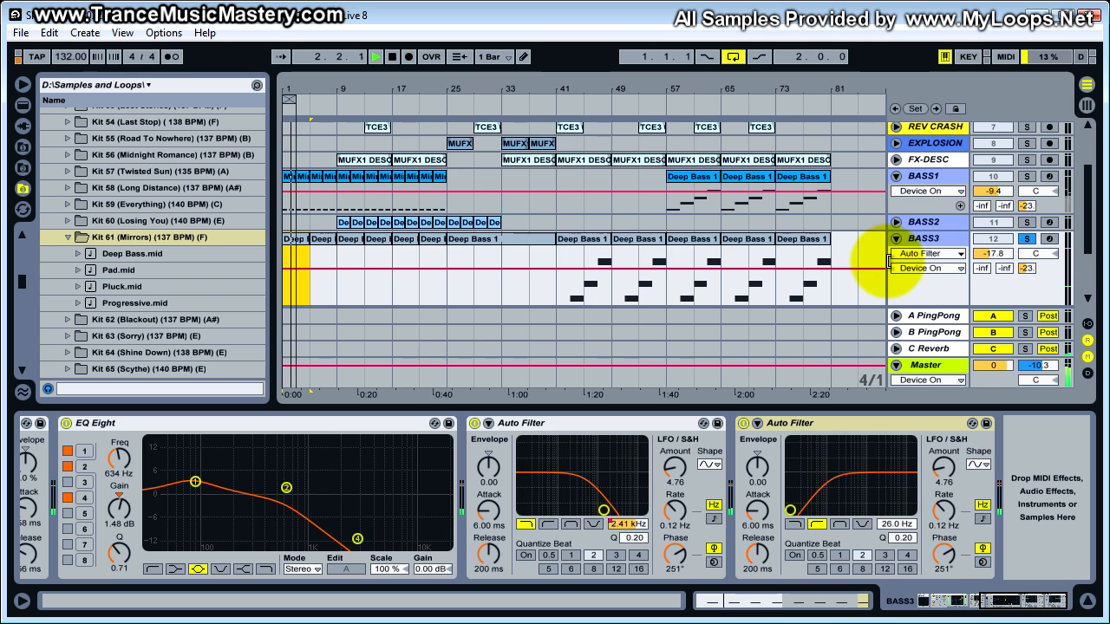
{"action": "key", "text": "space"}
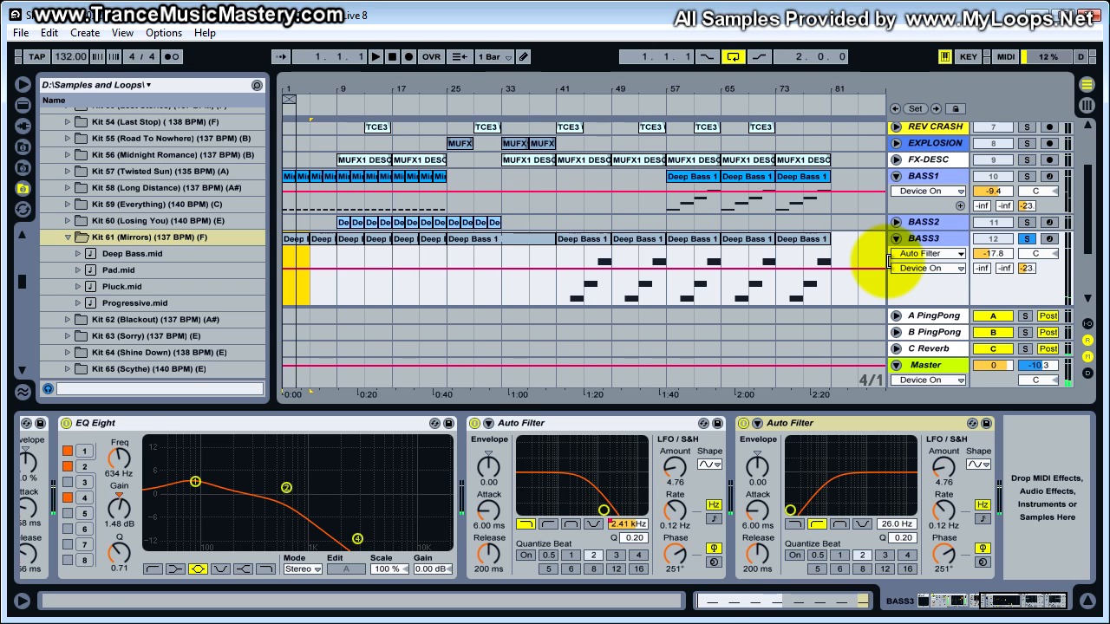
{"action": "left_click", "coordinate": [1004, 351]}
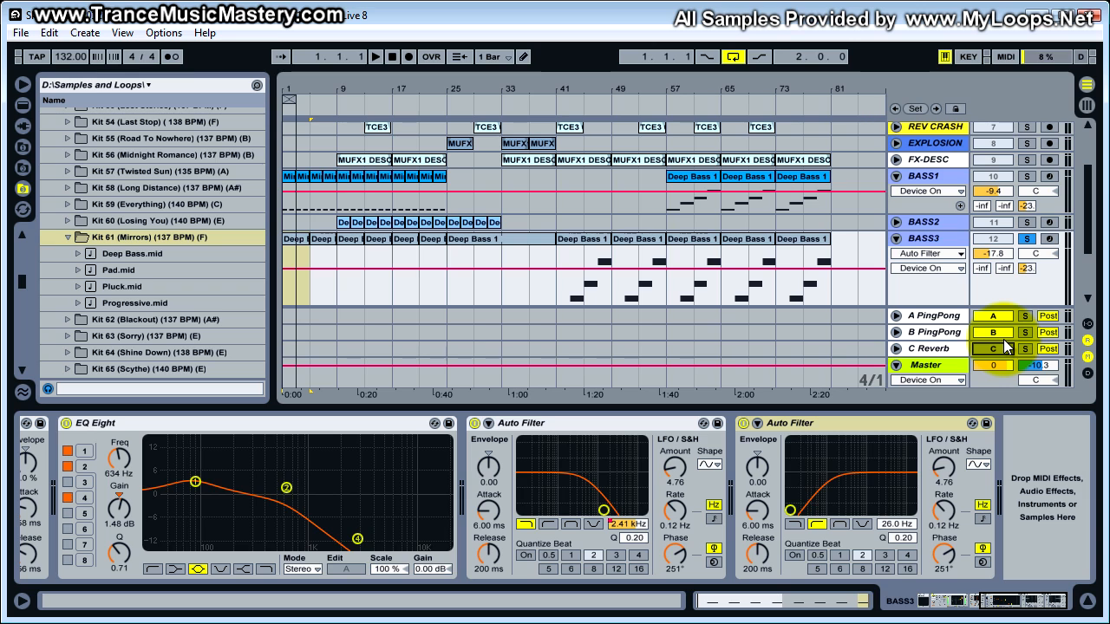
- Solo BASS1 along with BASS3, play both from the start with C Reverb switched on, stop, and switch C Reverb off
{"action": "left_click", "coordinate": [1027, 176]}
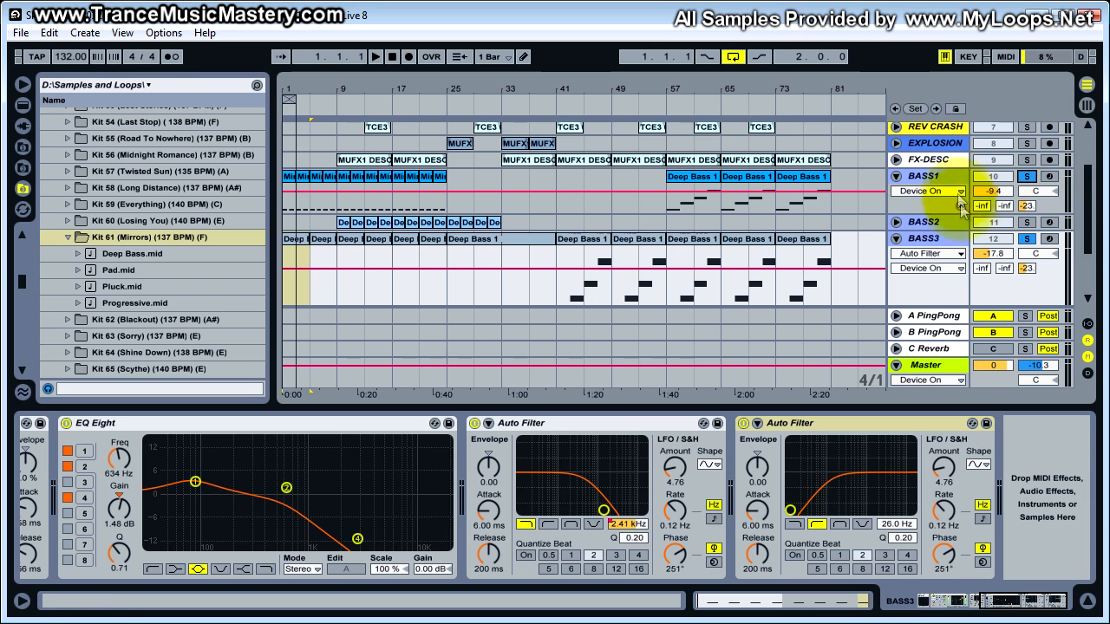
{"action": "left_click", "coordinate": [293, 222]}
{"action": "left_click", "coordinate": [993, 348]}
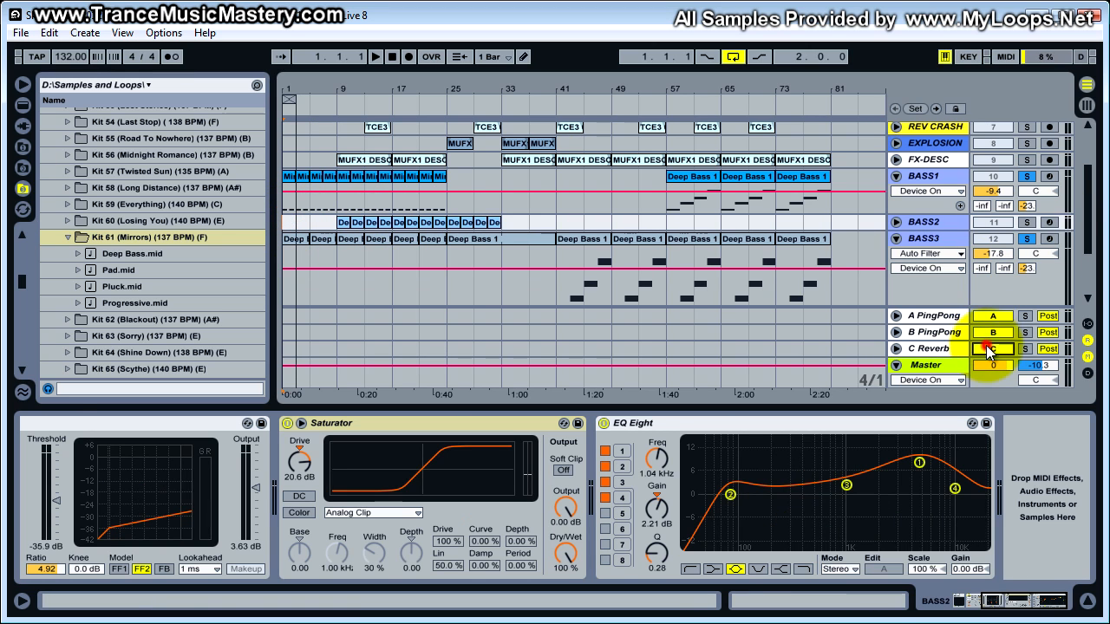
{"action": "left_click", "coordinate": [287, 223]}
{"action": "key", "text": "space"}
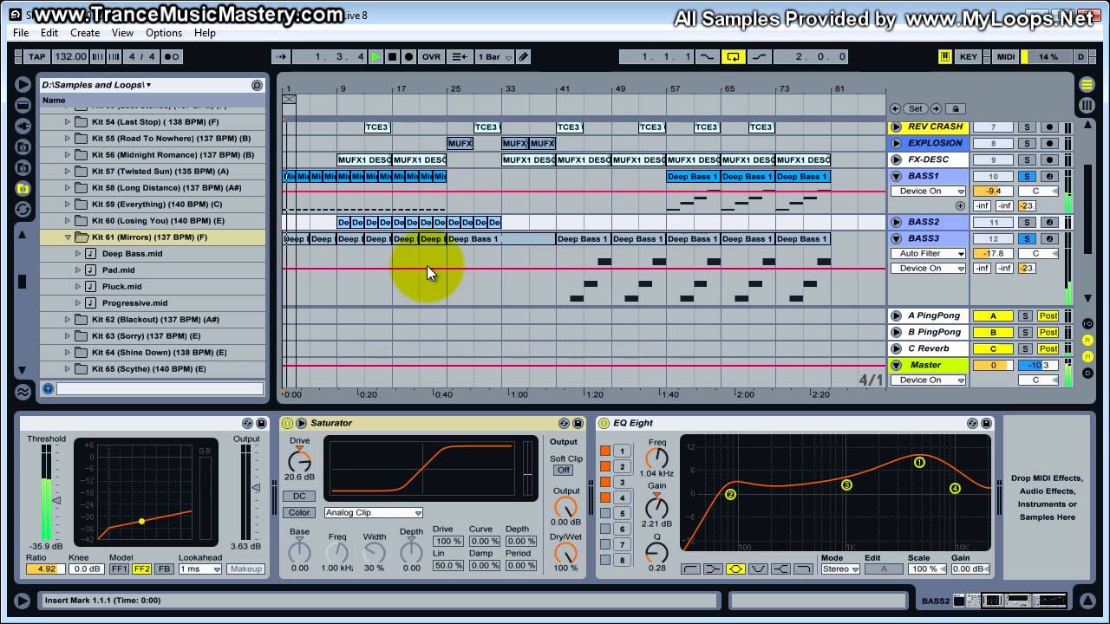
{"action": "key", "text": "space"}
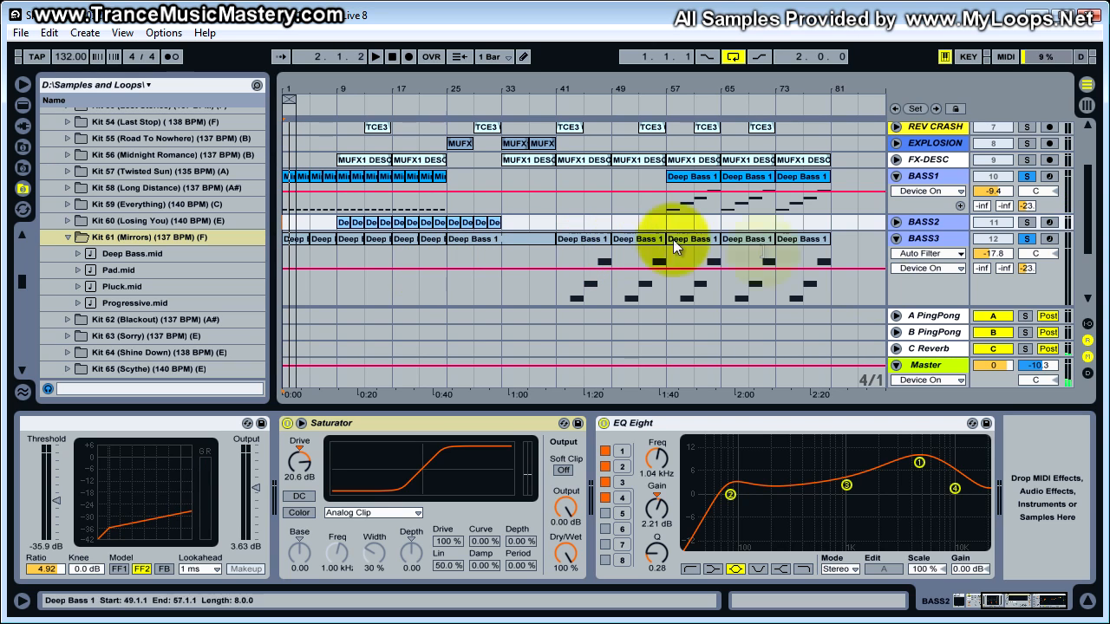
{"action": "left_click", "coordinate": [994, 347]}
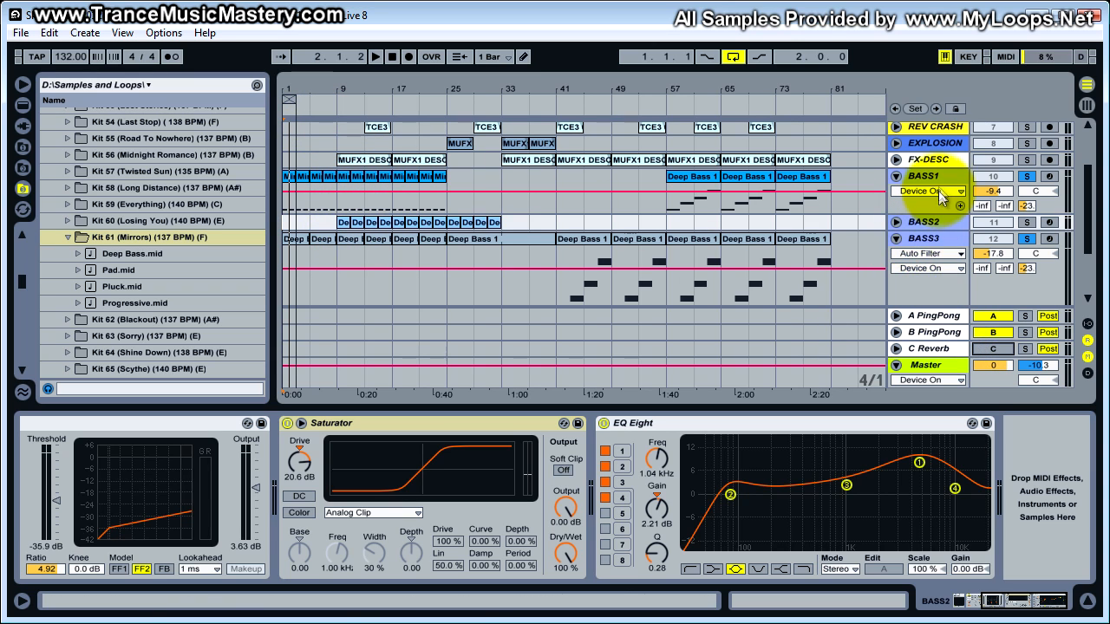
- Select the BASS2 track and bypass its Compressor, Saturator and EQ Eight
{"action": "left_click", "coordinate": [946, 222]}
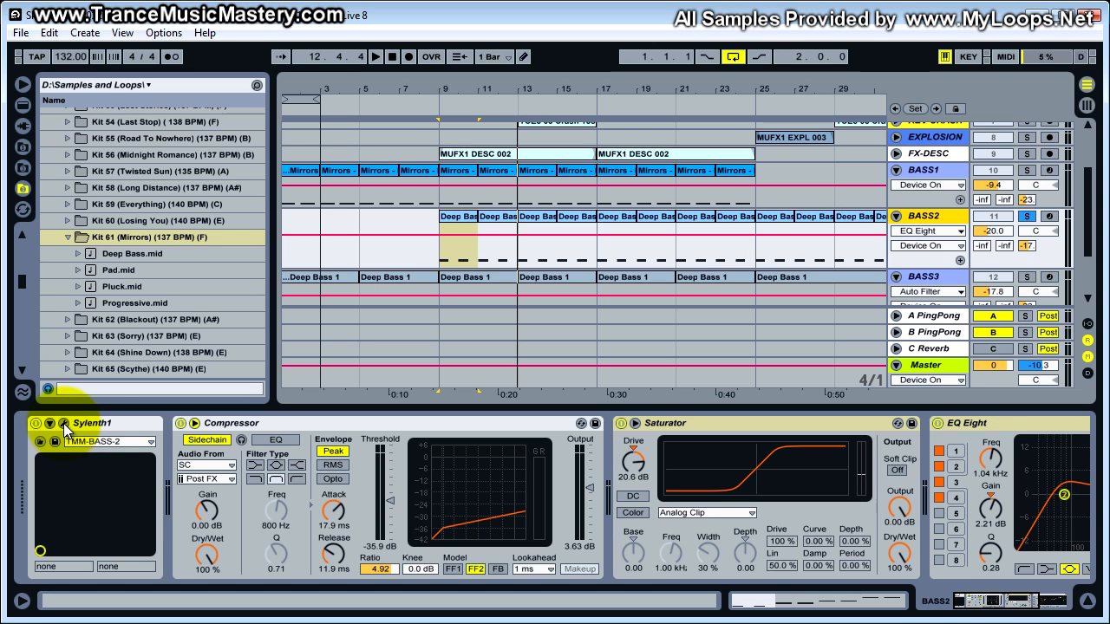
{"action": "left_click", "coordinate": [180, 423]}
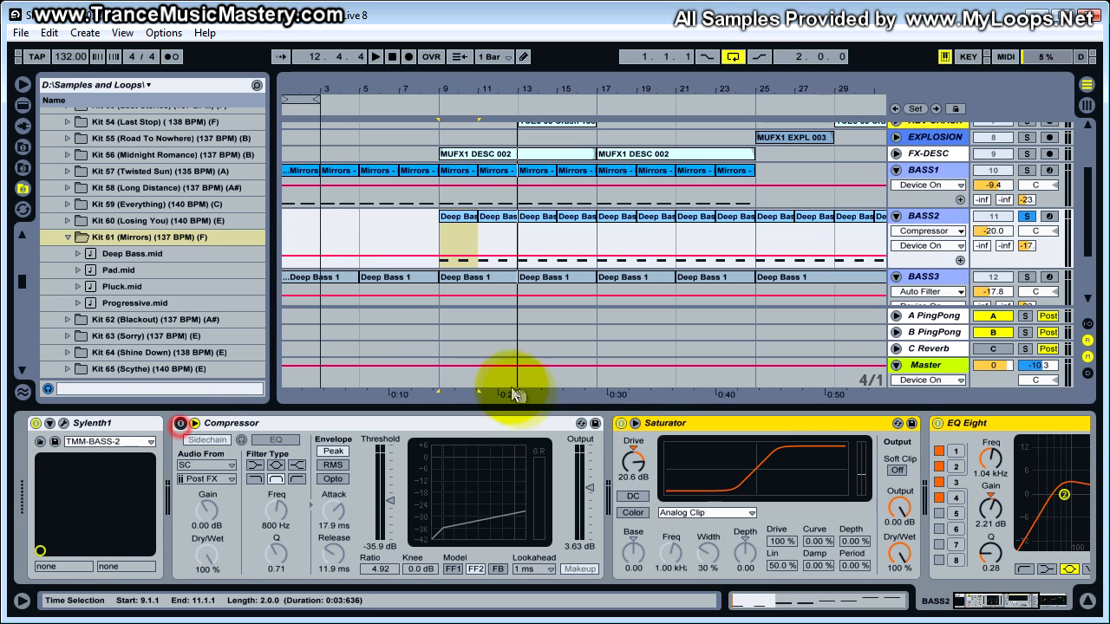
{"action": "left_click", "coordinate": [621, 423]}
{"action": "left_click", "coordinate": [938, 423]}
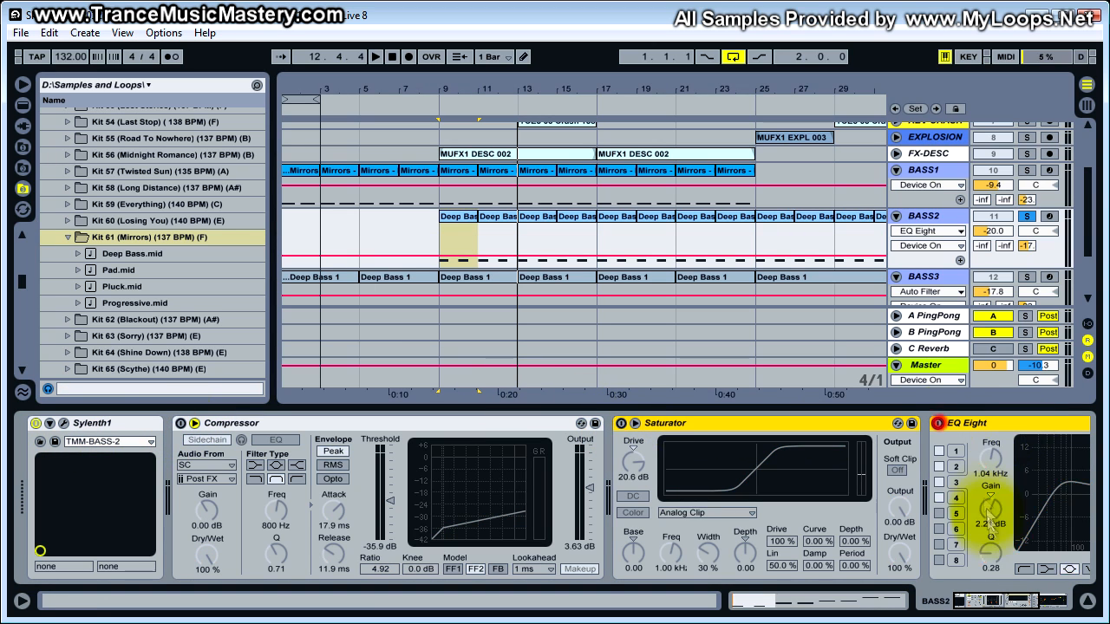
- Open BASS2's Sylenth1 patch TMM-BASS-2, inspect Part B and Part A, and display Filter A's cutoff value
{"action": "left_click", "coordinate": [50, 423]}
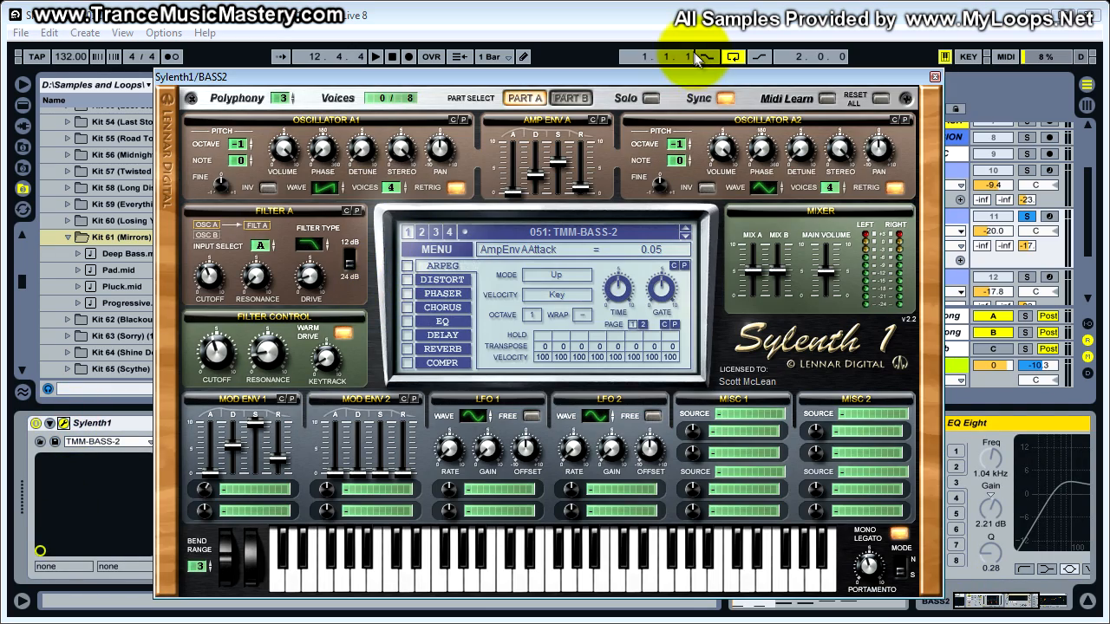
{"action": "left_click_drag", "start_coordinate": [683, 74], "coordinate": [696, 64]}
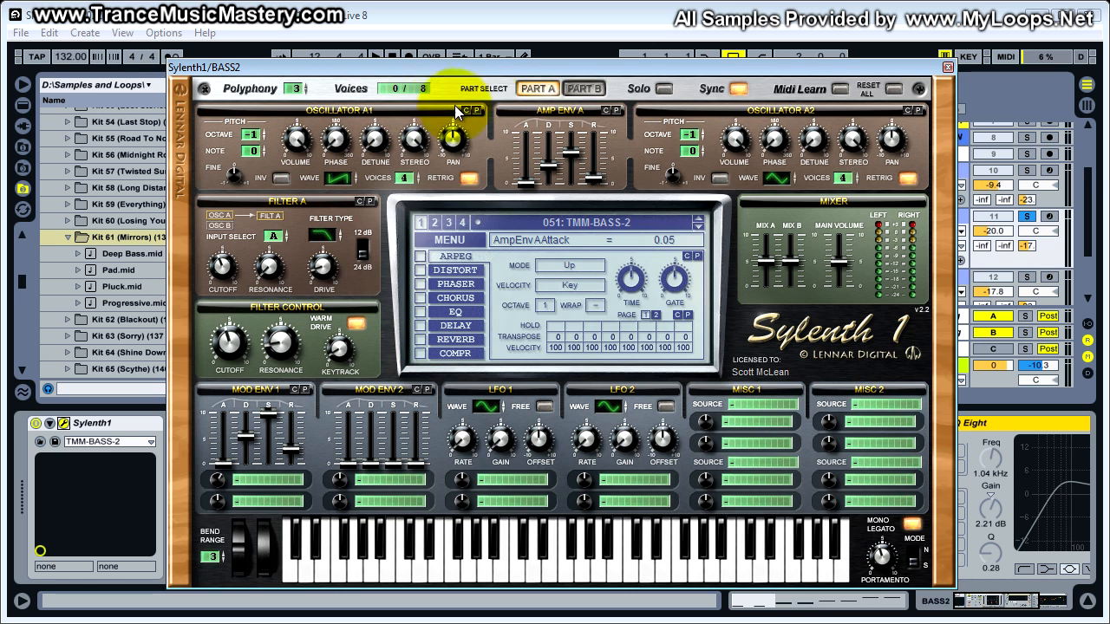
{"action": "left_click", "coordinate": [585, 87]}
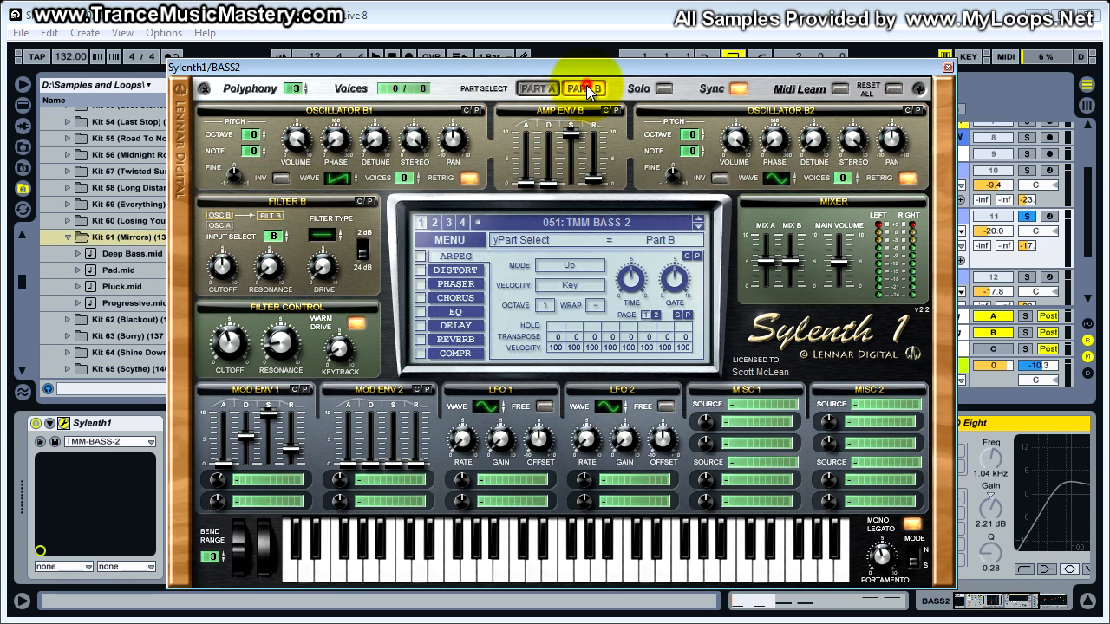
{"action": "left_click", "coordinate": [537, 88]}
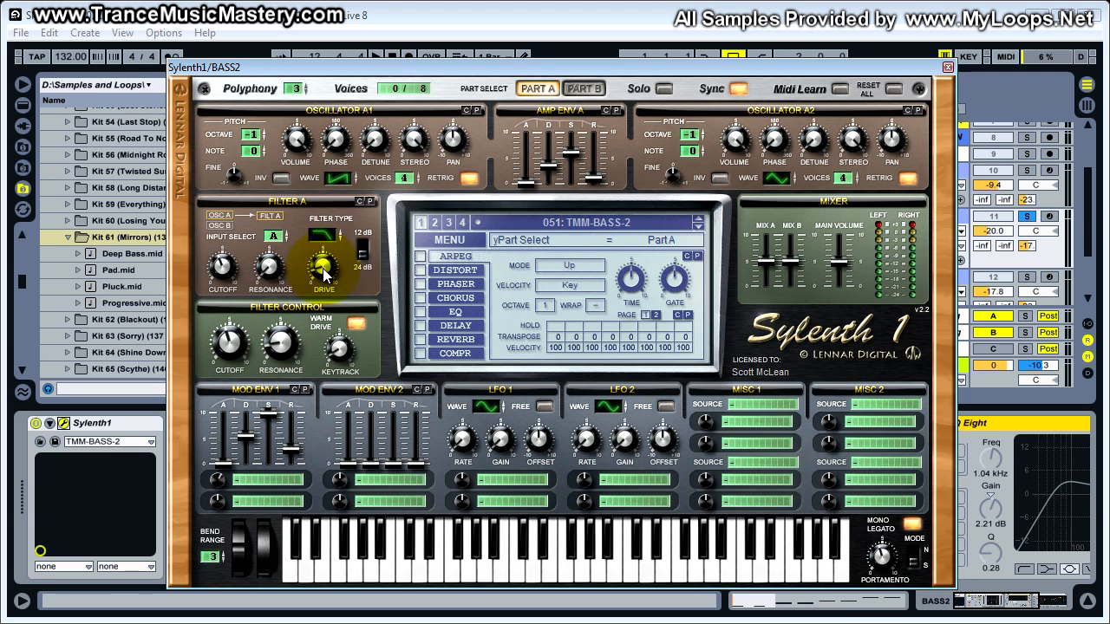
{"action": "left_click", "coordinate": [222, 270]}
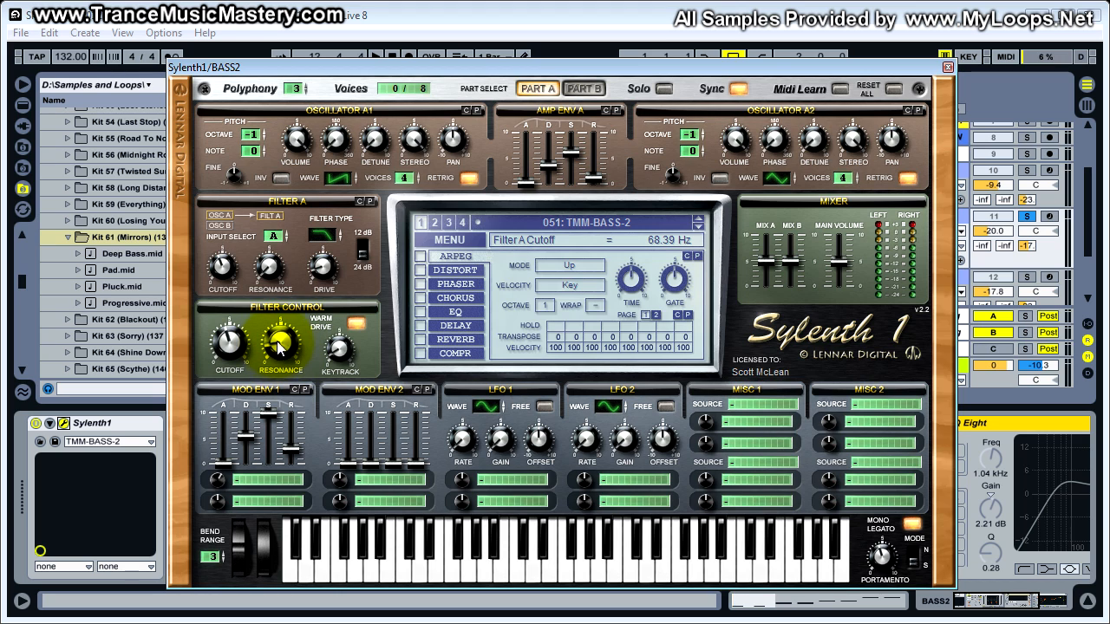
- Display the Filter Control keytrack value in BASS2's Sylenth1 patch, arm BASS2 for recording, and close the synth window
{"action": "left_click", "coordinate": [338, 352]}
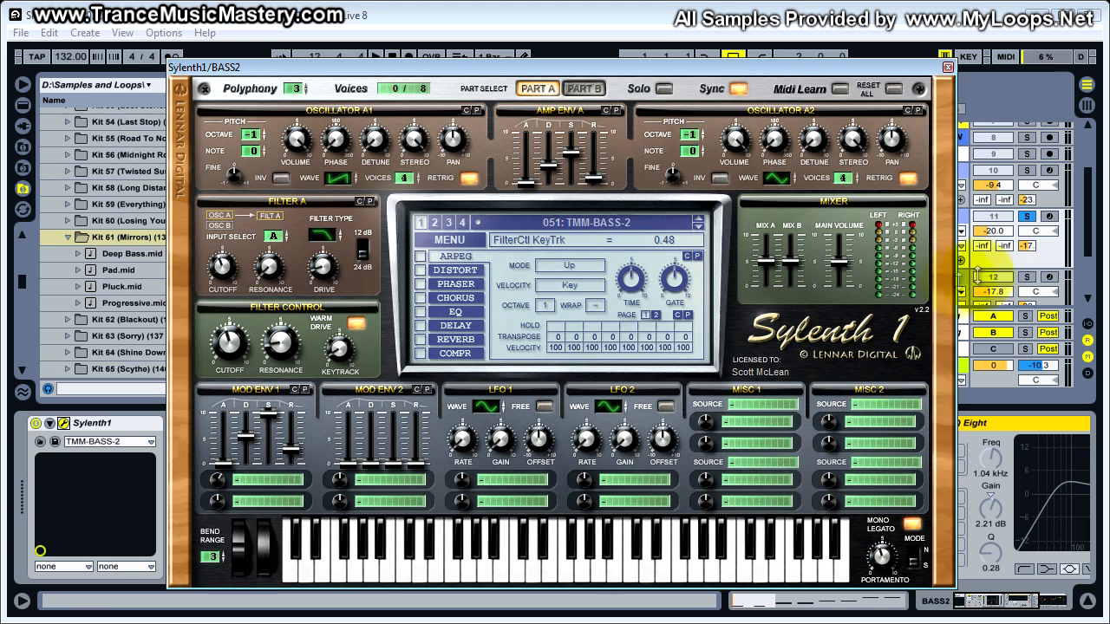
{"action": "left_click", "coordinate": [1050, 216]}
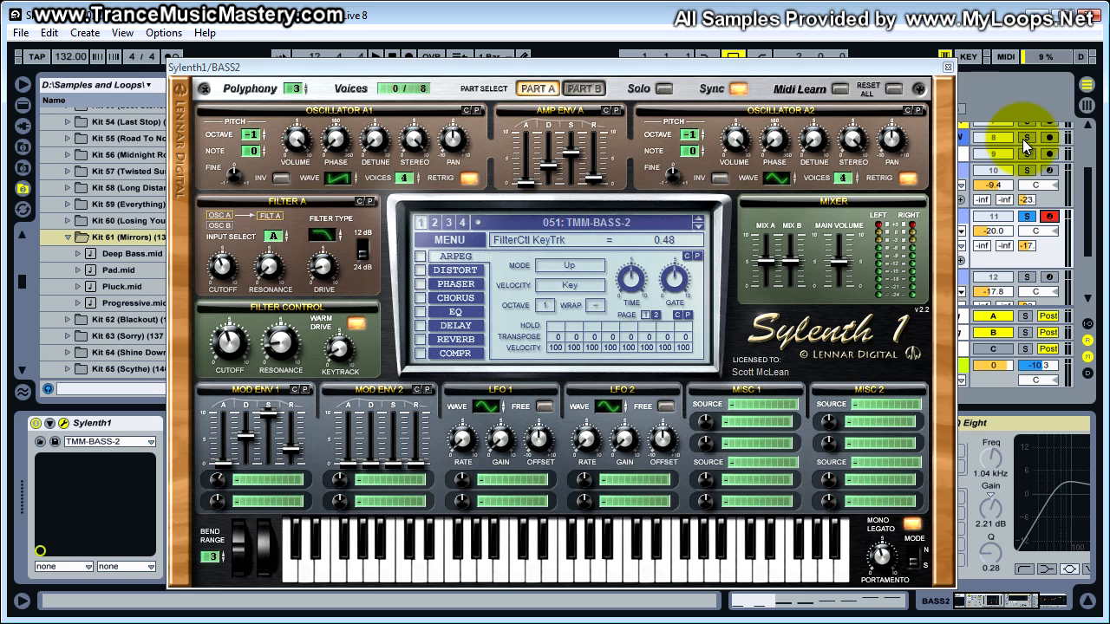
{"action": "left_click", "coordinate": [949, 67]}
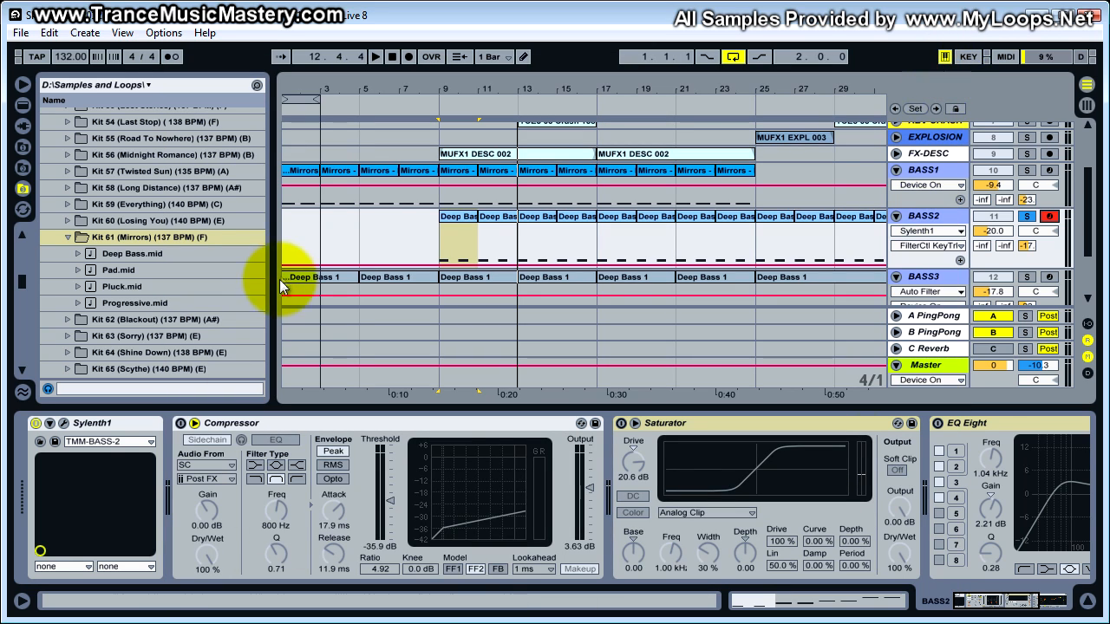
- Play the soloed BASS2 from bar 9 with its Compressor, Saturator and EQ Eight bypassed, and stop
{"action": "left_click", "coordinate": [458, 218]}
{"action": "key", "text": "space"}
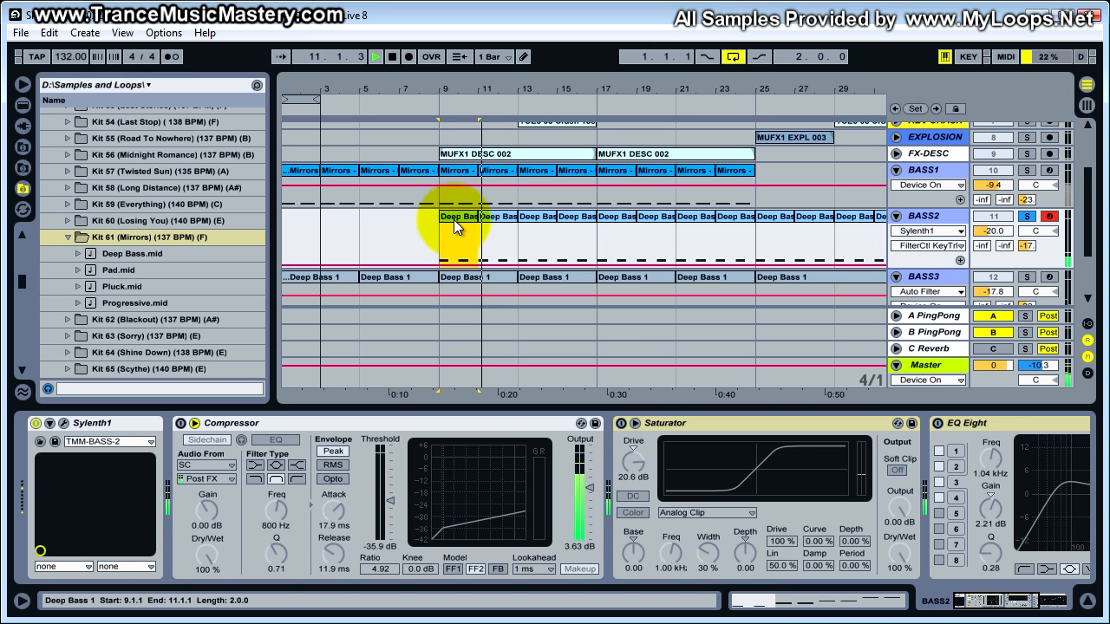
{"action": "key", "text": "space"}
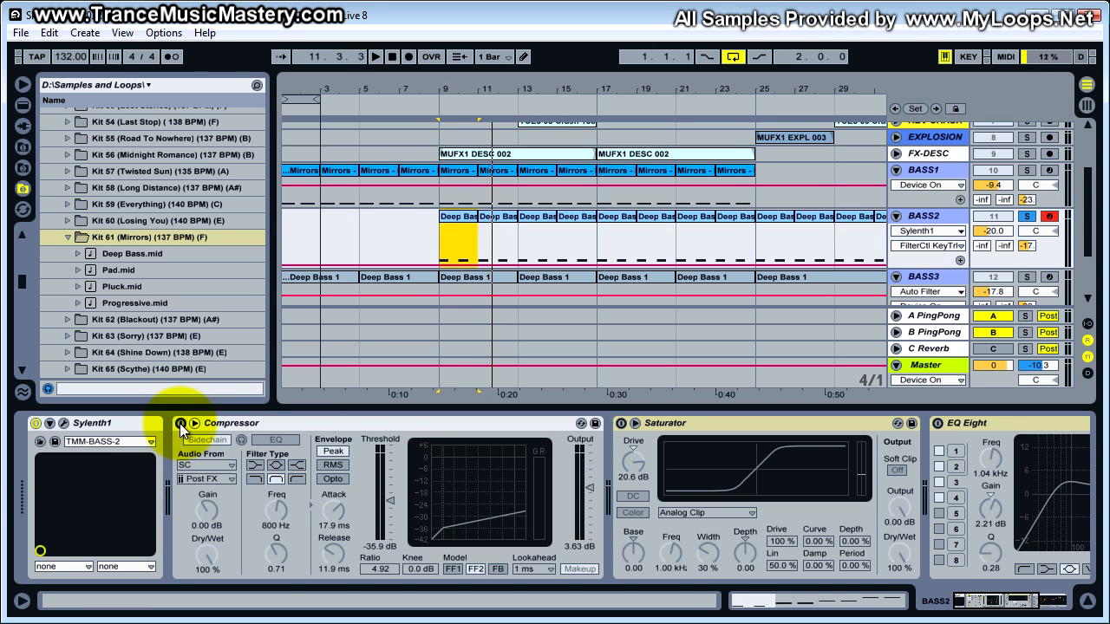
- Switch BASS2's sidechain Compressor on, play the track from bar 9, and stop
{"action": "left_click", "coordinate": [182, 424]}
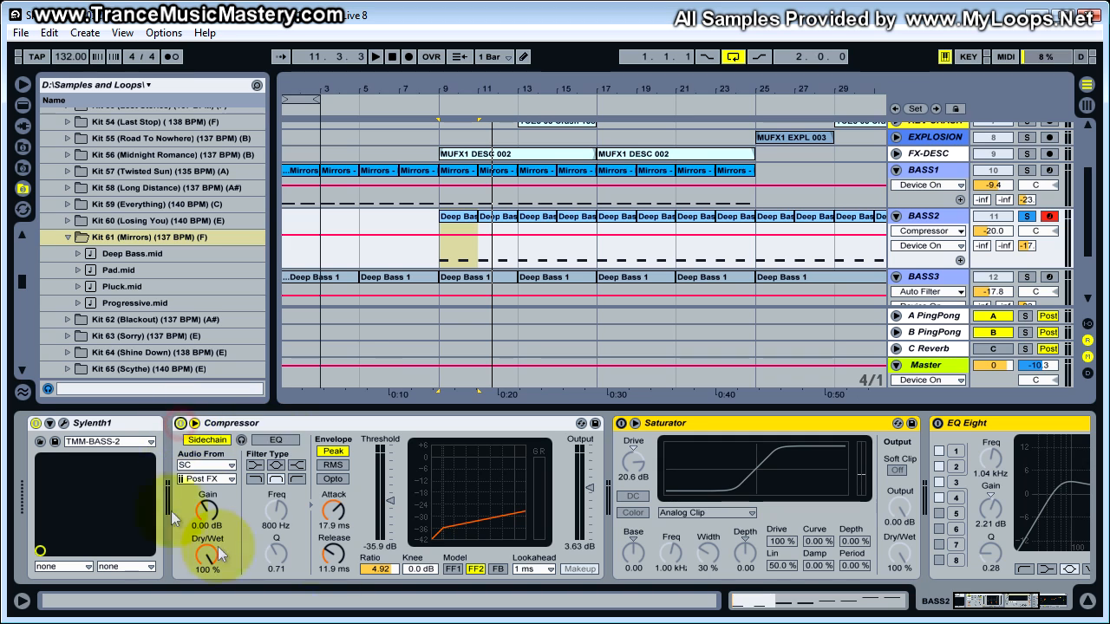
{"action": "key", "text": "space"}
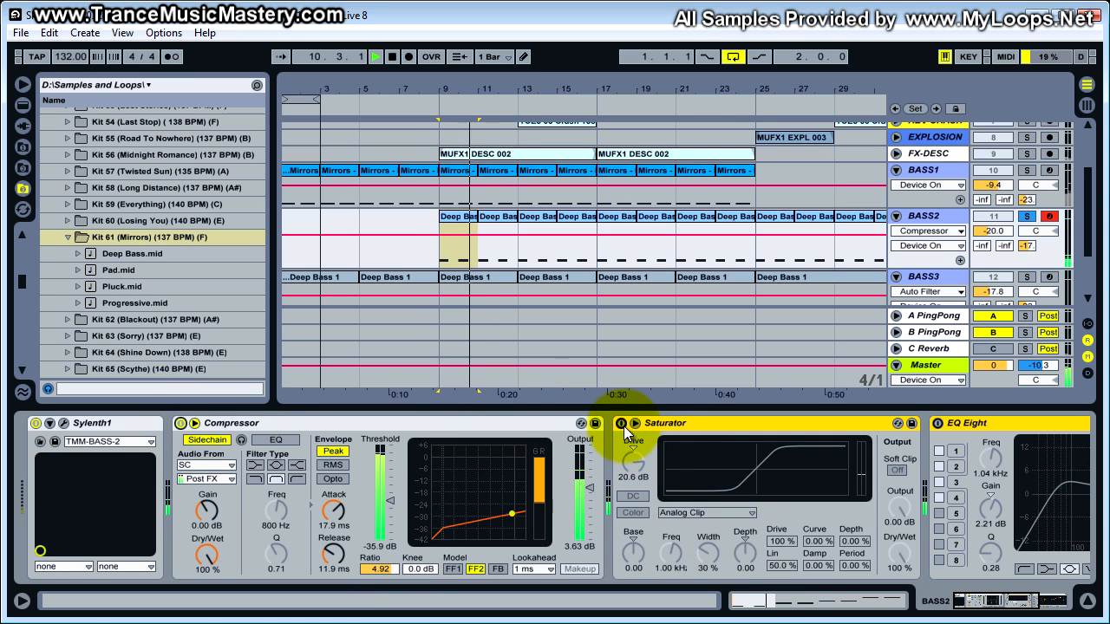
{"action": "key", "text": "space"}
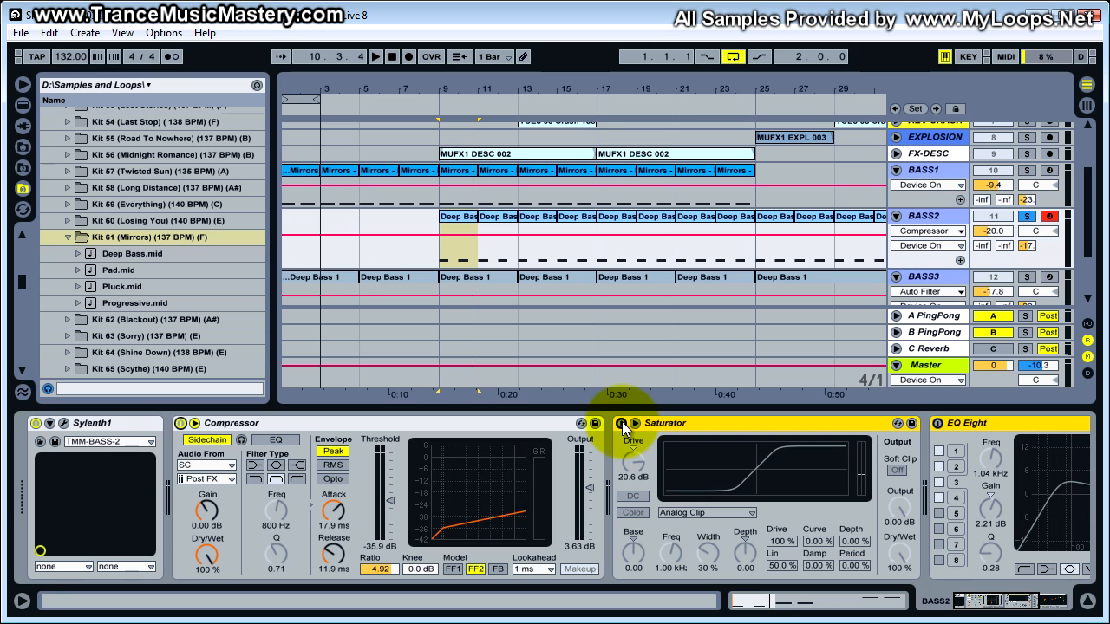
- Switch BASS2's Saturator on, play the track from bar 9, and stop
{"action": "left_click", "coordinate": [621, 424]}
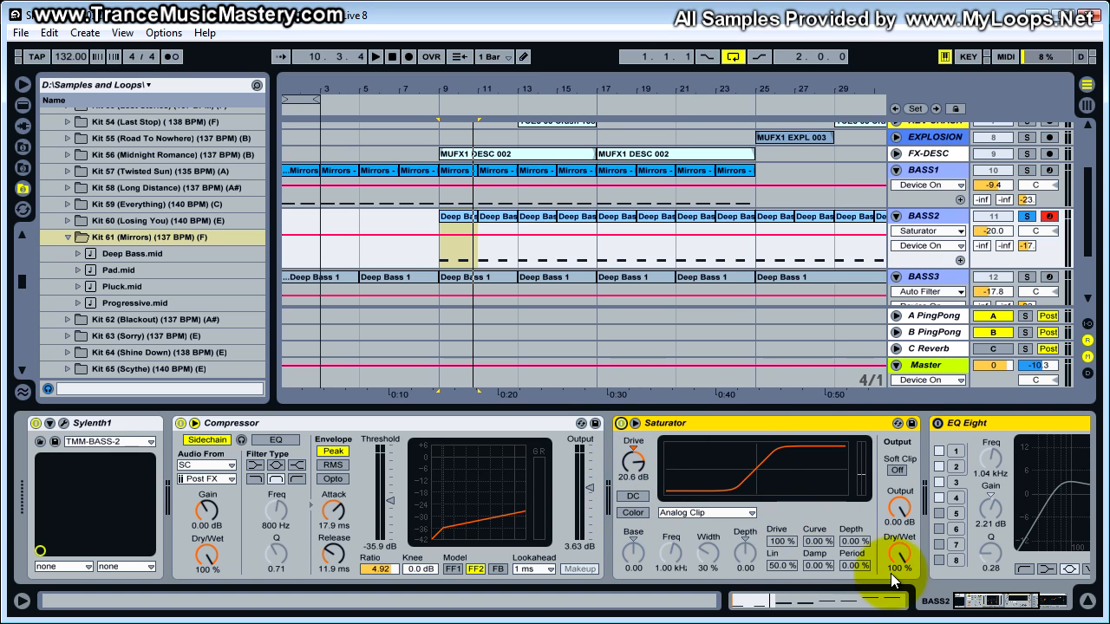
{"action": "key", "text": "space"}
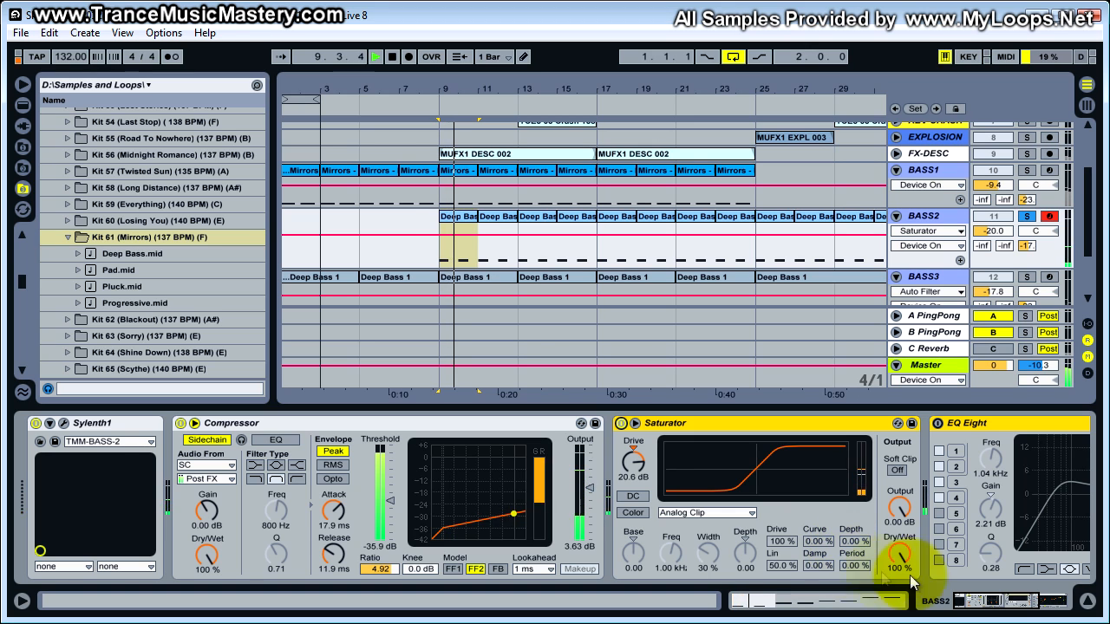
{"action": "left_click", "coordinate": [1002, 601]}
{"action": "key", "text": "space"}
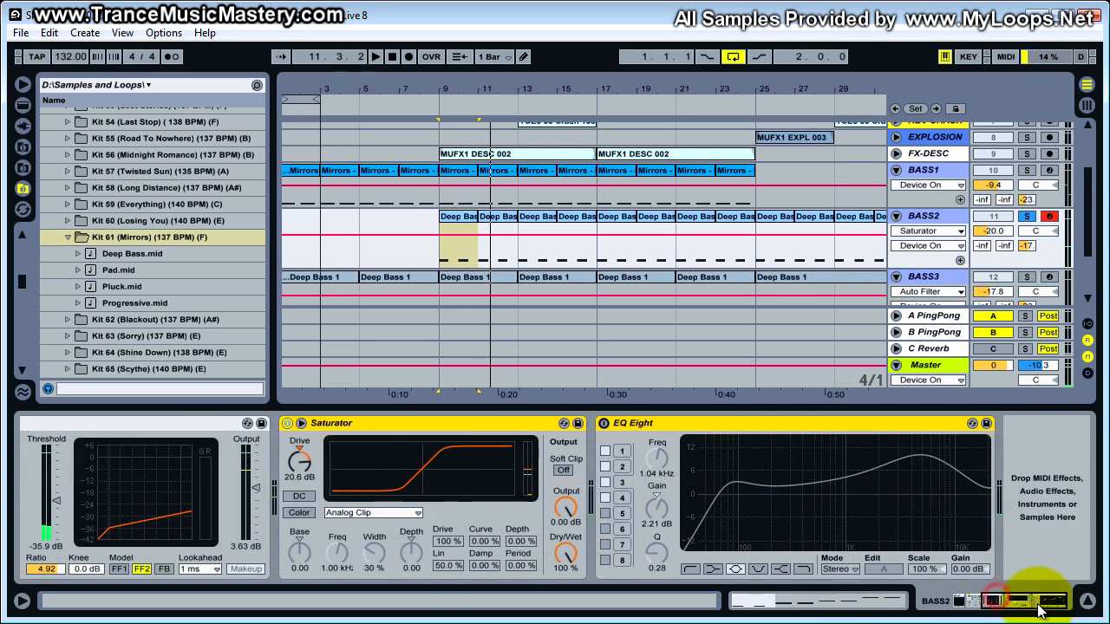
- Switch BASS2's EQ Eight on, select its band 1, play the track from bar 9, and stop
{"action": "left_click", "coordinate": [604, 423]}
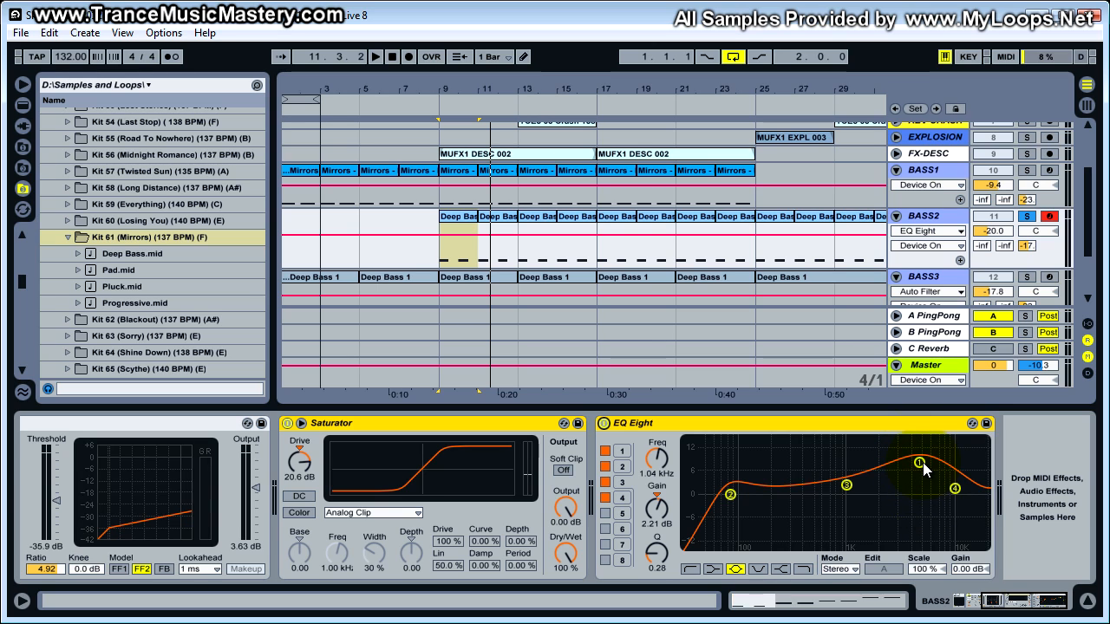
{"action": "left_click", "coordinate": [919, 462]}
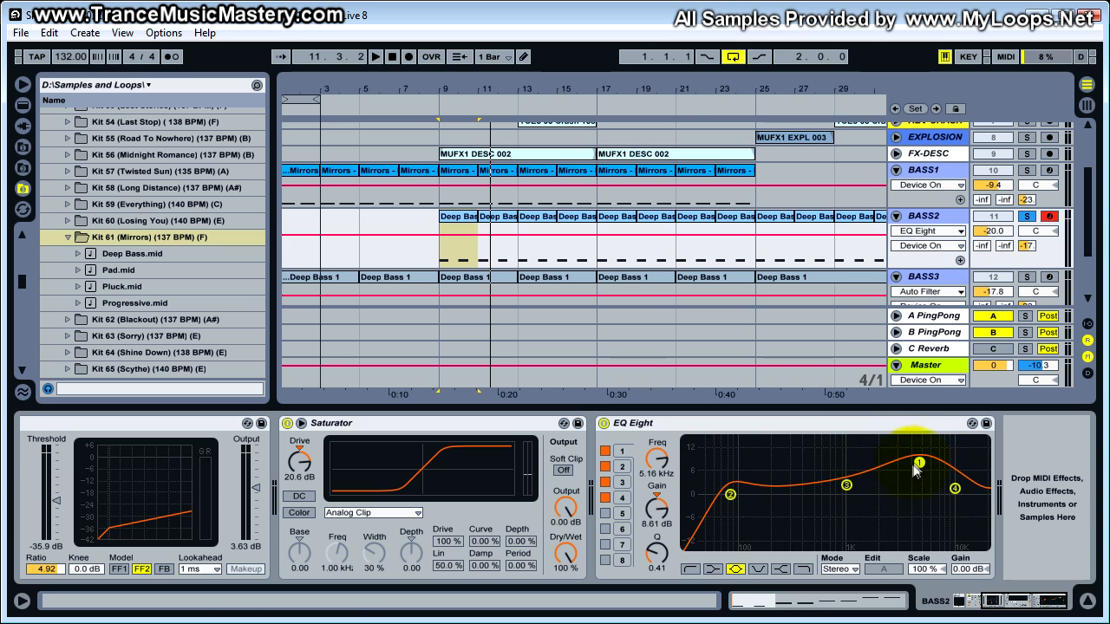
{"action": "left_click", "coordinate": [468, 216]}
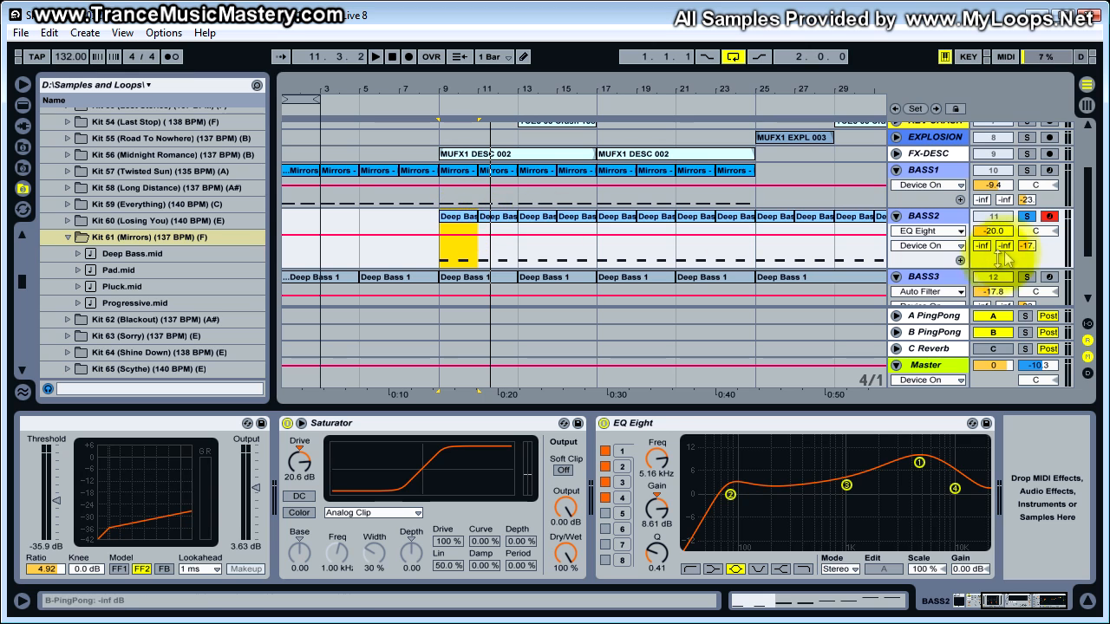
{"action": "key", "text": "space"}
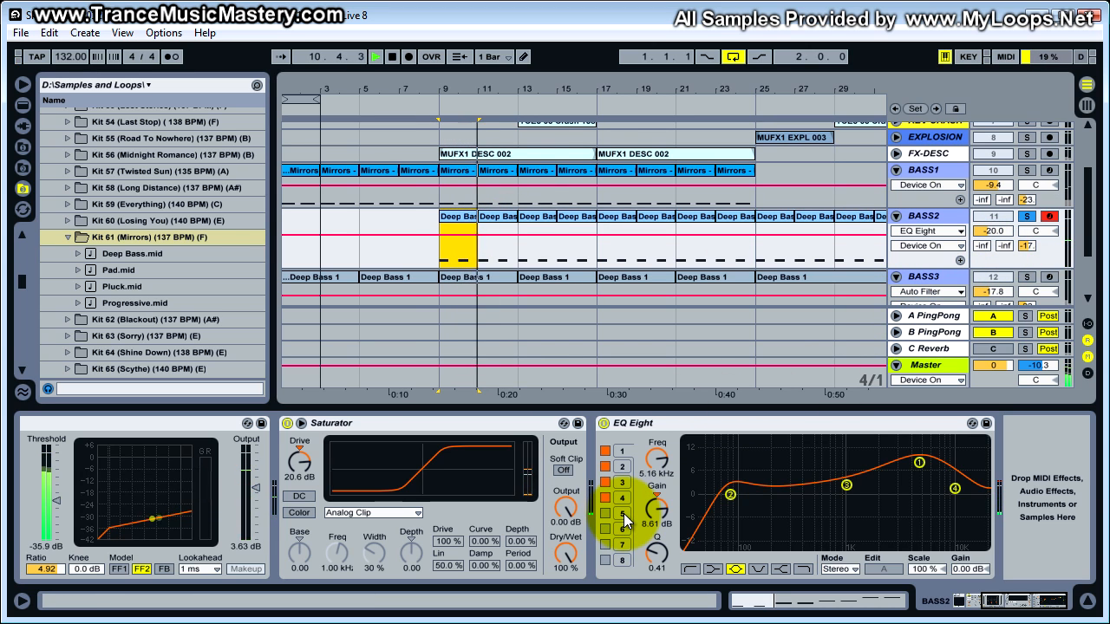
{"action": "key", "text": "space"}
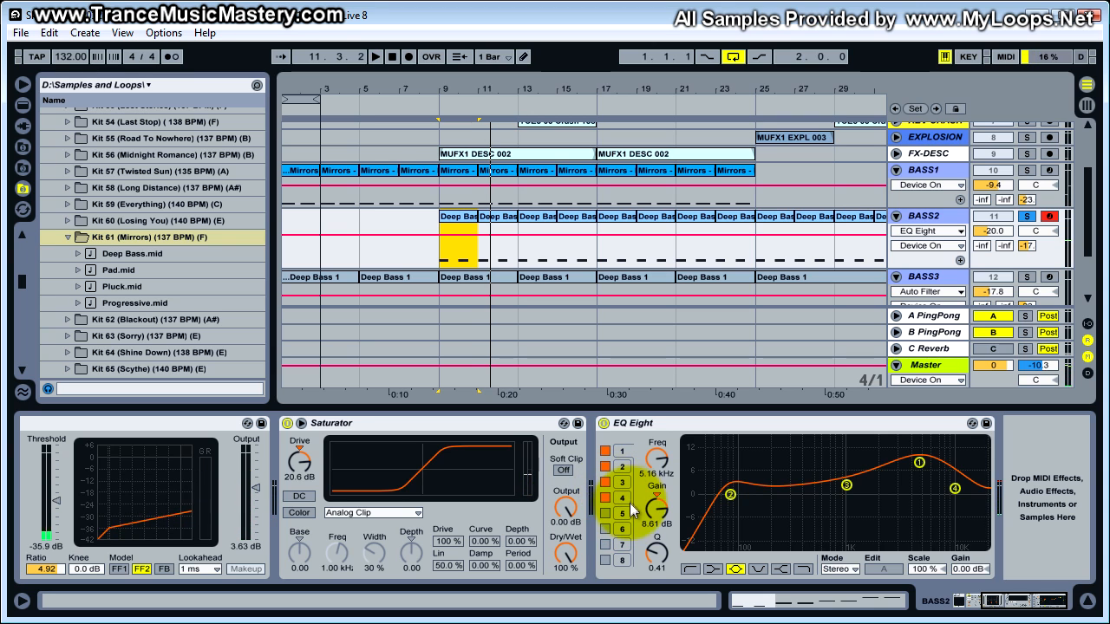
- Turn off bands 4, 3, 2 and 1 of BASS2's EQ Eight and start playback from bar 9
{"action": "left_click", "coordinate": [602, 498]}
{"action": "left_click", "coordinate": [604, 483]}
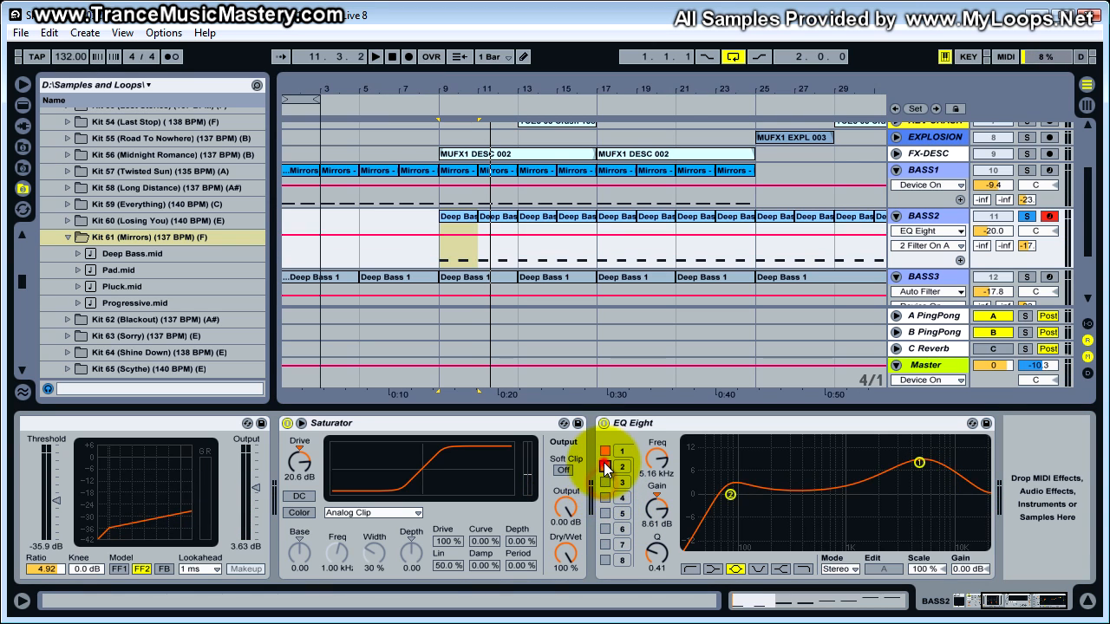
{"action": "left_click", "coordinate": [604, 467]}
{"action": "left_click", "coordinate": [604, 452]}
{"action": "key", "text": "space"}
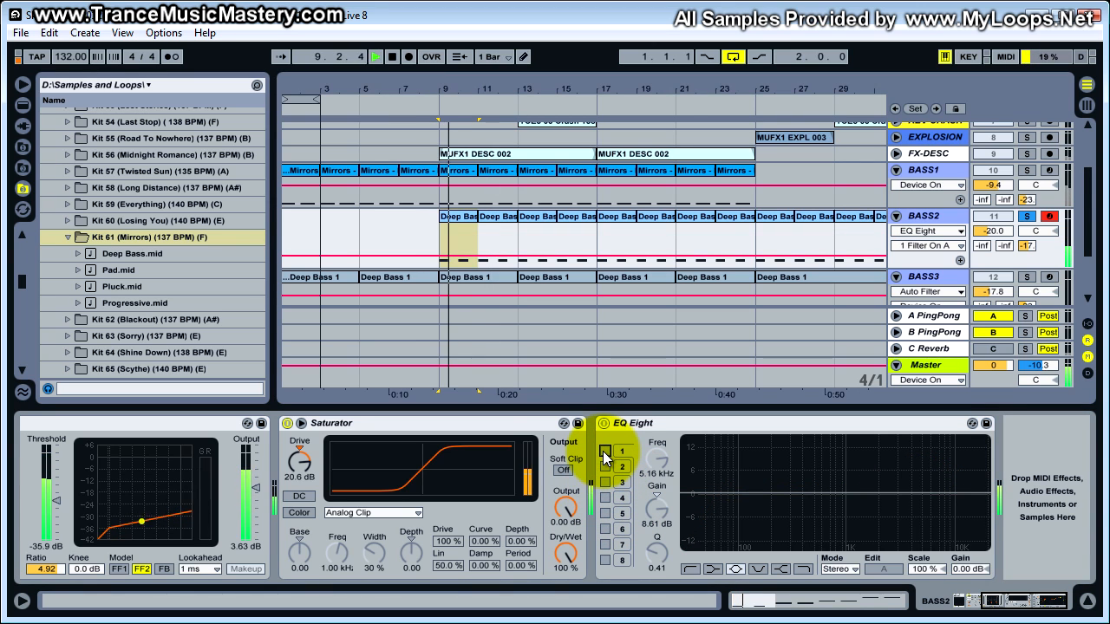
- Re-enable EQ Eight bands 1 to 4 one by one during BASS2's playback, and stop
{"action": "left_click", "coordinate": [604, 452]}
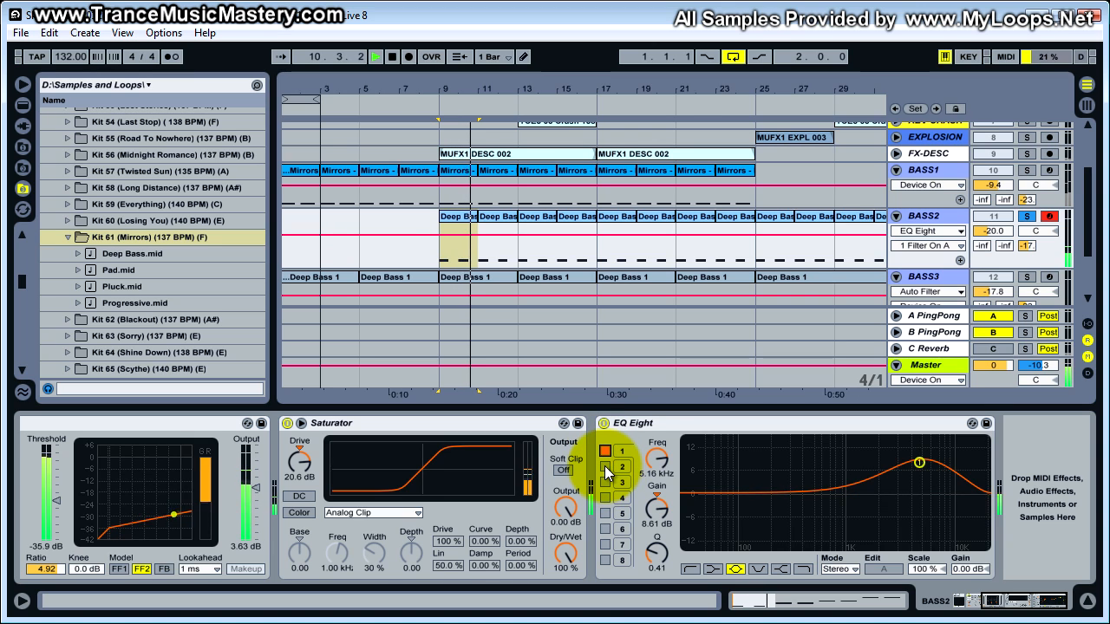
{"action": "left_click", "coordinate": [605, 467]}
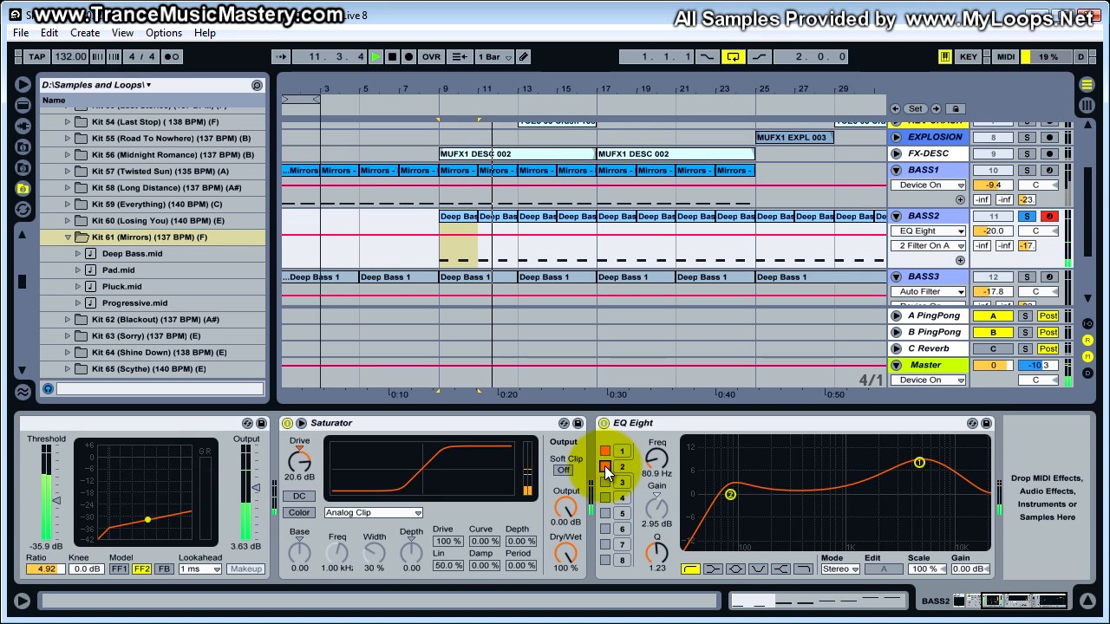
{"action": "left_click", "coordinate": [606, 483]}
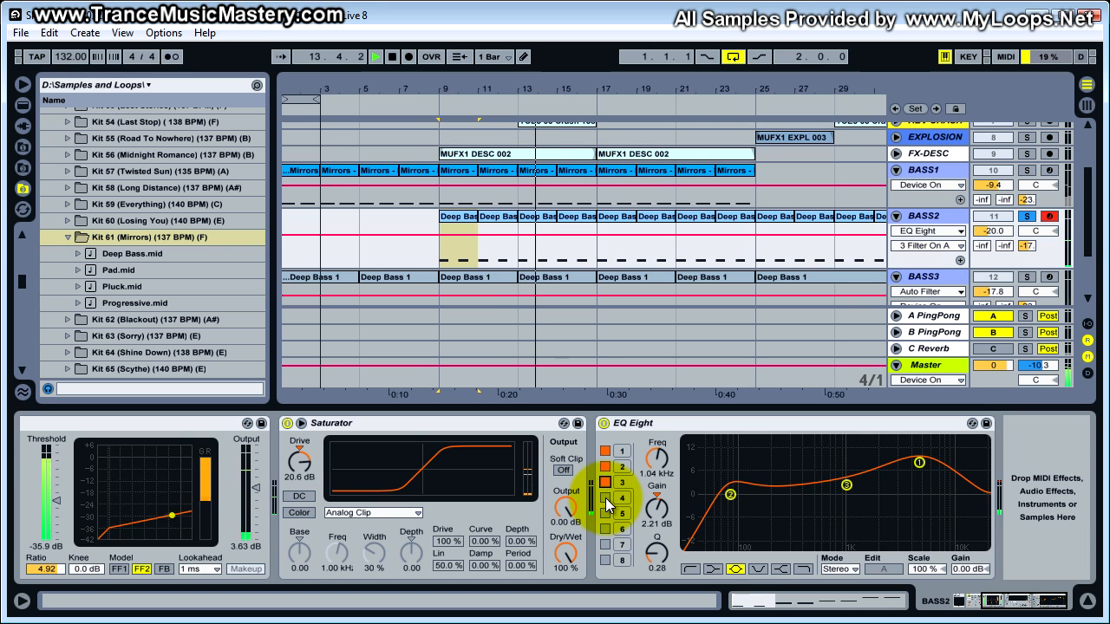
{"action": "left_click", "coordinate": [605, 497]}
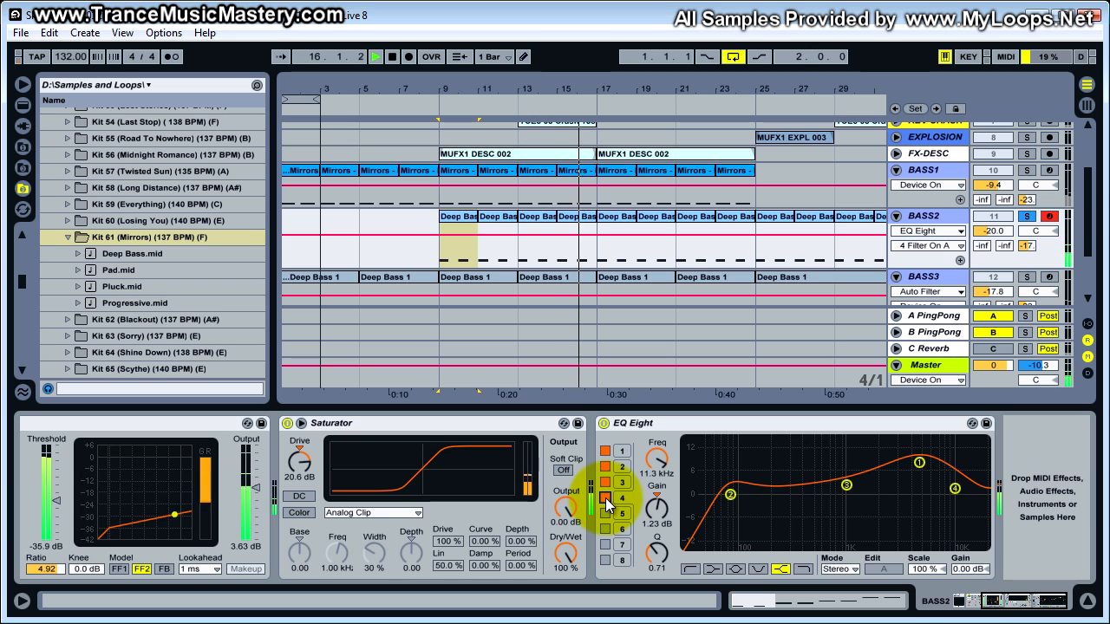
{"action": "key", "text": "space"}
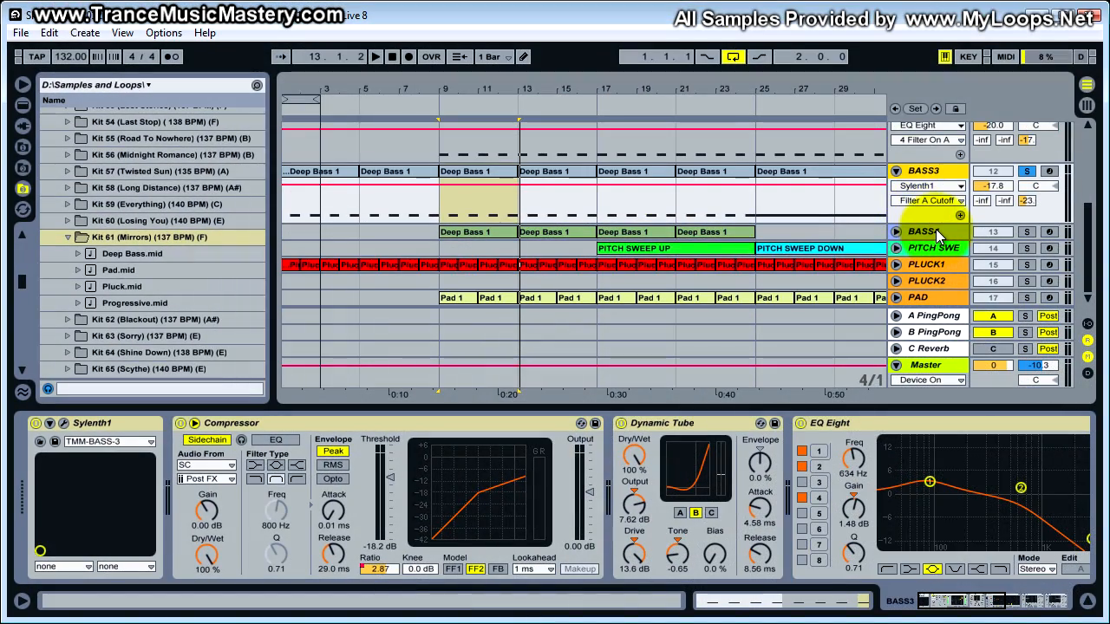
- Open the Deep Bass 1 clip at bar 9 on BASS4 and compare its notes with the matching BASS3 clip
{"action": "left_click", "coordinate": [935, 230]}
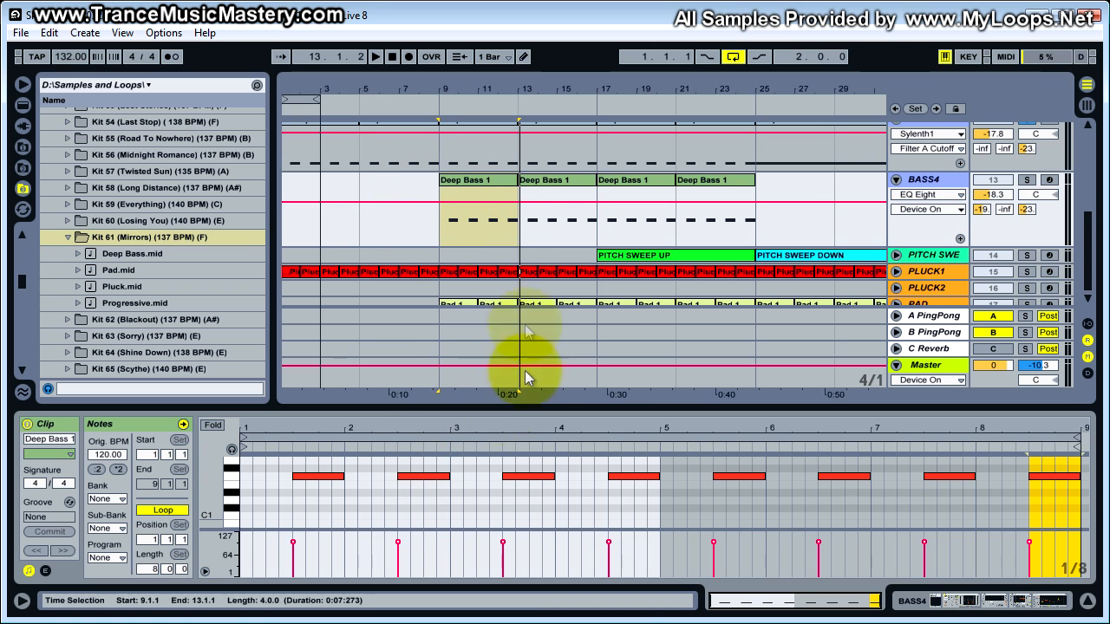
{"action": "left_click", "coordinate": [486, 181]}
{"action": "scroll", "coordinate": [486, 179], "scroll_direction": "up", "scroll_amount": 2}
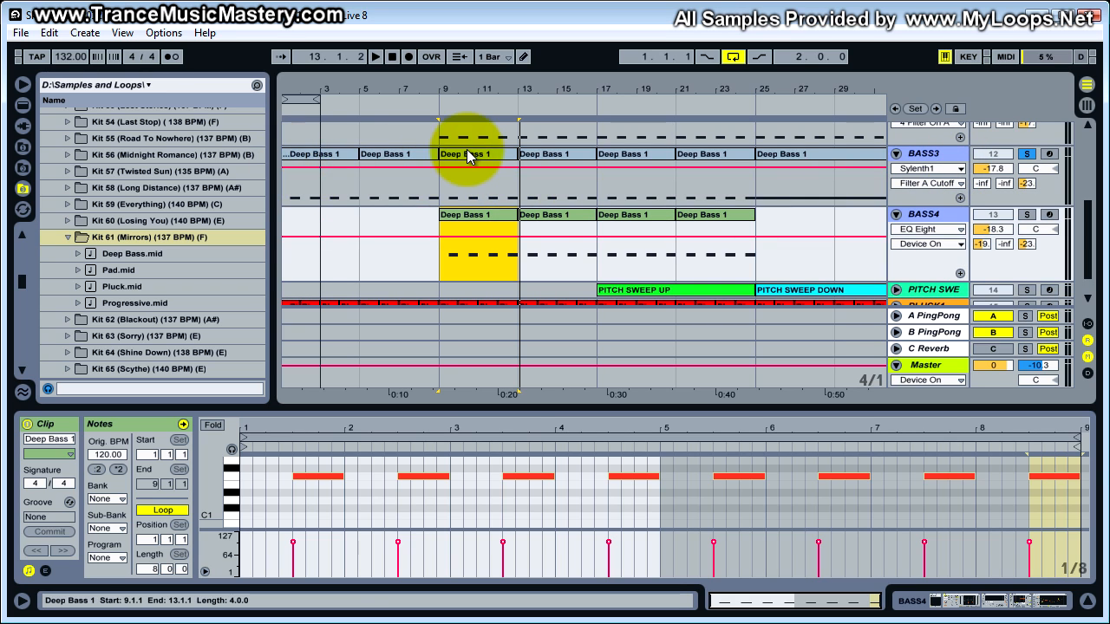
{"action": "left_click", "coordinate": [471, 218]}
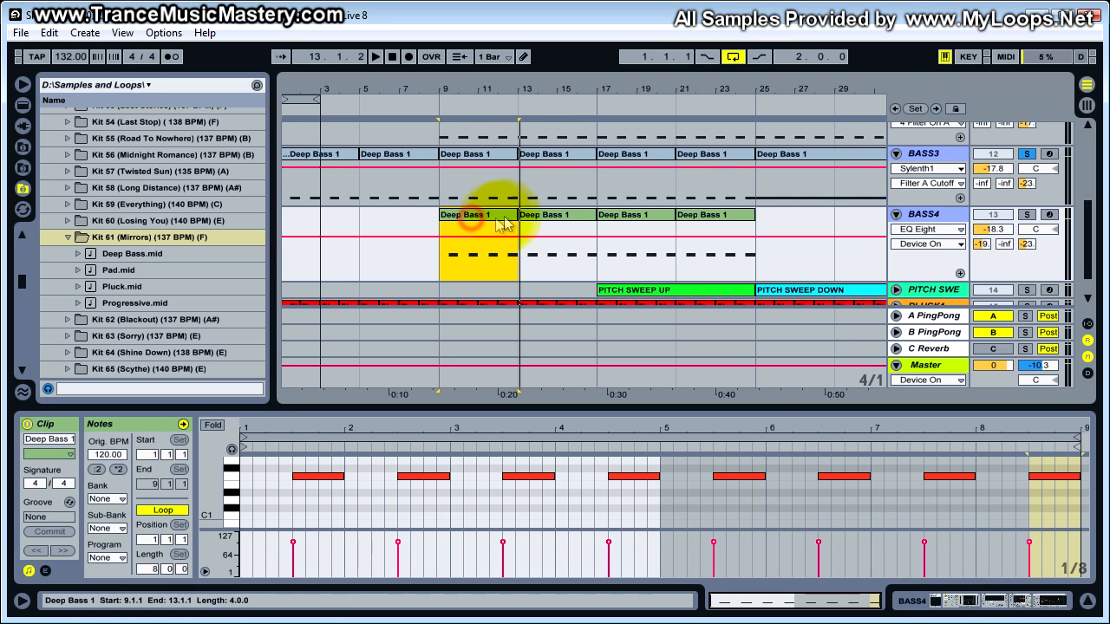
{"action": "left_click", "coordinate": [484, 153]}
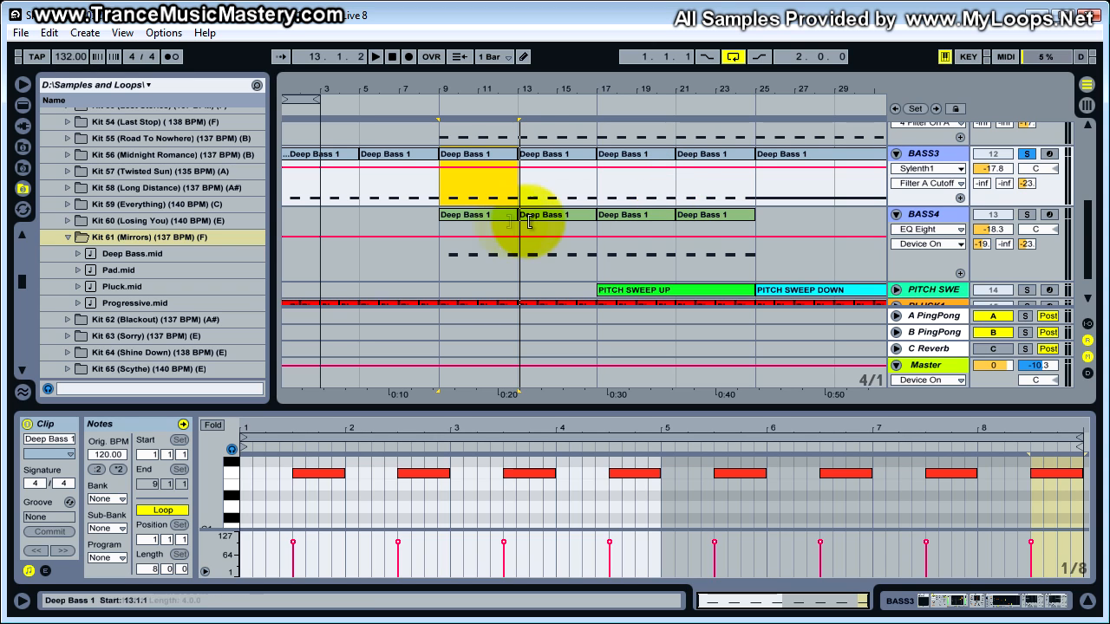
- Play the soloed BASS3 from bar 9, switch the solo to BASS4 during playback, and stop
{"action": "left_click", "coordinate": [938, 214]}
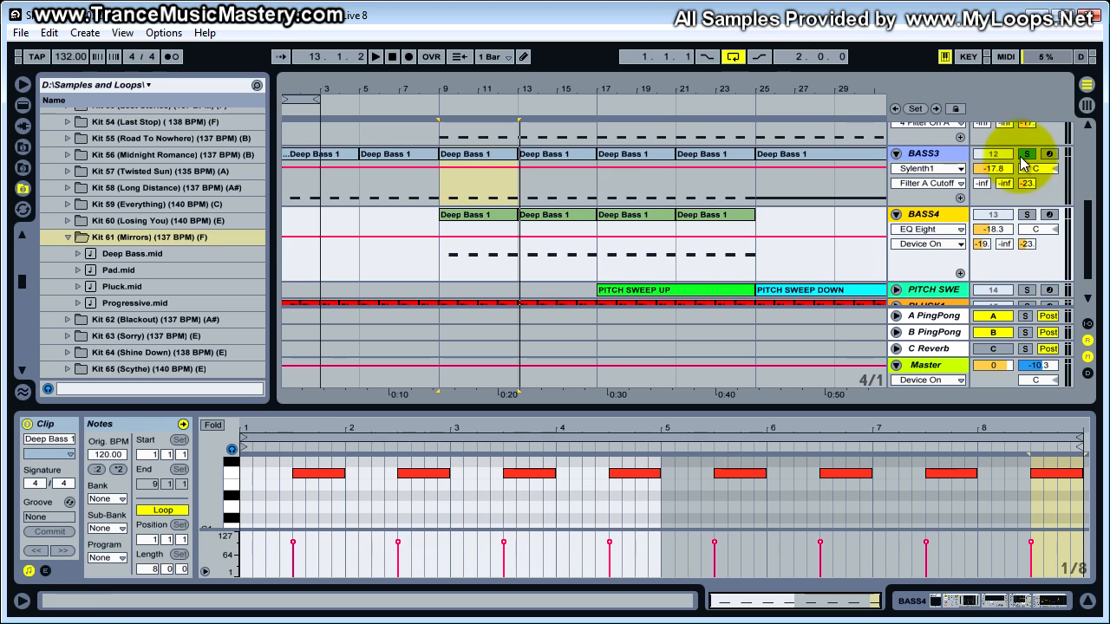
{"action": "left_click", "coordinate": [488, 165]}
{"action": "key", "text": "space"}
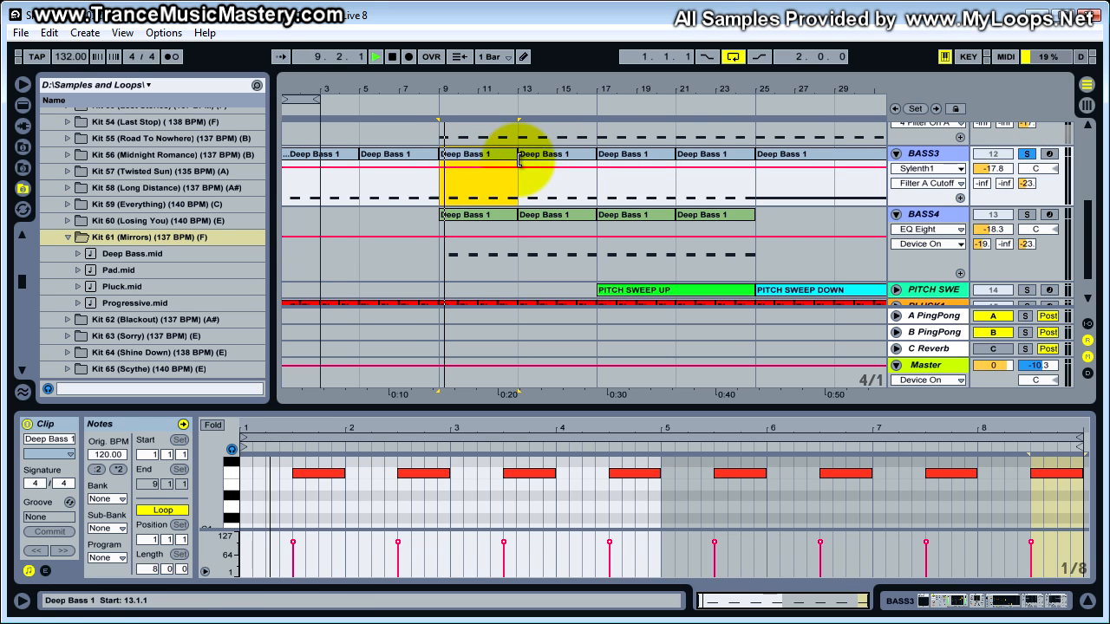
{"action": "left_click", "coordinate": [1020, 219]}
{"action": "key", "text": "space"}
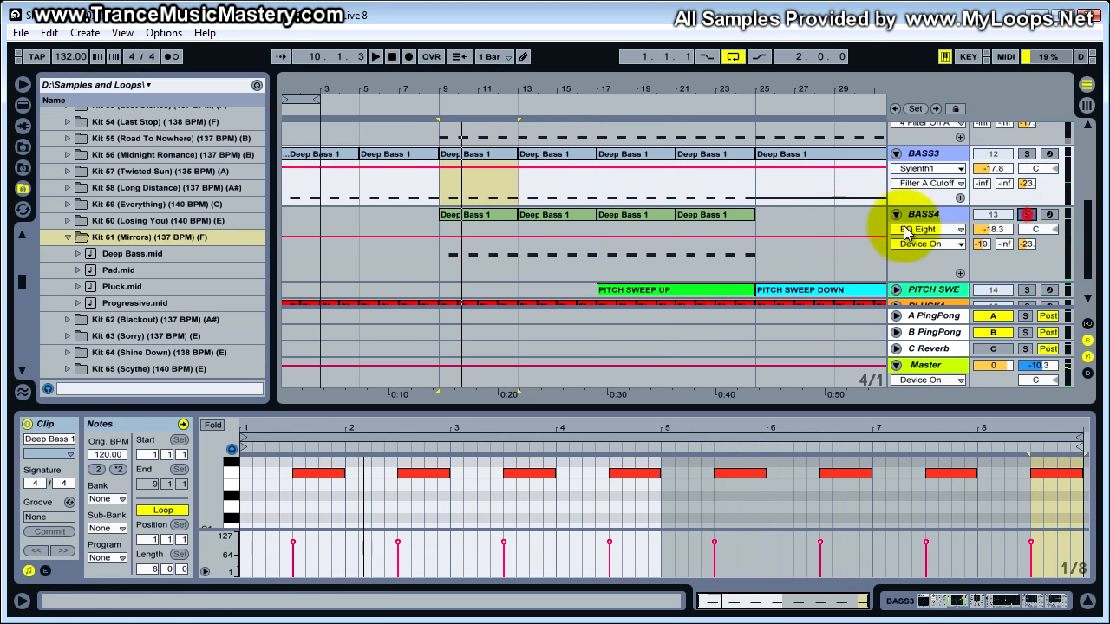
- Select BASS4's Deep Bass 1 clip at bar 9, play the soloed track from there, and stop
{"action": "left_click", "coordinate": [483, 217]}
{"action": "key", "text": "space"}
{"action": "key", "text": "space"}
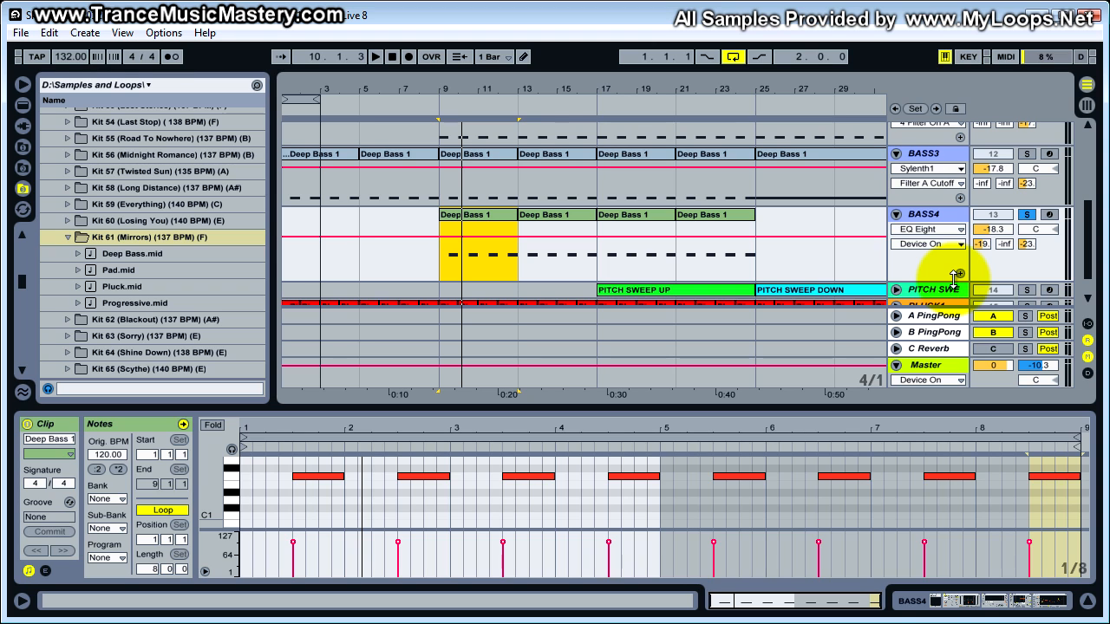
- Solo BASS3 along with BASS4, switch the C Reverb return on, and play both from bar 9
{"action": "left_click", "coordinate": [1027, 153]}
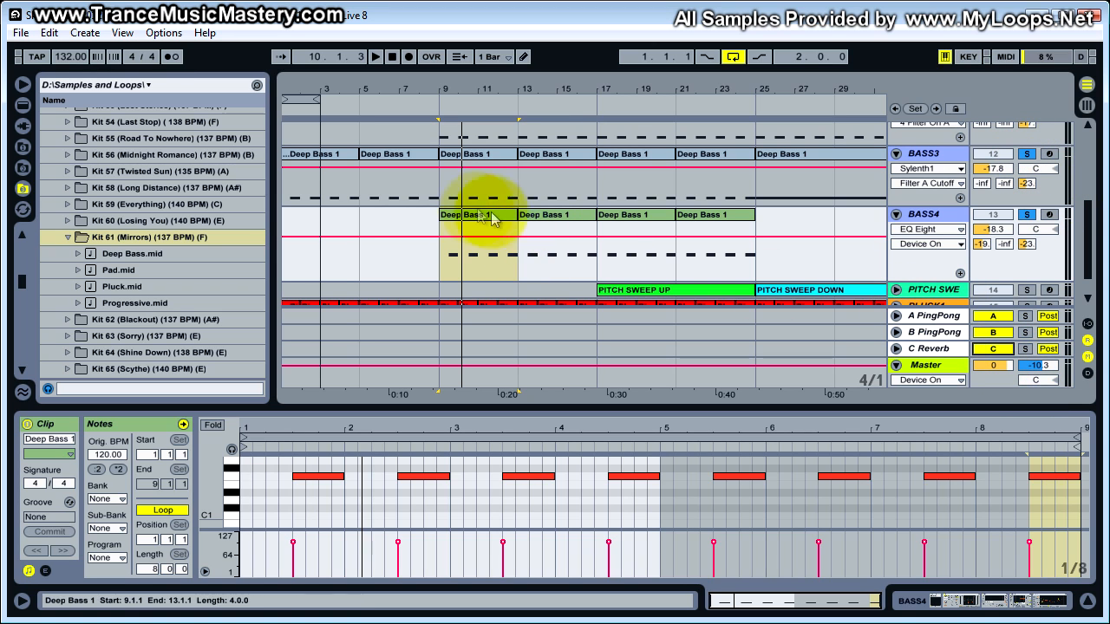
{"action": "left_click", "coordinate": [481, 177]}
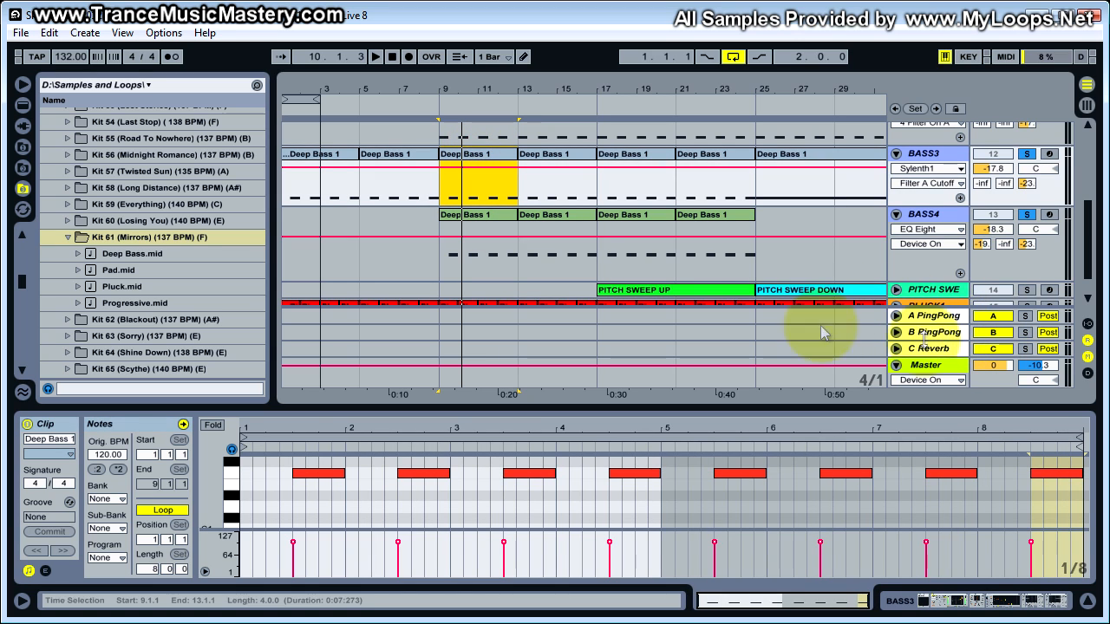
{"action": "left_click", "coordinate": [501, 219]}
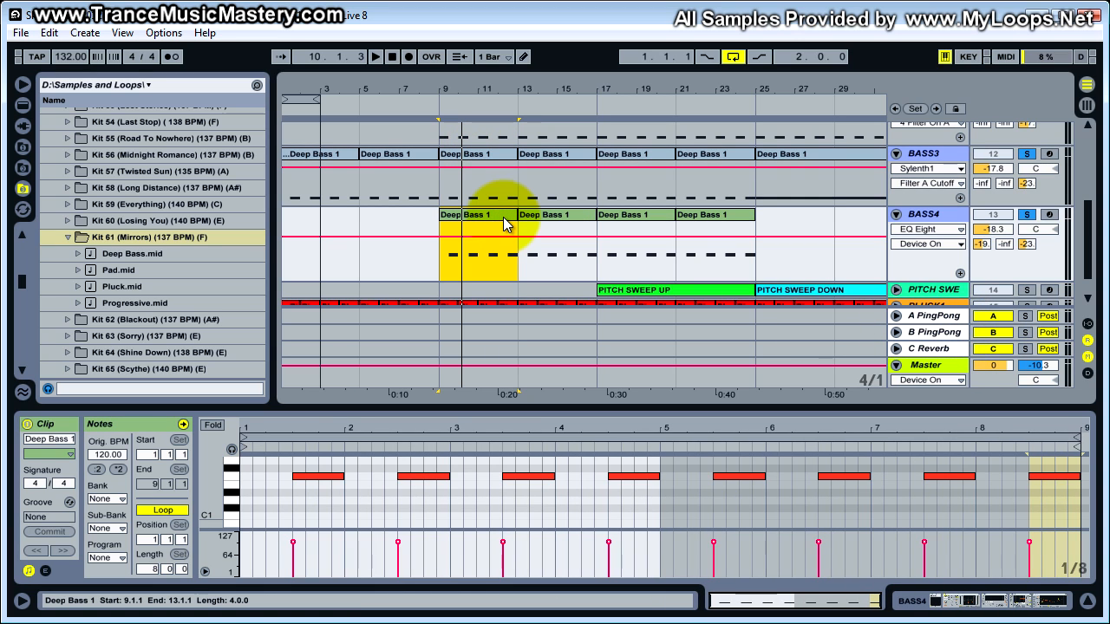
{"action": "key", "text": "space"}
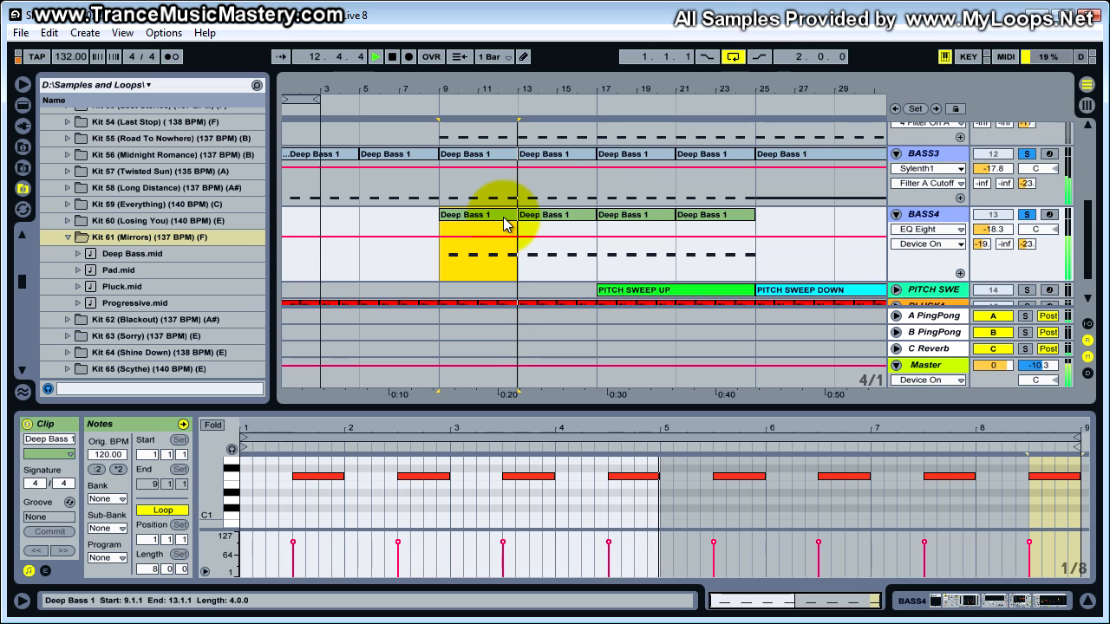
- Stop playback with the BASS solos cleared, and bypass the Compressor, Saturator and Auto Filter on BASS4
{"action": "key", "text": "space"}
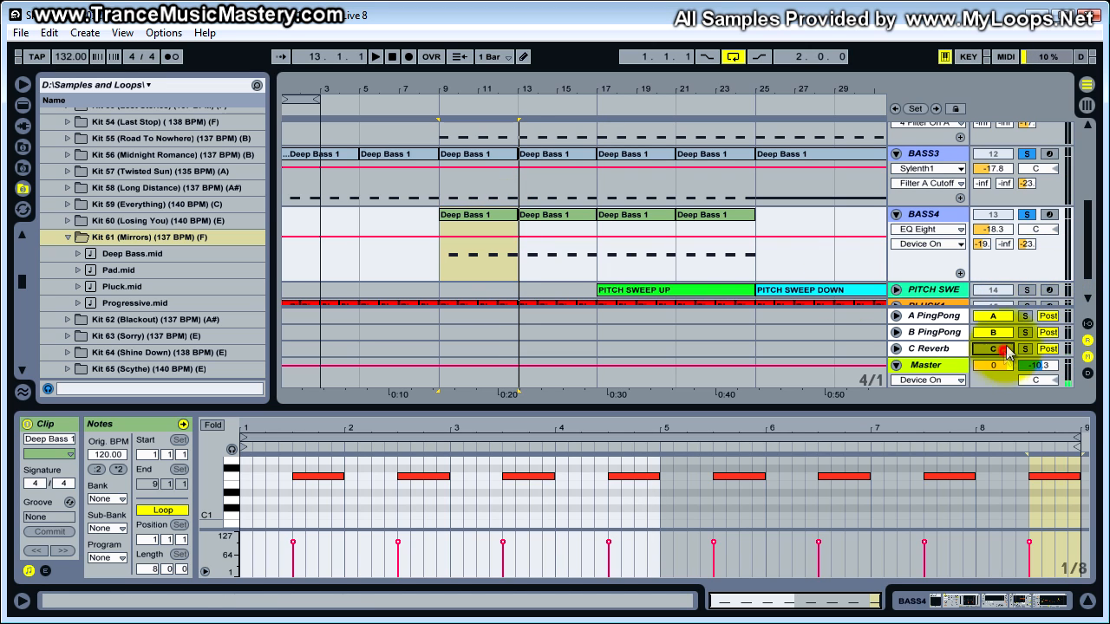
{"action": "left_click", "coordinate": [1034, 213]}
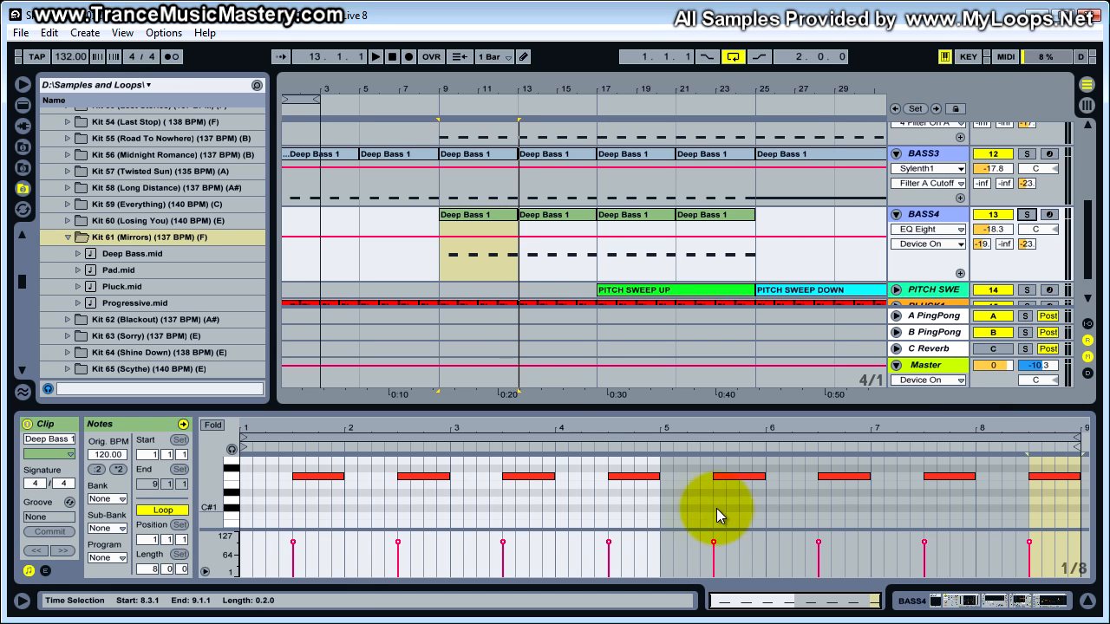
{"action": "left_click", "coordinate": [934, 600]}
{"action": "left_click_drag", "start_coordinate": [994, 600], "coordinate": [935, 598]}
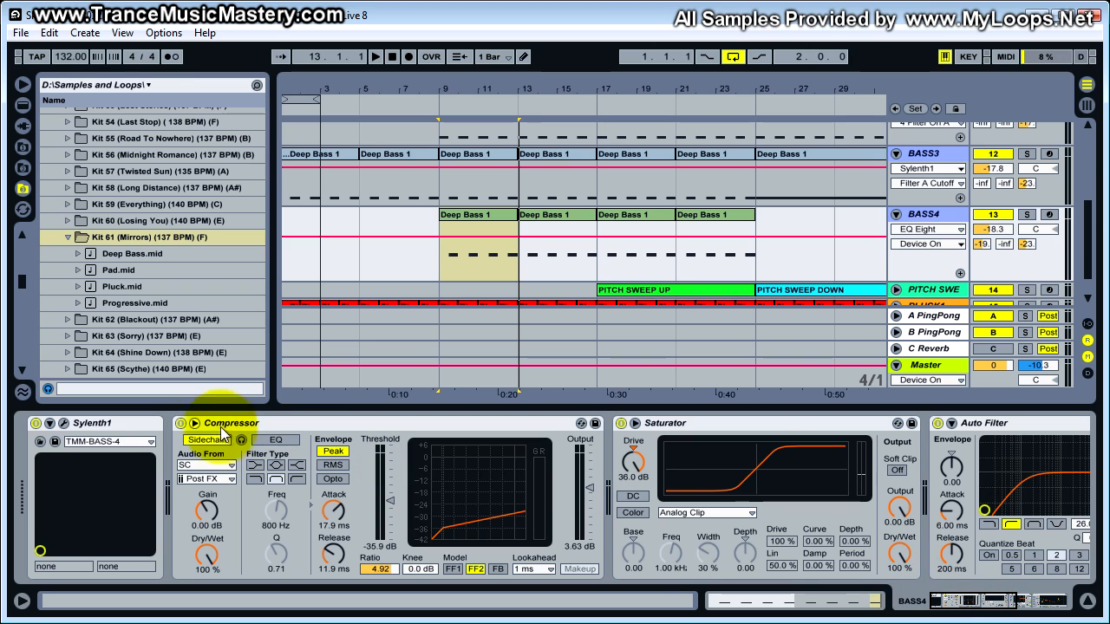
{"action": "left_click", "coordinate": [180, 423]}
{"action": "left_click", "coordinate": [620, 423]}
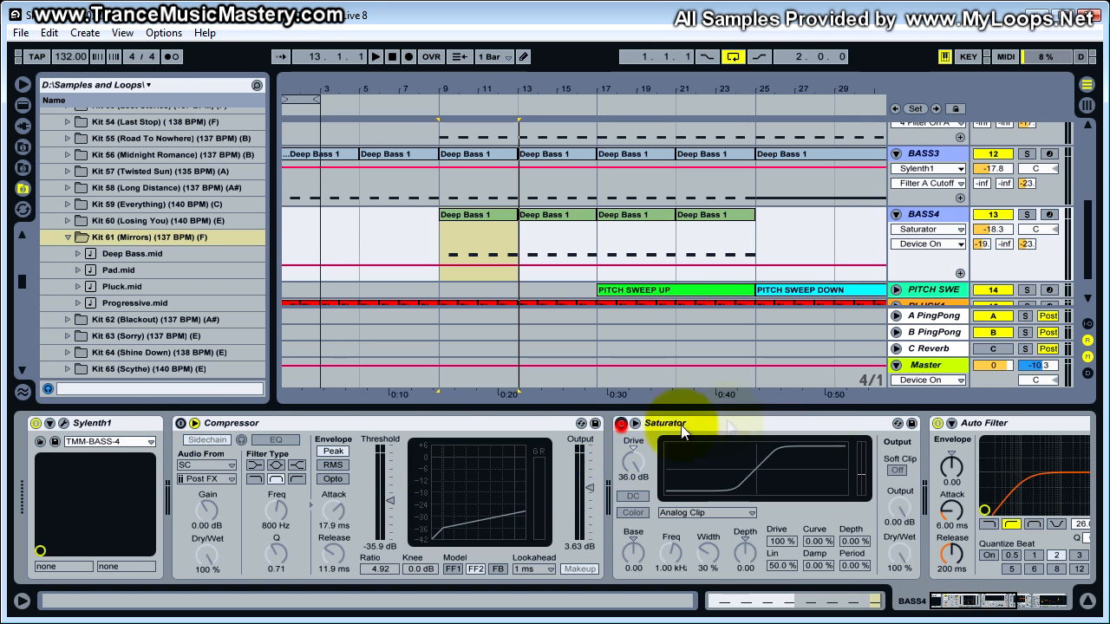
{"action": "left_click", "coordinate": [936, 423]}
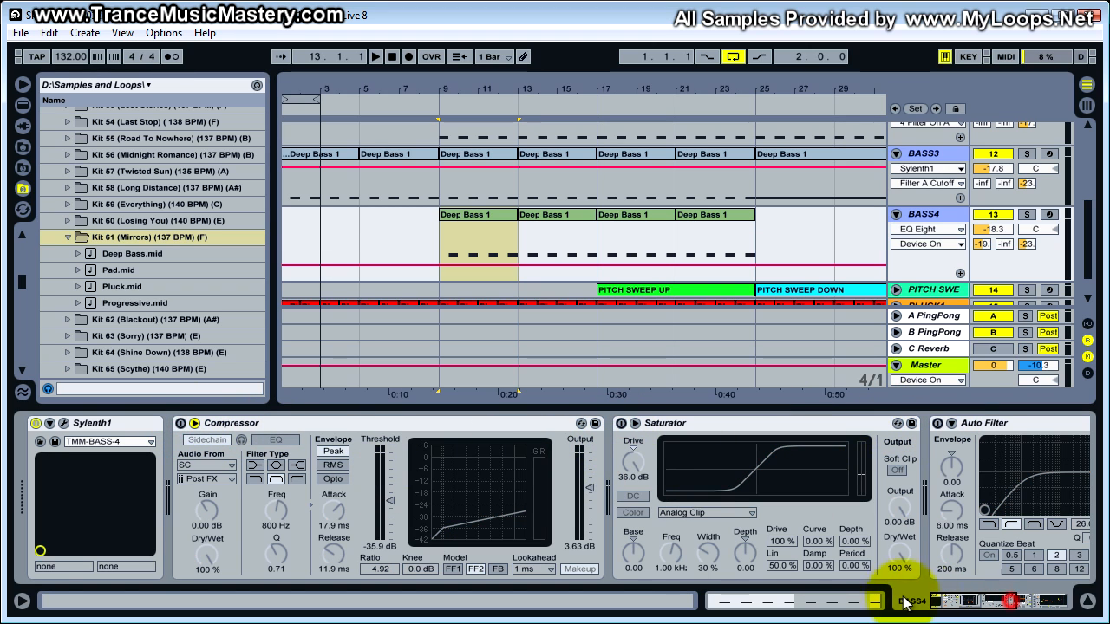
- Open BASS4's Sylenth1 patch and, with the track soloed, switch off the A and B PingPong returns
{"action": "left_click", "coordinate": [64, 425]}
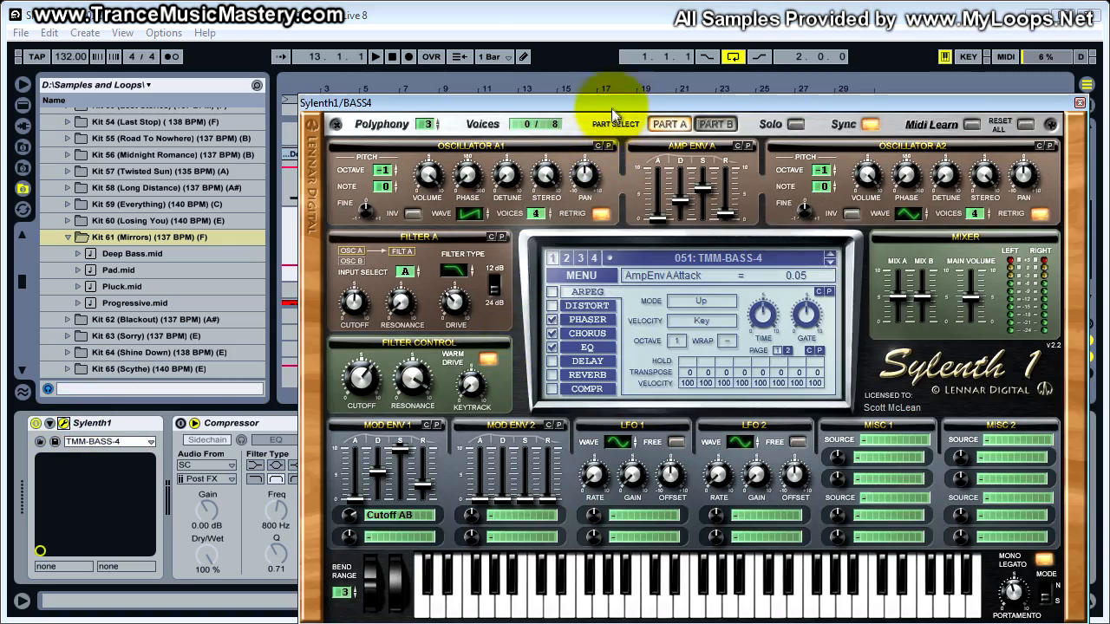
{"action": "left_click_drag", "start_coordinate": [597, 100], "coordinate": [502, 40]}
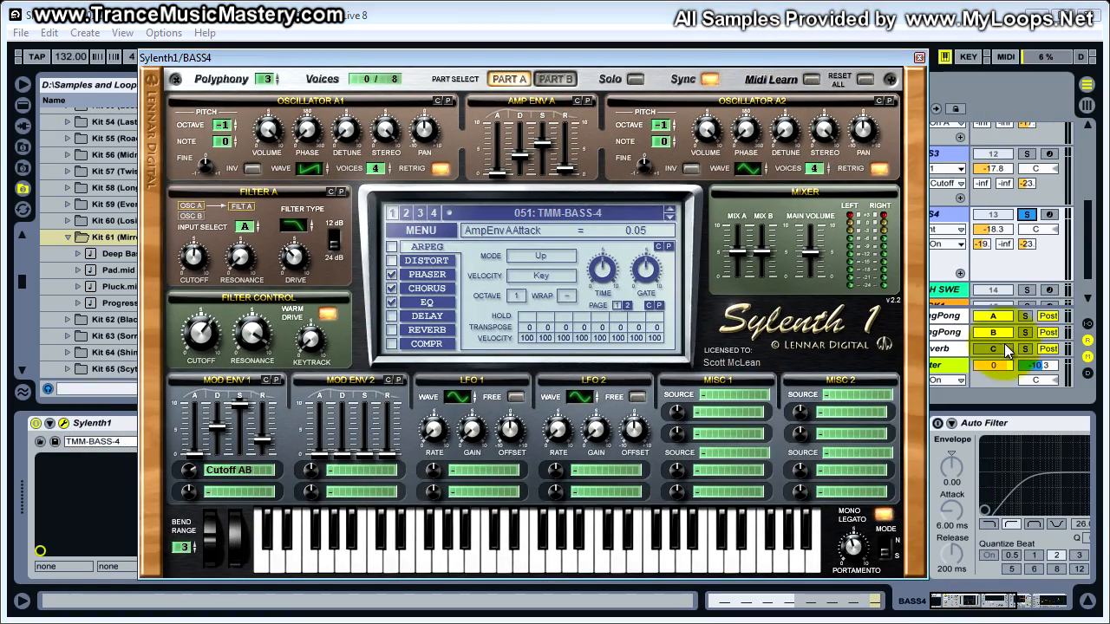
{"action": "left_click", "coordinate": [1007, 333]}
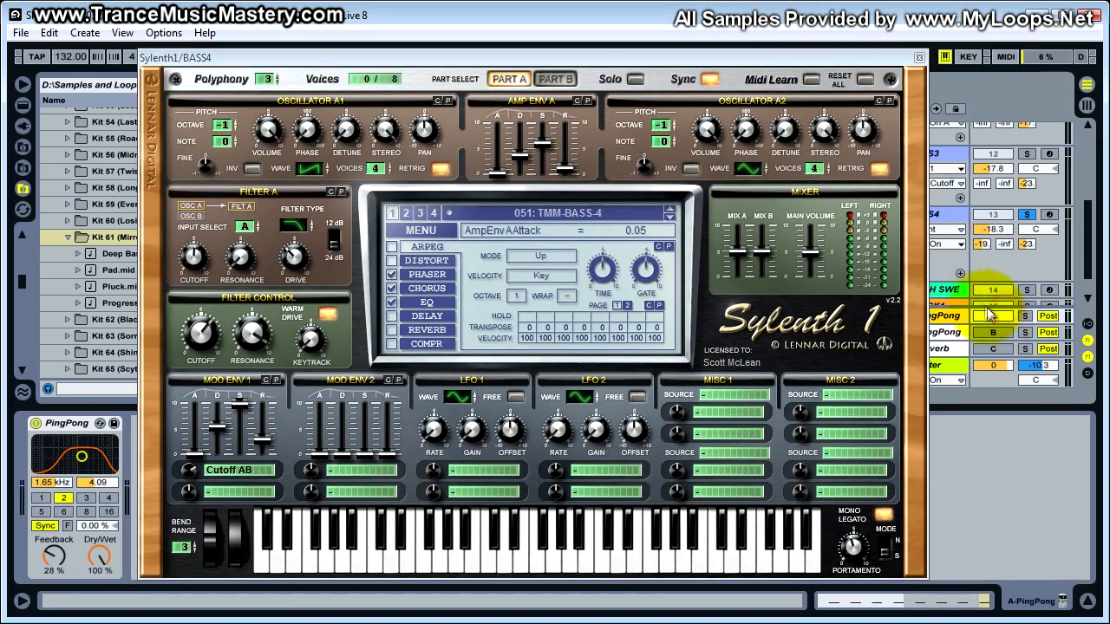
{"action": "left_click", "coordinate": [993, 313]}
{"action": "left_click_drag", "start_coordinate": [775, 61], "coordinate": [788, 70]}
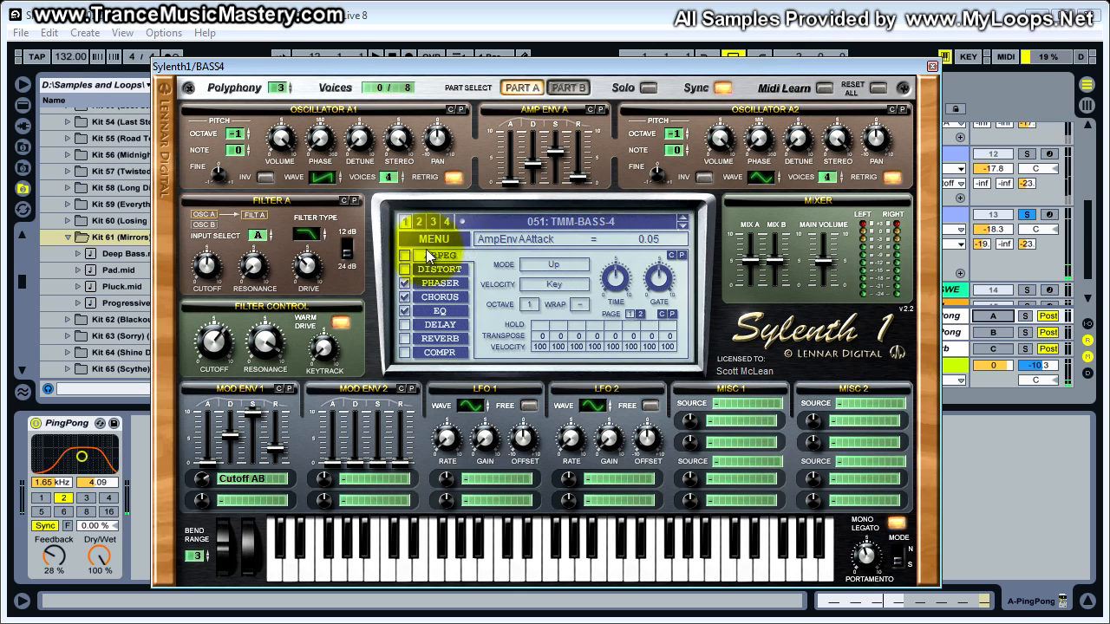
- Inspect the Phaser, Chorus and EQ pages of the TMM-BASS-4 patch, including the EQ bass frequency
{"action": "left_click", "coordinate": [446, 298]}
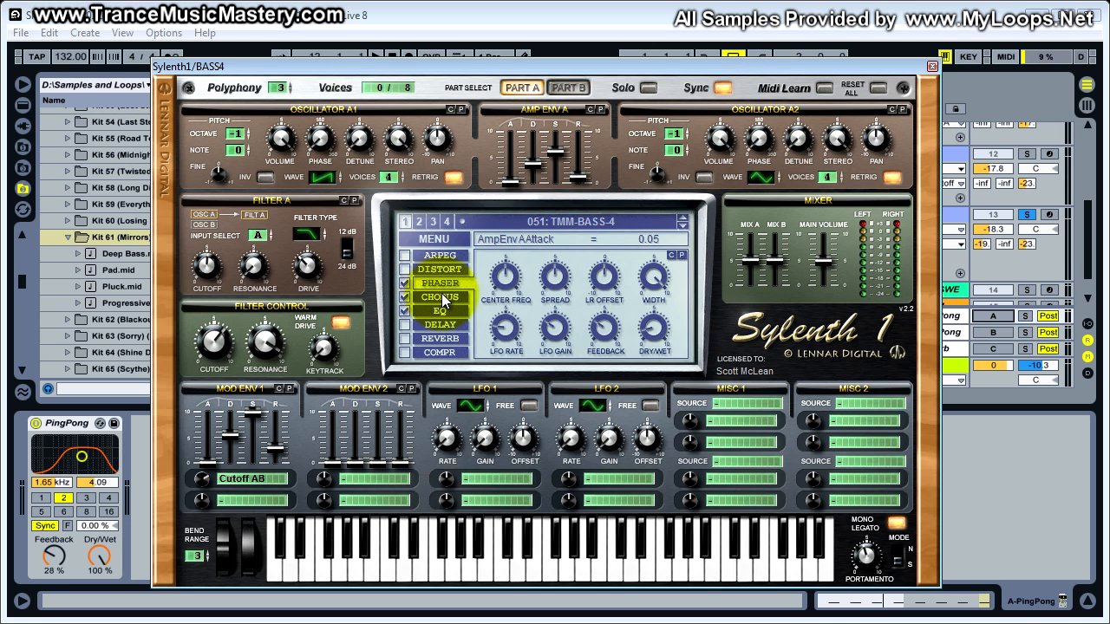
{"action": "left_click", "coordinate": [445, 298]}
{"action": "left_click", "coordinate": [442, 313]}
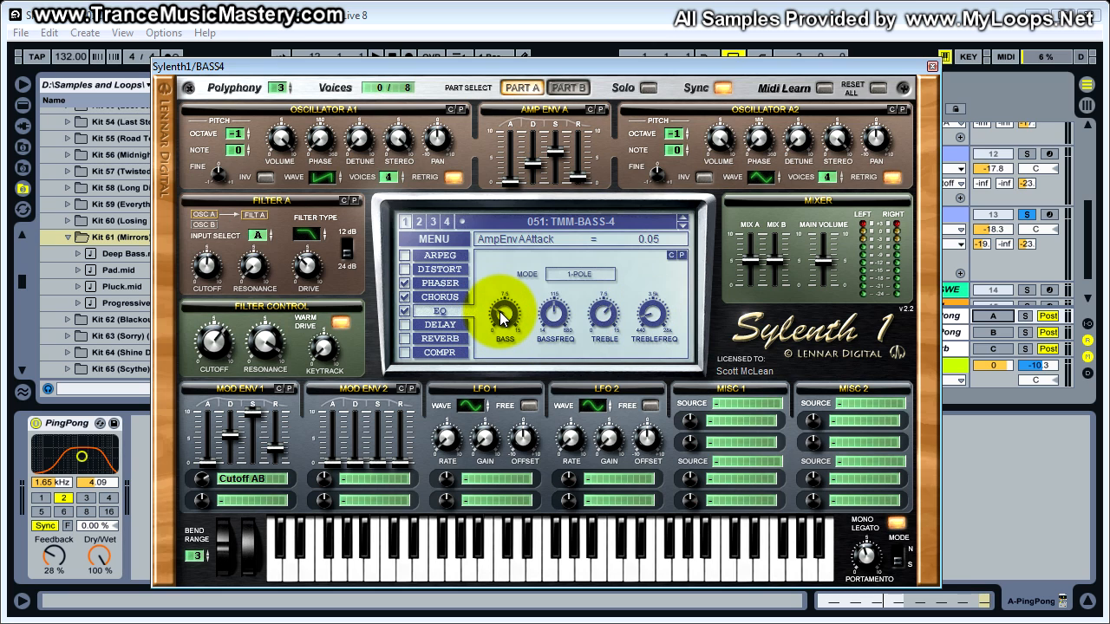
{"action": "left_click", "coordinate": [559, 314]}
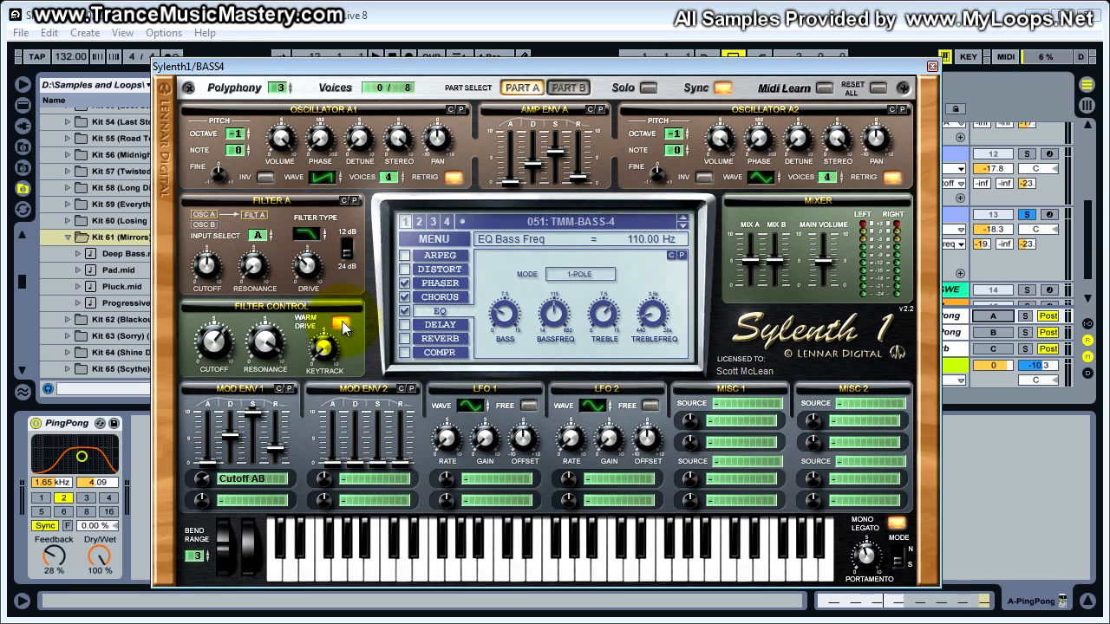
- Check the Filter A and Filter Control cutoffs, and audition the patch with notes on Sylenth1's keyboard
{"action": "left_click", "coordinate": [206, 264]}
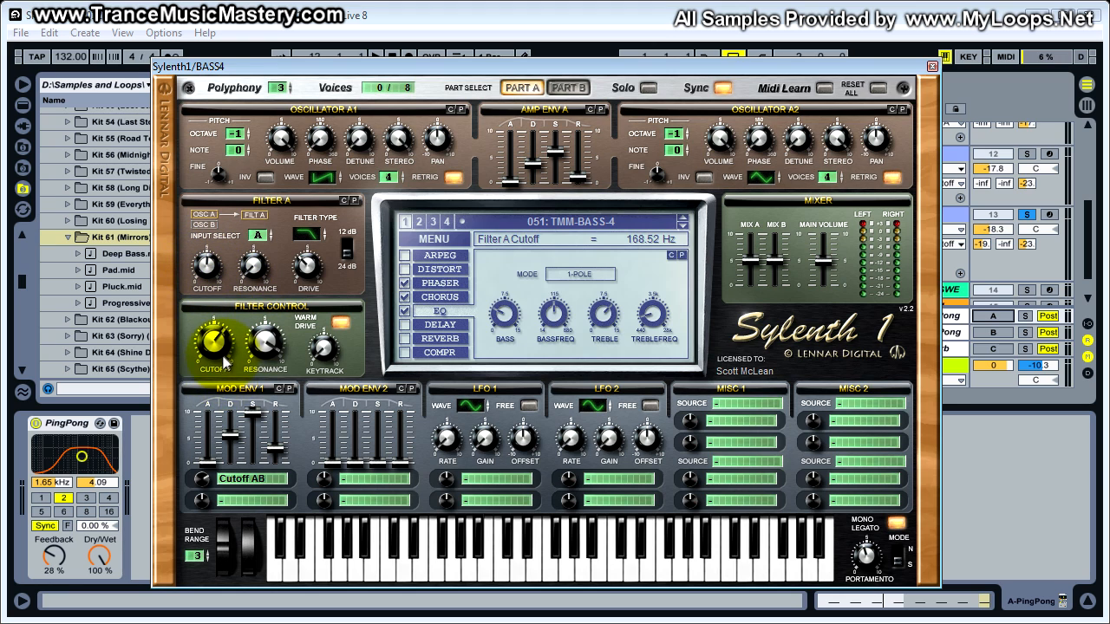
{"action": "left_click", "coordinate": [219, 345]}
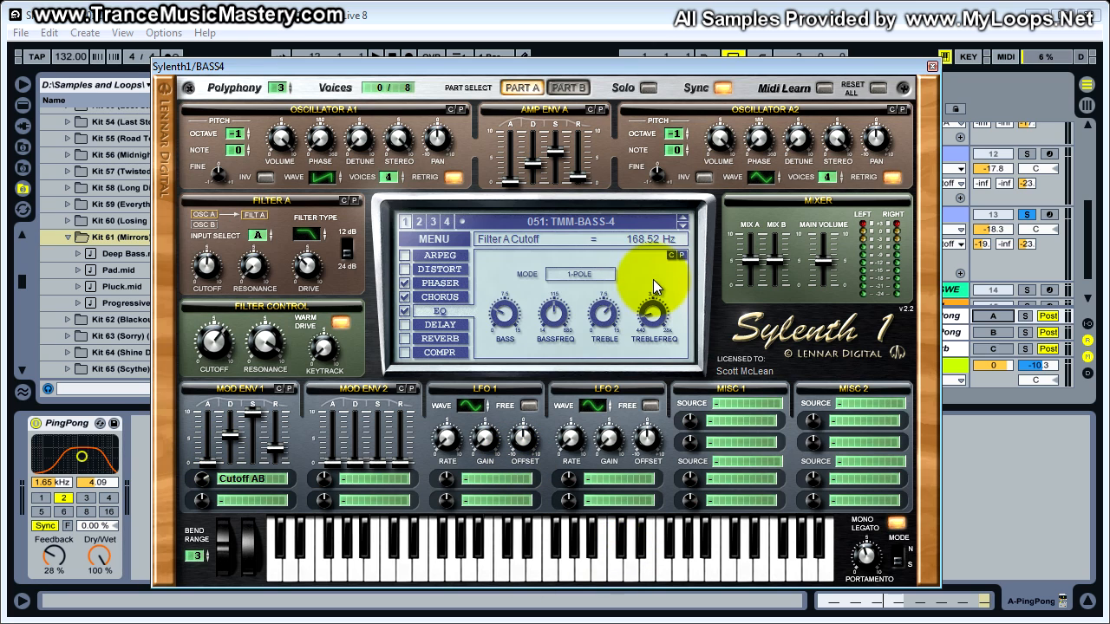
{"action": "left_click", "coordinate": [434, 572]}
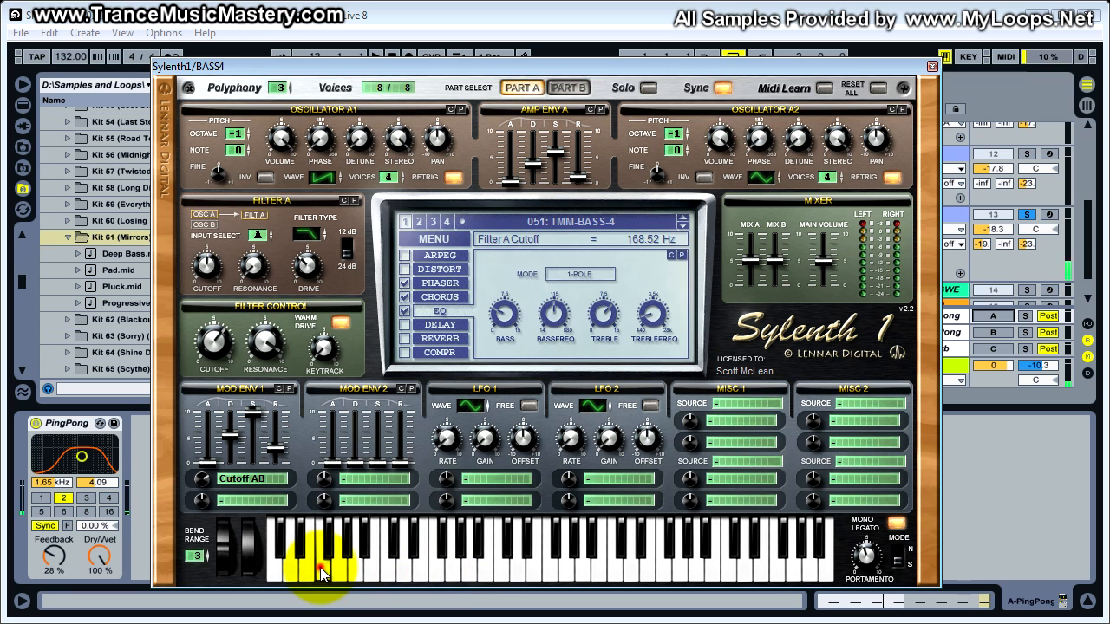
{"action": "left_click", "coordinate": [559, 578]}
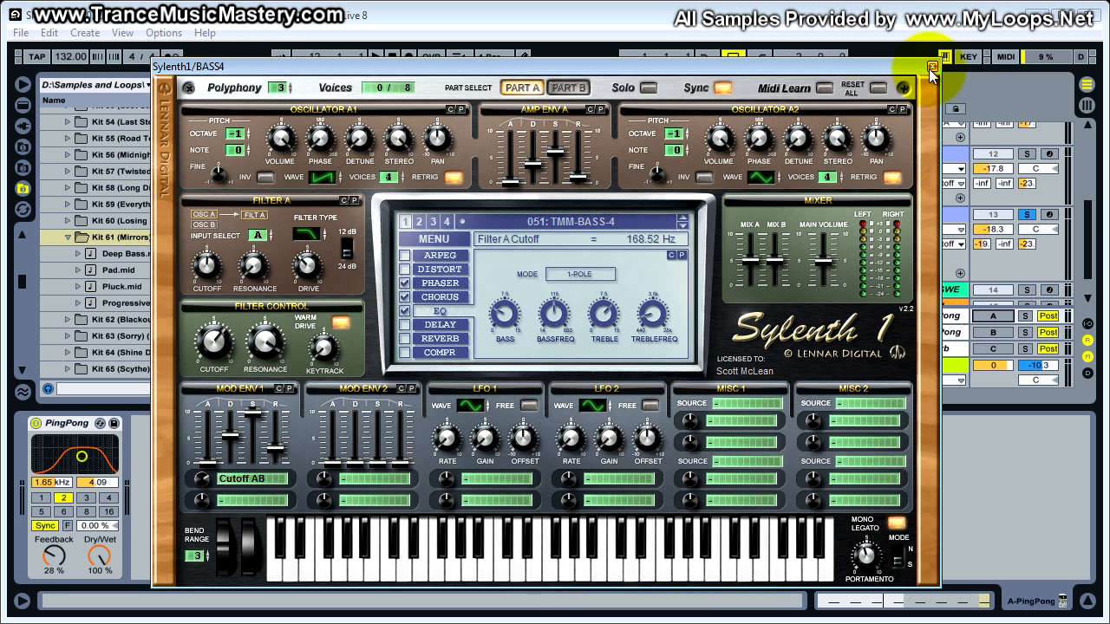
- View Part B of the TMM-BASS-4 patch, return to Part A, and close Sylenth1
{"action": "left_click", "coordinate": [570, 89]}
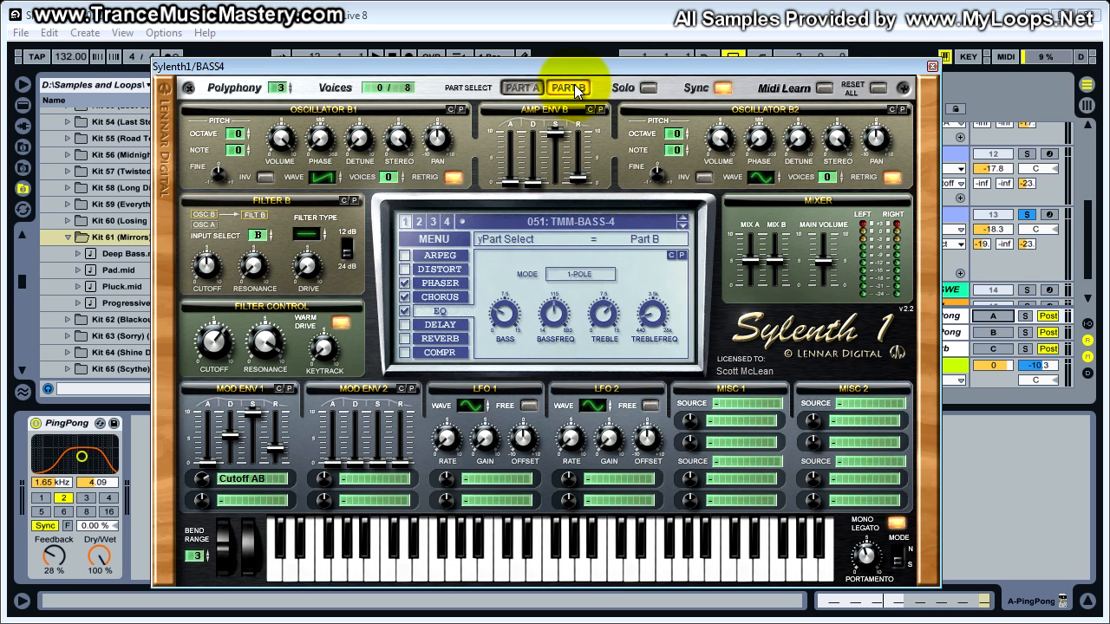
{"action": "left_click", "coordinate": [524, 88]}
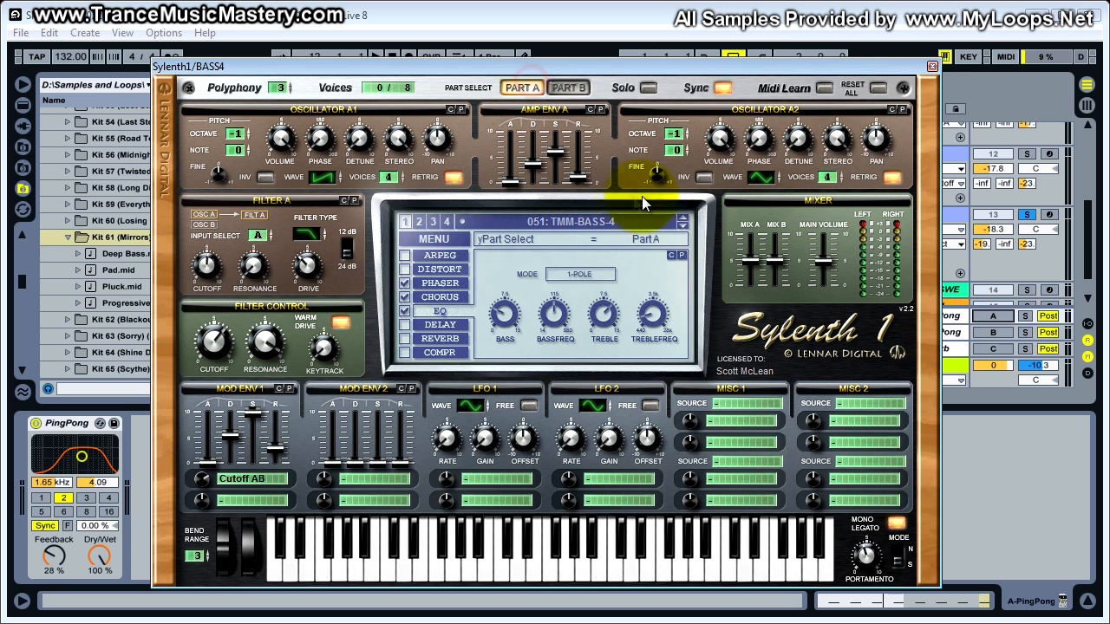
{"action": "left_click", "coordinate": [932, 66]}
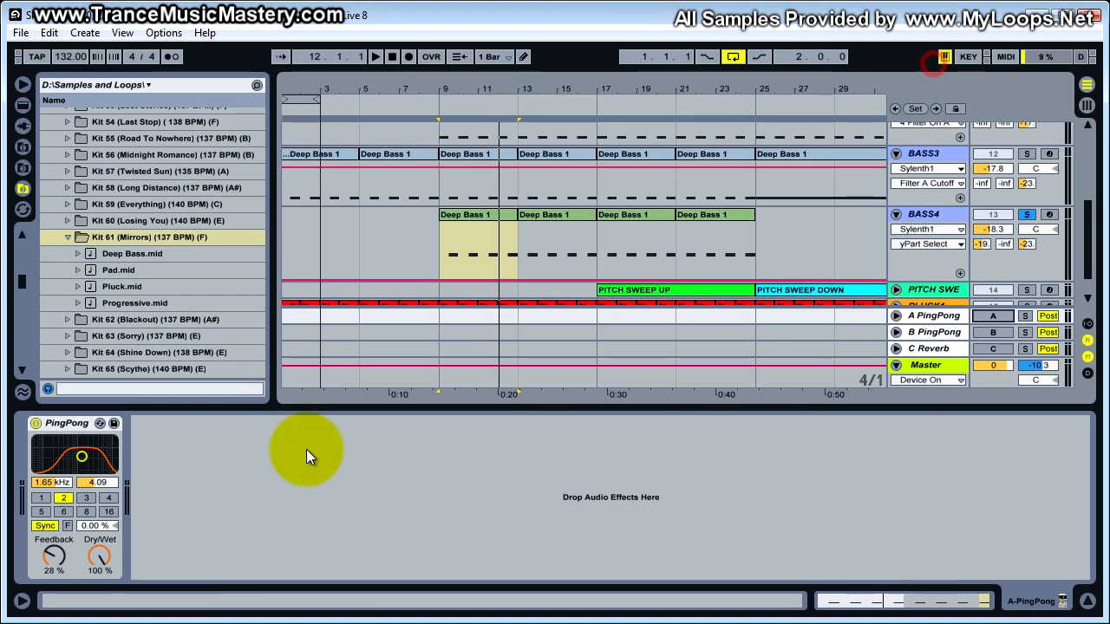
- Switch BASS4's sidechain Compressor back on and play the Deep Bass 1 clip from bar 9, then stop
{"action": "left_click", "coordinate": [926, 215]}
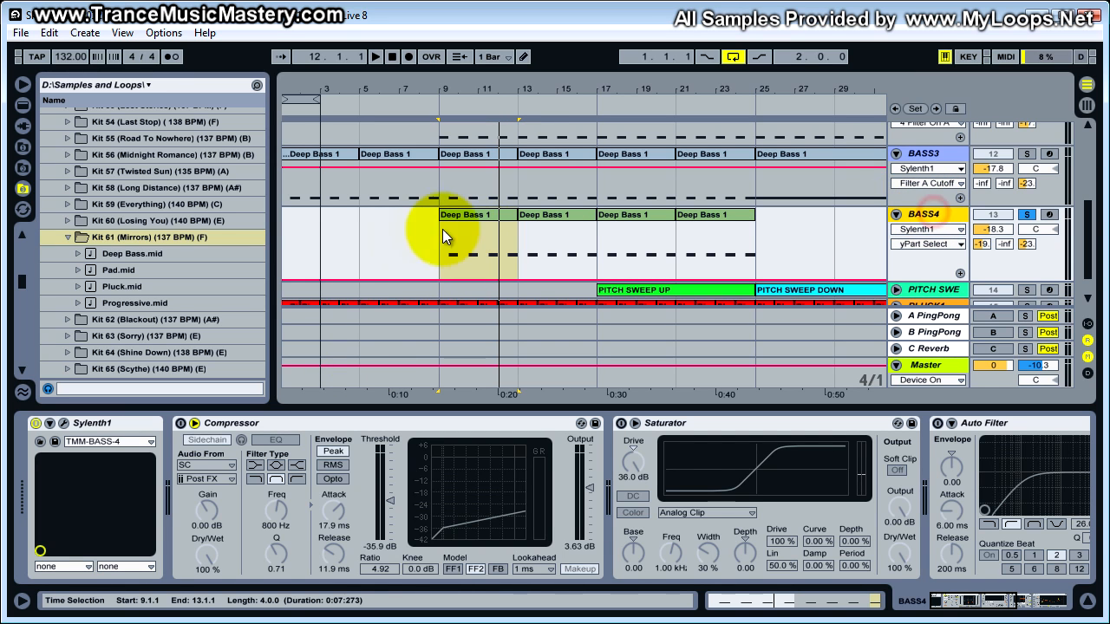
{"action": "left_click", "coordinate": [256, 422]}
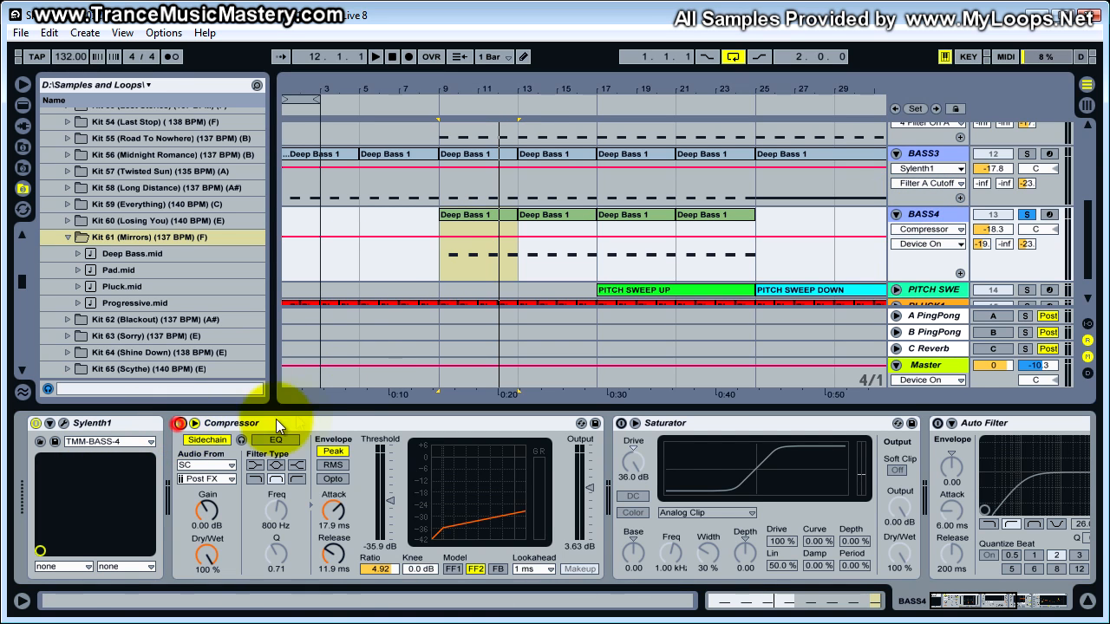
{"action": "left_click", "coordinate": [453, 219]}
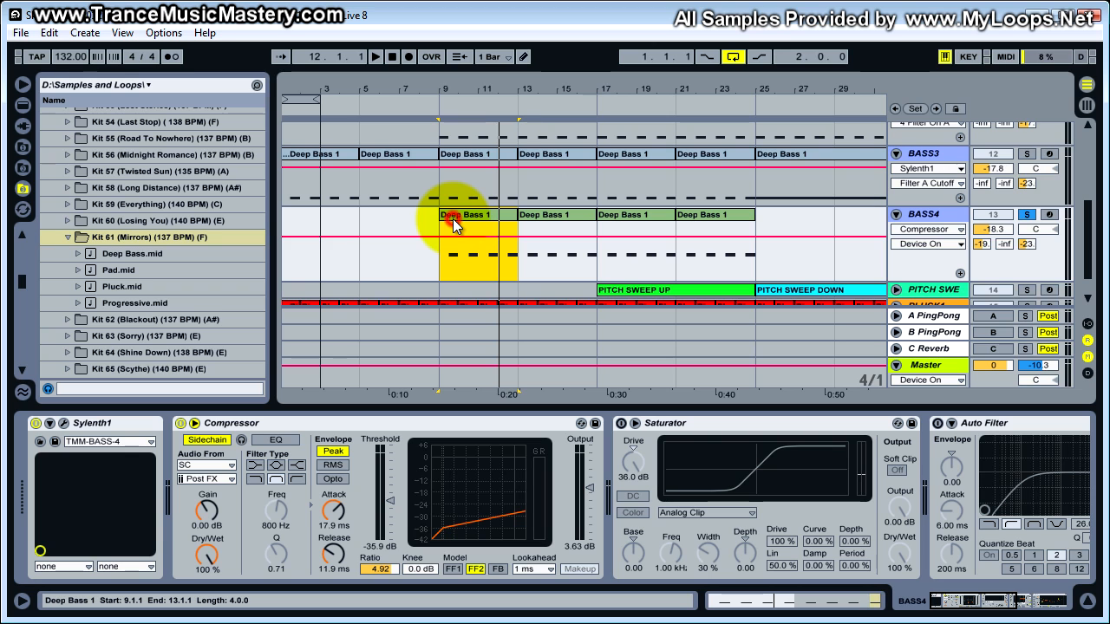
{"action": "key", "text": "space"}
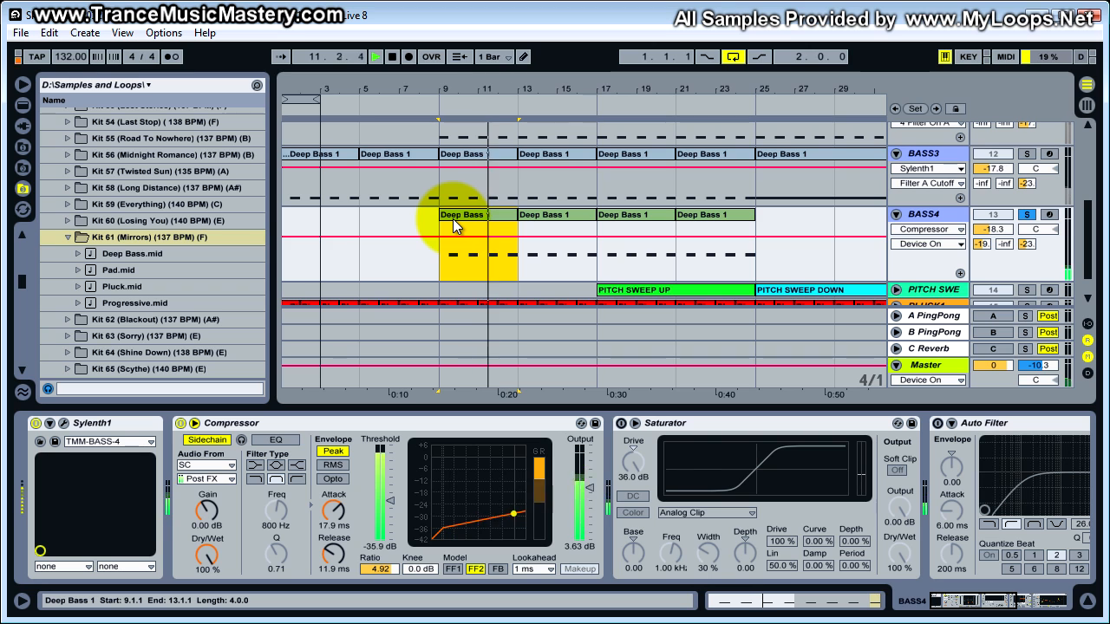
{"action": "key", "text": "space"}
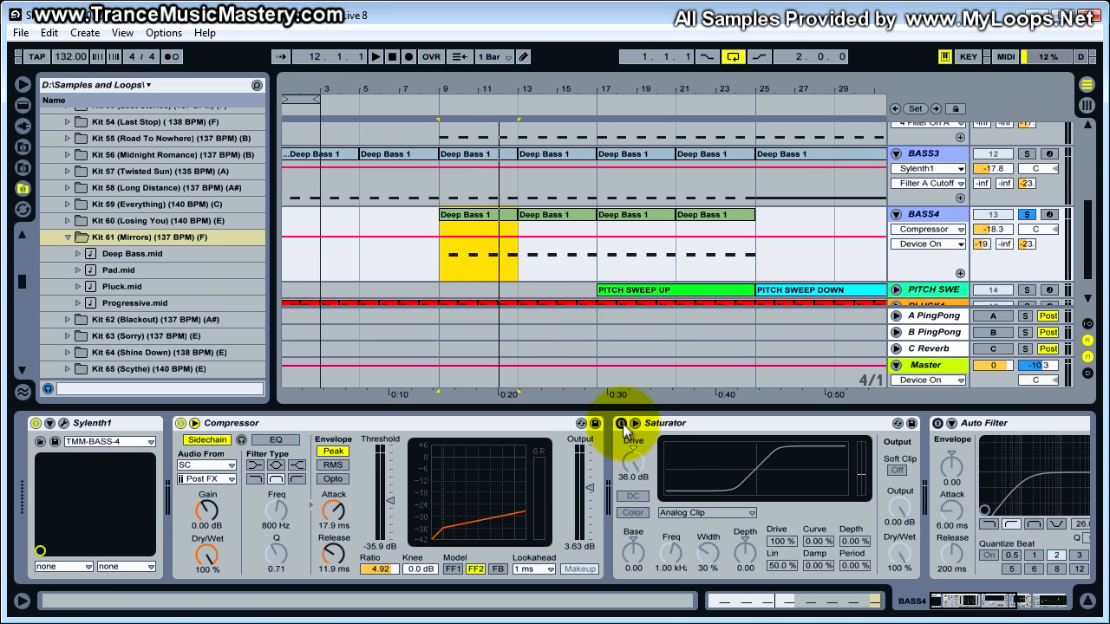
- Switch on BASS4's Saturator and audition the soloed bass from bar 9
{"action": "left_click", "coordinate": [622, 424]}
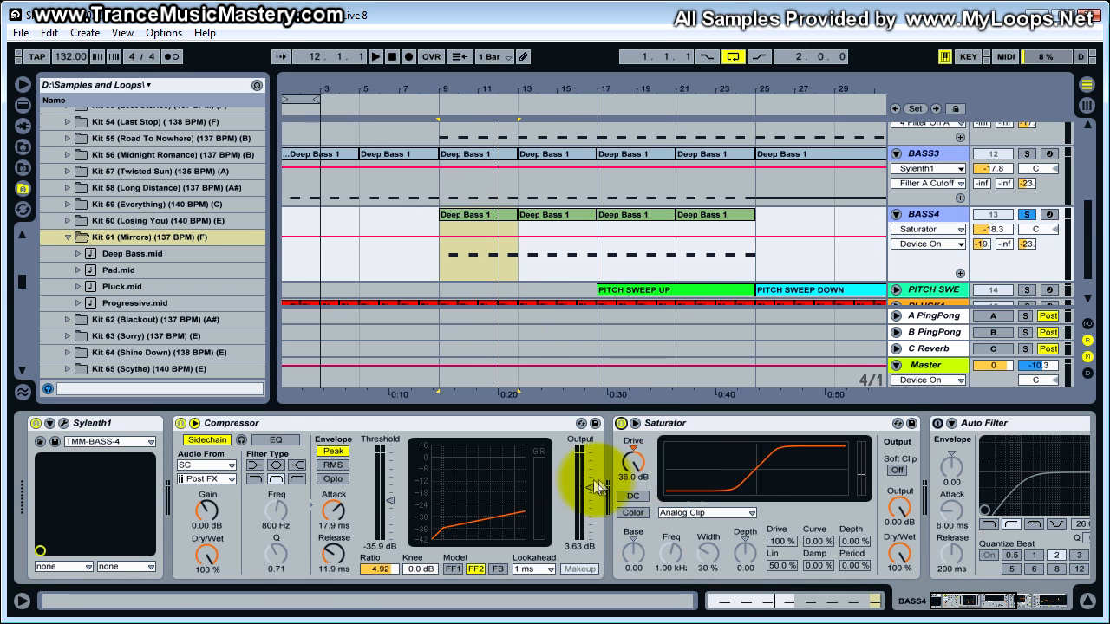
{"action": "left_click", "coordinate": [632, 495]}
{"action": "key", "text": "space"}
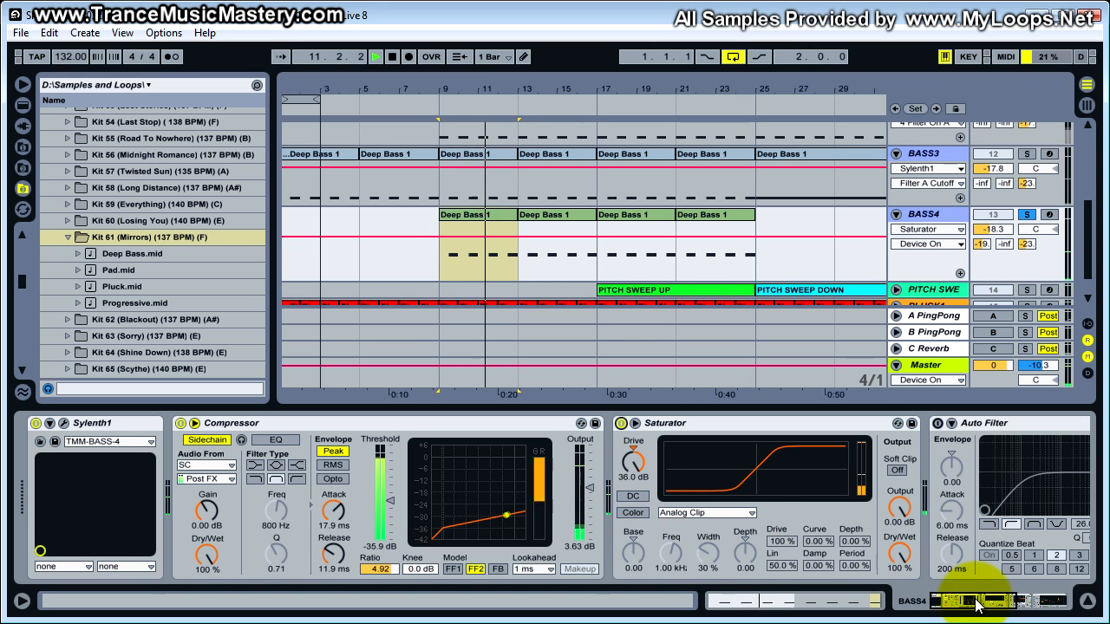
{"action": "key", "text": "space"}
- Switch on BASS4's high-pass Auto Filter and audition the soloed bass from bar 9
{"action": "left_click_drag", "start_coordinate": [977, 604], "coordinate": [1014, 604]}
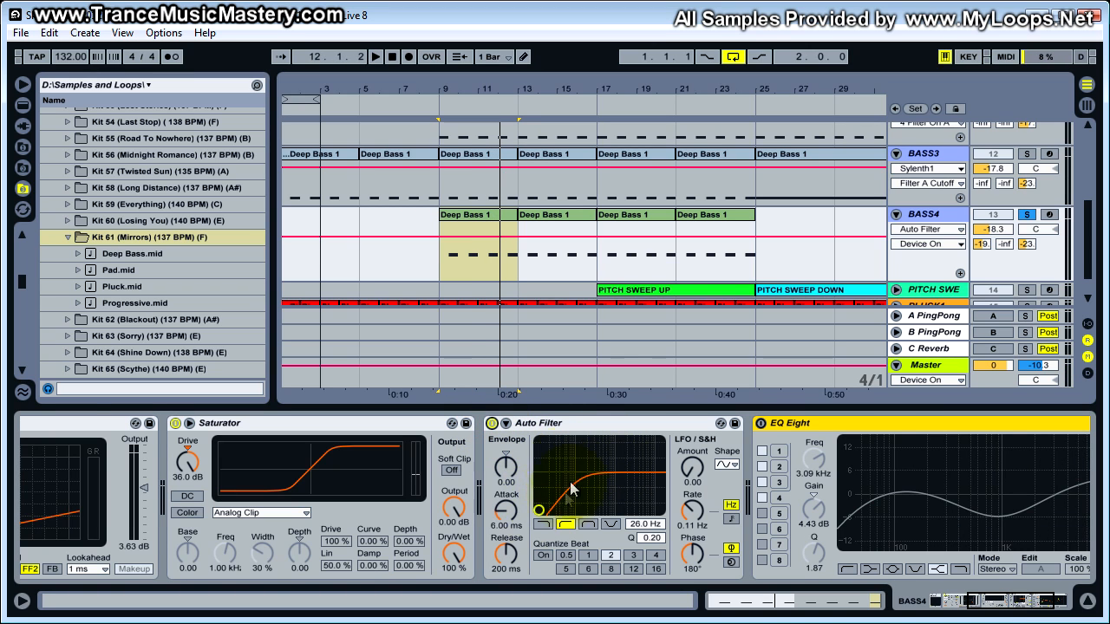
{"action": "key", "text": "space"}
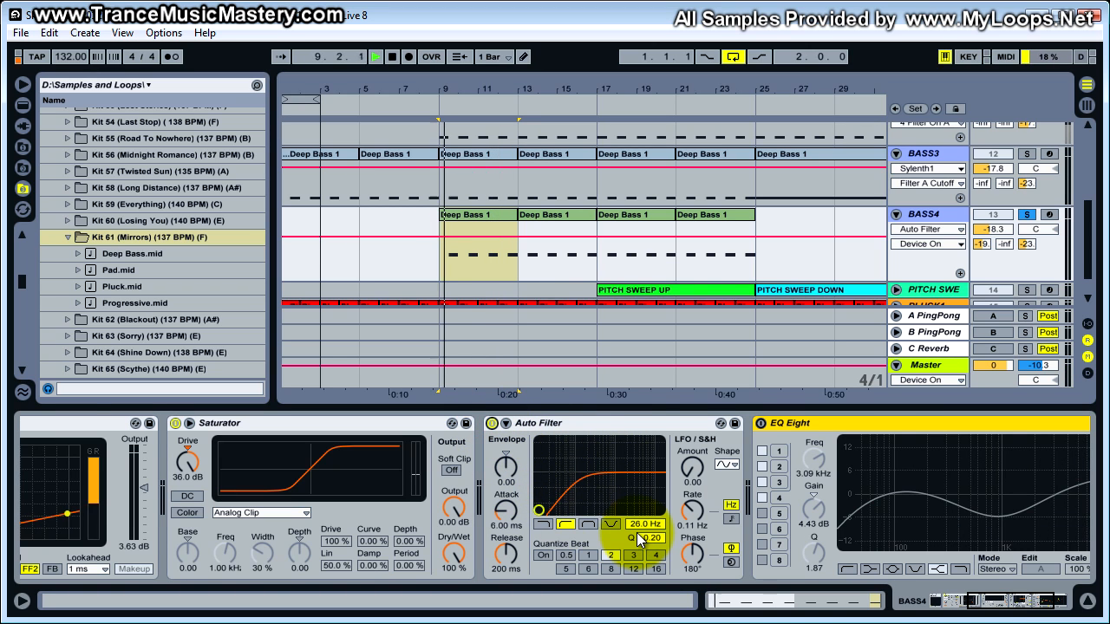
{"action": "left_click_drag", "start_coordinate": [986, 598], "coordinate": [1006, 602]}
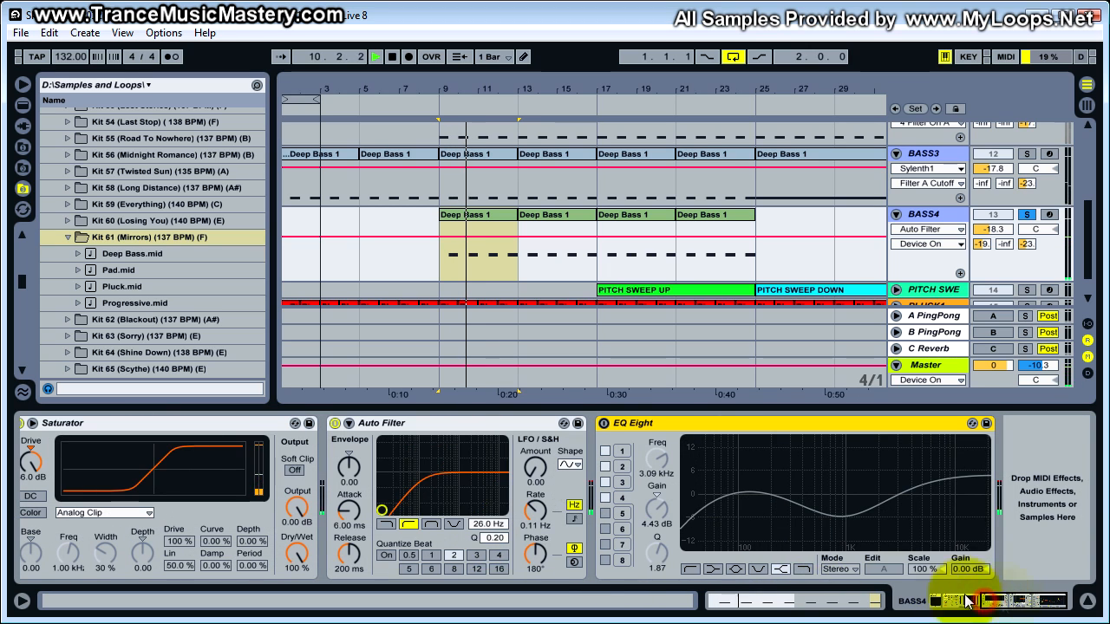
{"action": "key", "text": "space"}
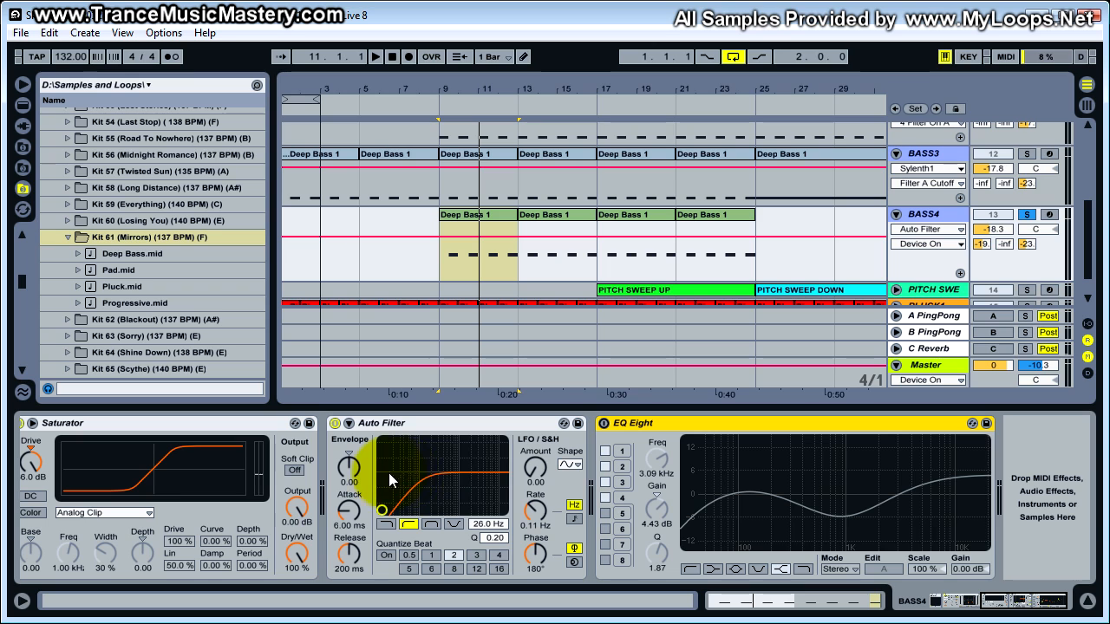
- Switch on BASS4's EQ Eight and compare the sound with it bypassed during playback, leaving it enabled
{"action": "left_click", "coordinate": [604, 425]}
{"action": "key", "text": "space"}
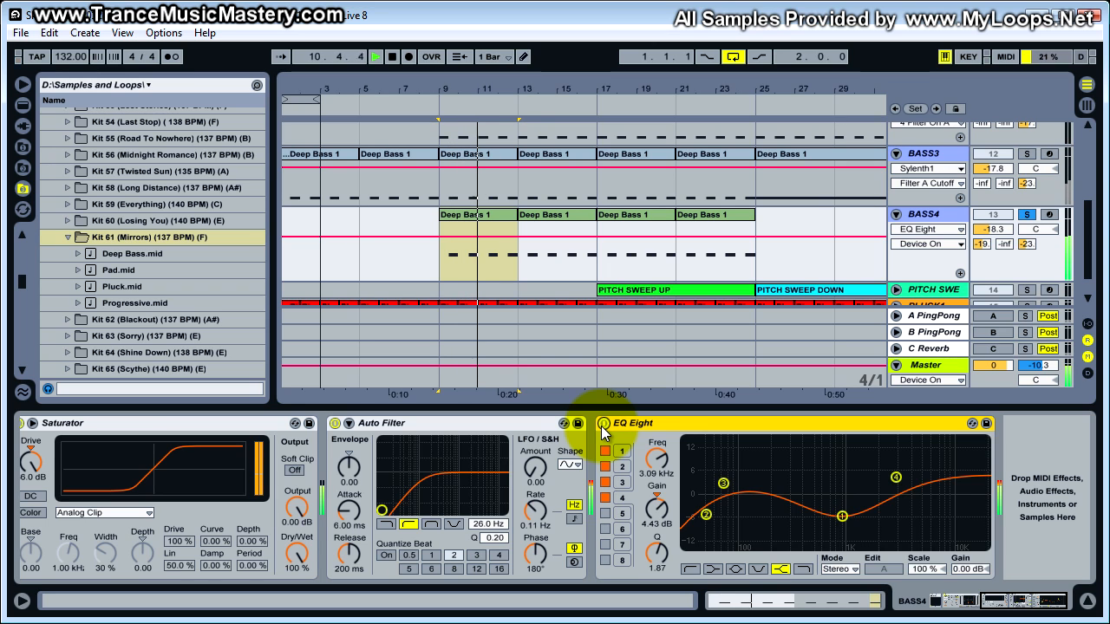
{"action": "left_click", "coordinate": [605, 425]}
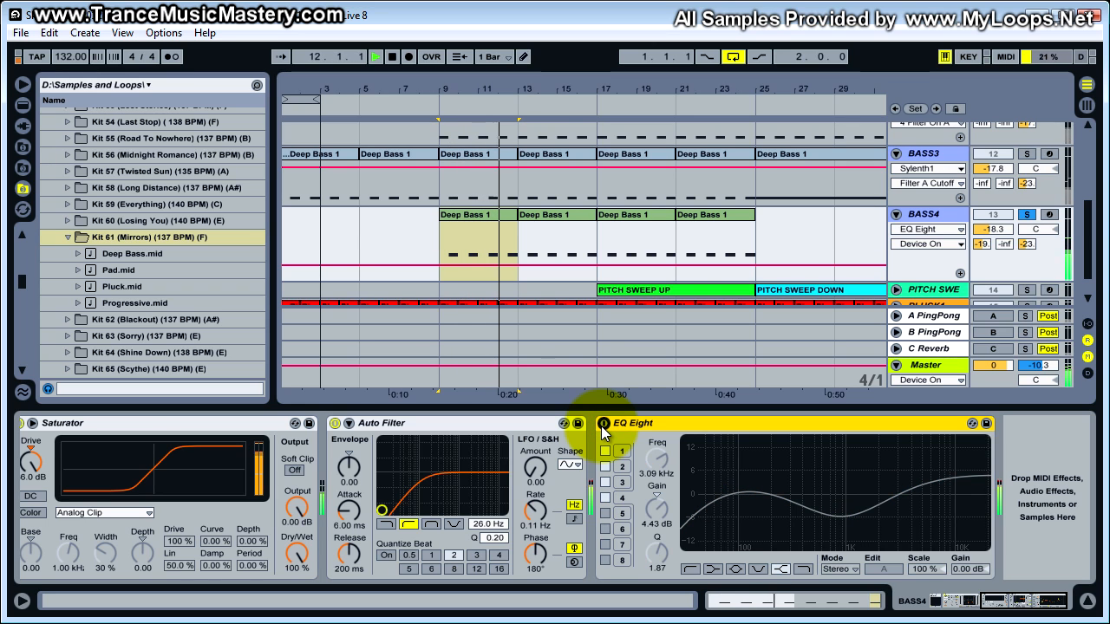
{"action": "left_click", "coordinate": [604, 425]}
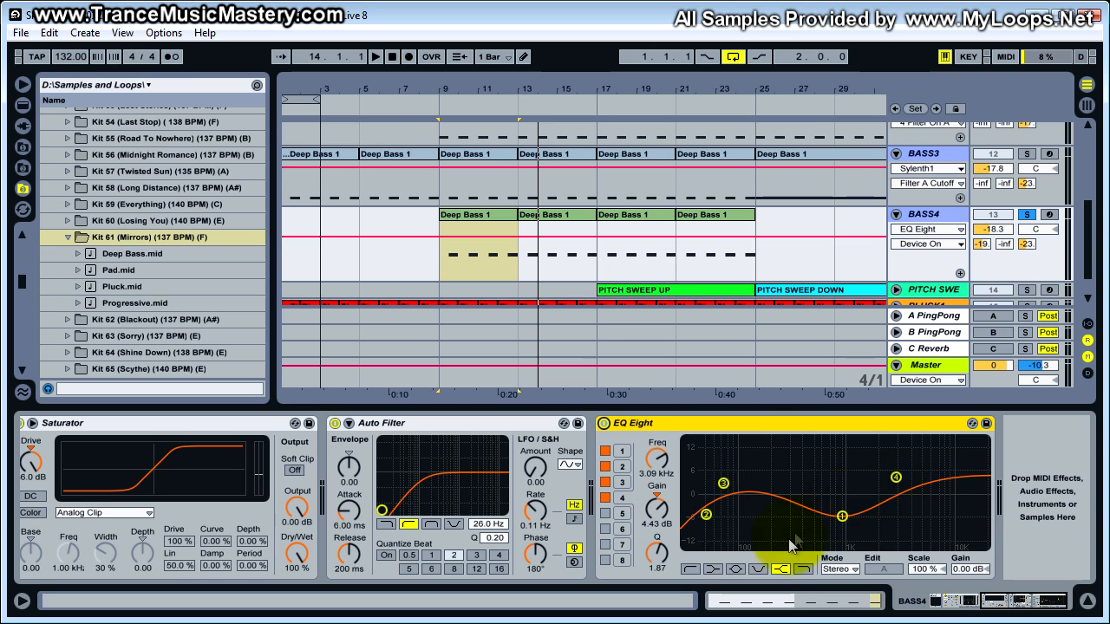
- Activate the A PingPong and C Reverb returns for BASS4's sends, auditioning the soloed bass from bar 9 after each
{"action": "left_click", "coordinate": [982, 244]}
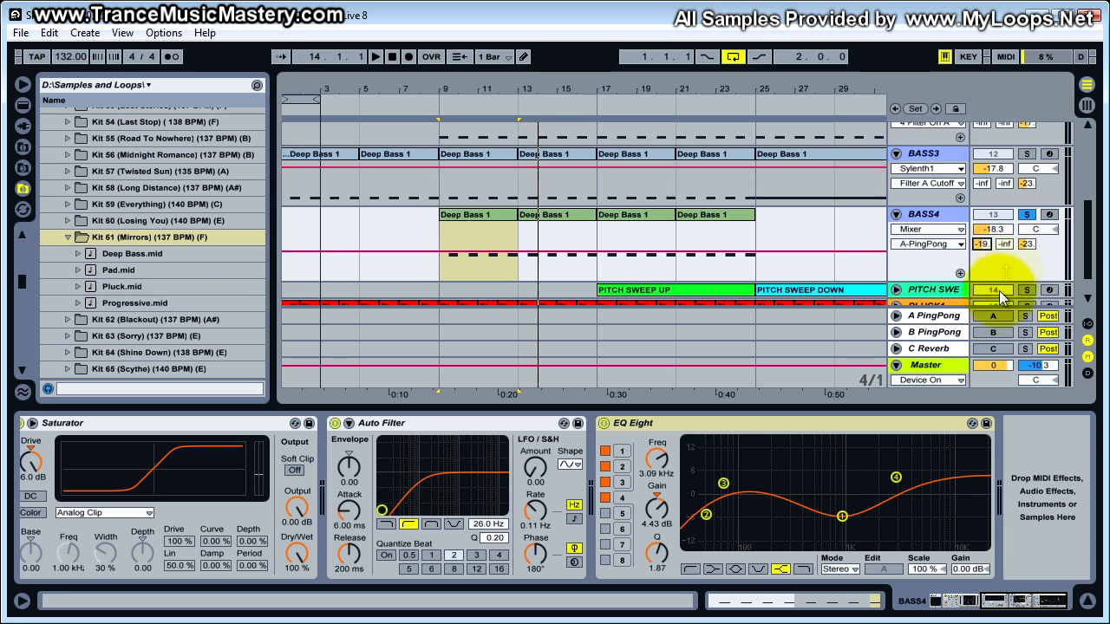
{"action": "key", "text": "space"}
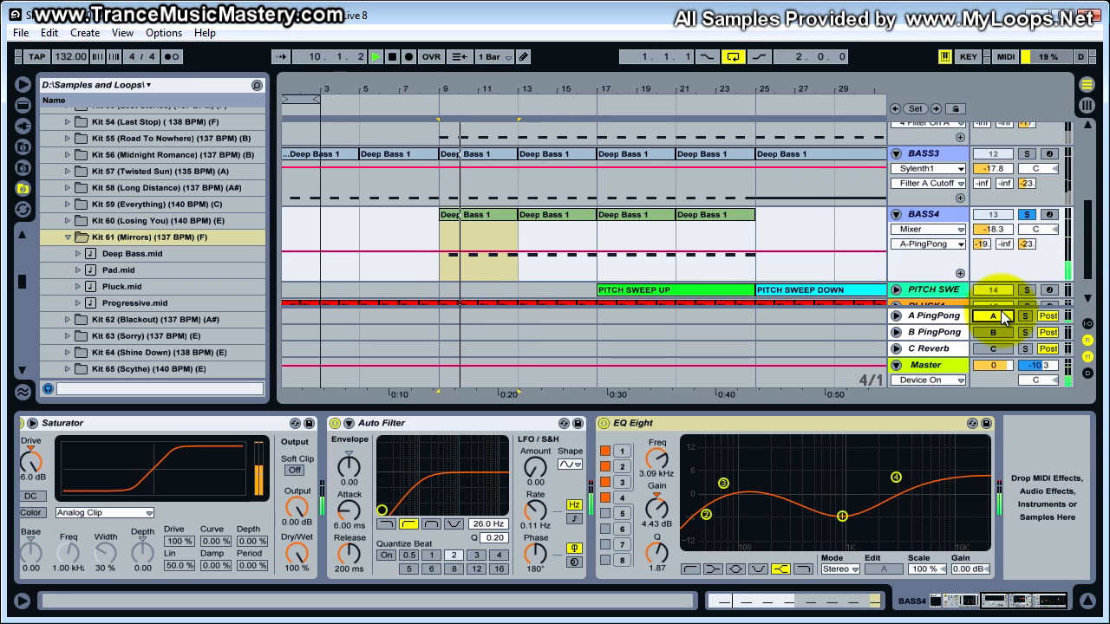
{"action": "key", "text": "space"}
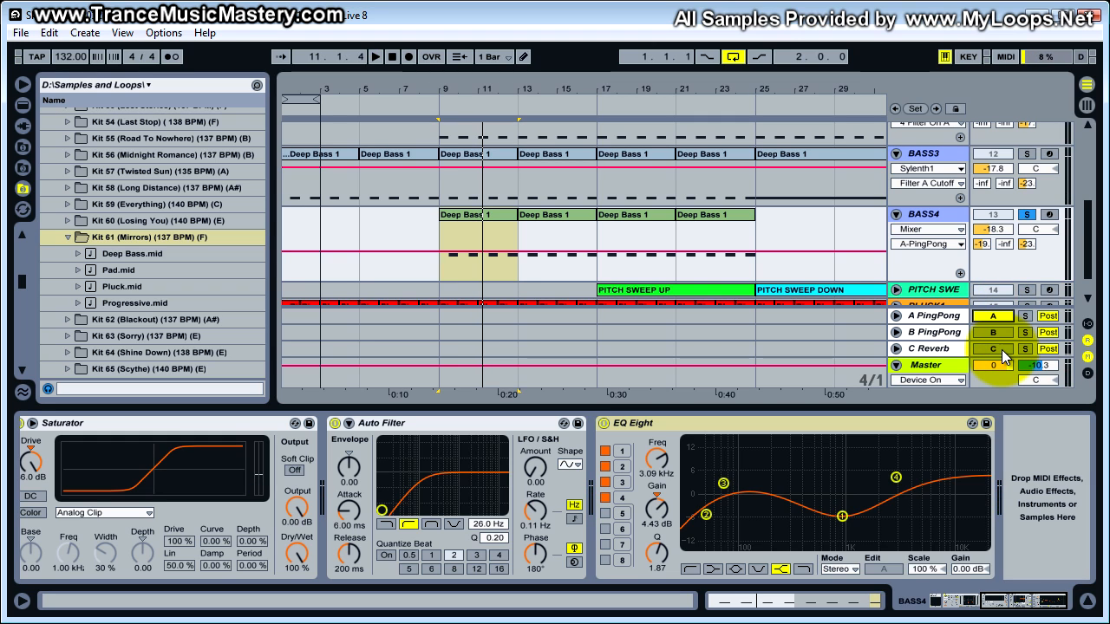
{"action": "key", "text": "space"}
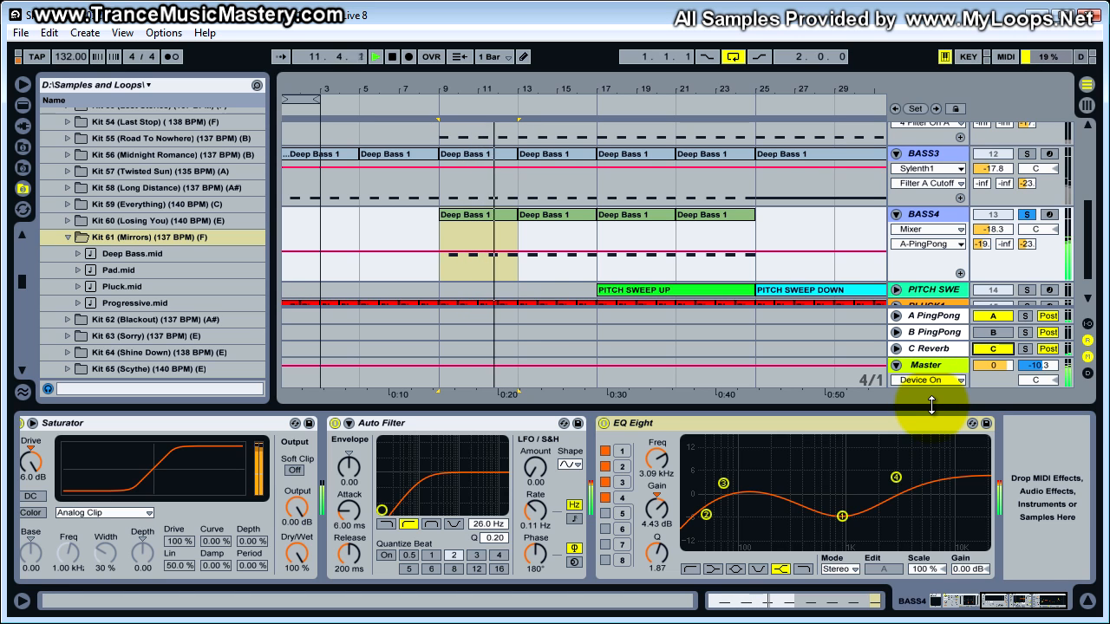
{"action": "key", "text": "space"}
- Hide the device chain, activate the B PingPong return, and solo the kick together with BASS1, BASS2 and BASS3 alongside BASS4
{"action": "left_click_drag", "start_coordinate": [931, 405], "coordinate": [986, 601]}
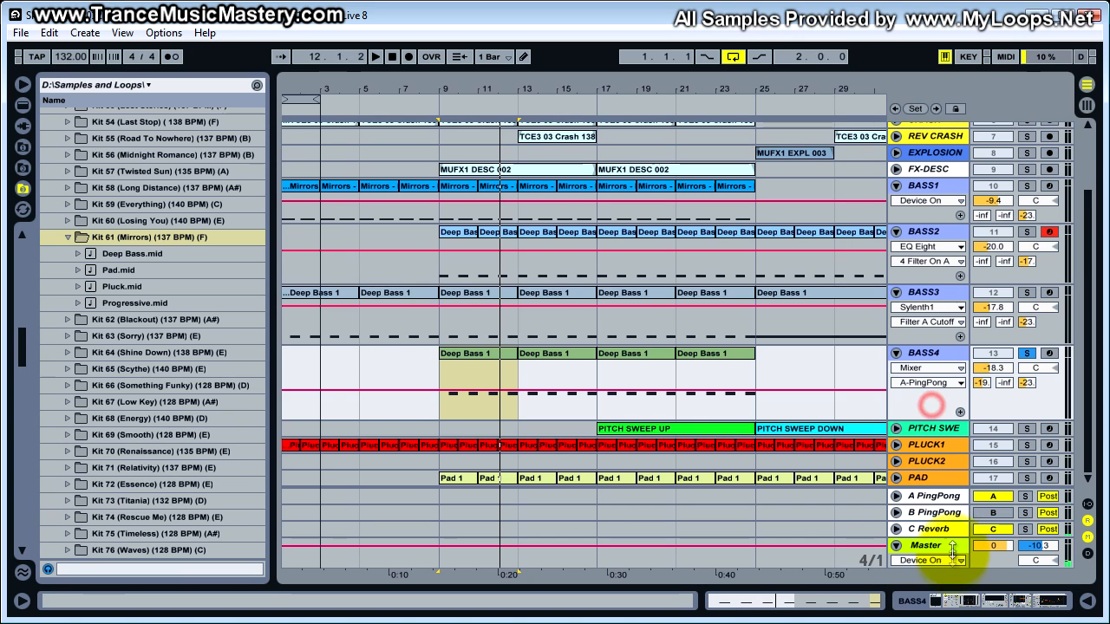
{"action": "left_click", "coordinate": [993, 512]}
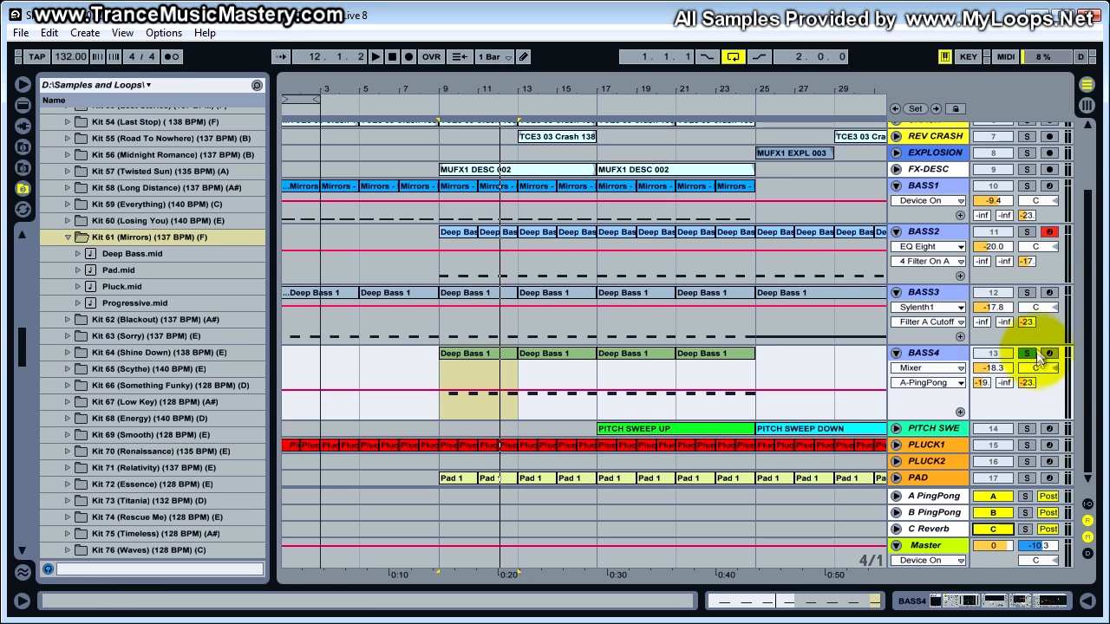
{"action": "left_click", "coordinate": [1026, 292]}
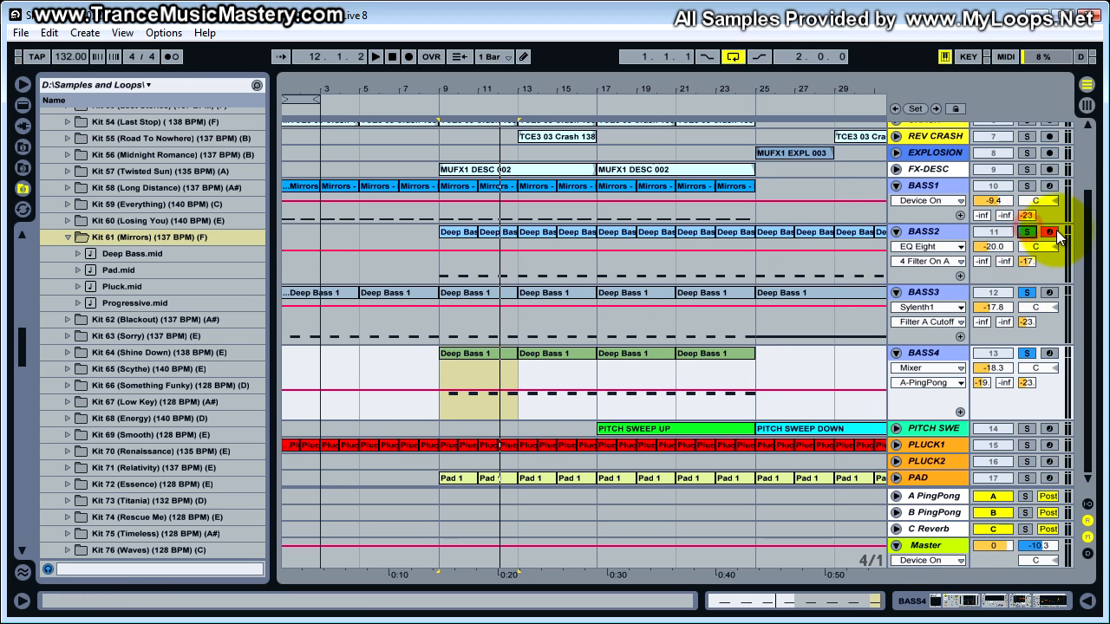
- Play the soloed kick and four bass layers together from bar 9 to about bar 20, then stop
{"action": "left_click", "coordinate": [442, 354]}
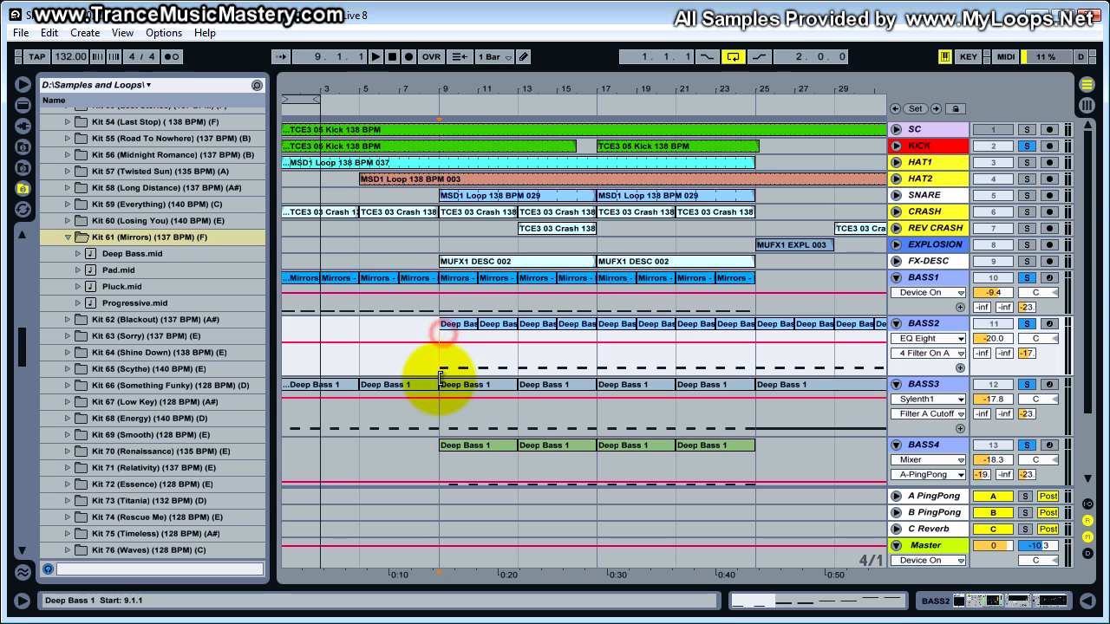
{"action": "key", "text": "space"}
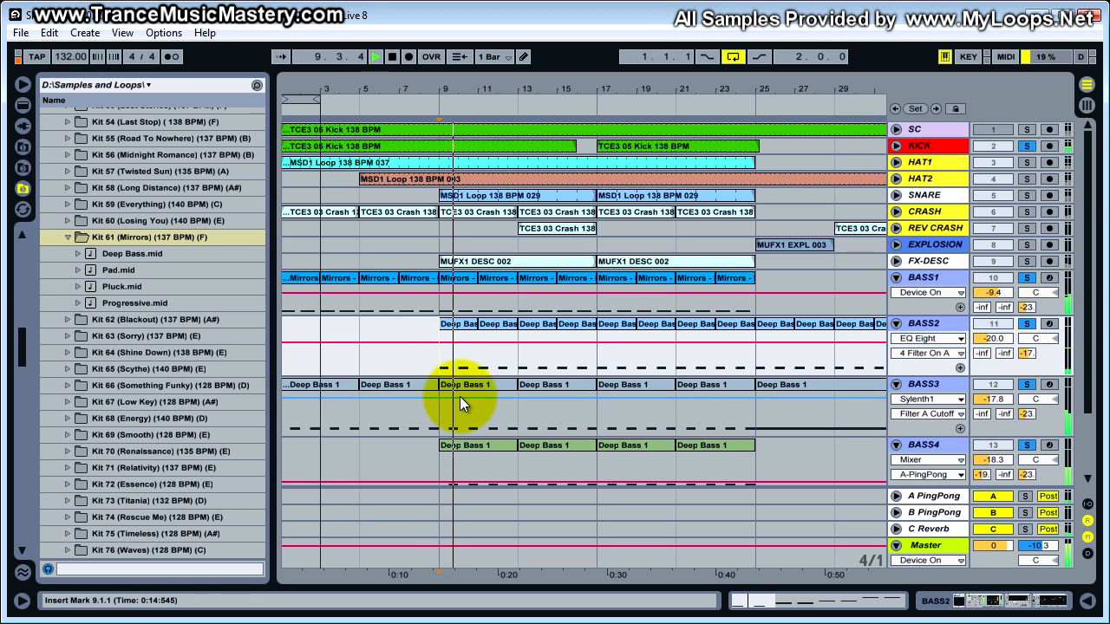
{"action": "scroll", "coordinate": [462, 389], "scroll_direction": "down", "scroll_amount": 3}
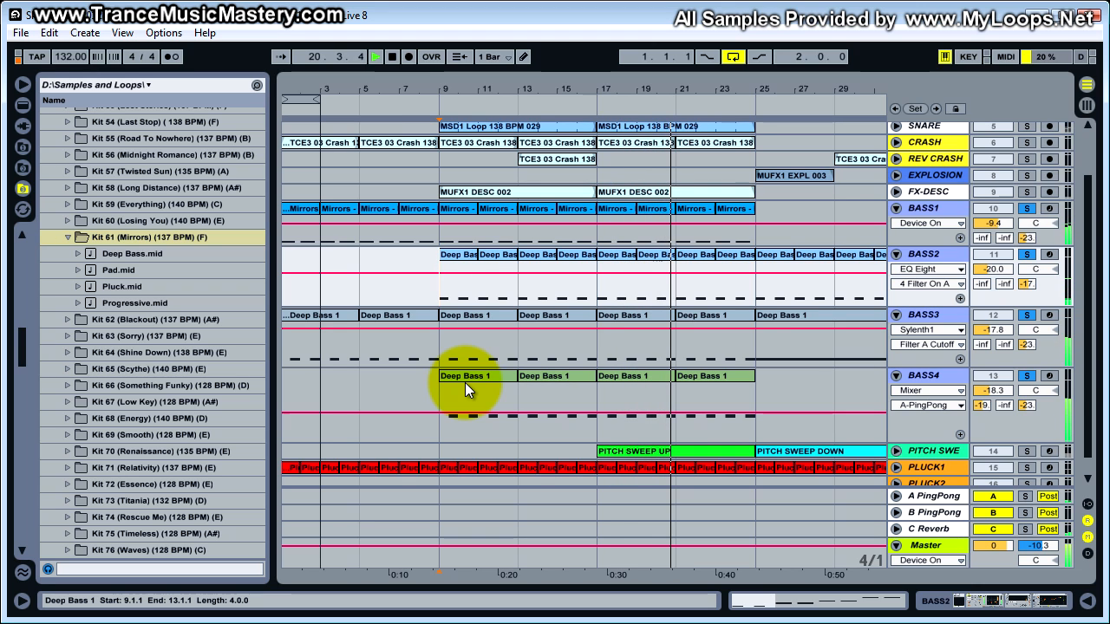
{"action": "key", "text": "space"}
- Toggle the C Reverb return track that the bass layers feed
{"action": "left_click", "coordinate": [999, 210]}
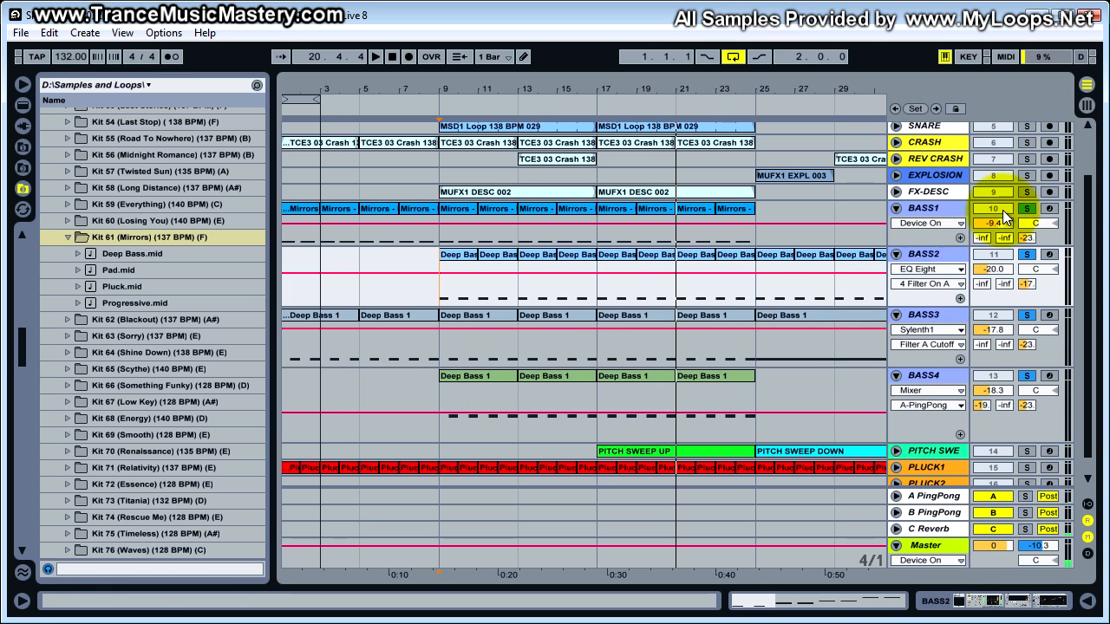
{"action": "left_click", "coordinate": [993, 528]}
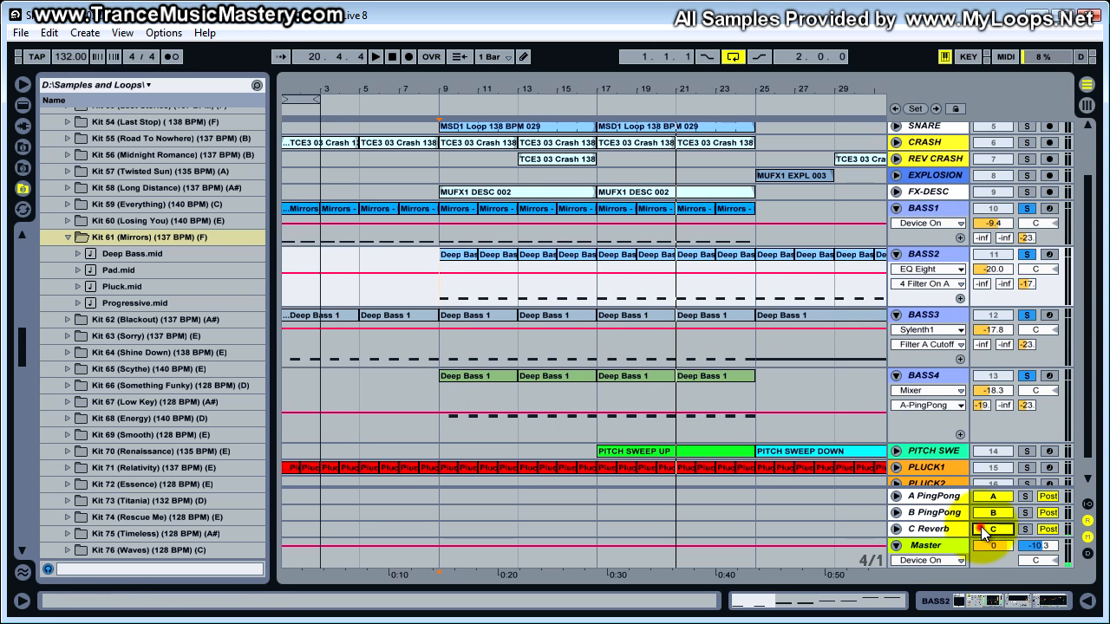